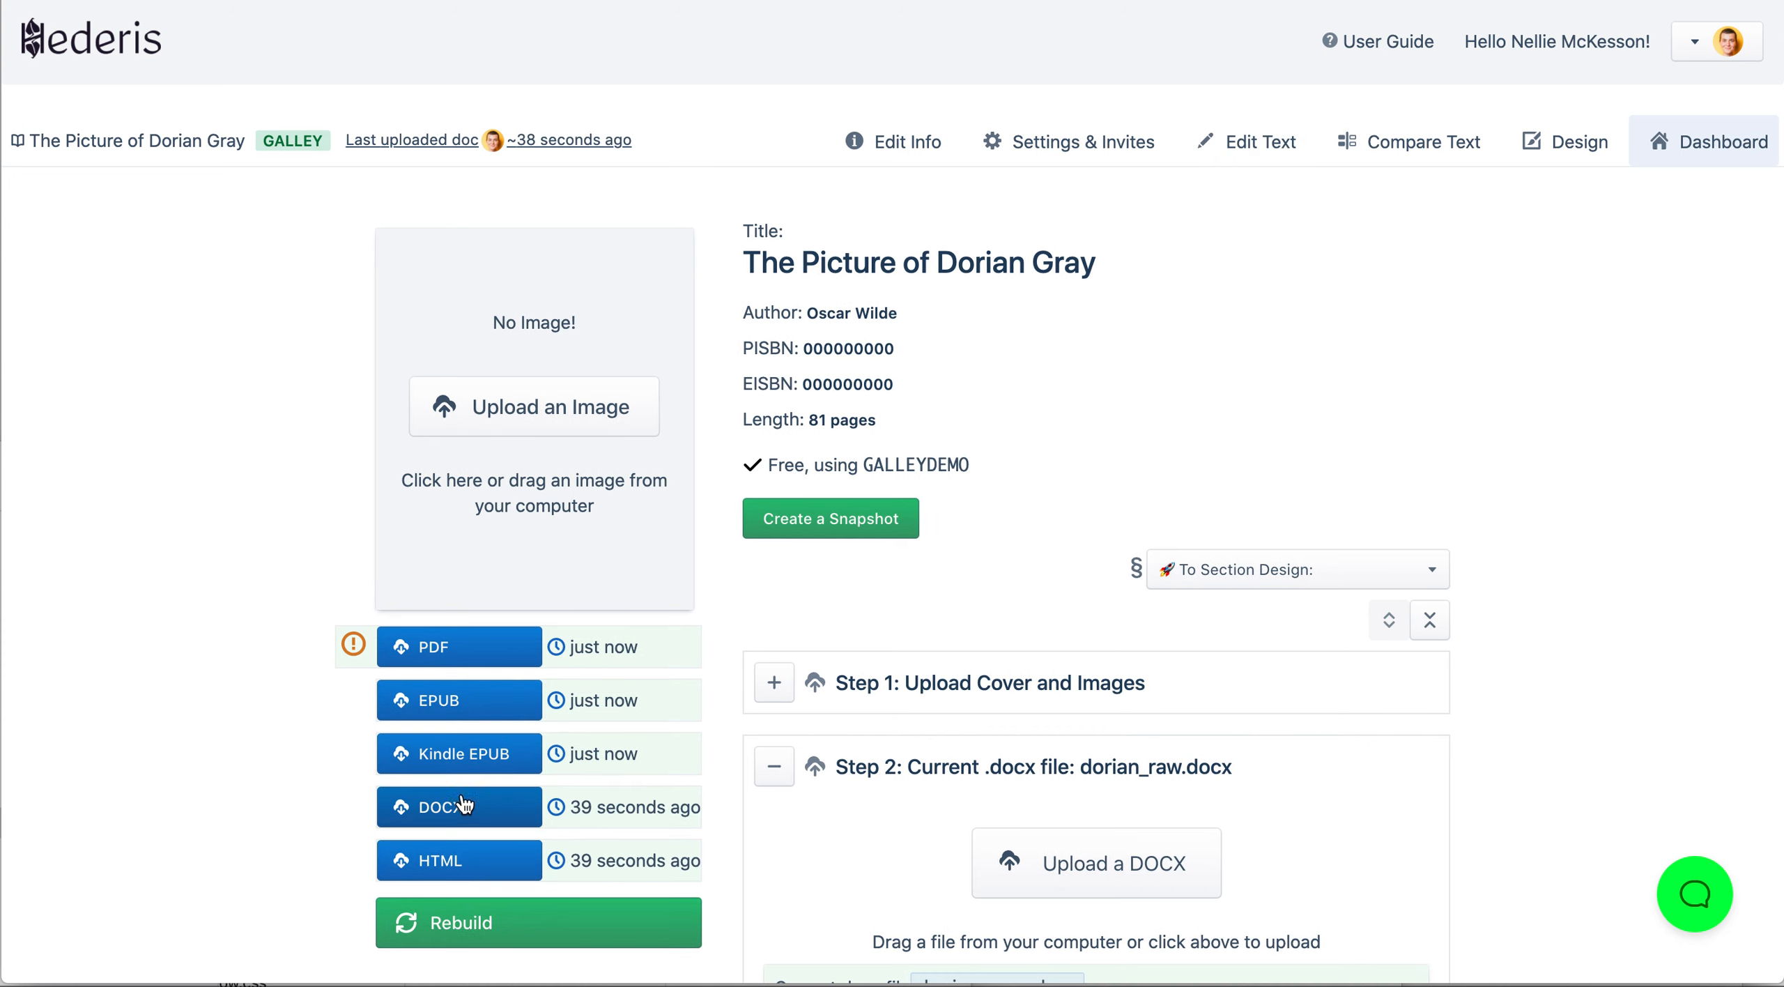
# Step: Open the book's text for editing and look through its list of sections
pyautogui.click(1260, 133)
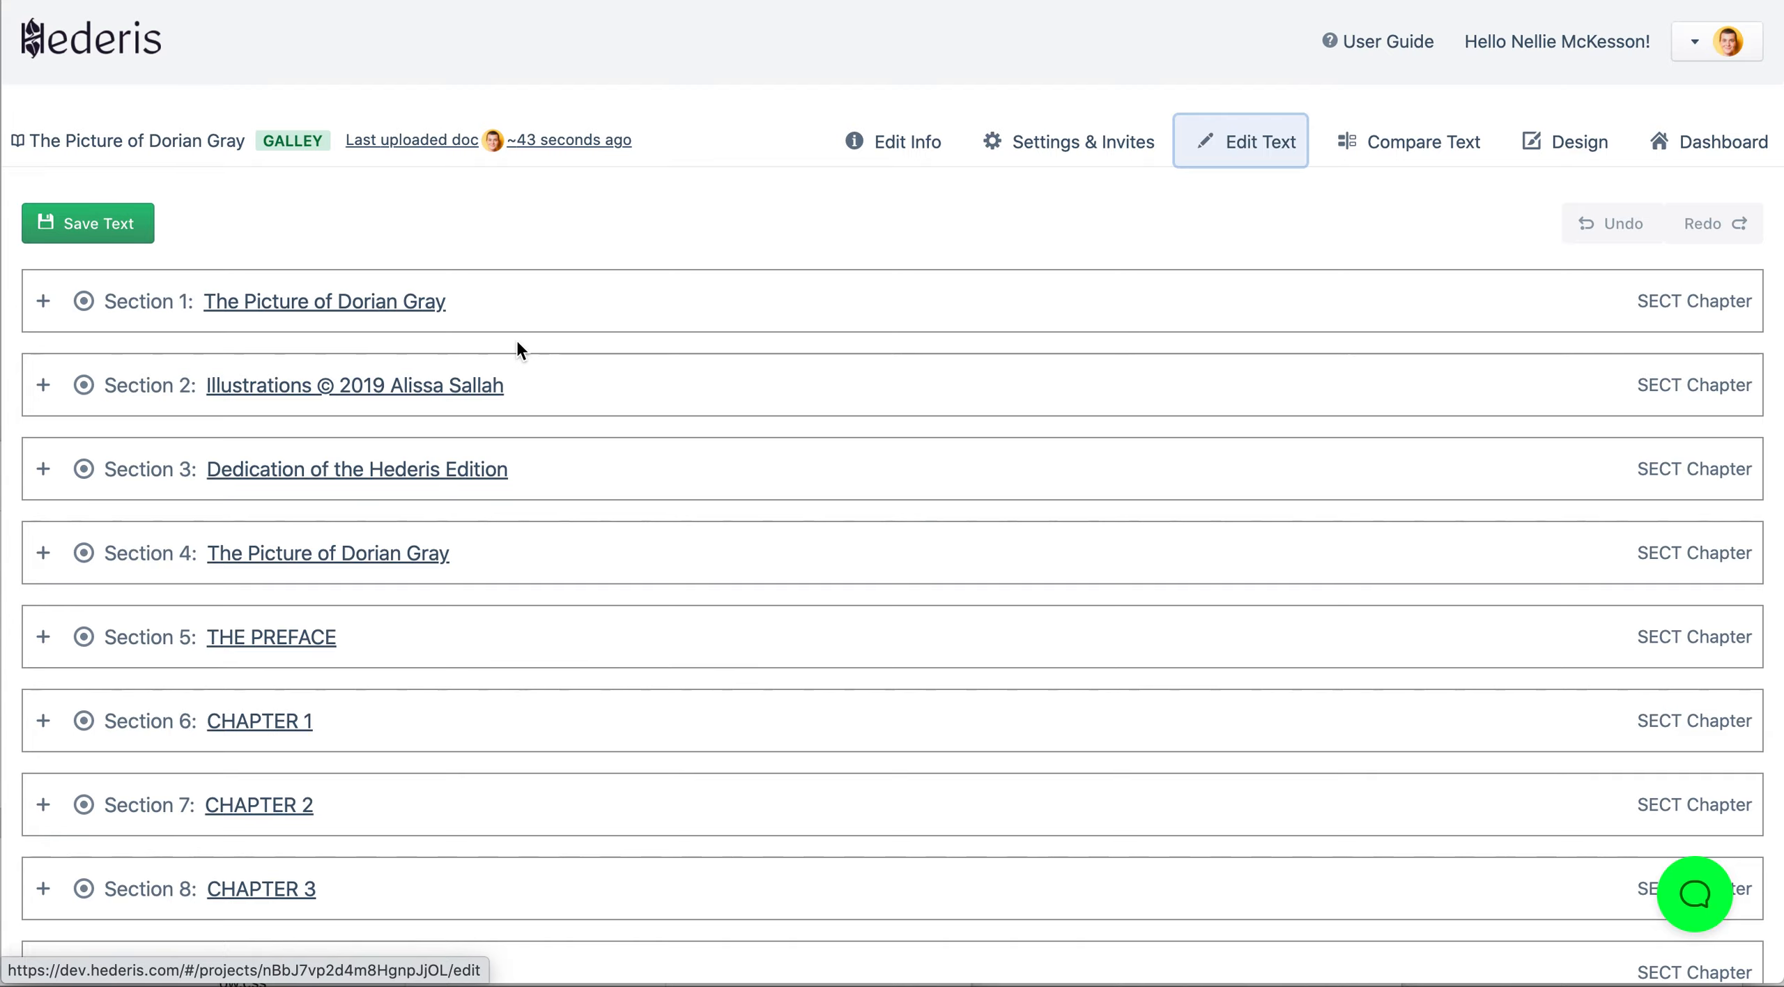
pyautogui.scroll(-10, 297, 668)
pyautogui.scroll(10, 297, 670)
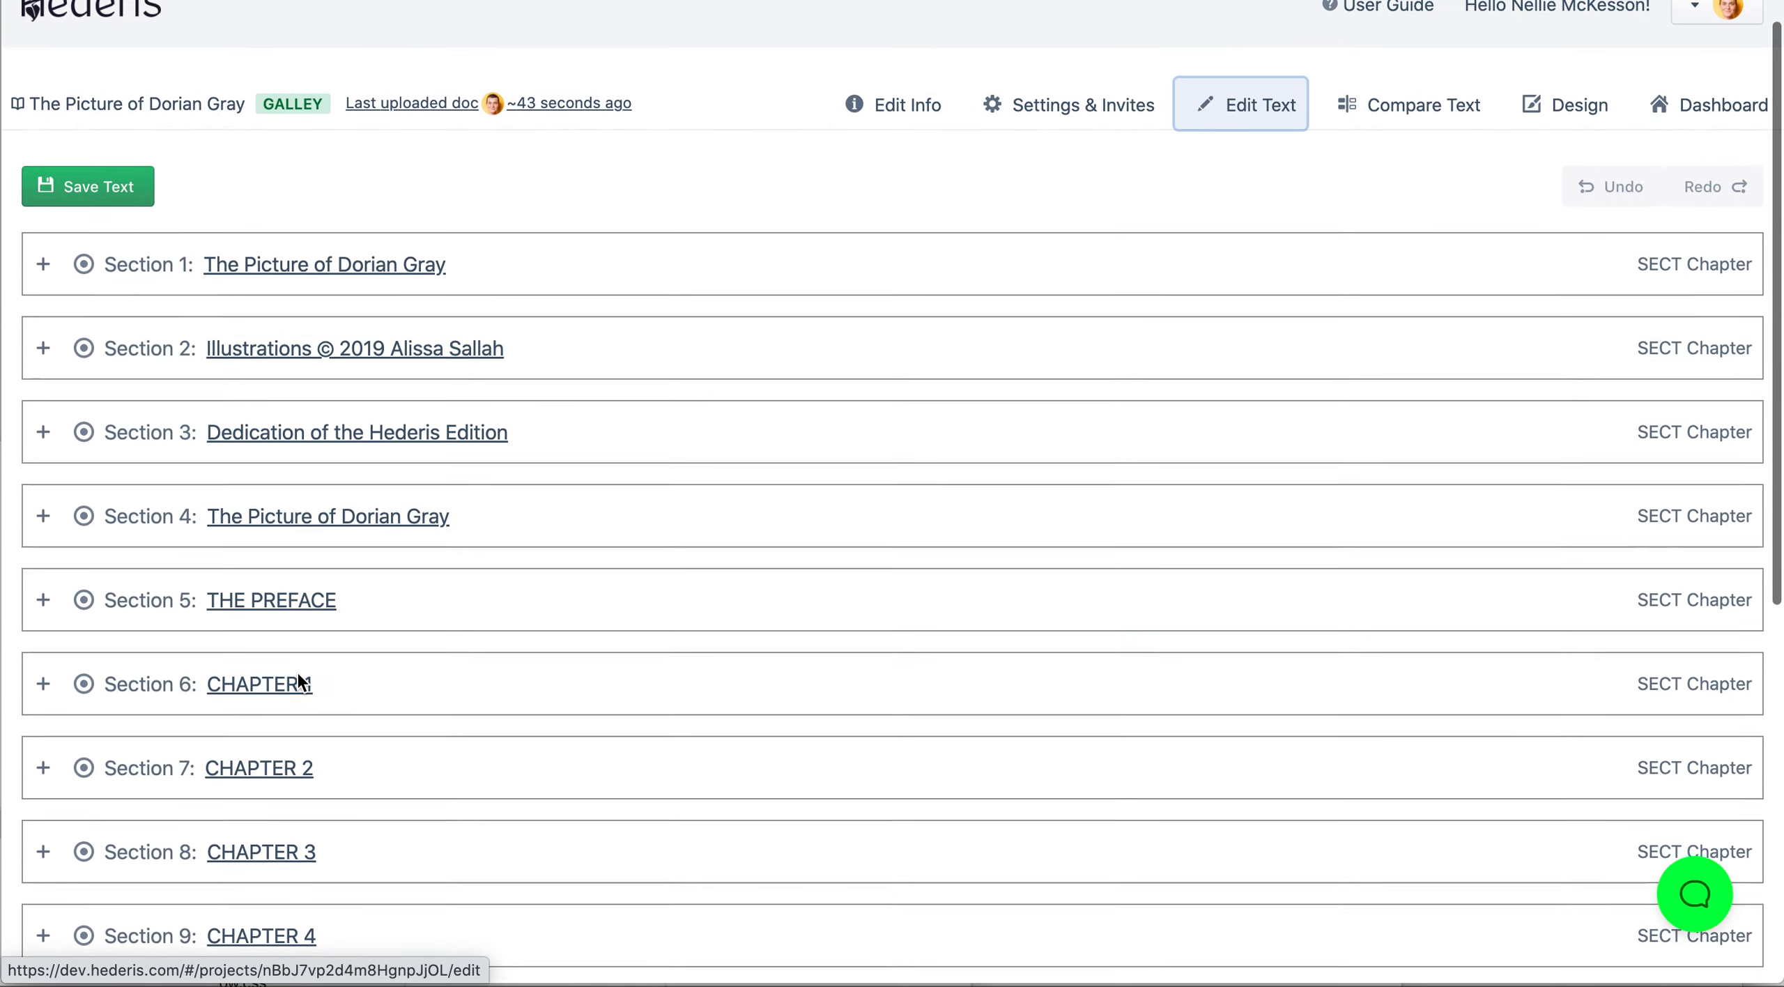
pyautogui.scroll(-6, 298, 674)
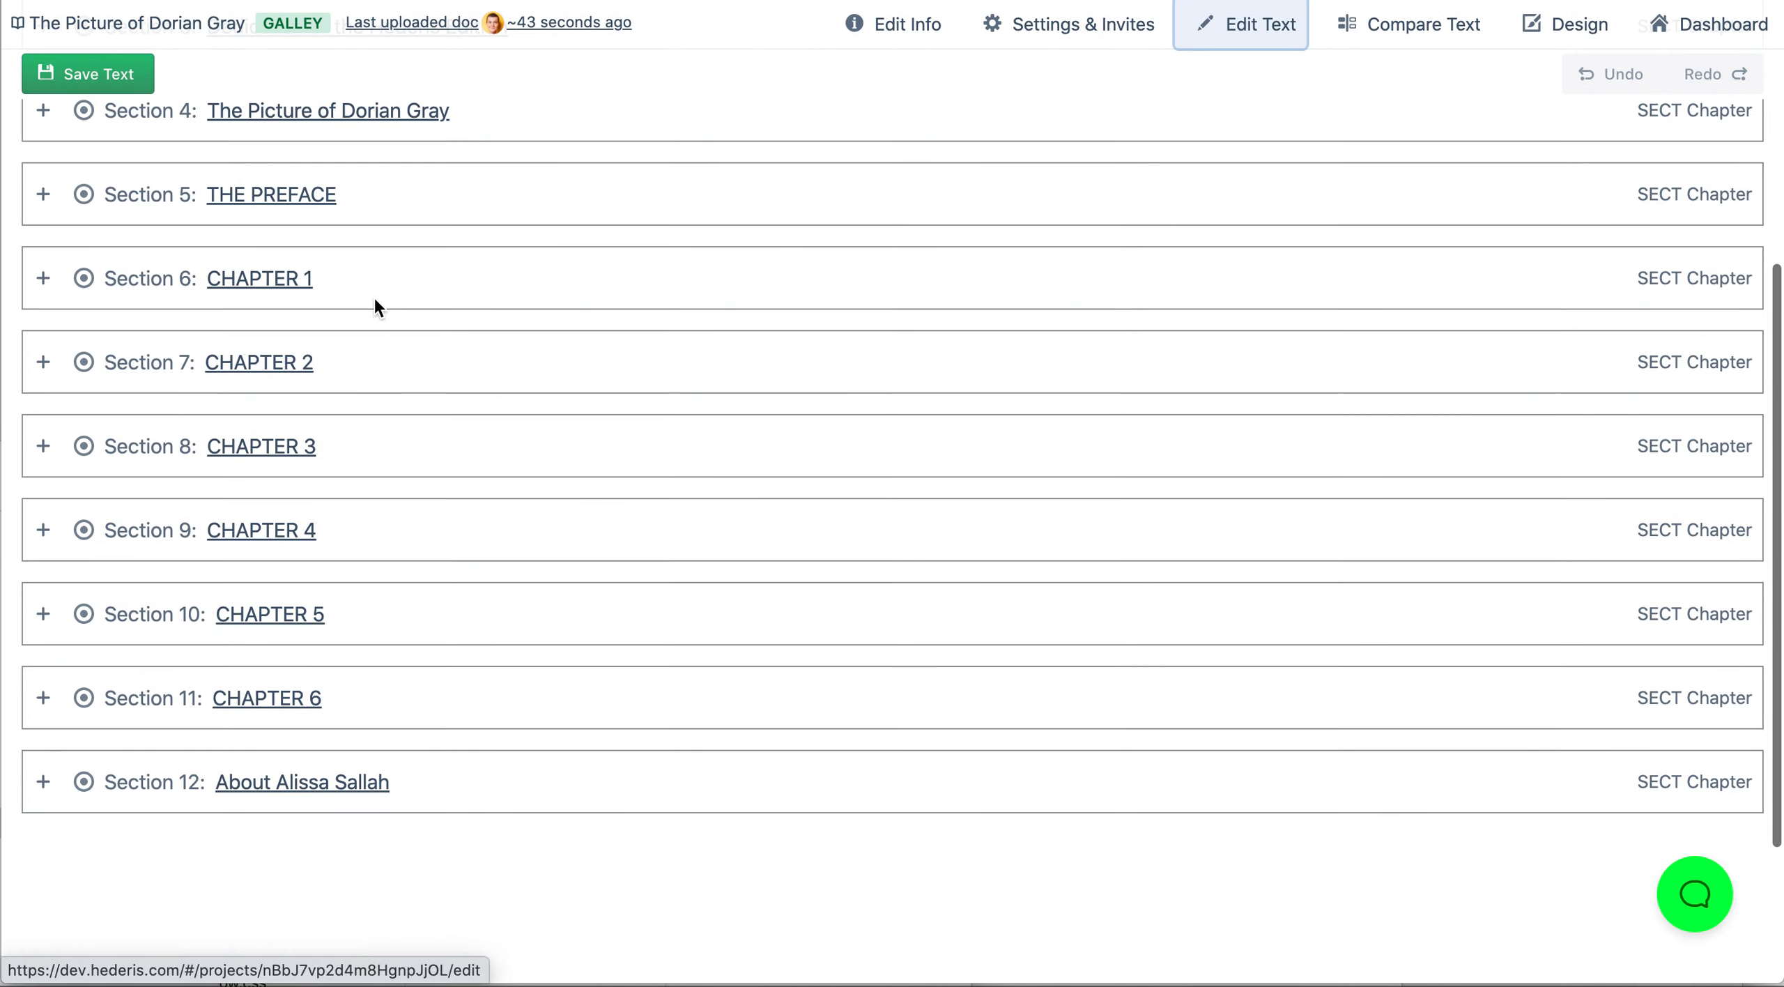
pyautogui.scroll(6, 534, 567)
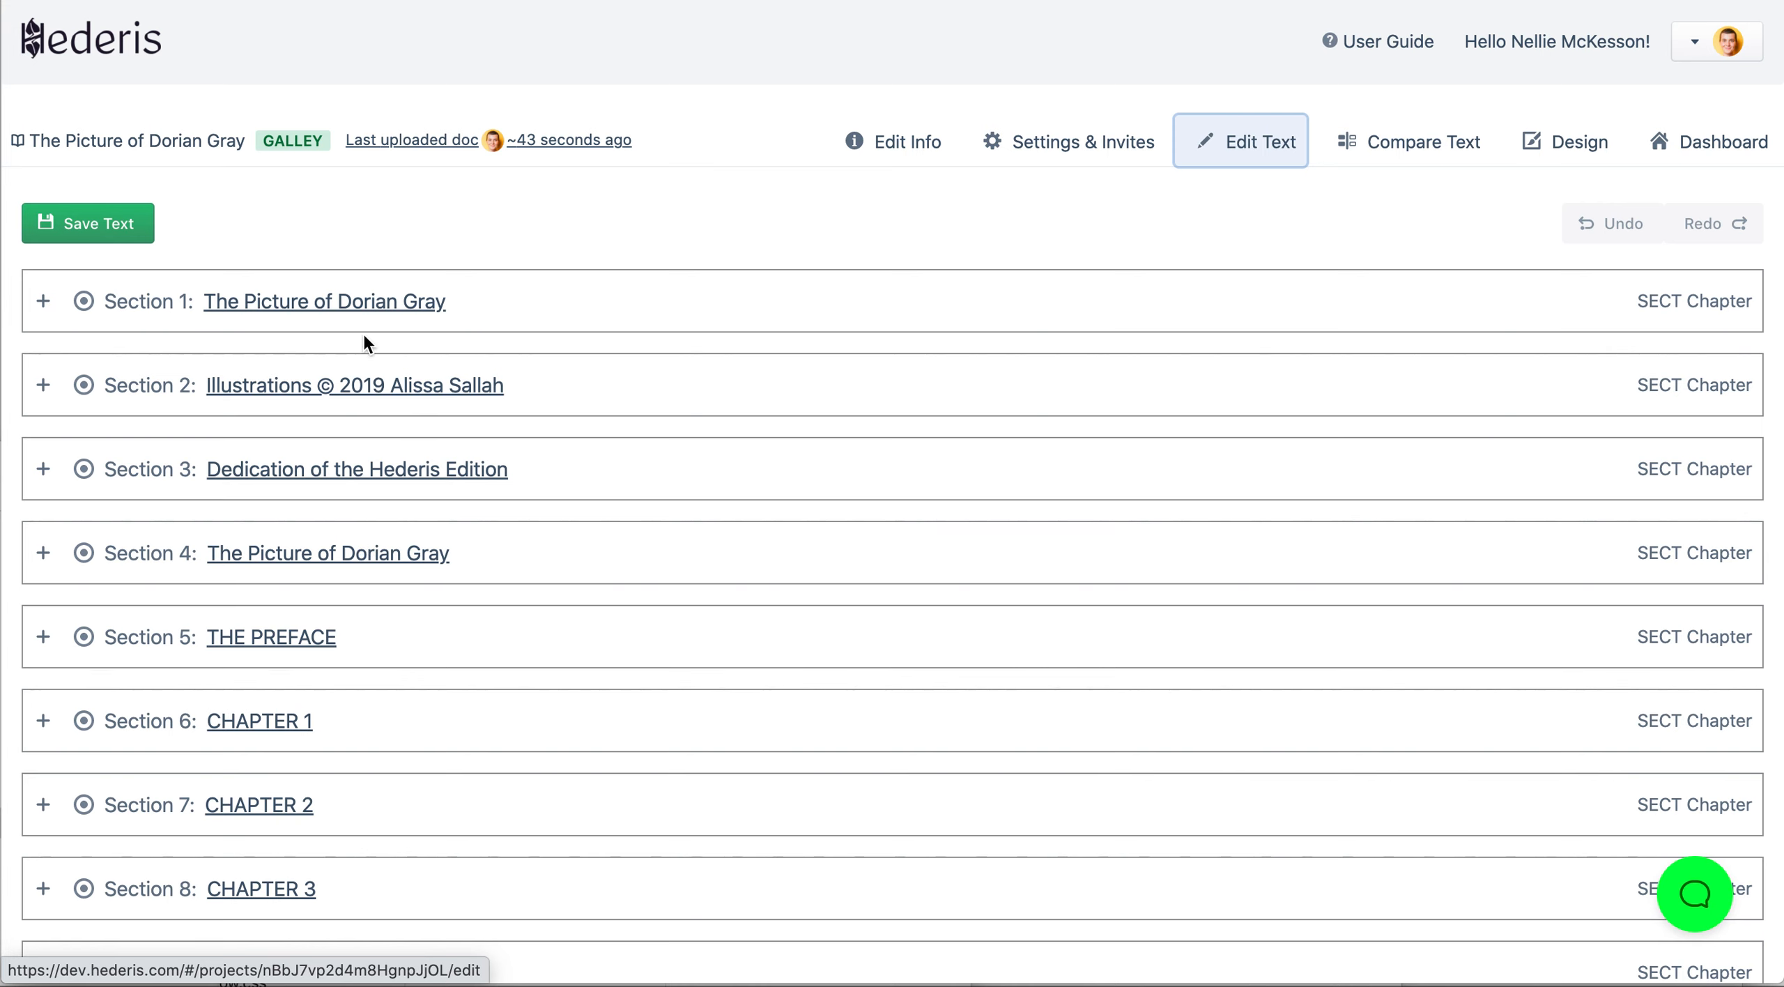
# Step: Expand Section 1 and change the style of the "Hederis" paragraph to Publisher name
pyautogui.click(42, 300)
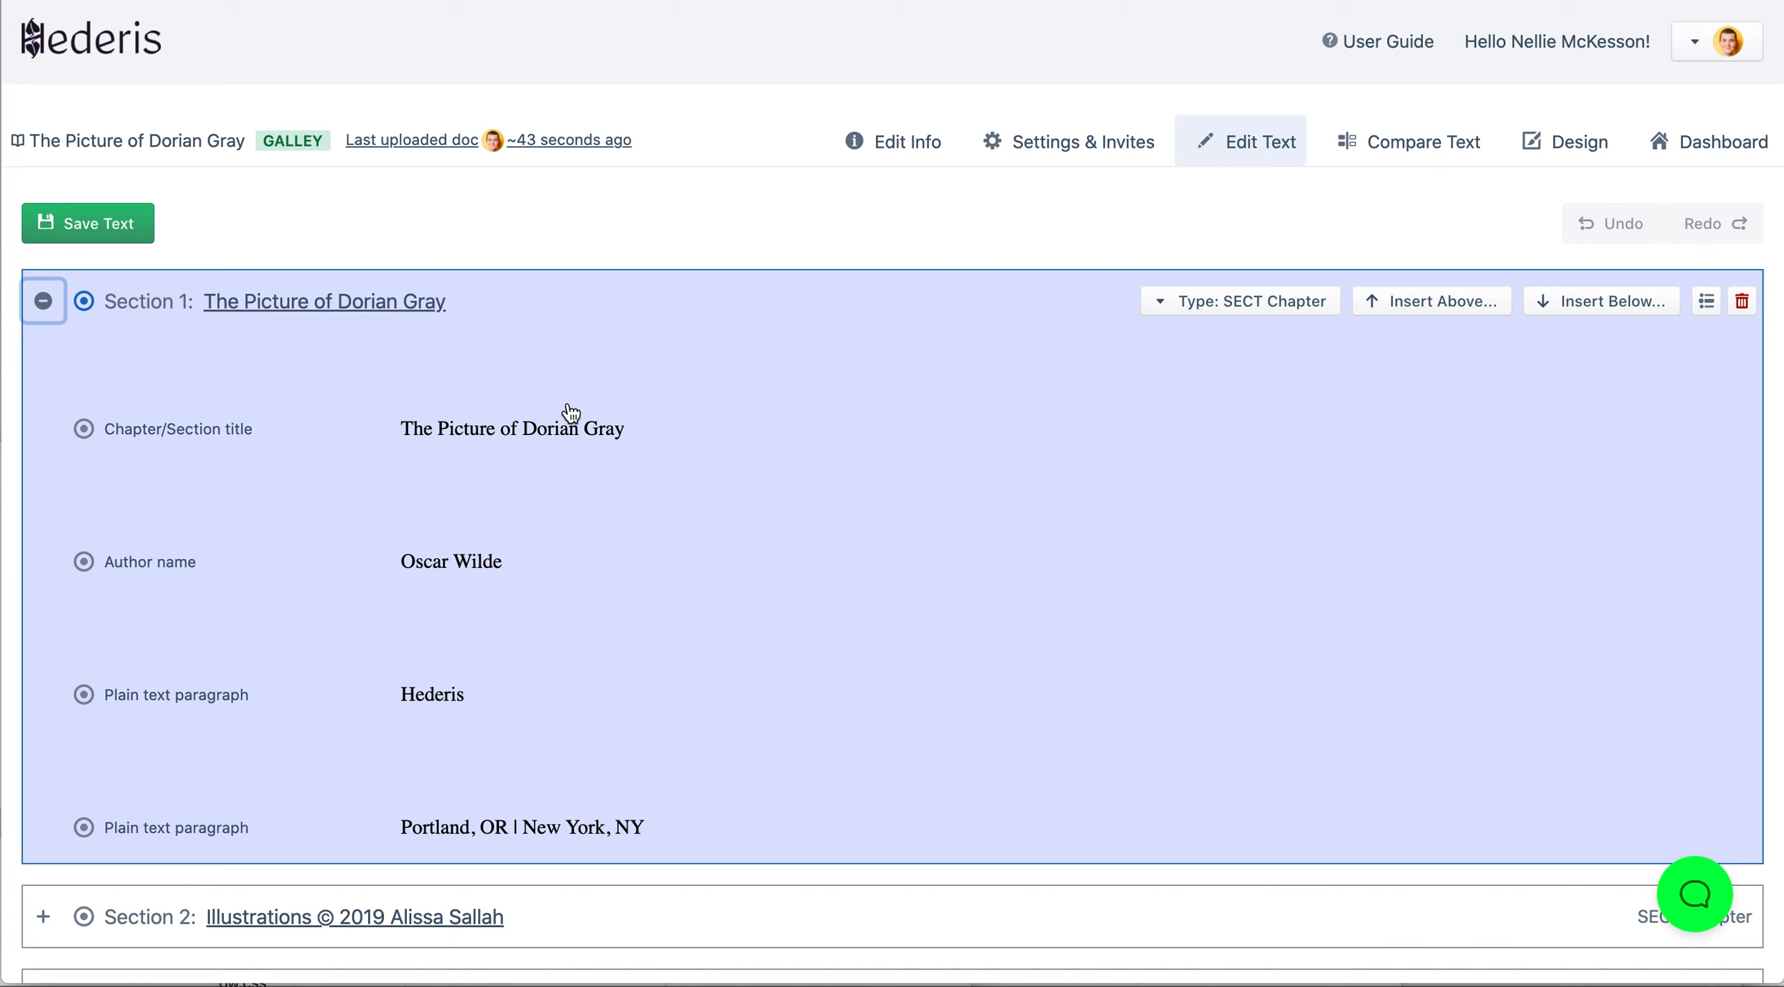
pyautogui.scroll(-1, 565, 411)
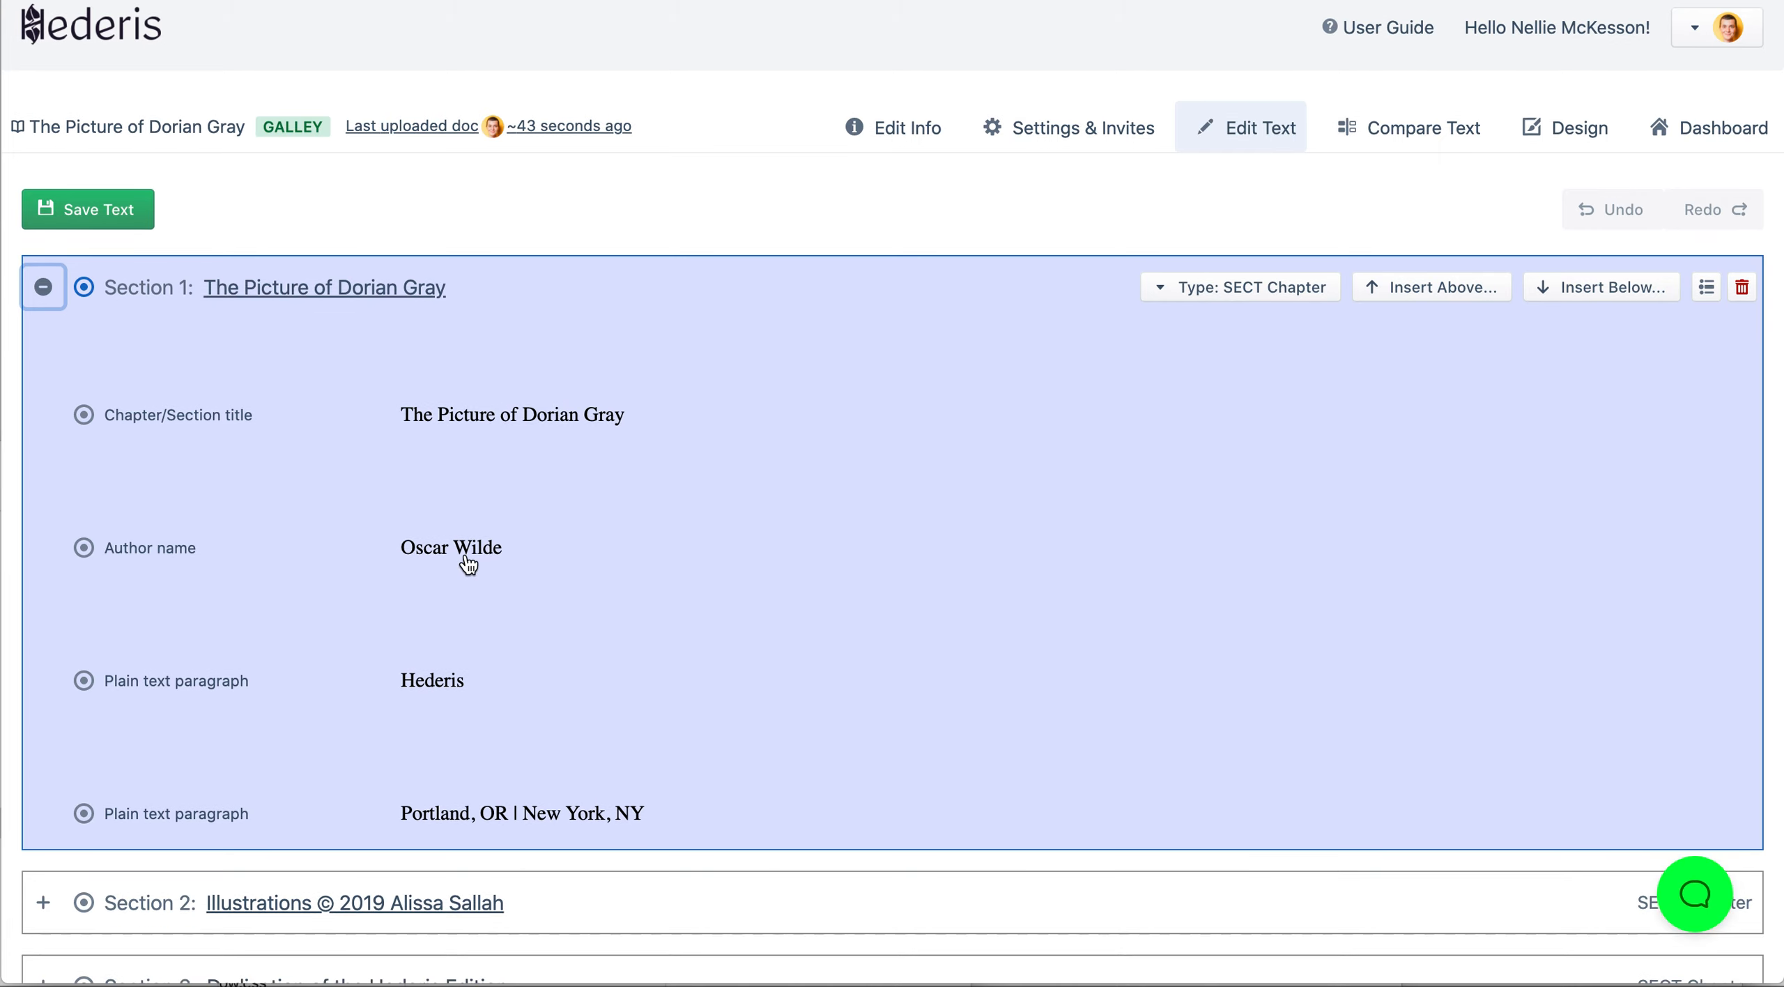
pyautogui.click(526, 682)
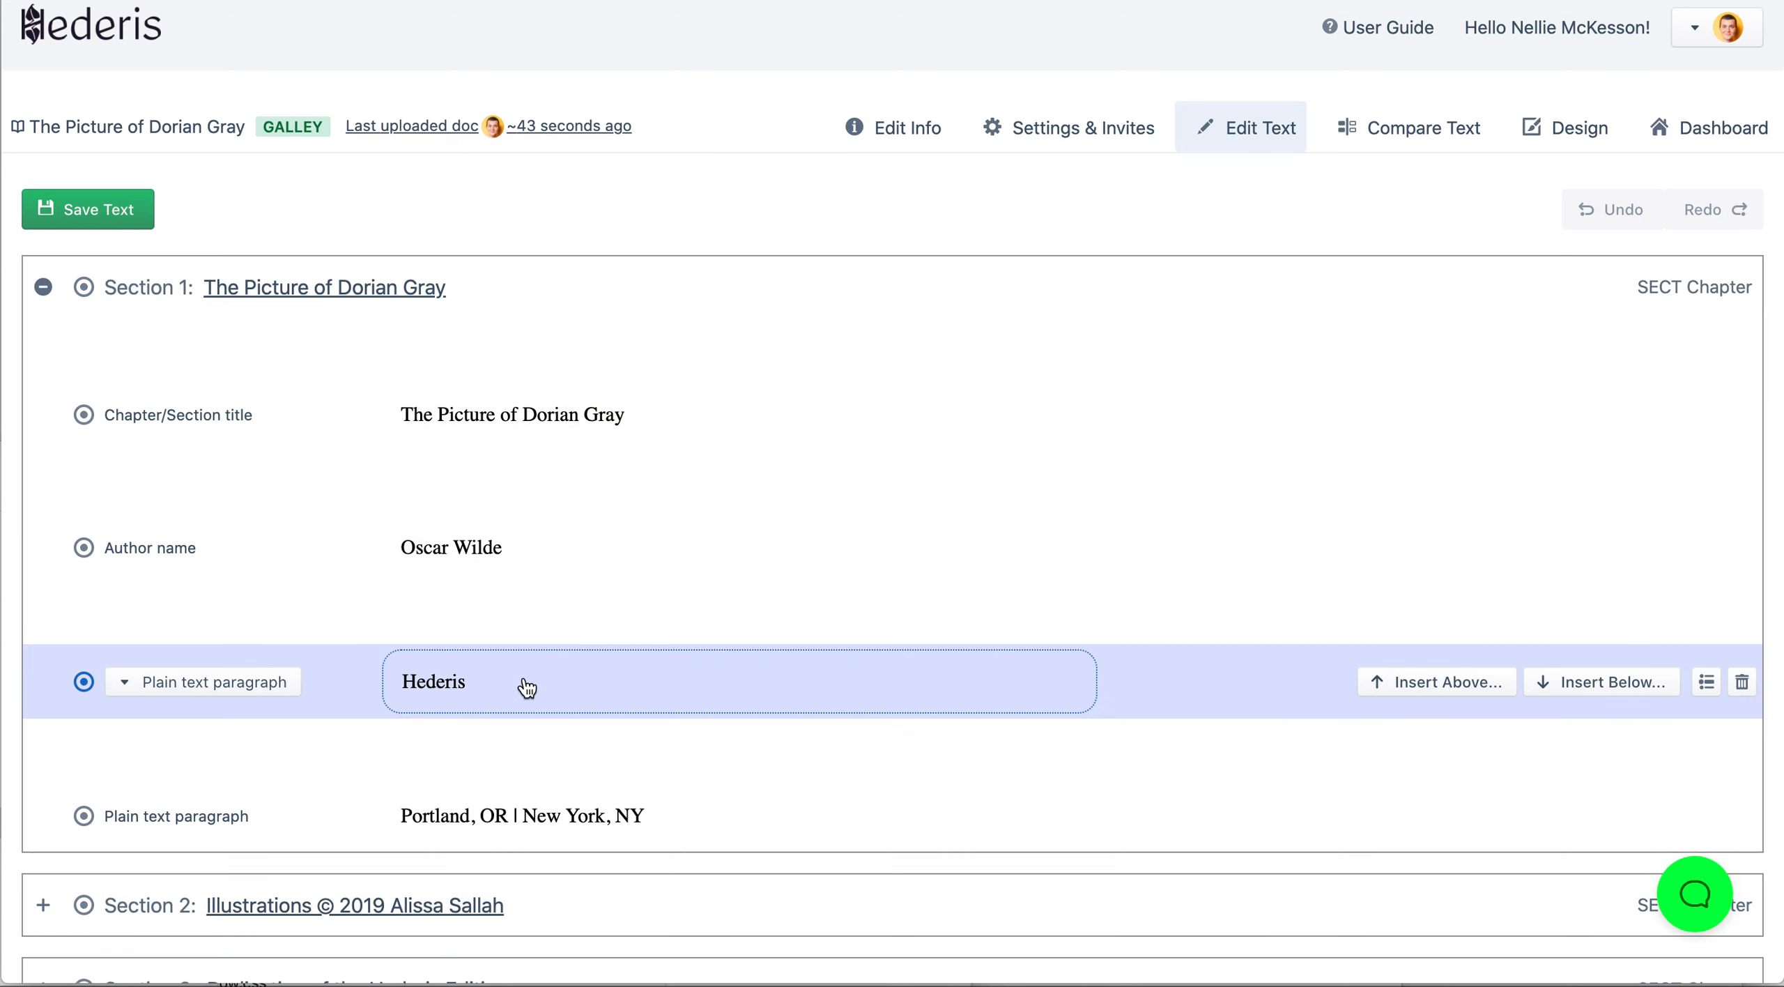
pyautogui.click(160, 680)
pyautogui.write('pub')
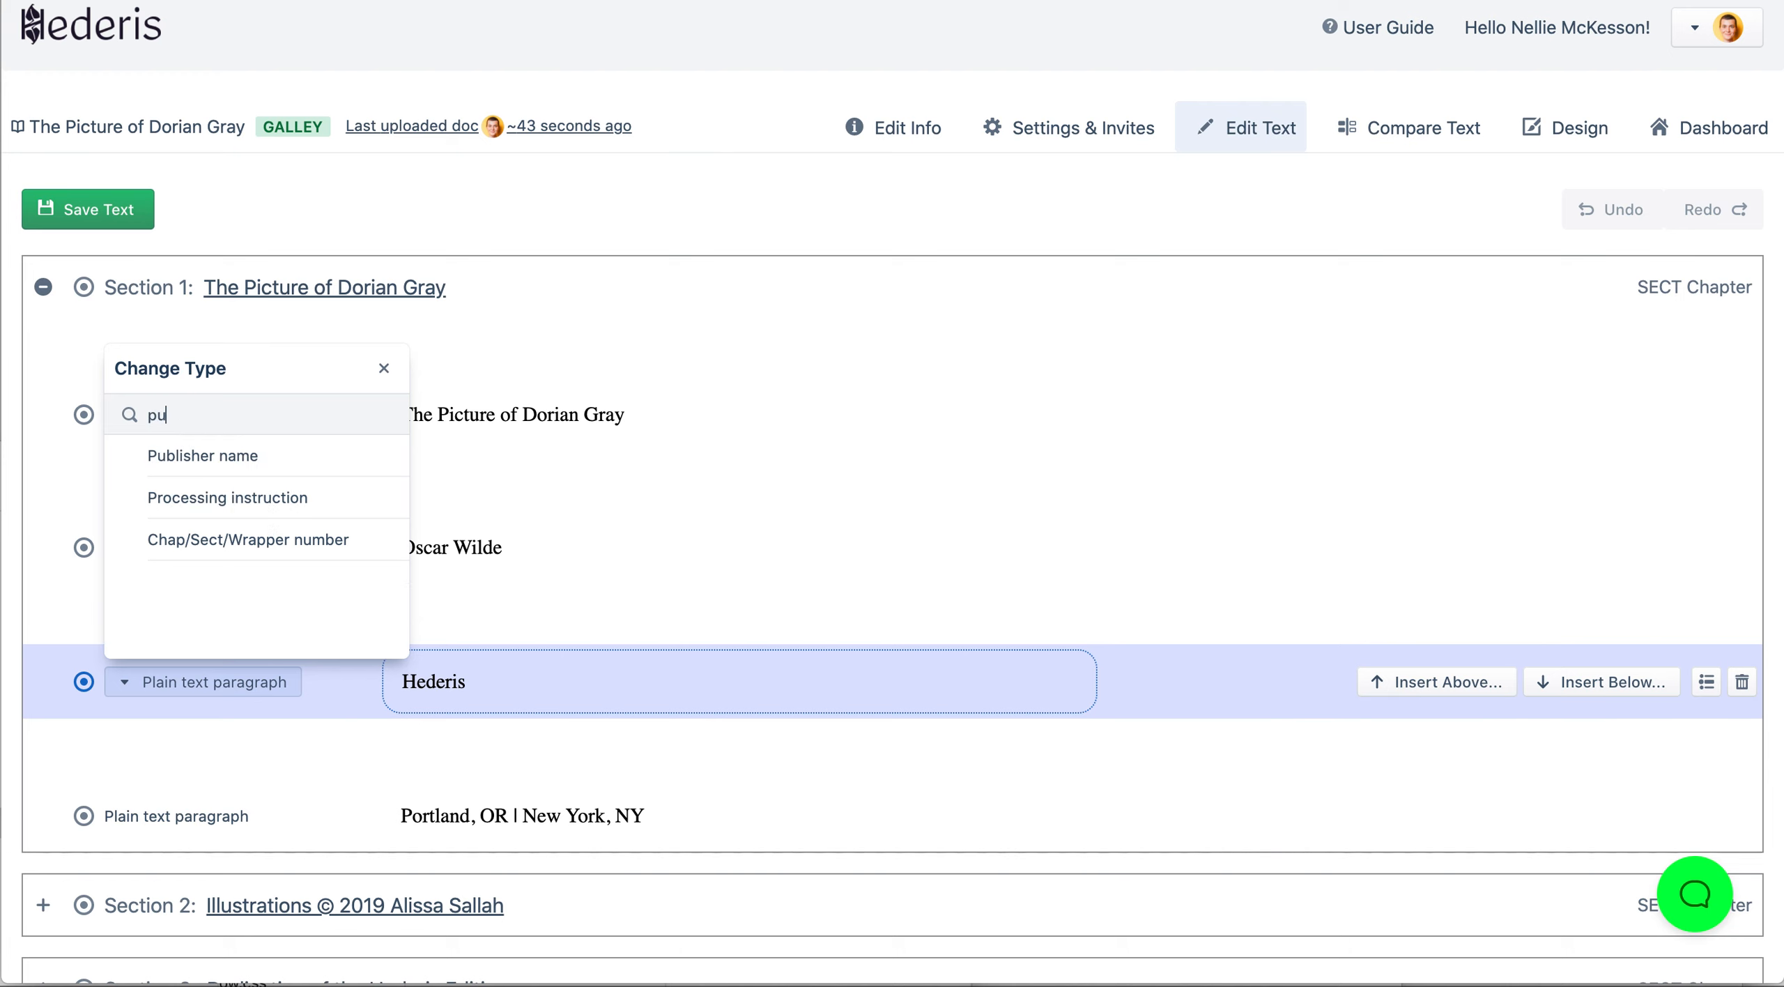
pyautogui.click(228, 455)
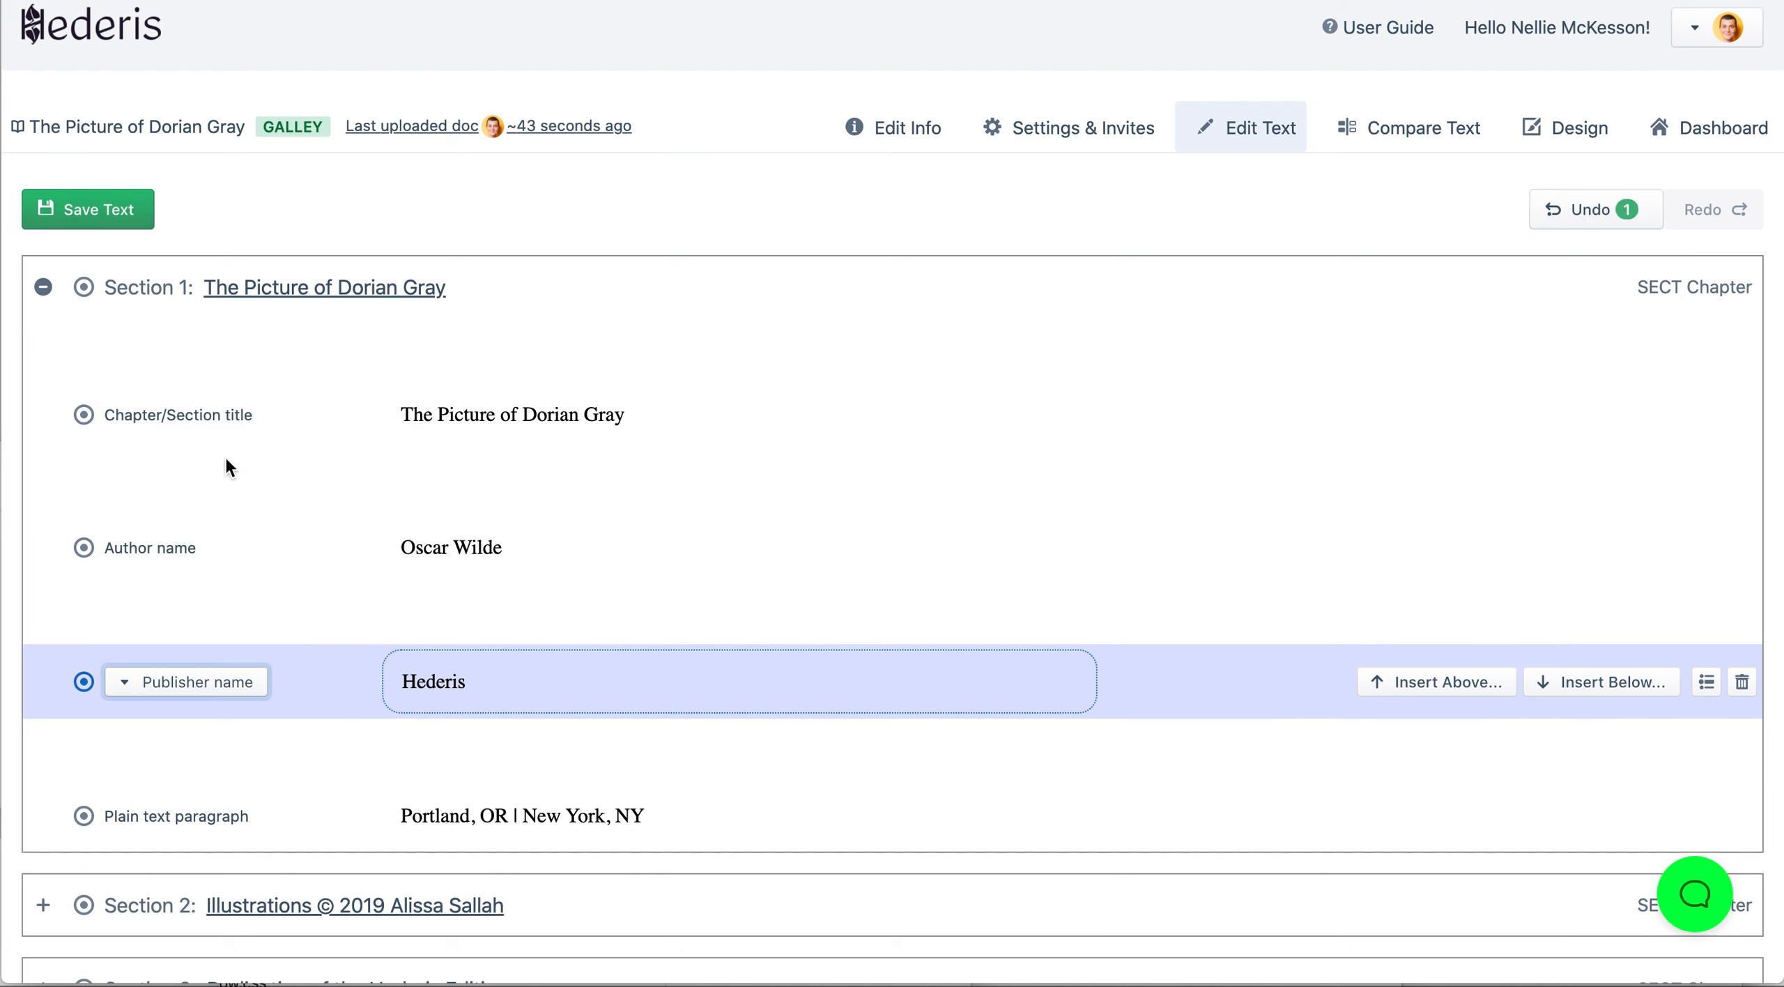
# Step: Change the style of the "Portland, OR | New York, NY" paragraph to Location
pyautogui.click(586, 822)
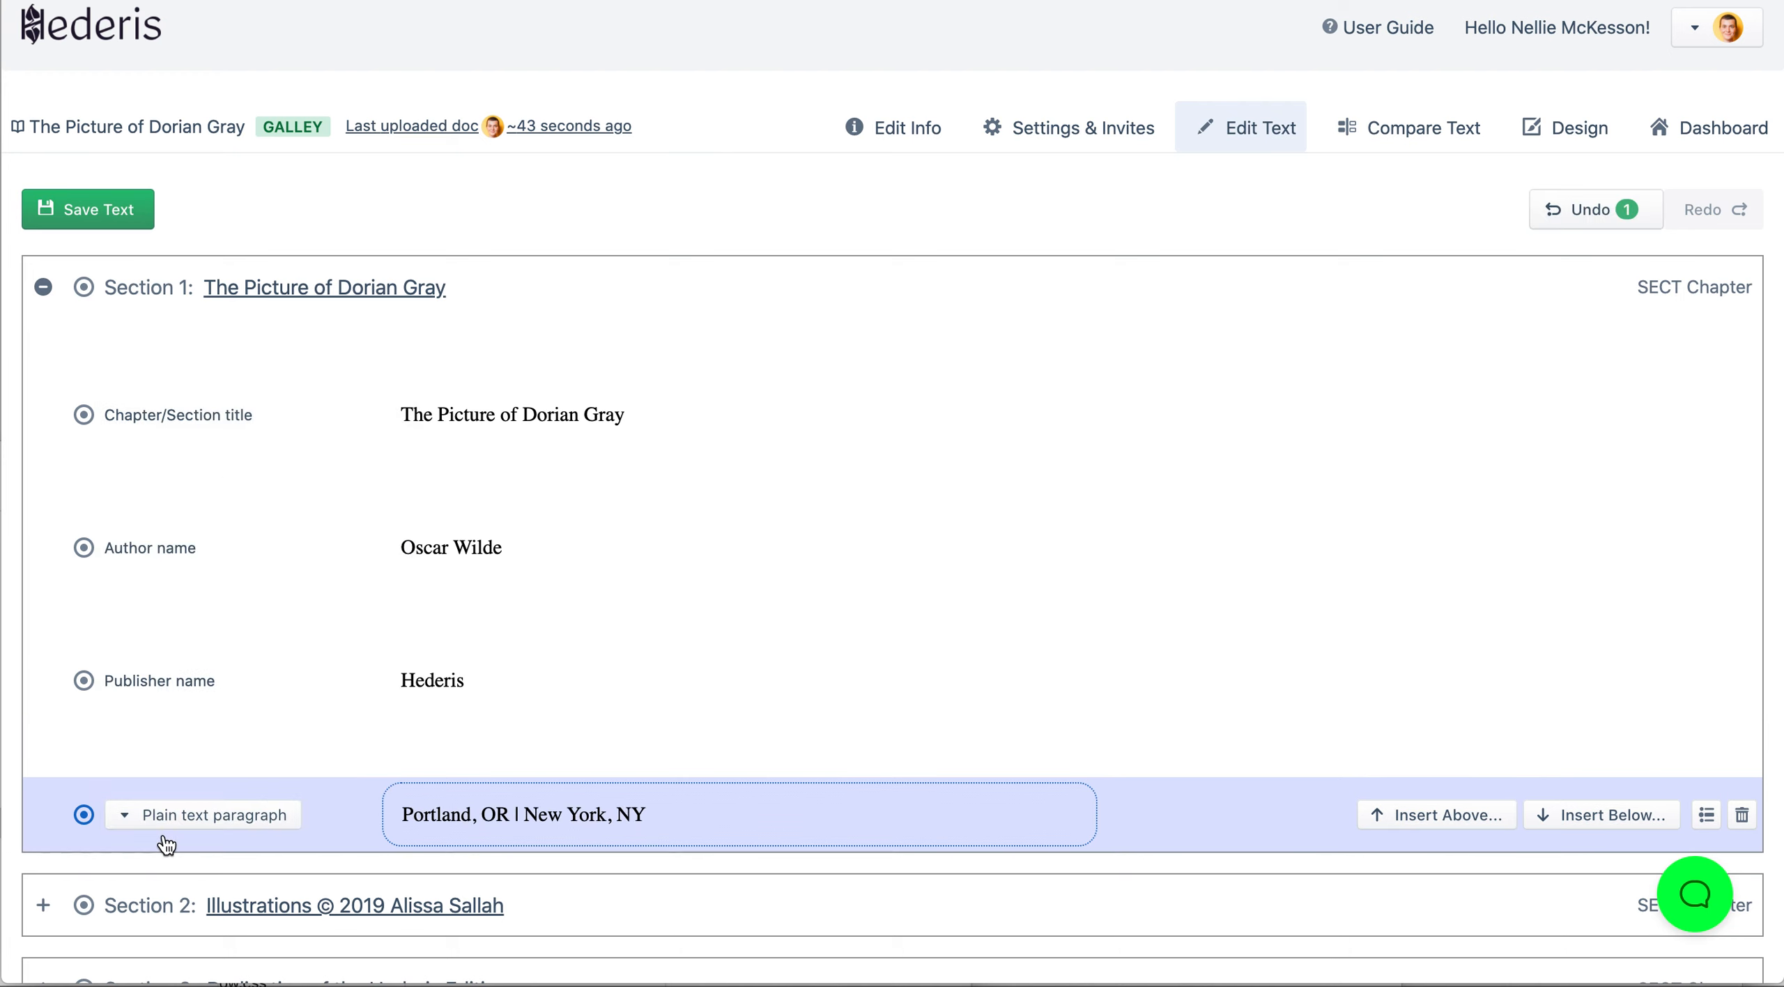
pyautogui.click(195, 814)
pyautogui.write('loca')
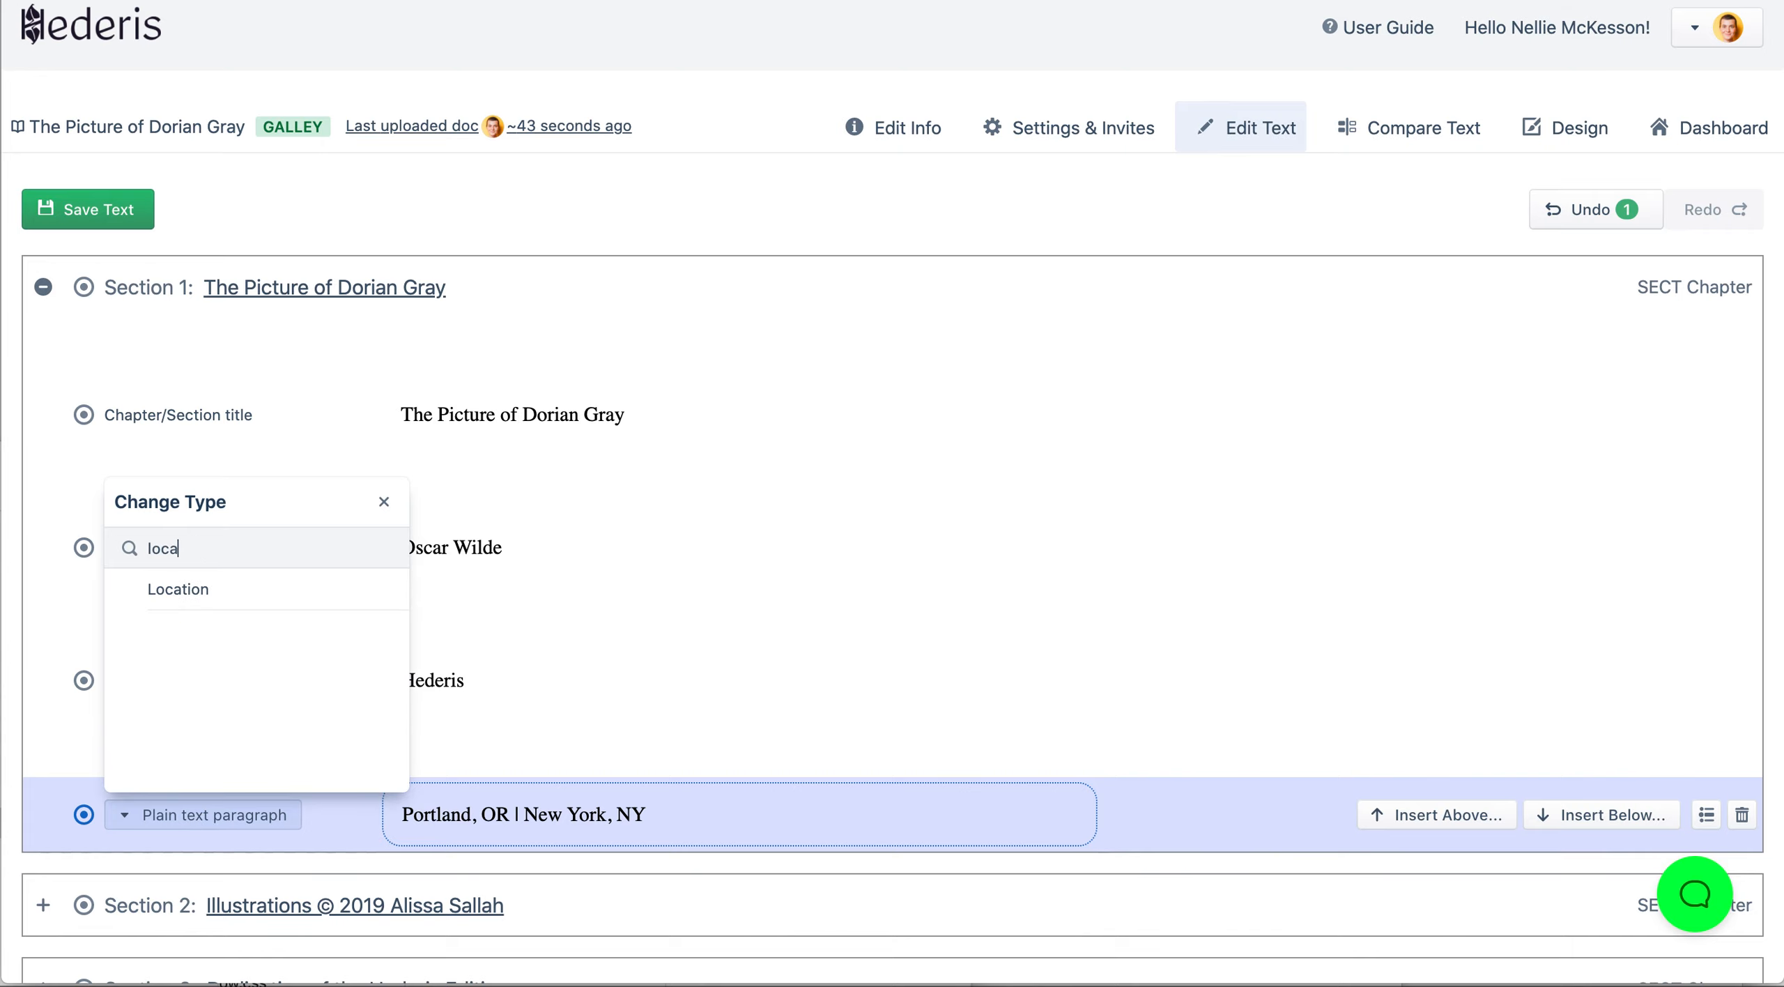
pyautogui.click(183, 591)
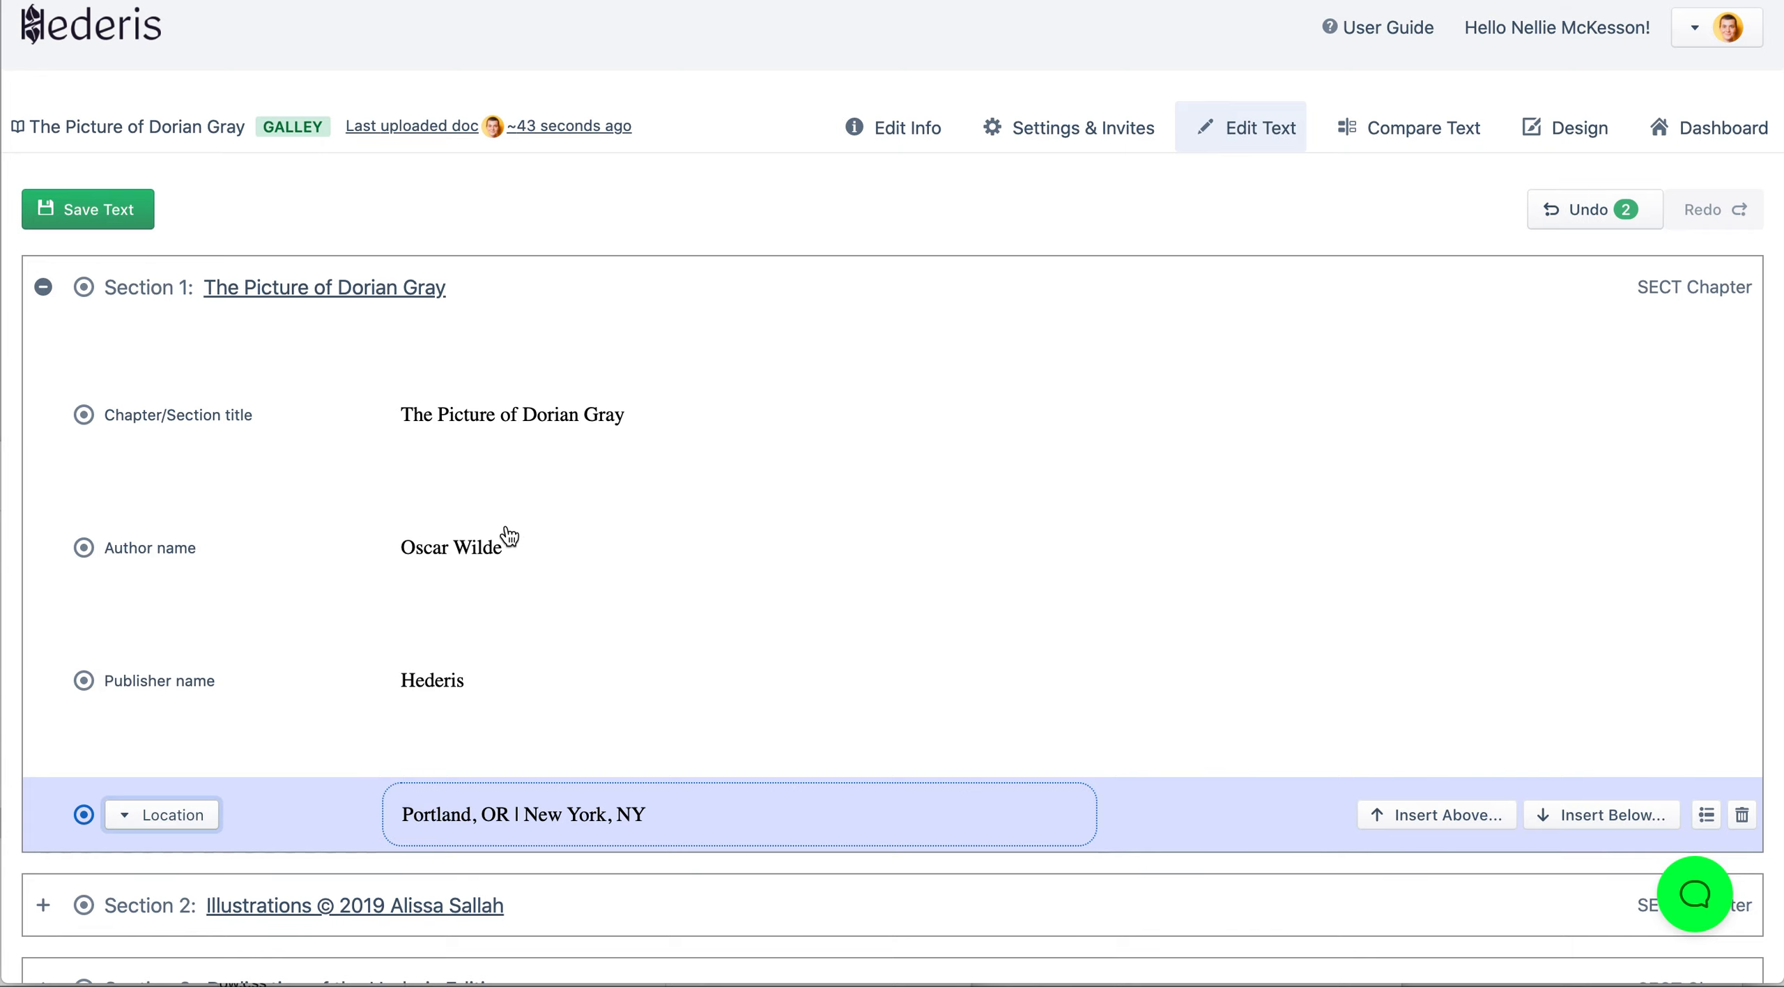
# Step: Expand Section 2 and change the illustrations copyright line to the Plain text paragraph style
pyautogui.scroll(-4, 507, 535)
pyautogui.scroll(-4, 508, 535)
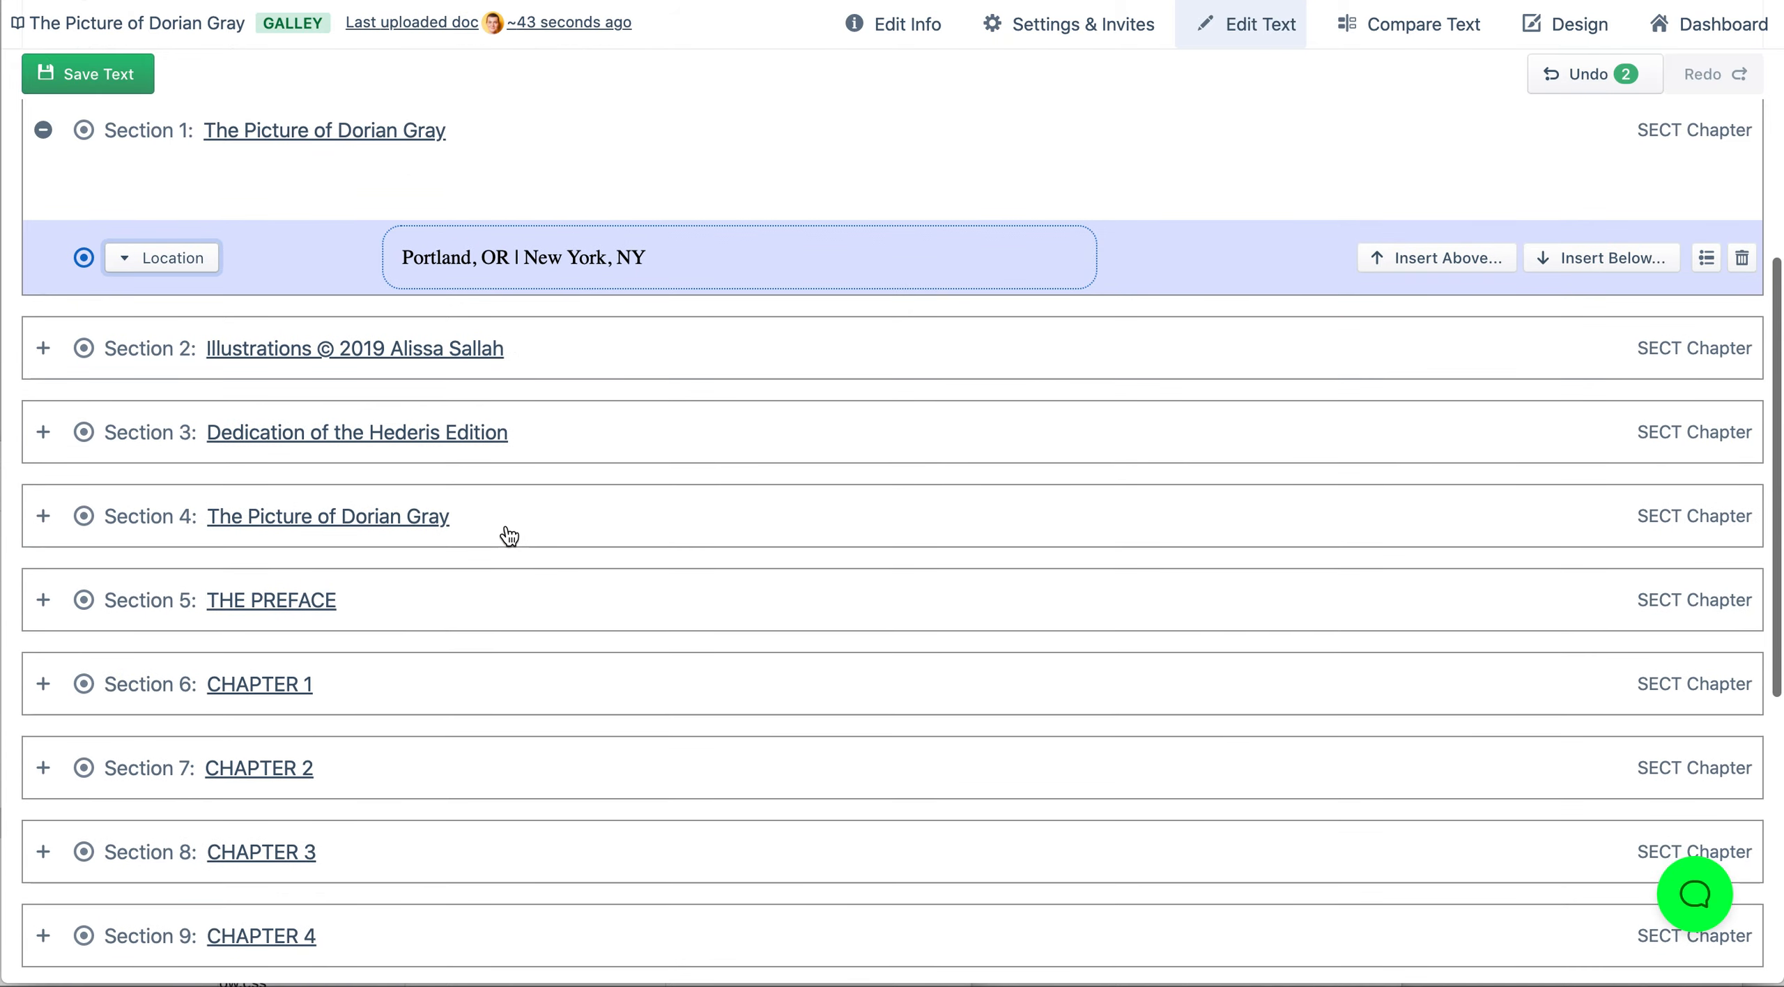
pyautogui.click(43, 348)
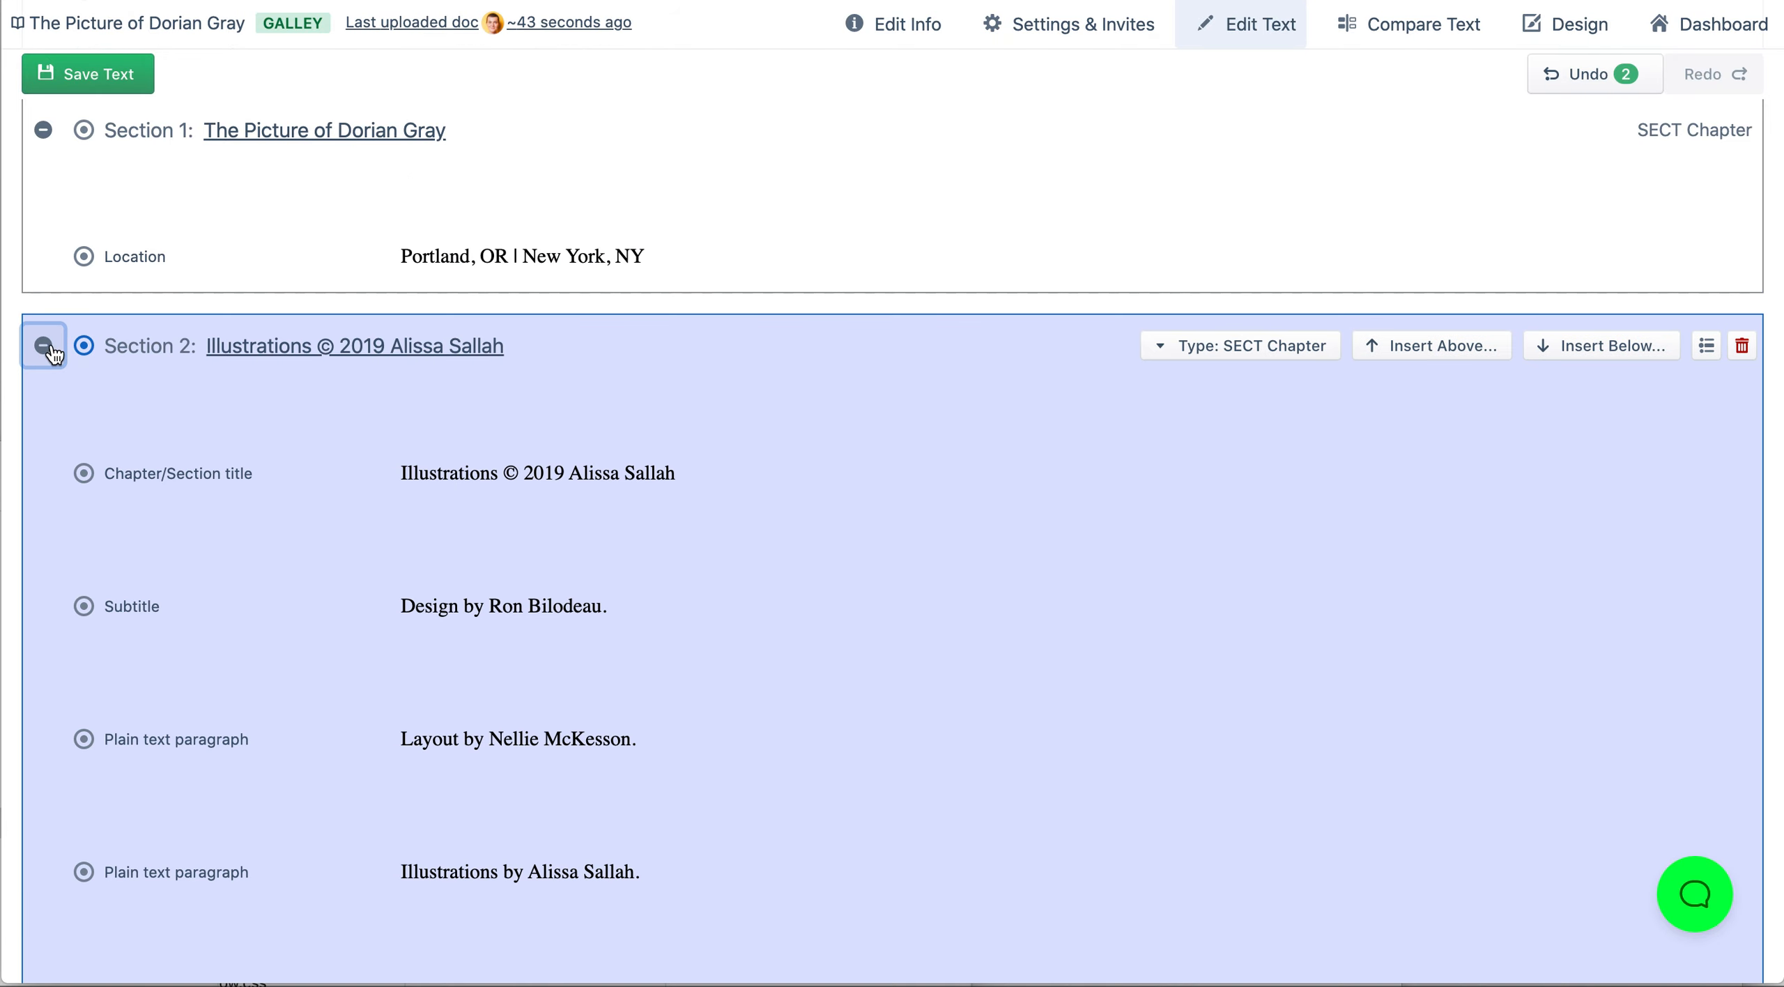
pyautogui.scroll(-1, 531, 490)
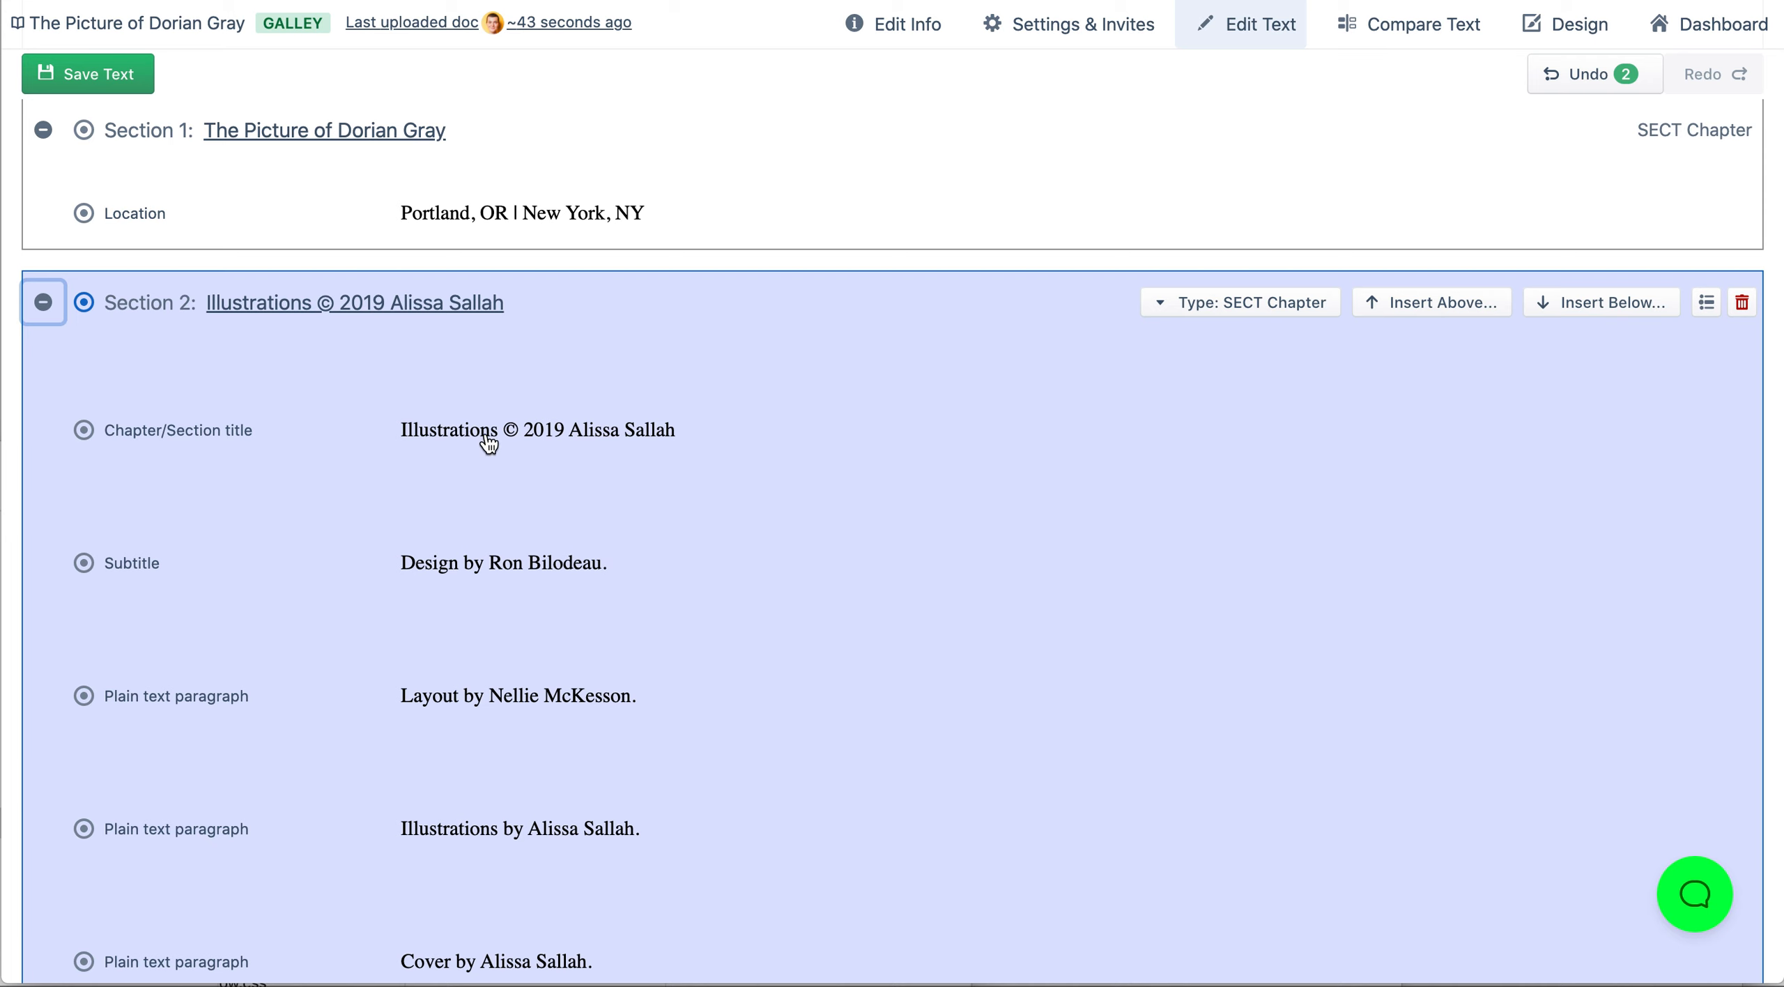
pyautogui.click(231, 438)
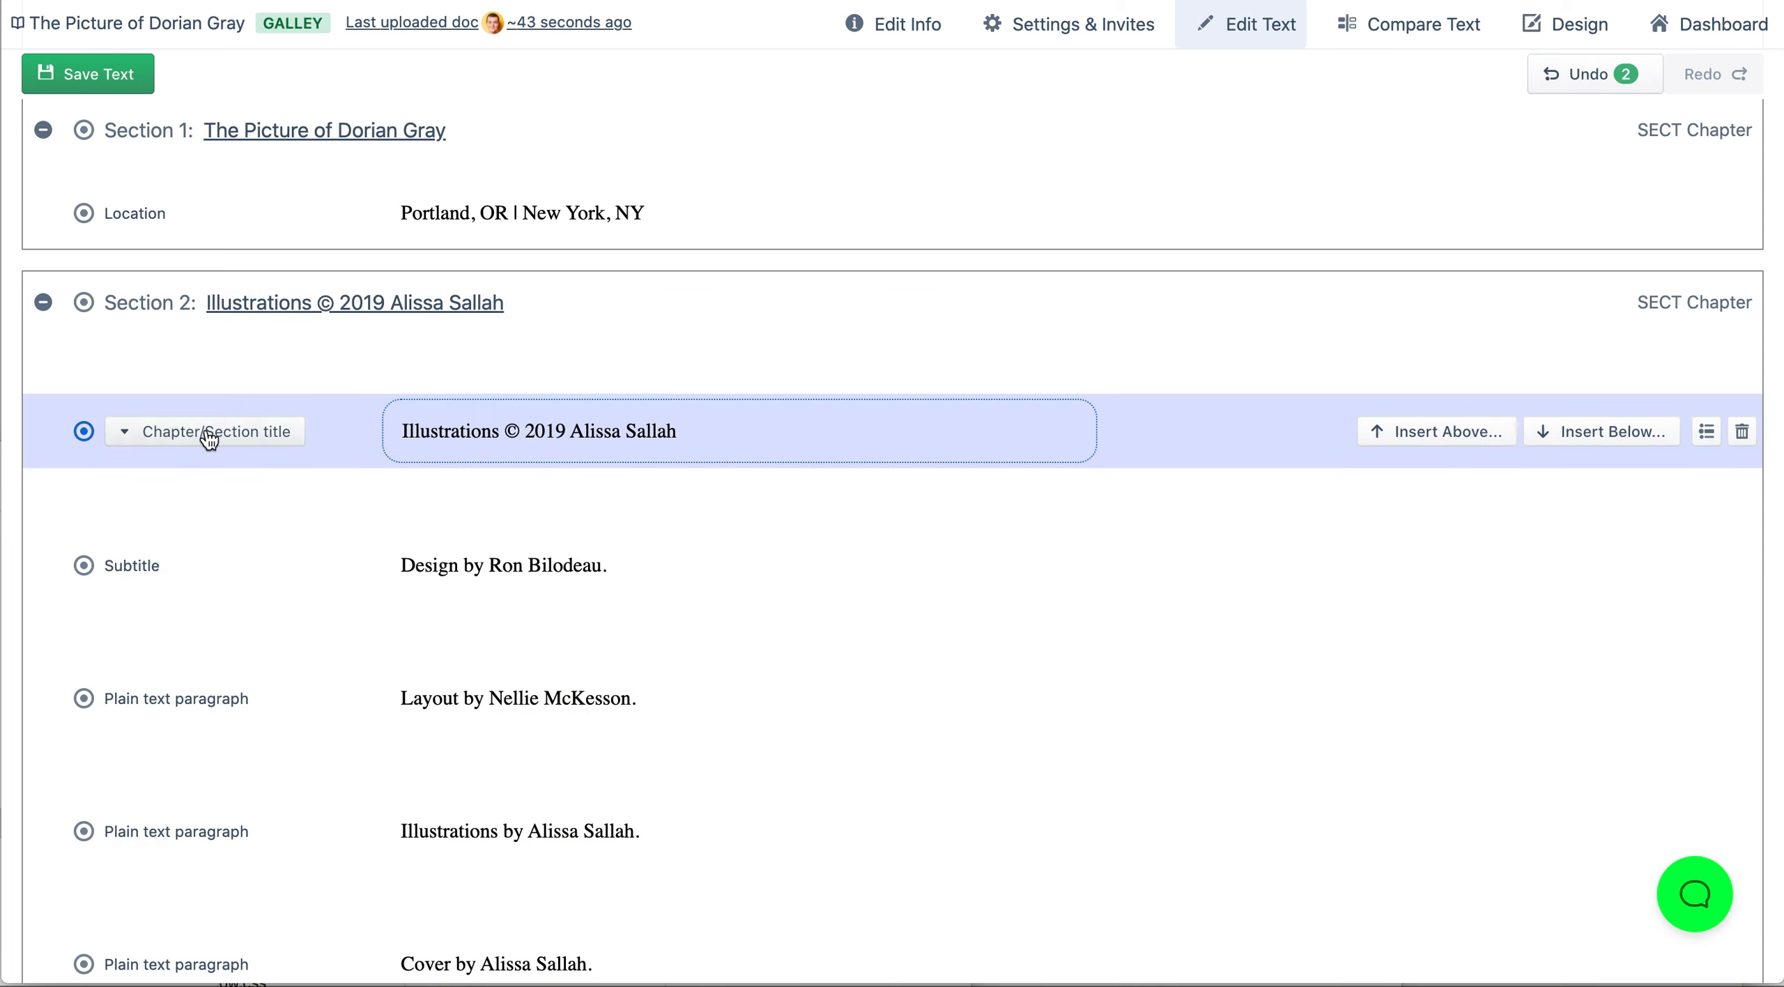
pyautogui.click(173, 436)
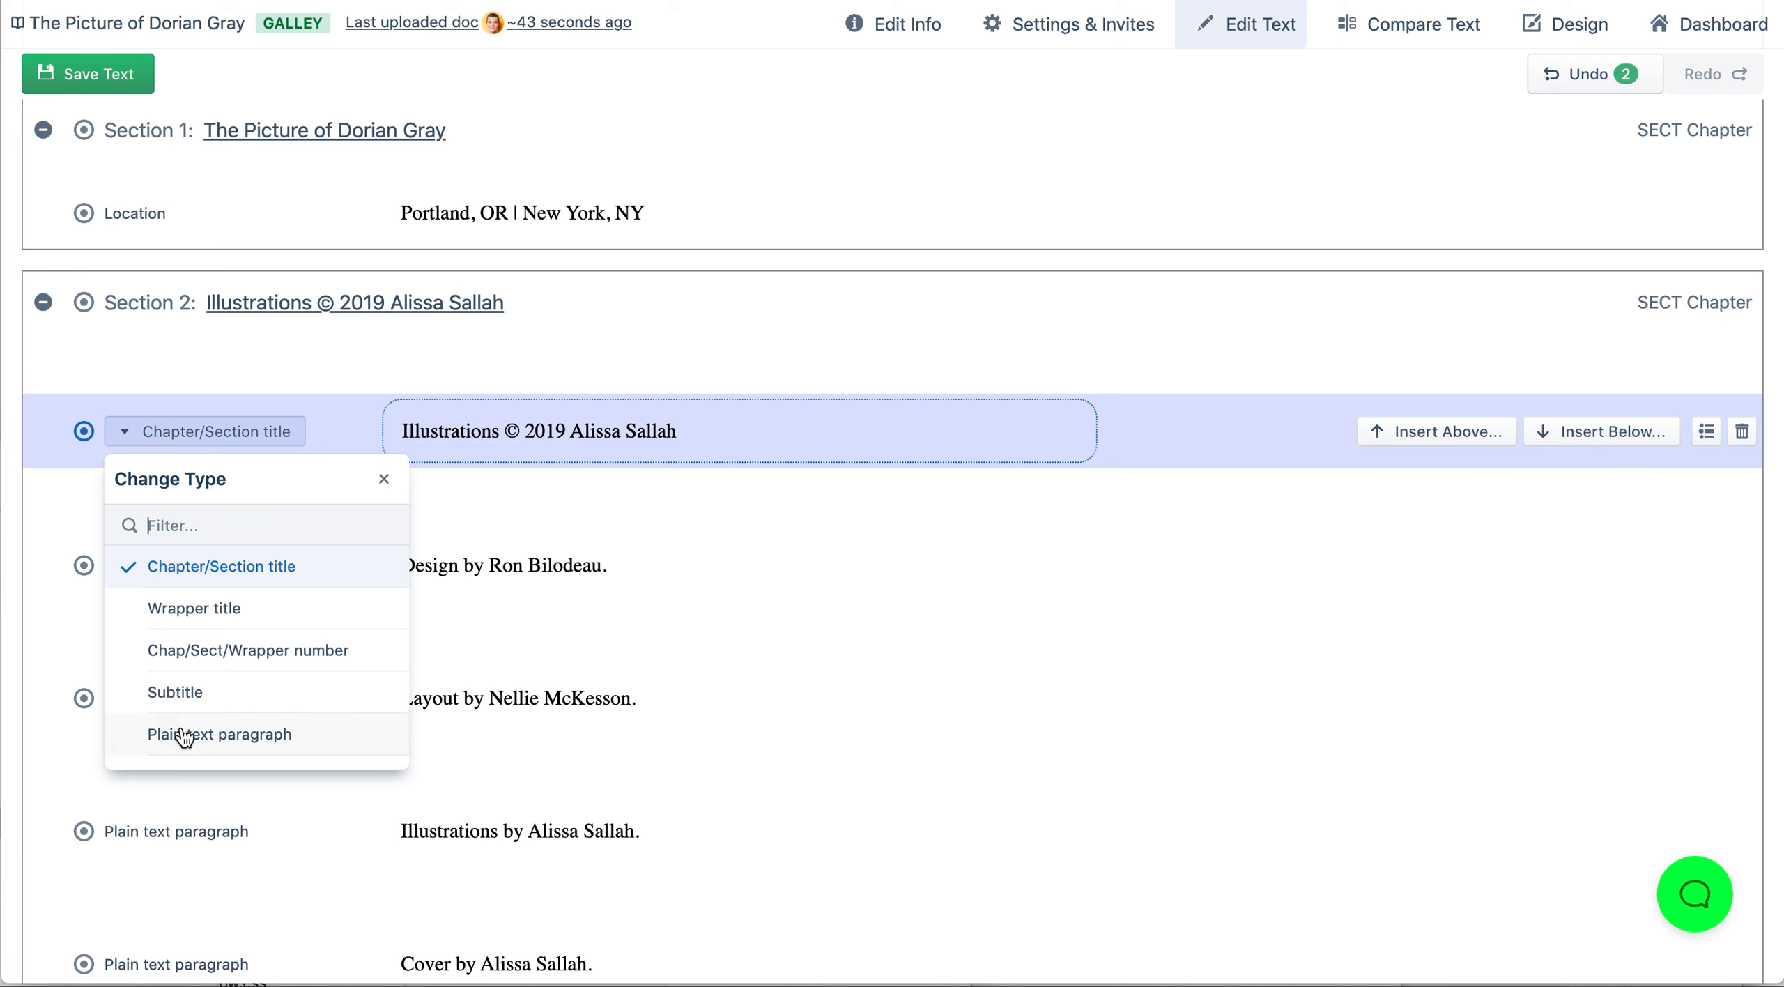
pyautogui.click(185, 735)
# Step: Change the "Design by" credit line in Section 2 to the Plain text paragraph style
pyautogui.click(162, 568)
pyautogui.click(188, 568)
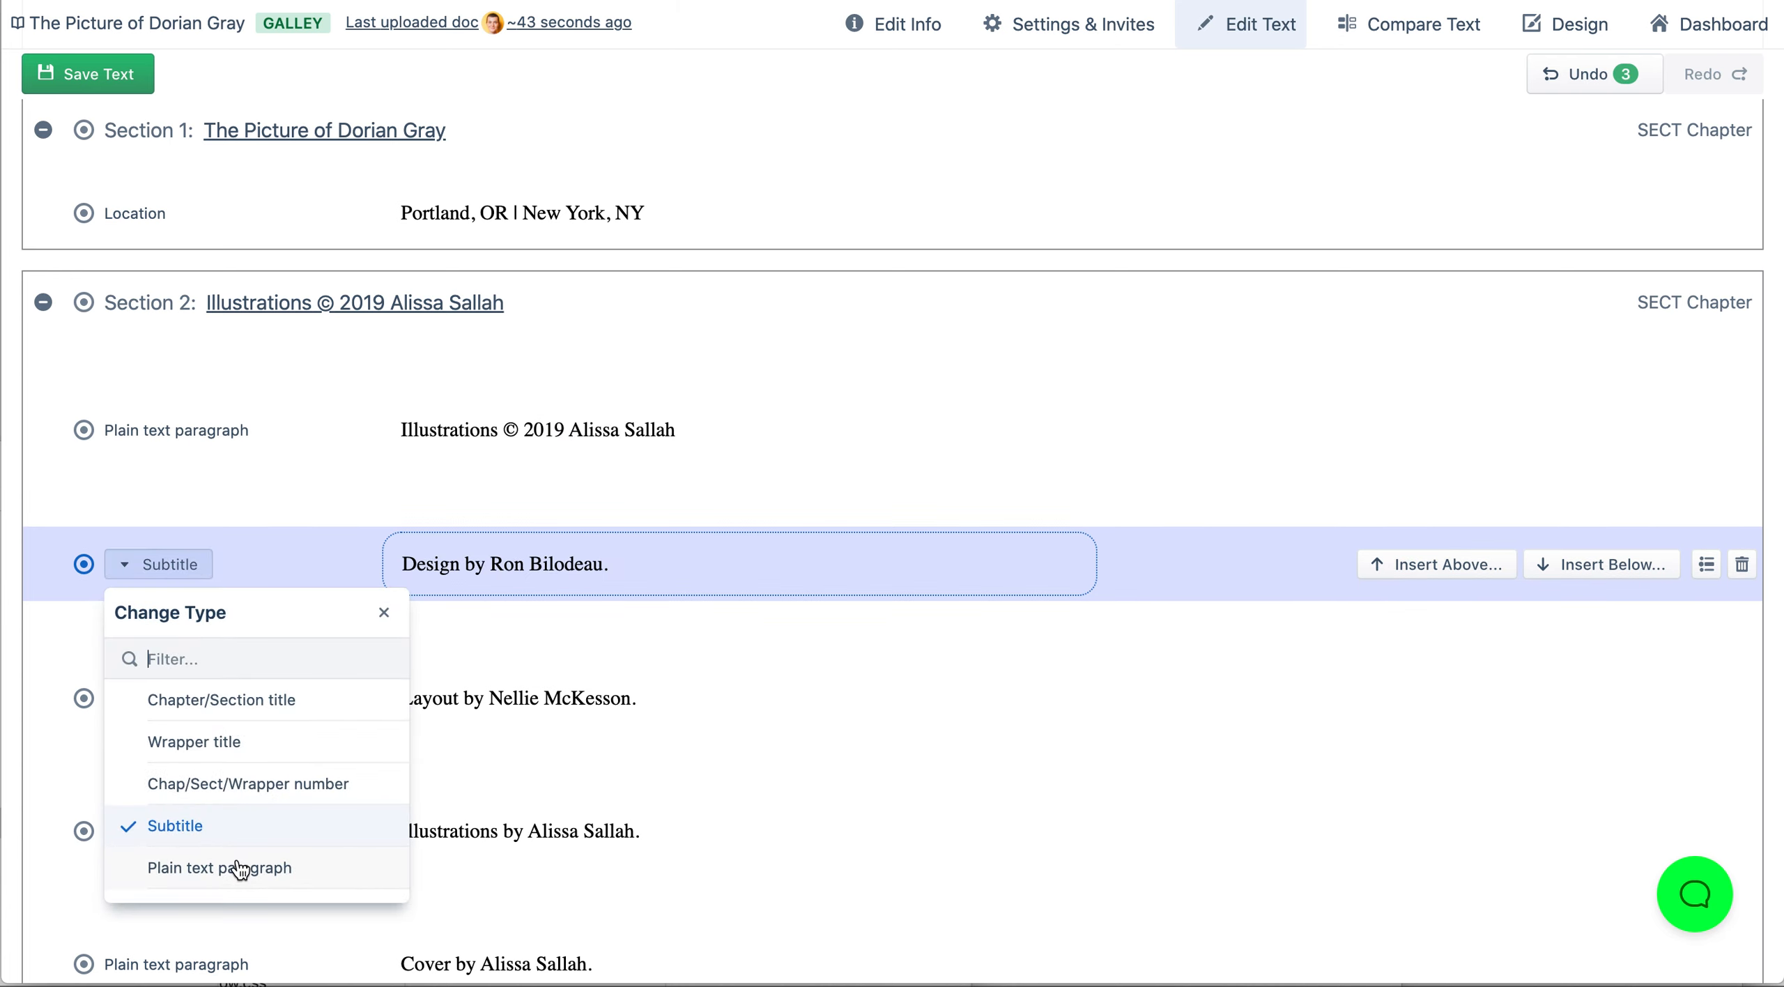
pyautogui.click(238, 870)
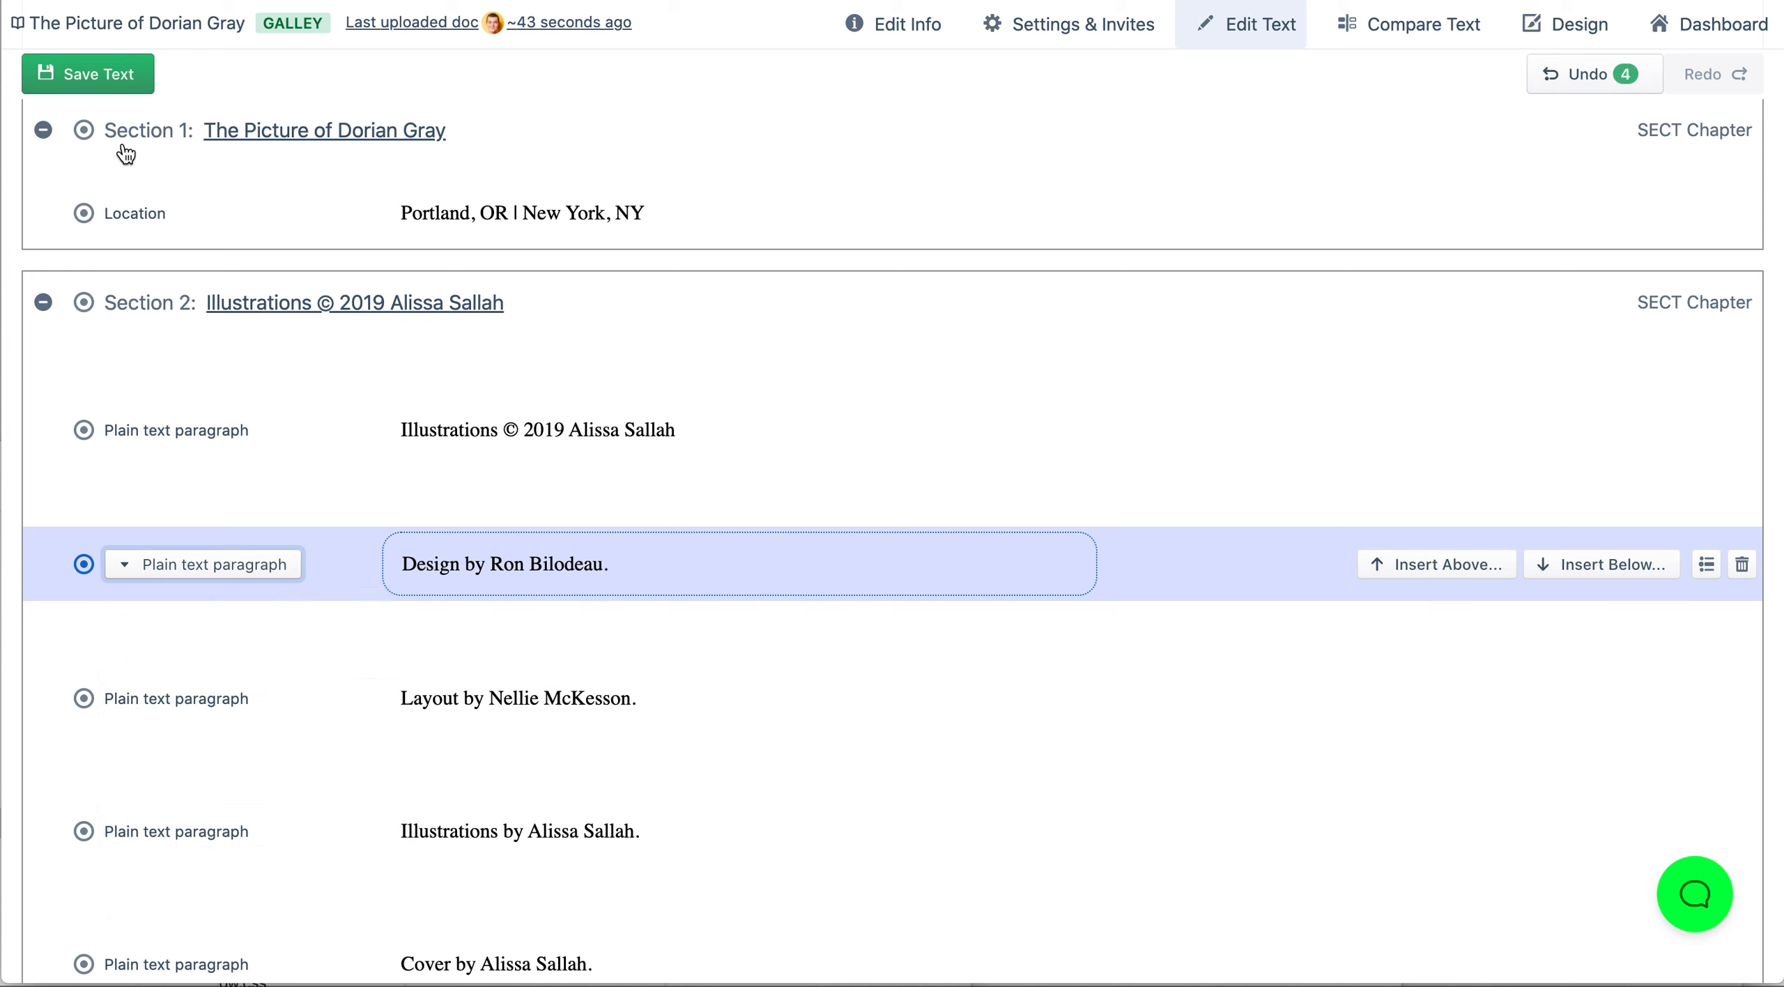
# Step: Save the book text and return to the project dashboard
pyautogui.click(84, 76)
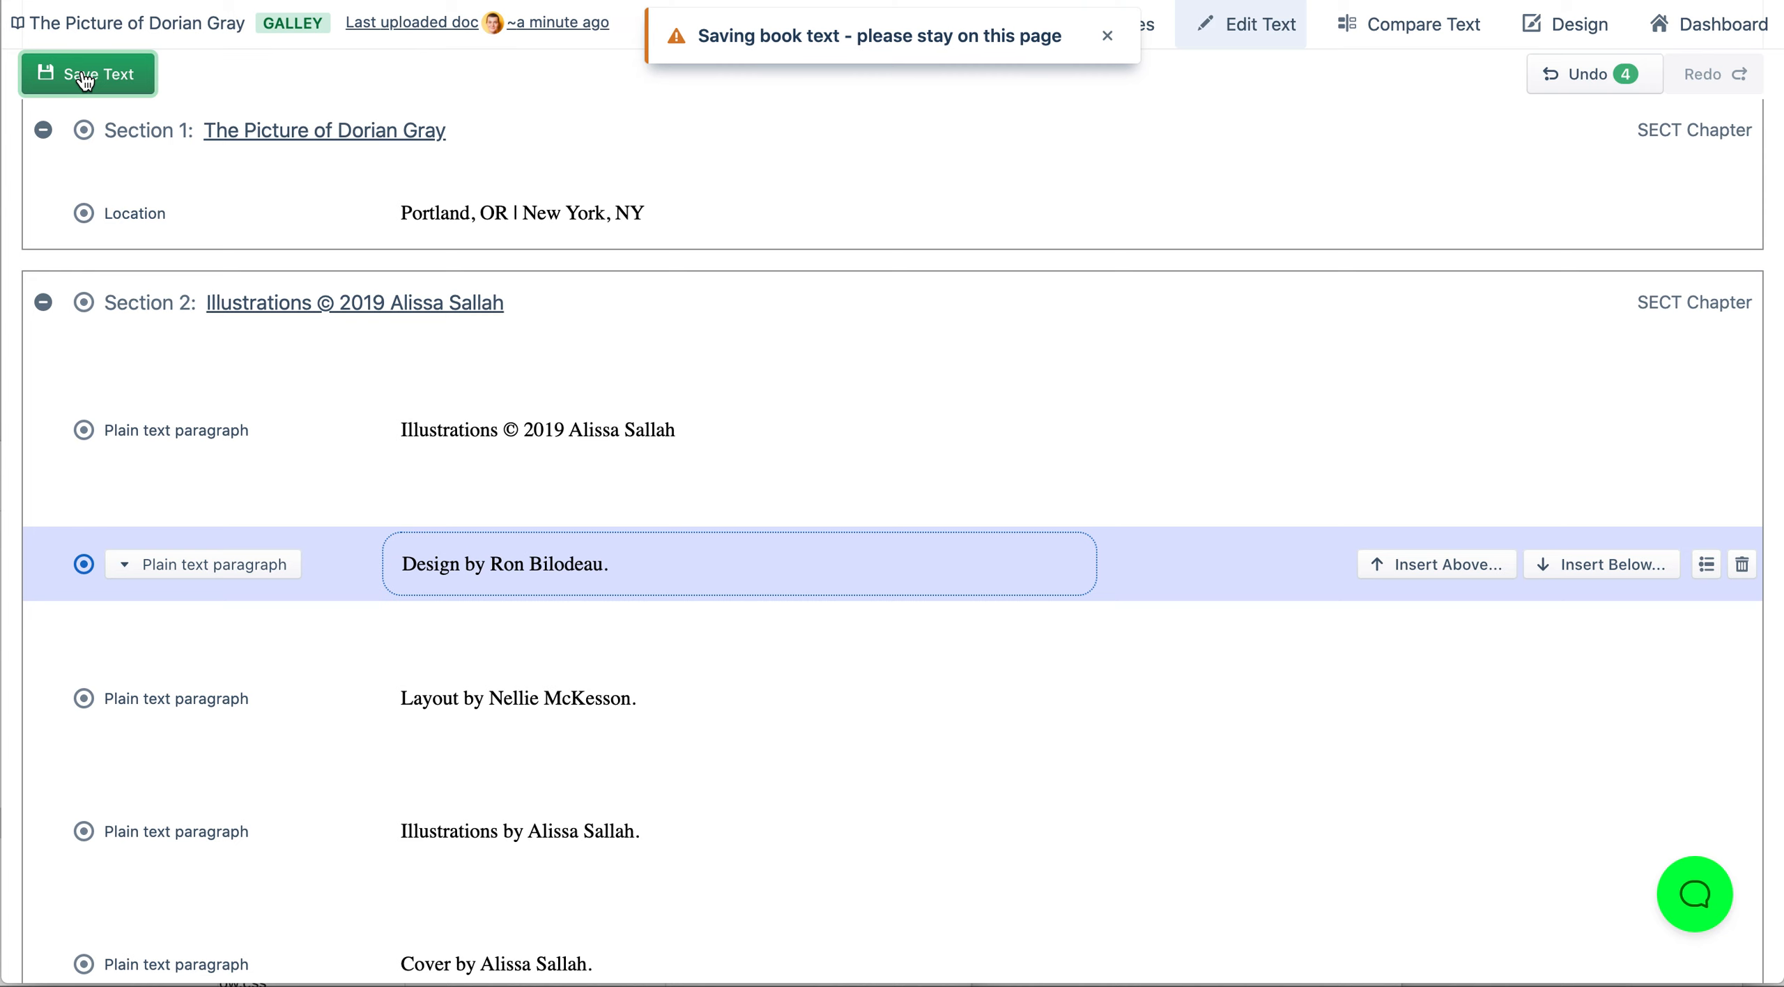
pyautogui.click(1718, 25)
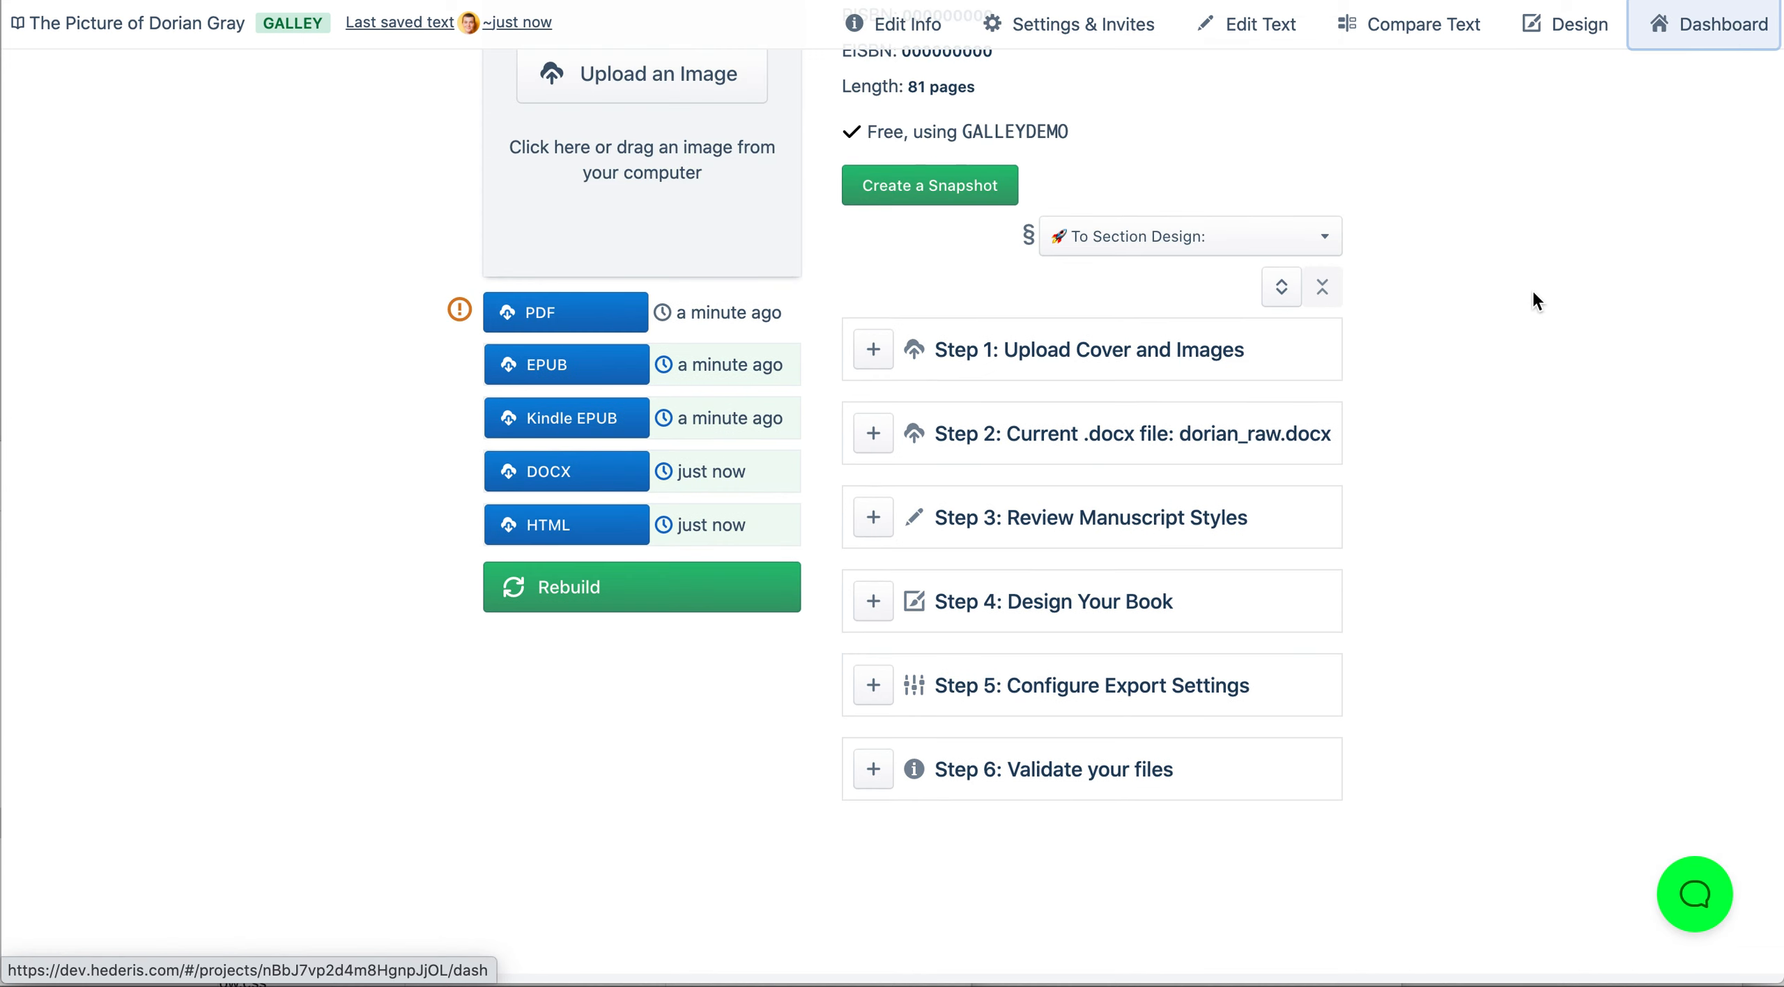
pyautogui.scroll(3, 1537, 301)
pyautogui.scroll(1, 1537, 301)
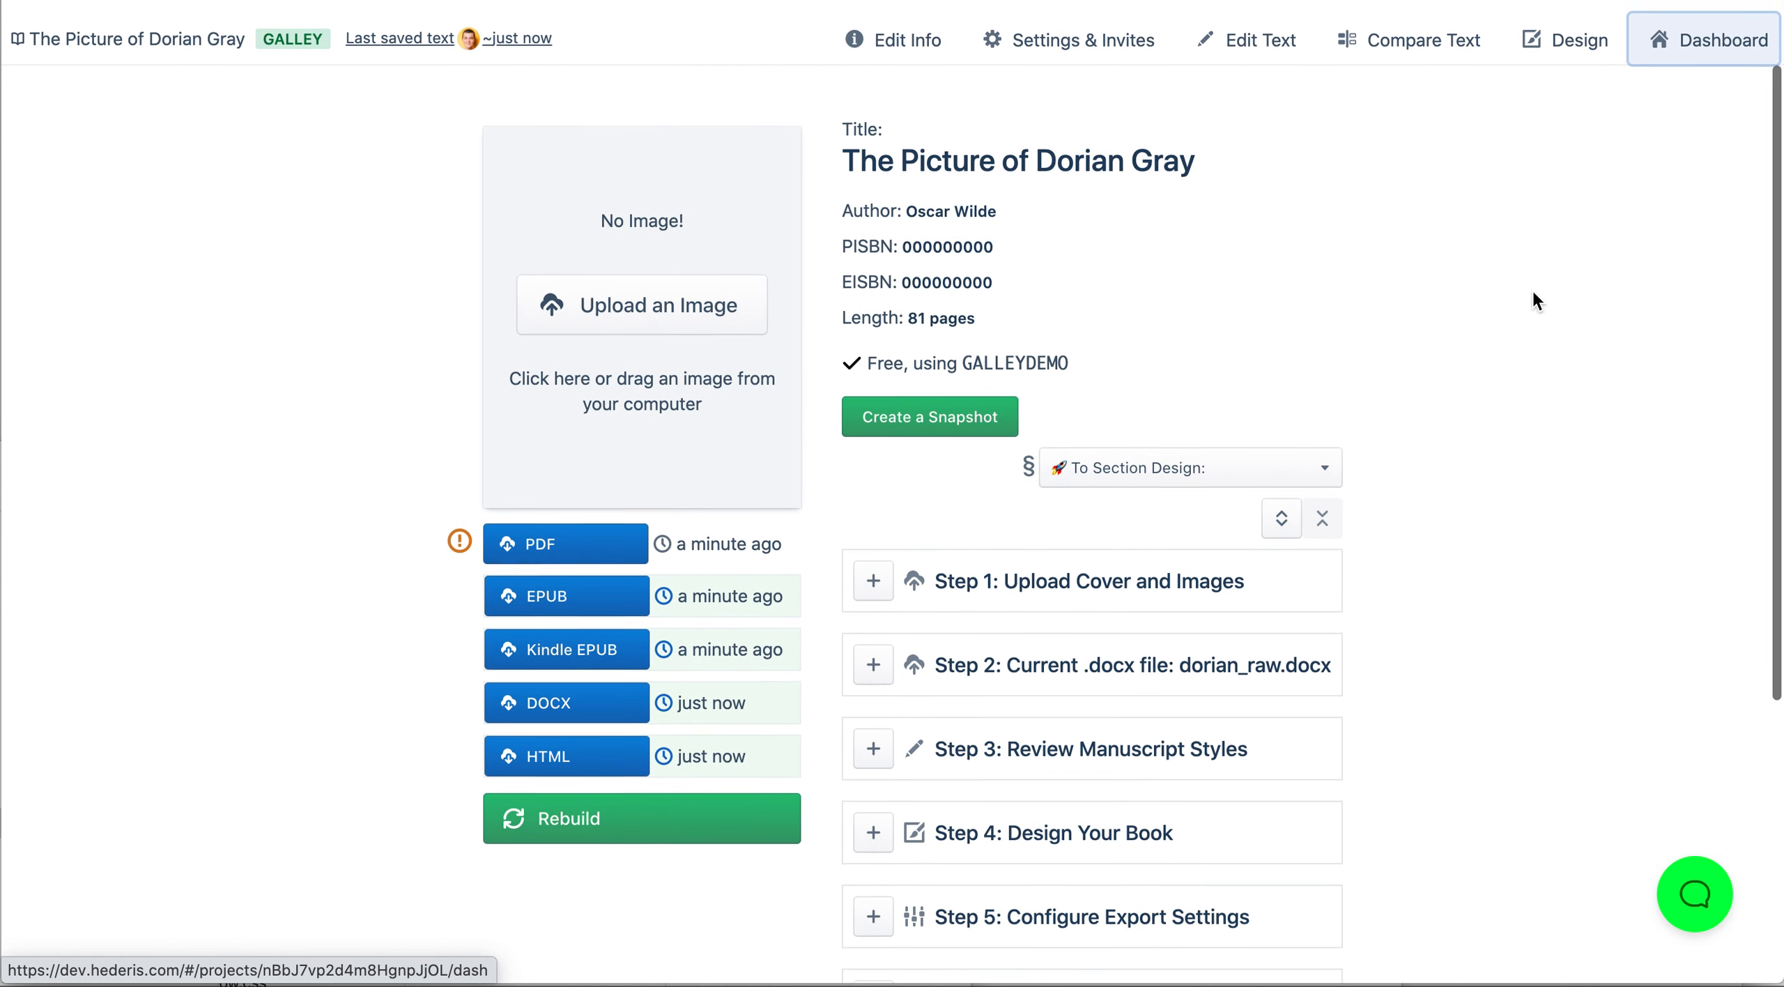
pyautogui.scroll(-1, 1537, 301)
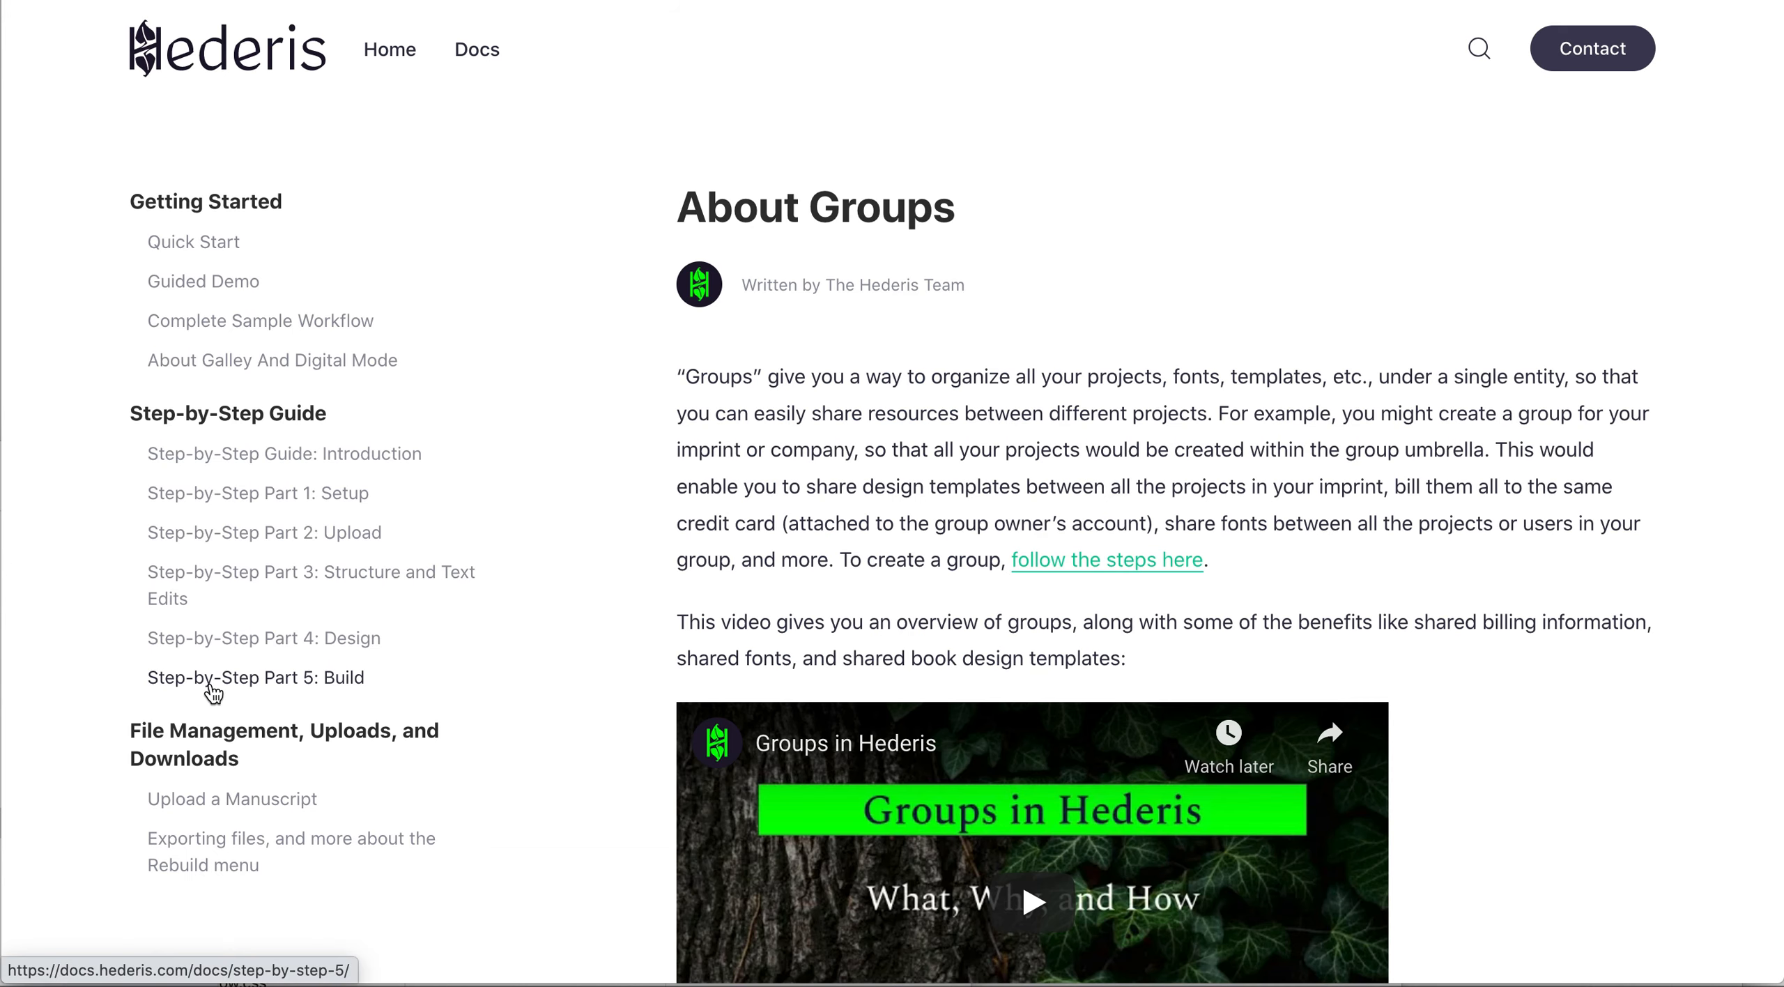
# Step: View the About Styles article in the Hederis documentation, followed by the Paragraphs, Wrappers, Sections, and Inlines article
pyautogui.scroll(-5, 212, 692)
pyautogui.scroll(-2, 213, 692)
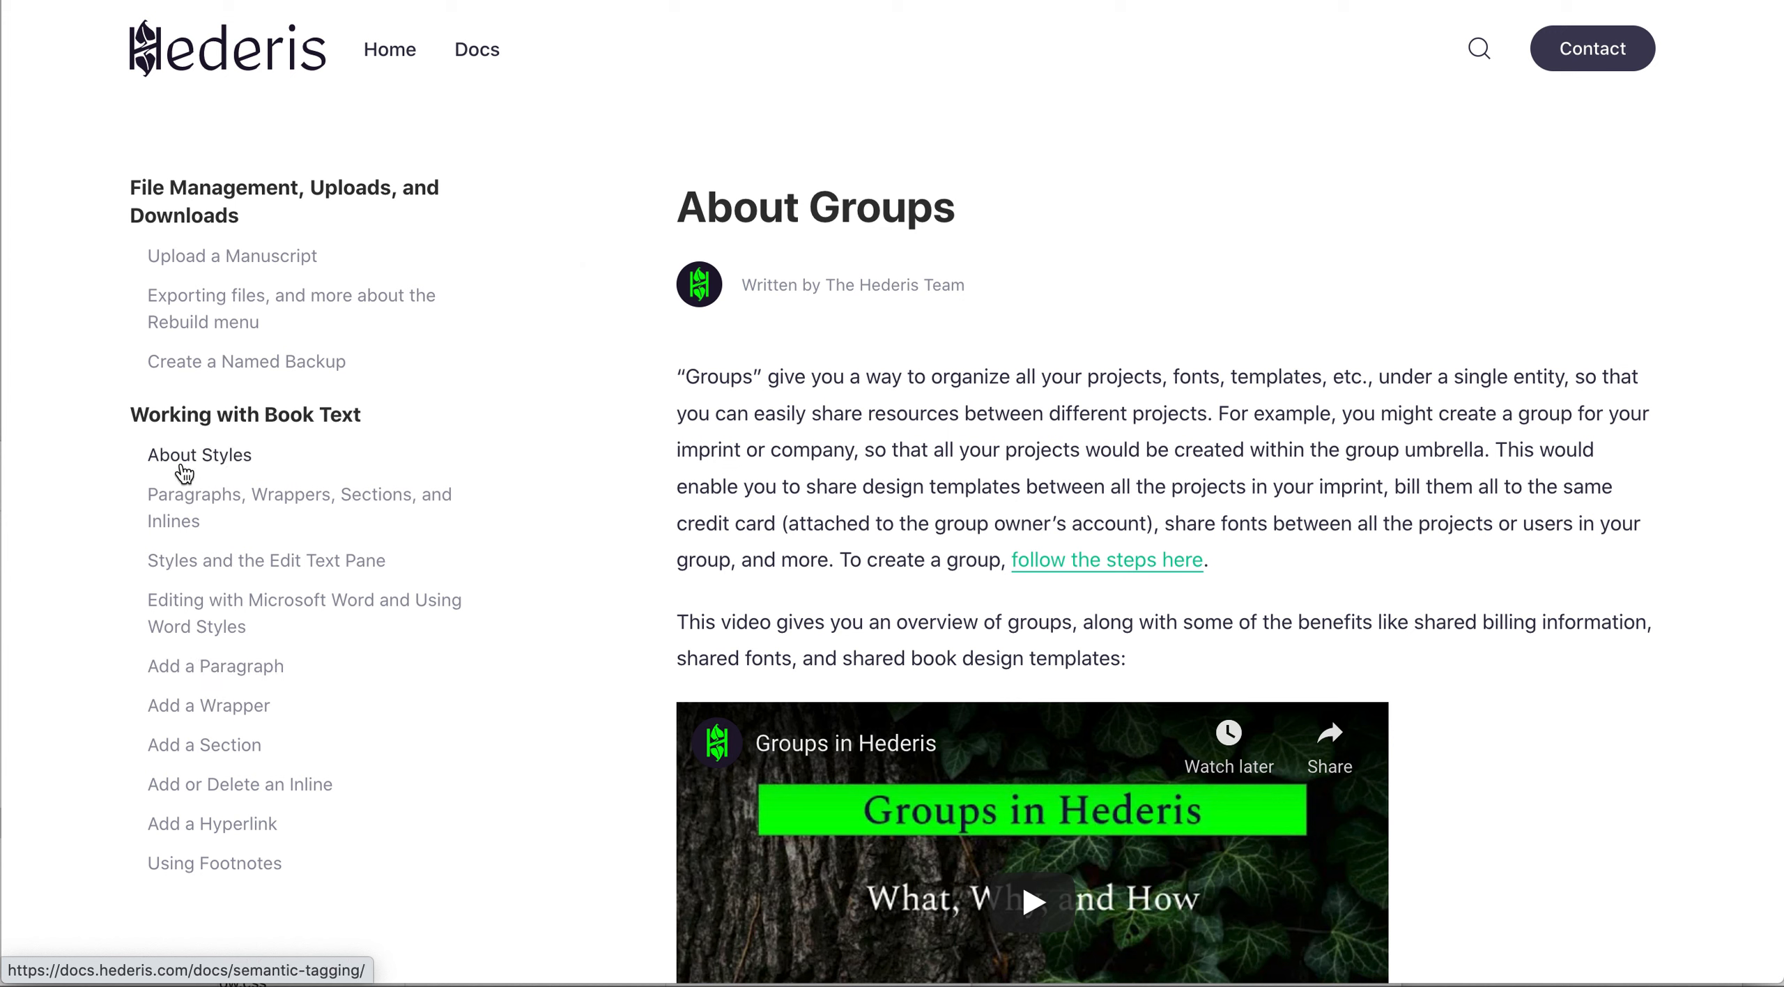
pyautogui.click(213, 464)
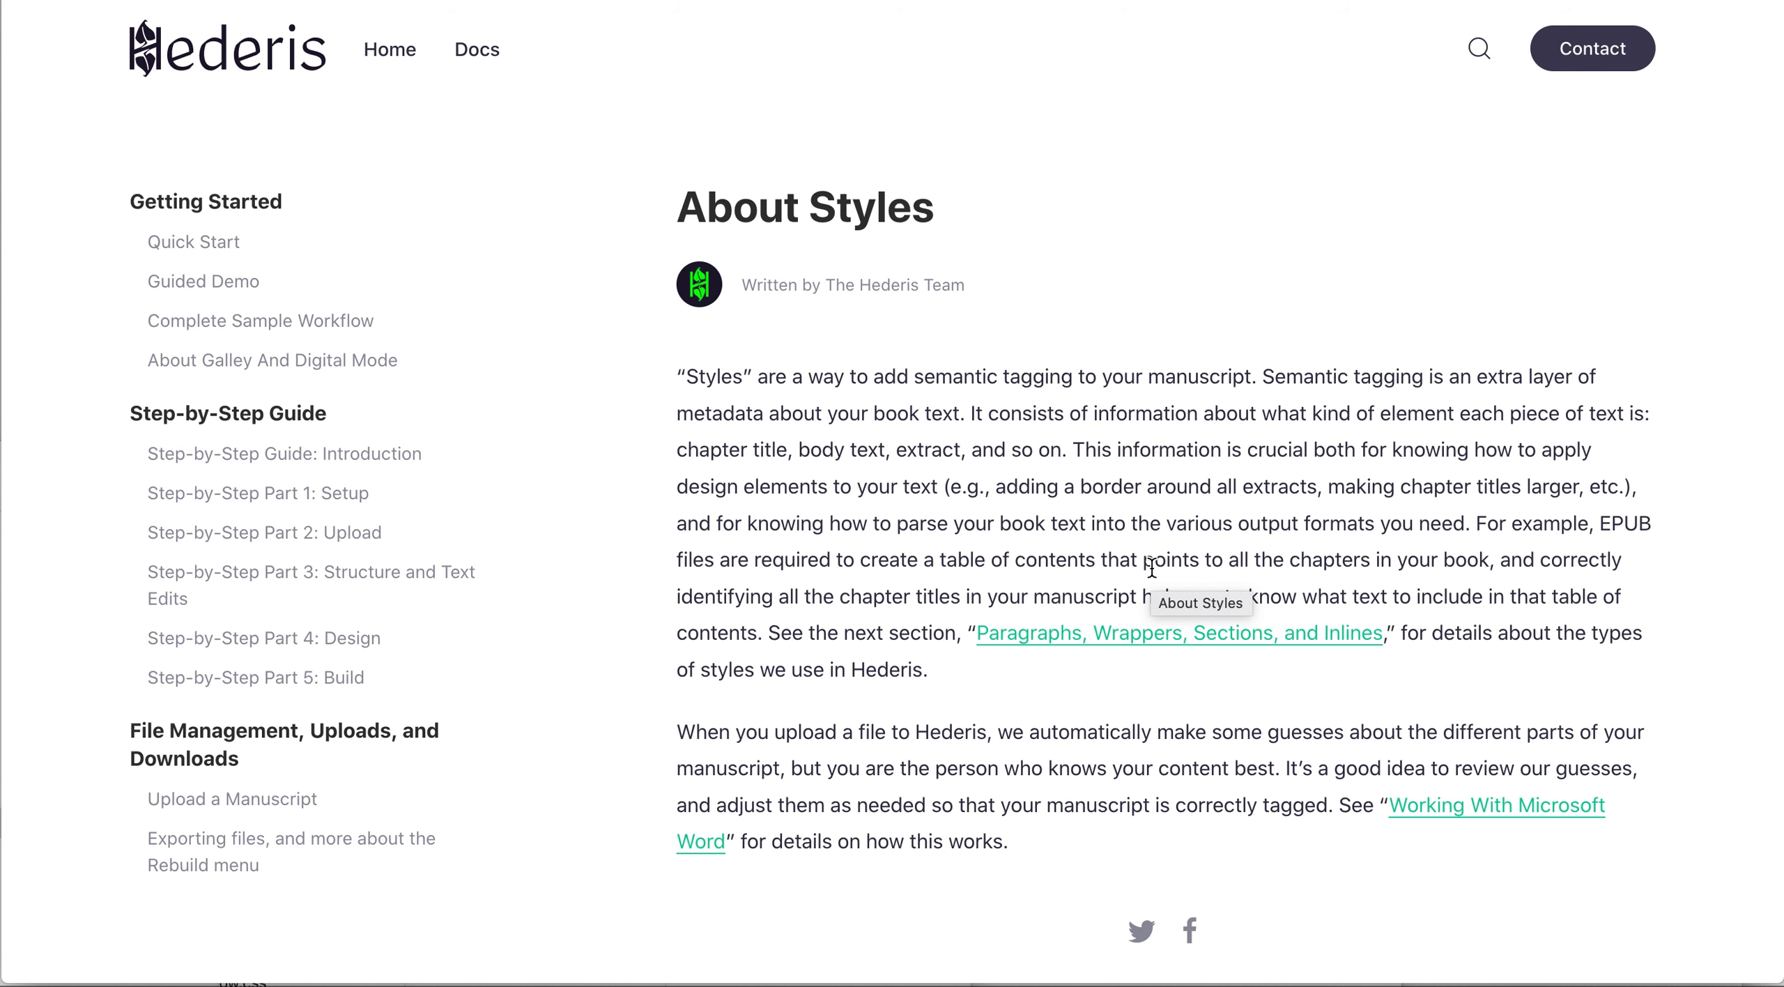
pyautogui.scroll(-4, 1240, 579)
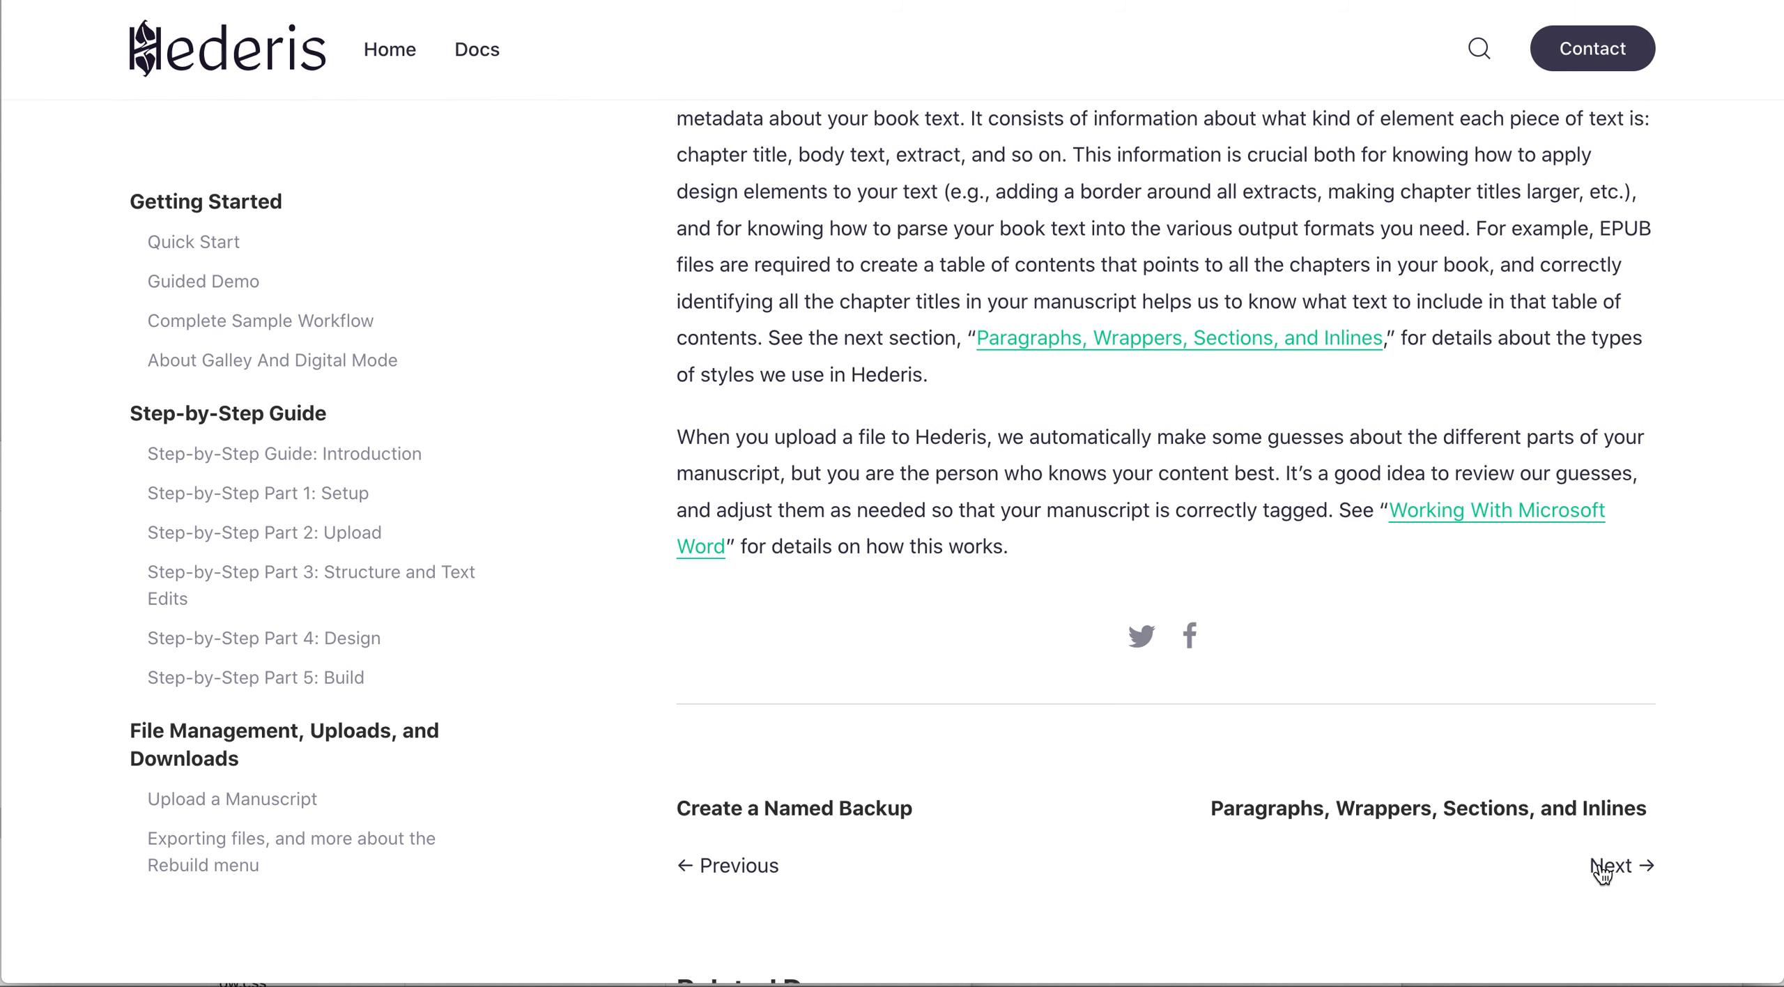
pyautogui.click(1618, 867)
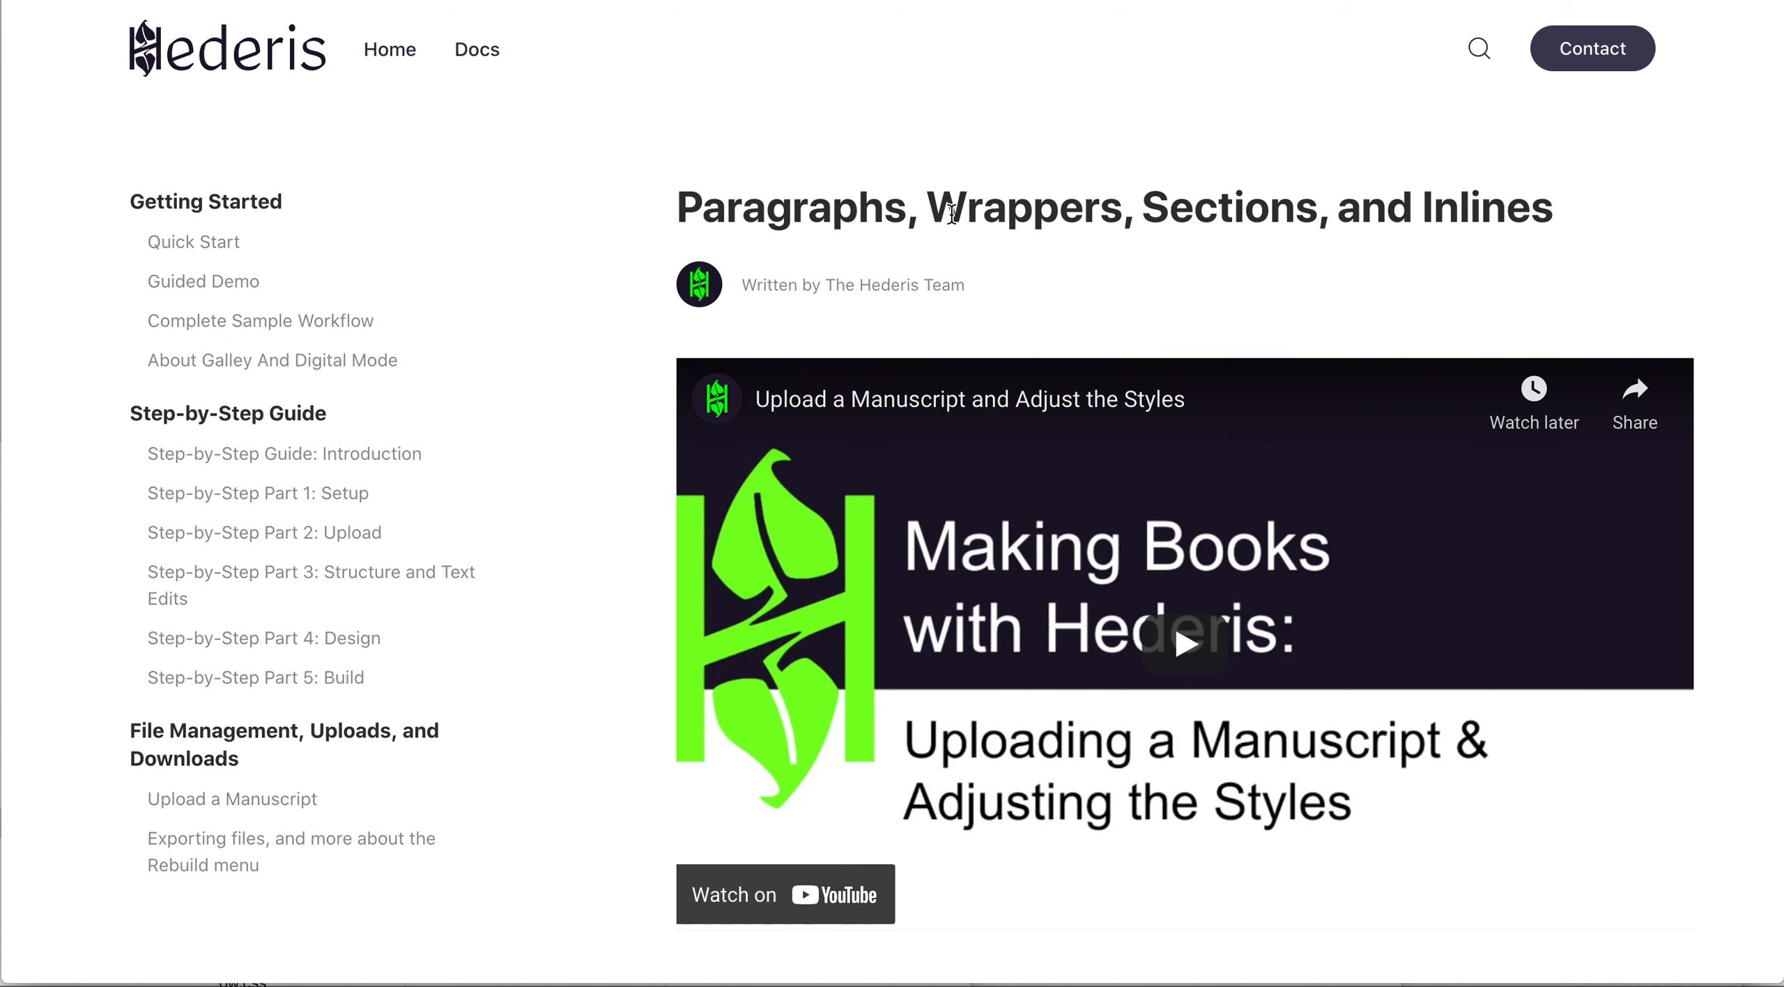
pyautogui.scroll(-1, 1181, 310)
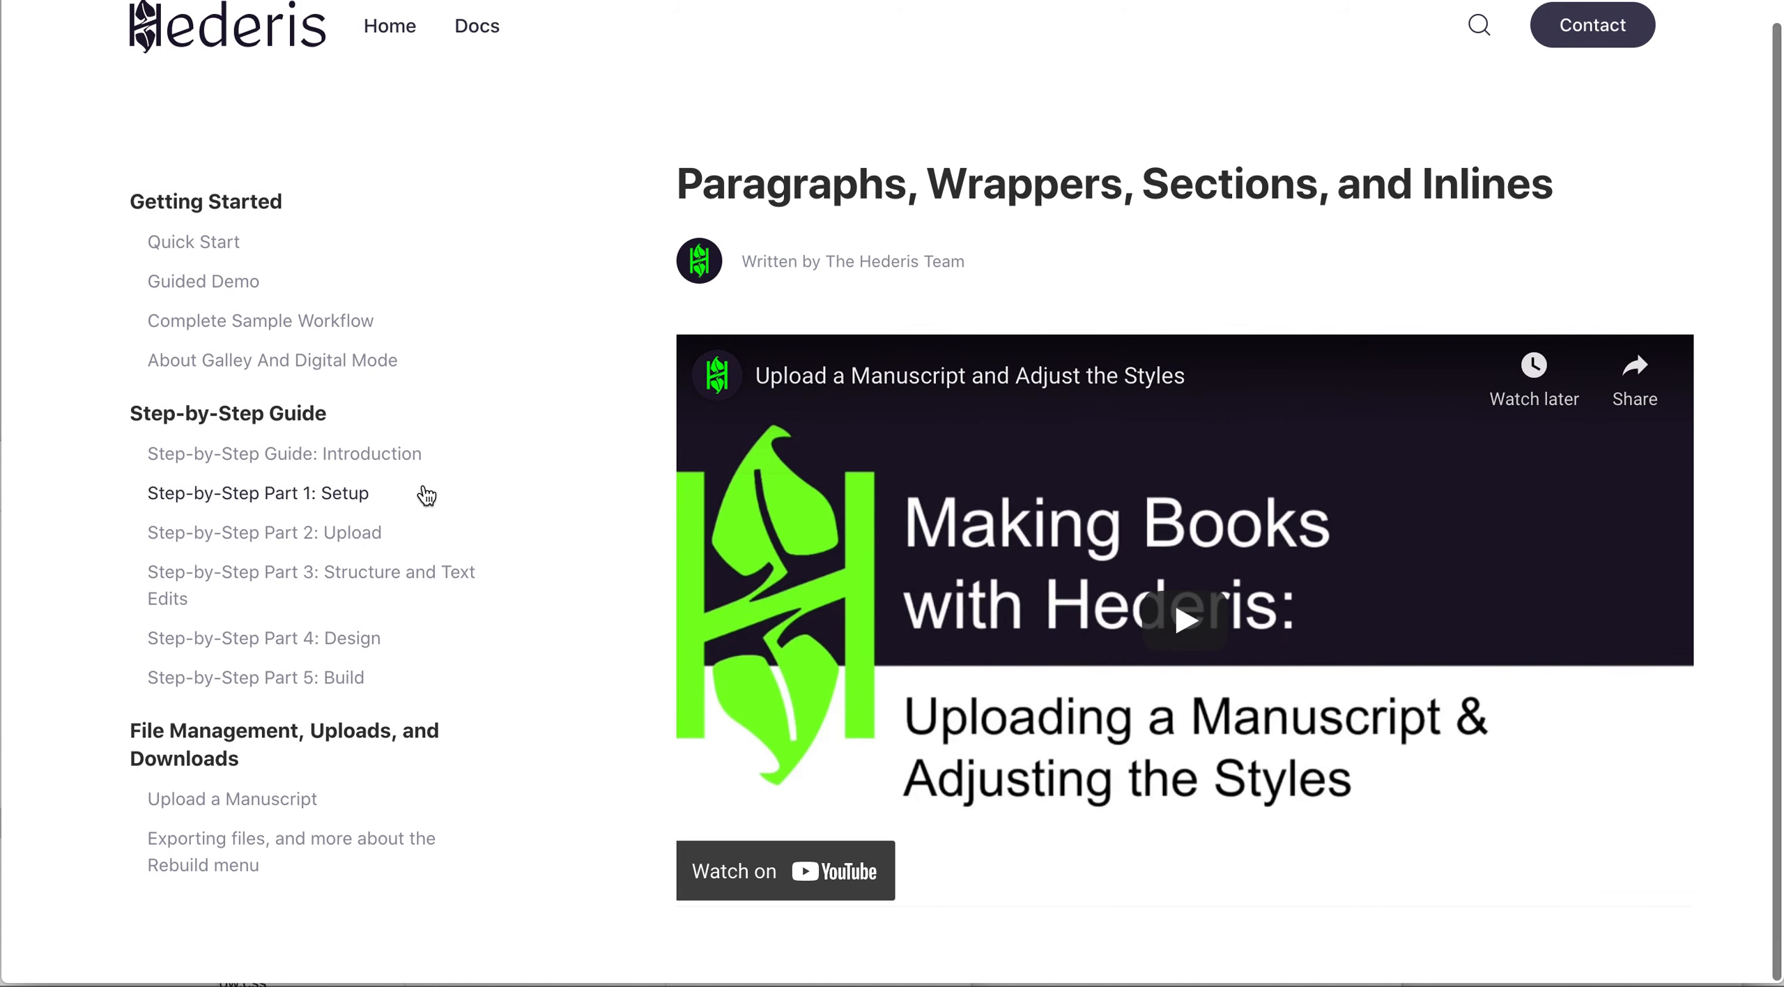
# Step: View the documentation articles Styles and the Edit Text Pane and Editing with Microsoft Word and Using Word Styles
pyautogui.scroll(-7, 248, 607)
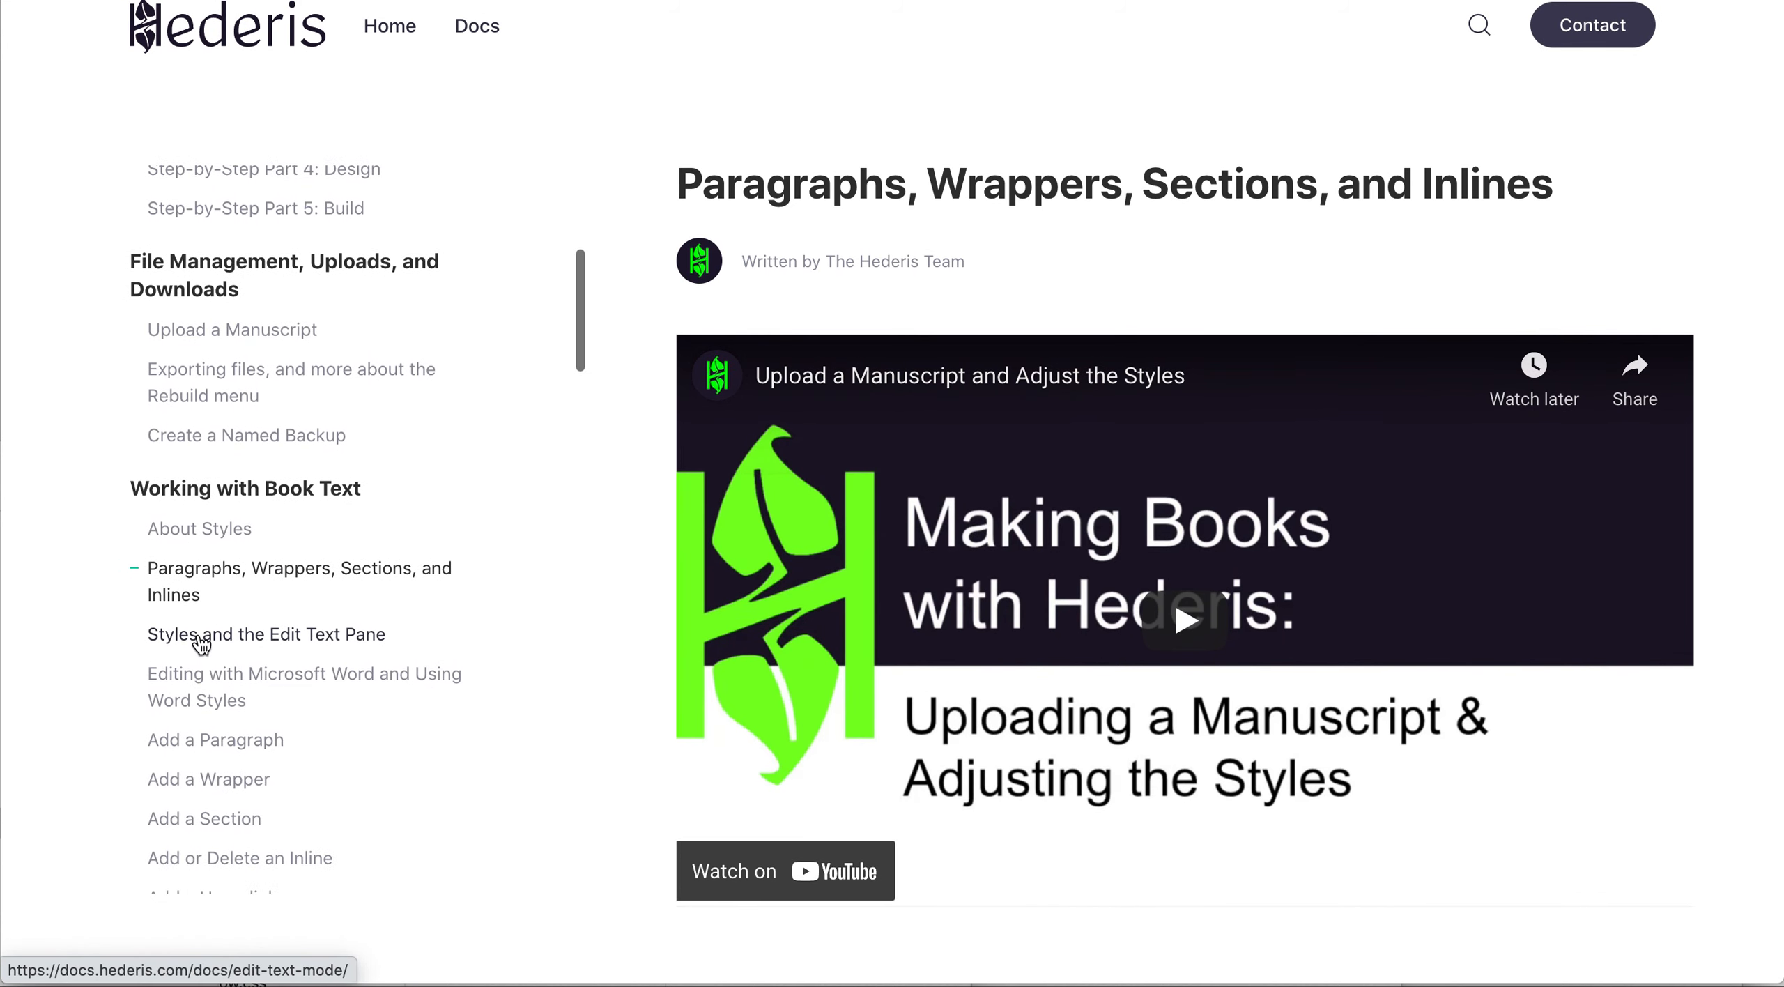
pyautogui.click(201, 645)
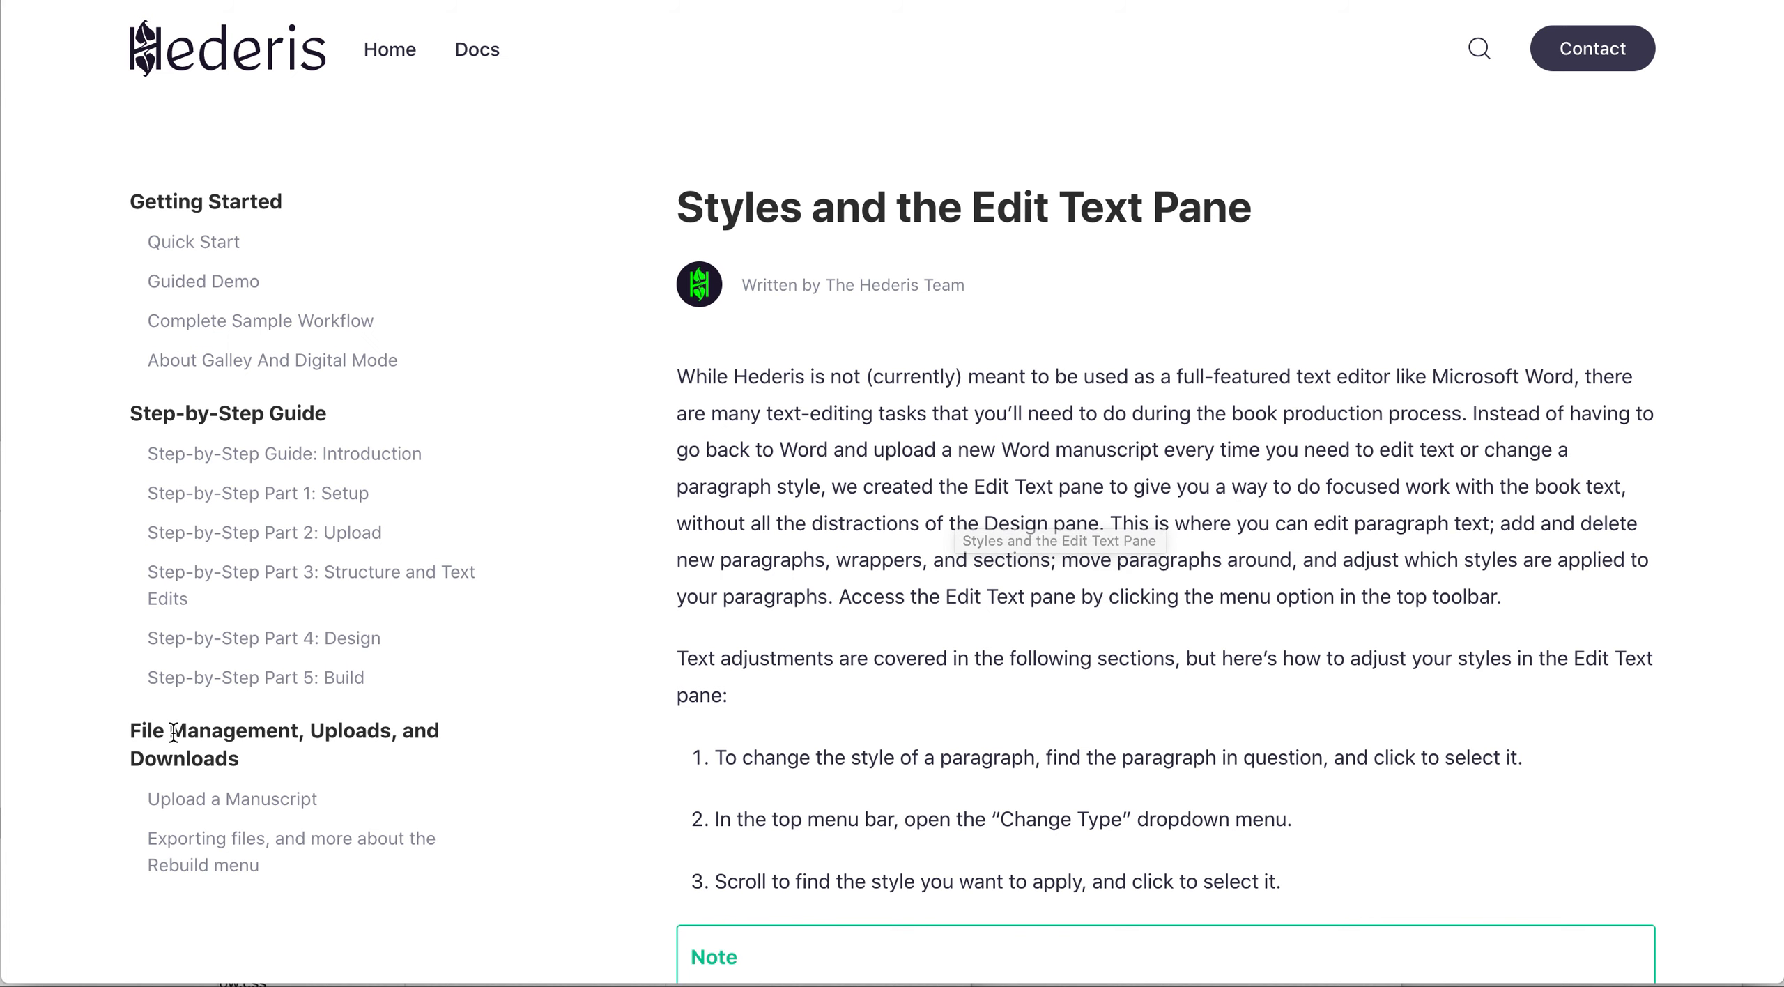
pyautogui.scroll(-8, 173, 732)
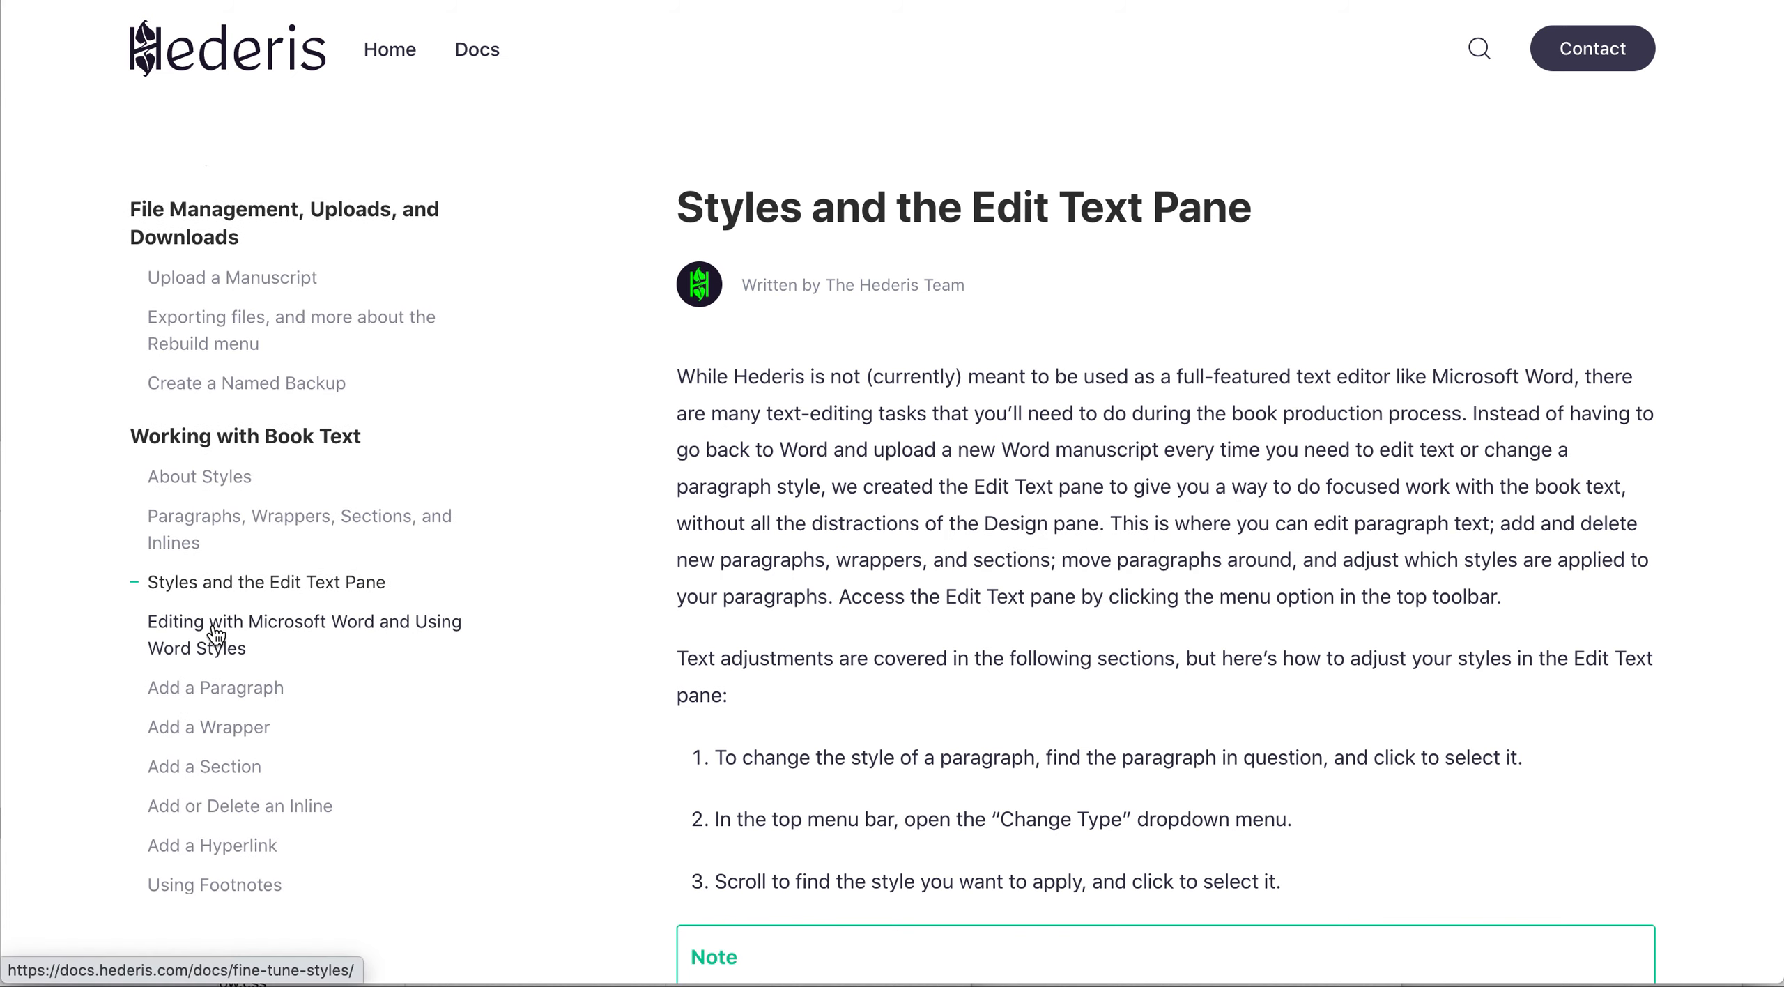
pyautogui.click(216, 634)
pyautogui.scroll(-8, 1068, 621)
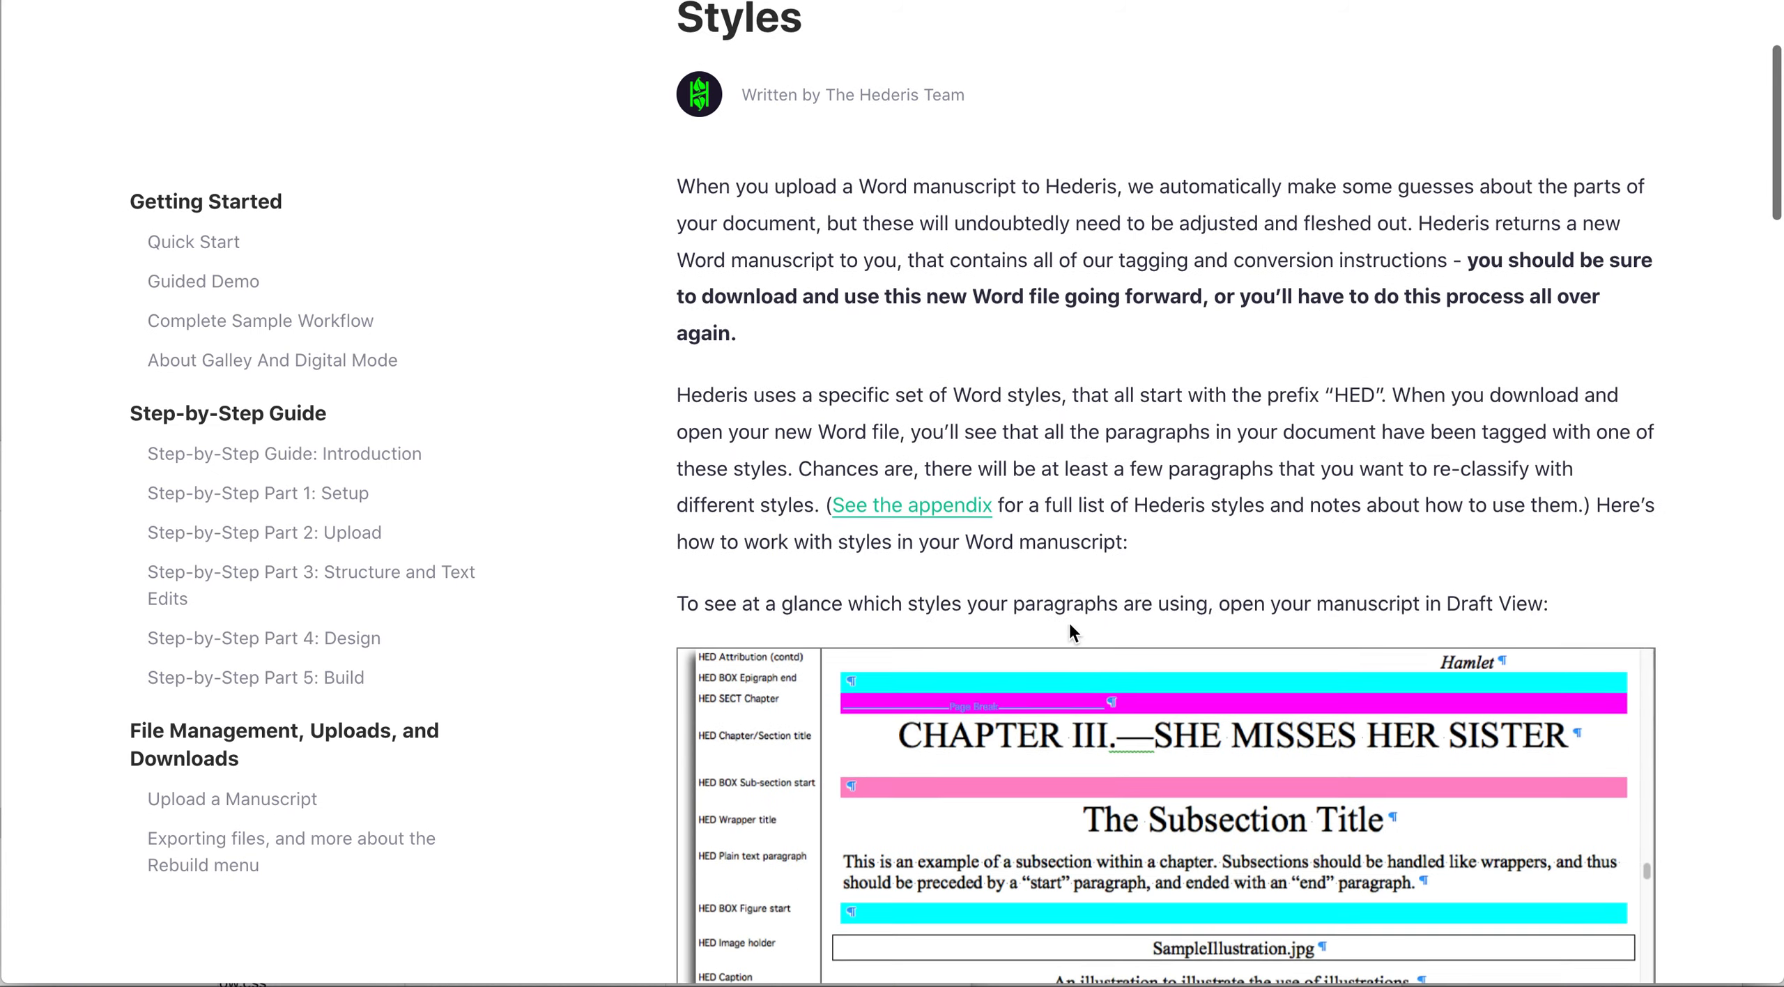
pyautogui.scroll(7, 1069, 622)
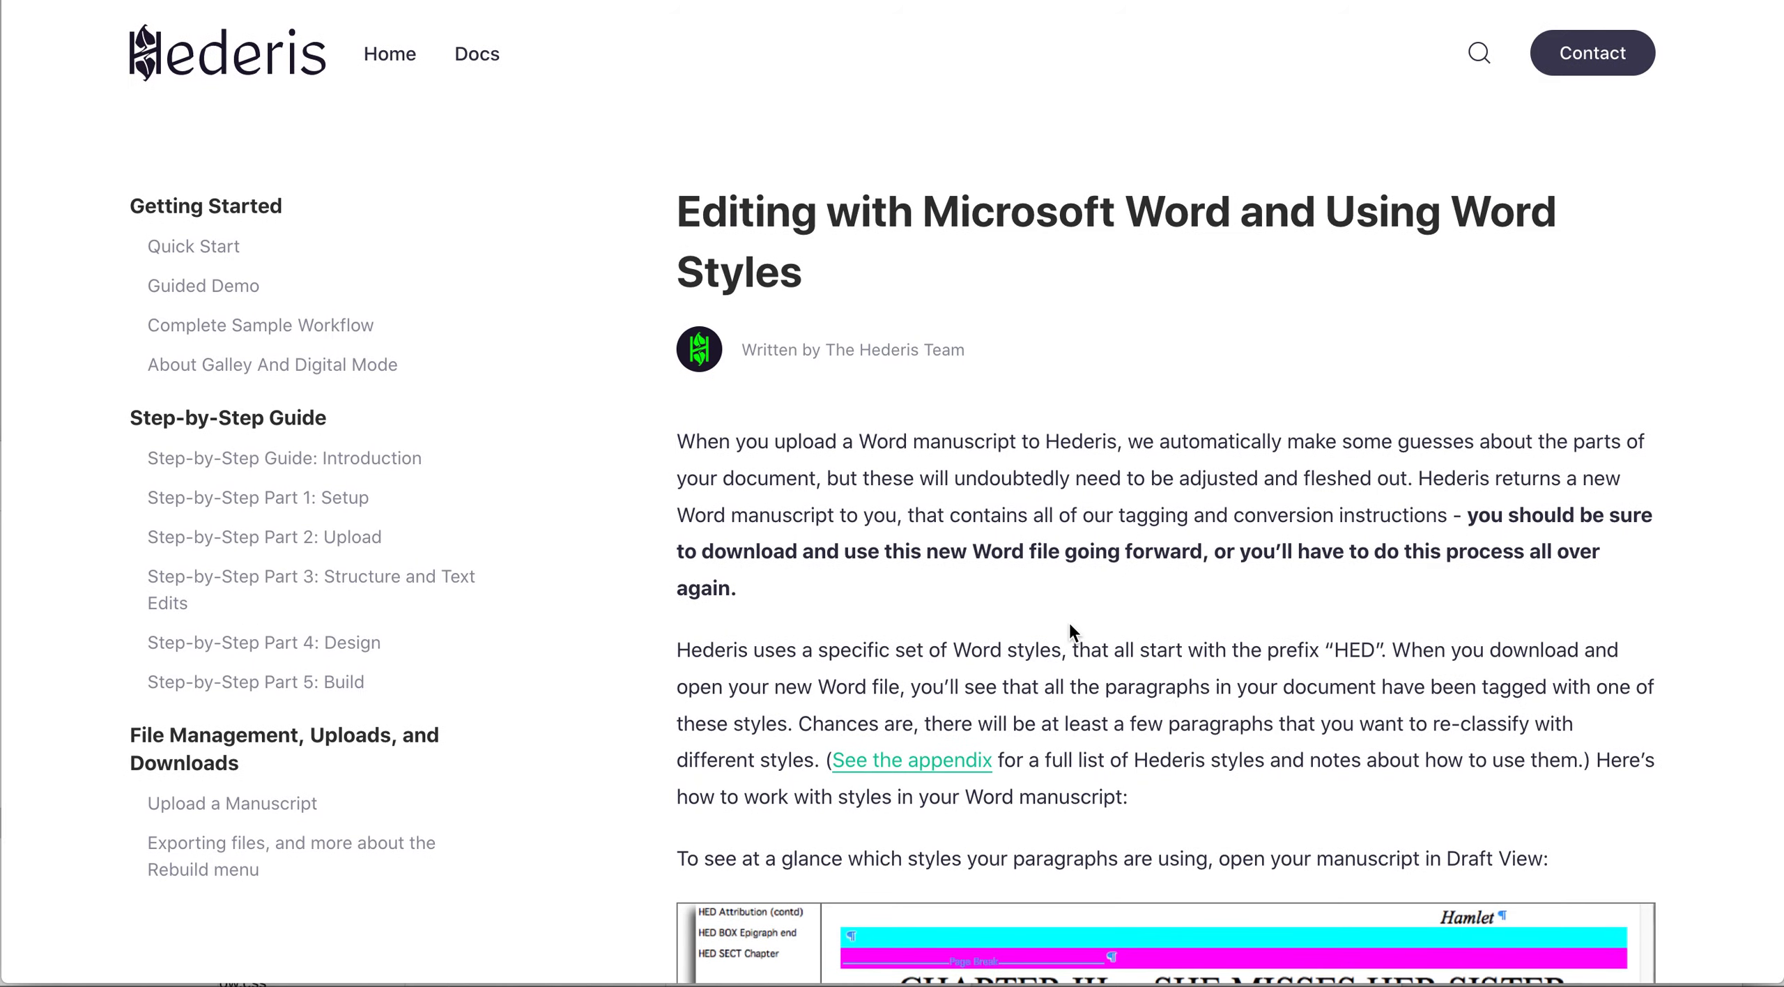
# Step: Switch back to the project dashboard and download the book's DOCX file
pyautogui.hotkey('ctrl', 'shift', 'Tab')
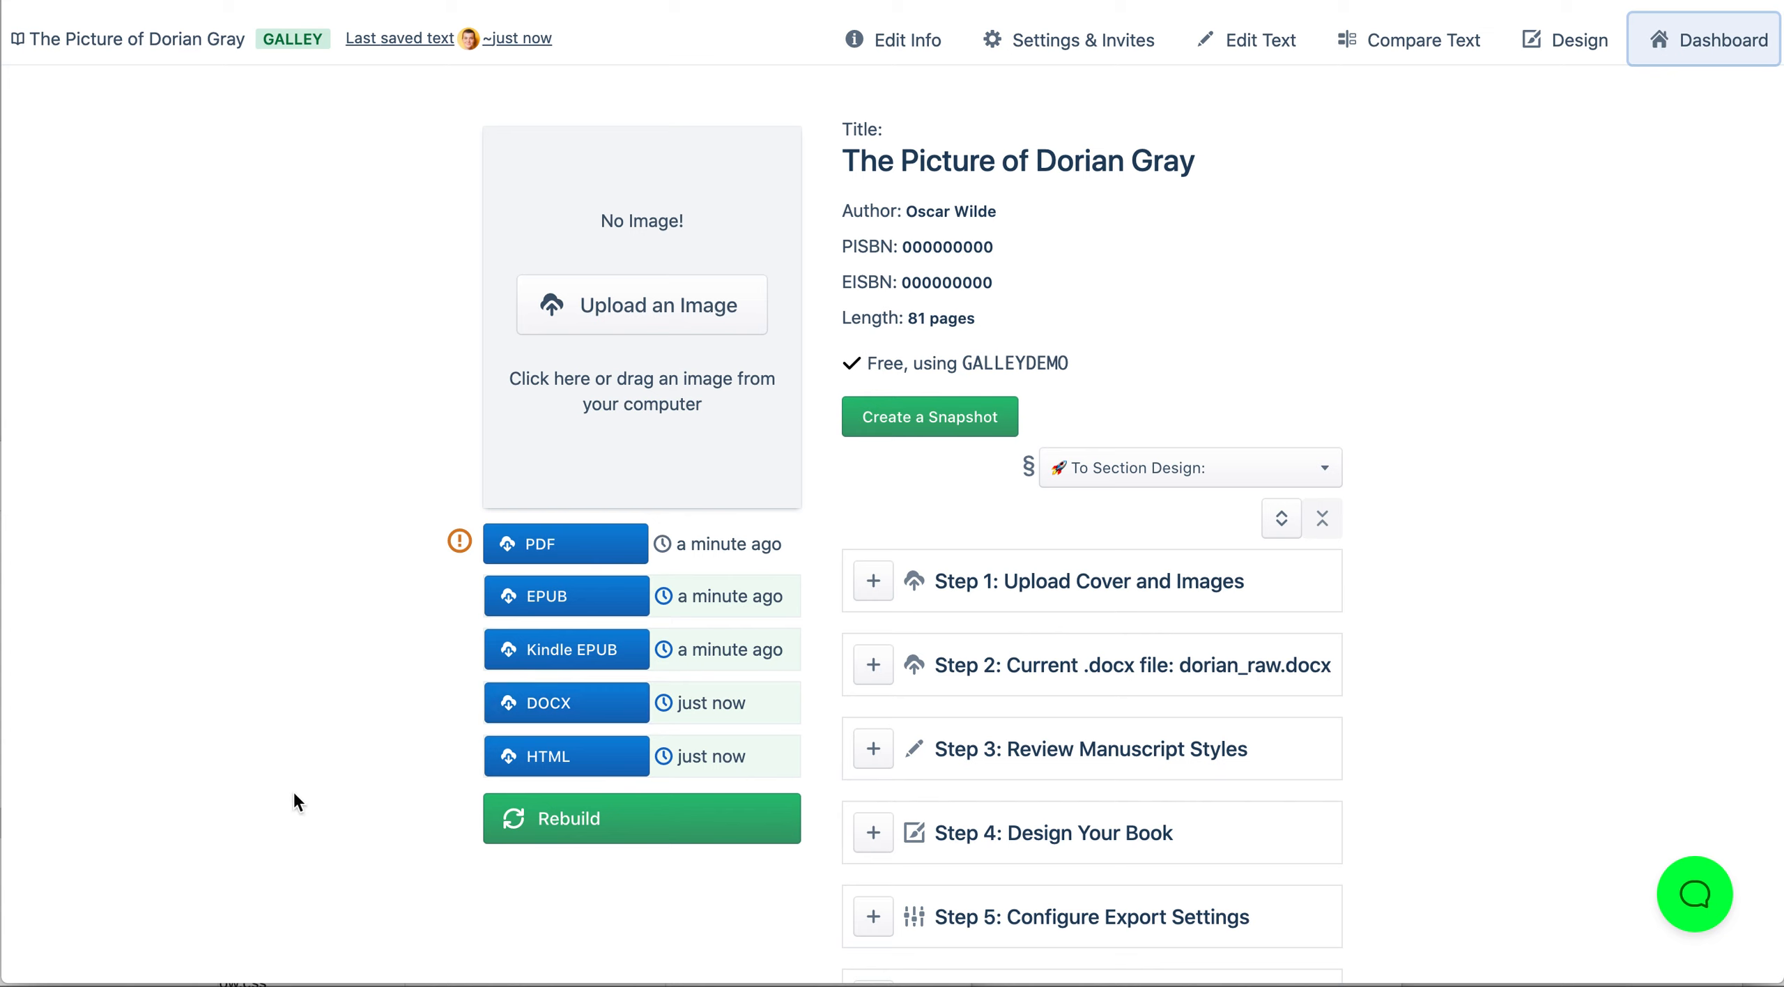
pyautogui.click(584, 703)
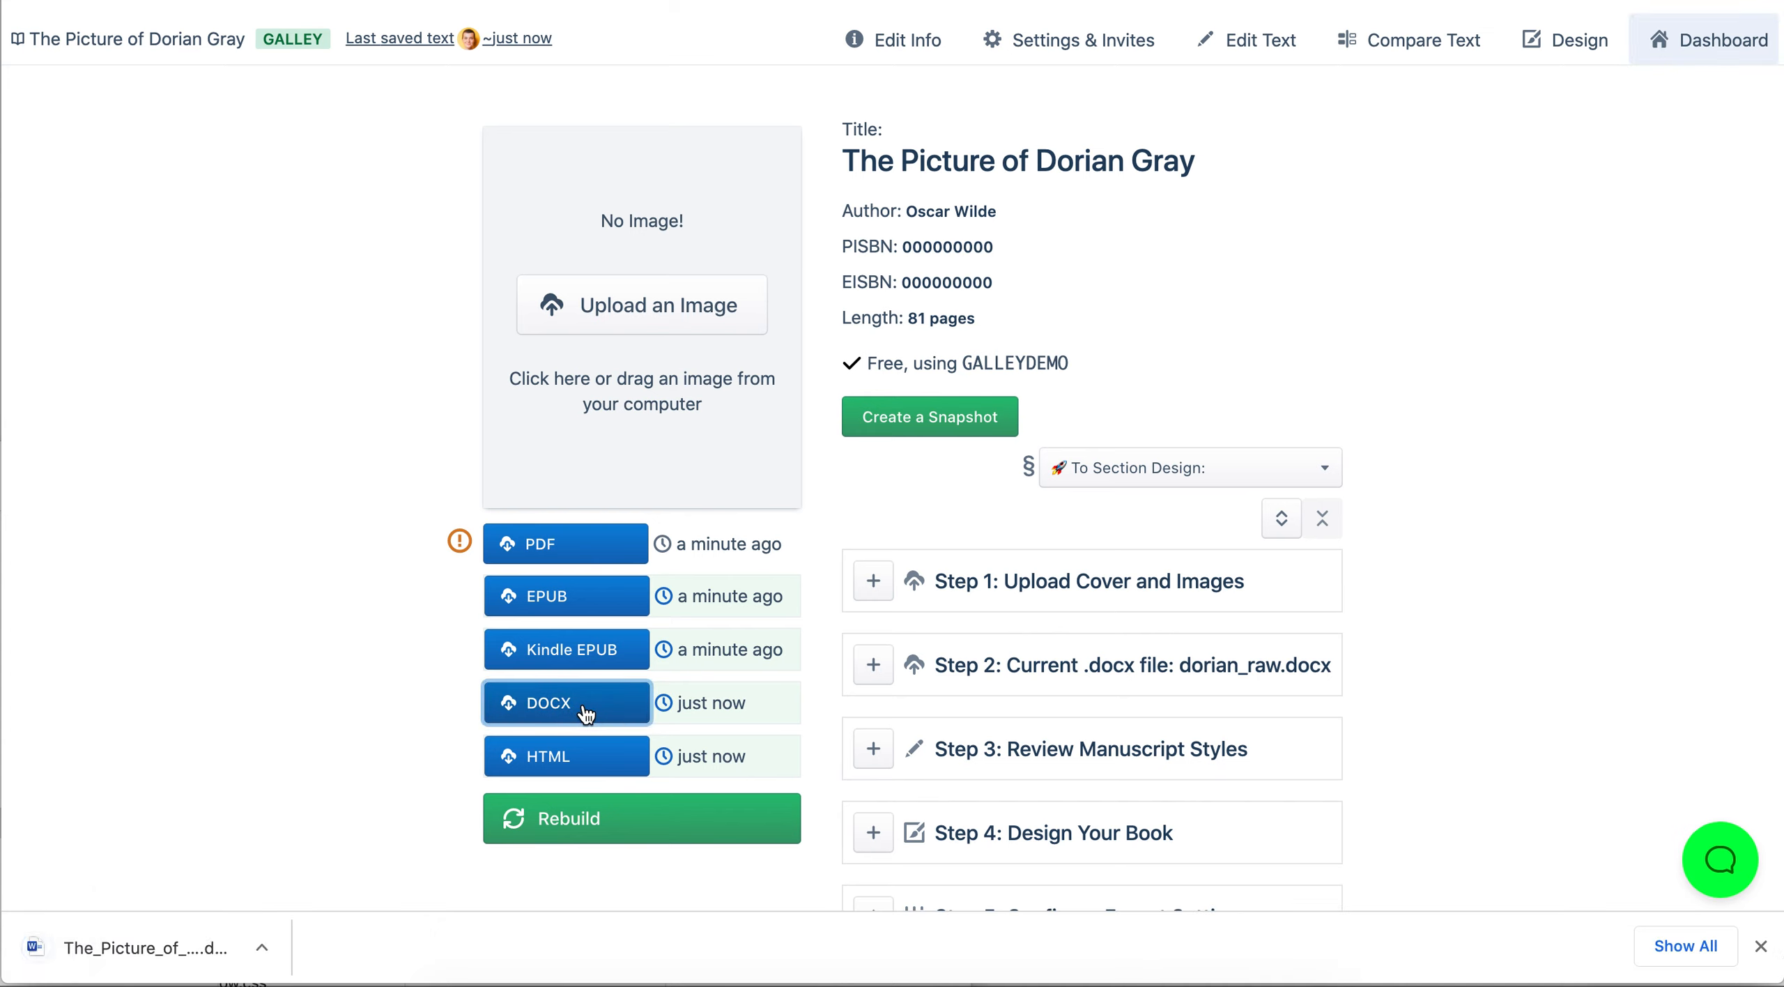
# Step: Open the downloaded DOCX of The Picture of Dorian Gray in Microsoft Word
pyautogui.click(269, 949)
pyautogui.click(327, 949)
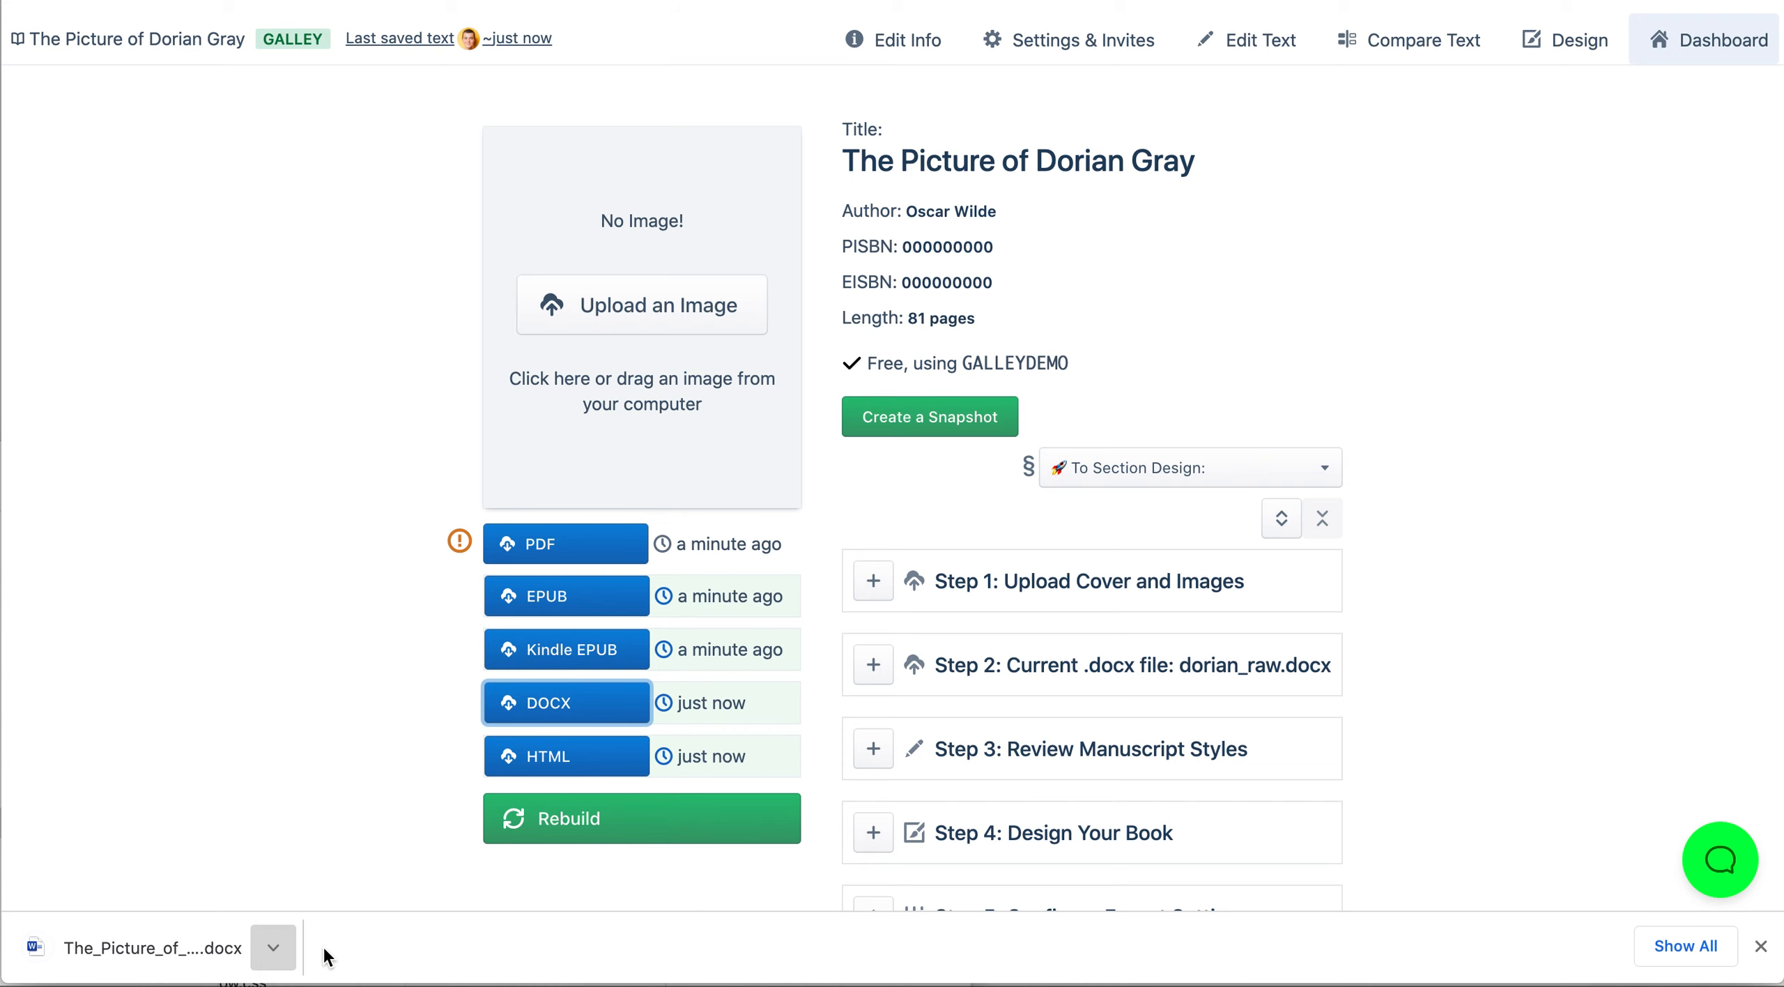
pyautogui.doubleClick(1047, 318)
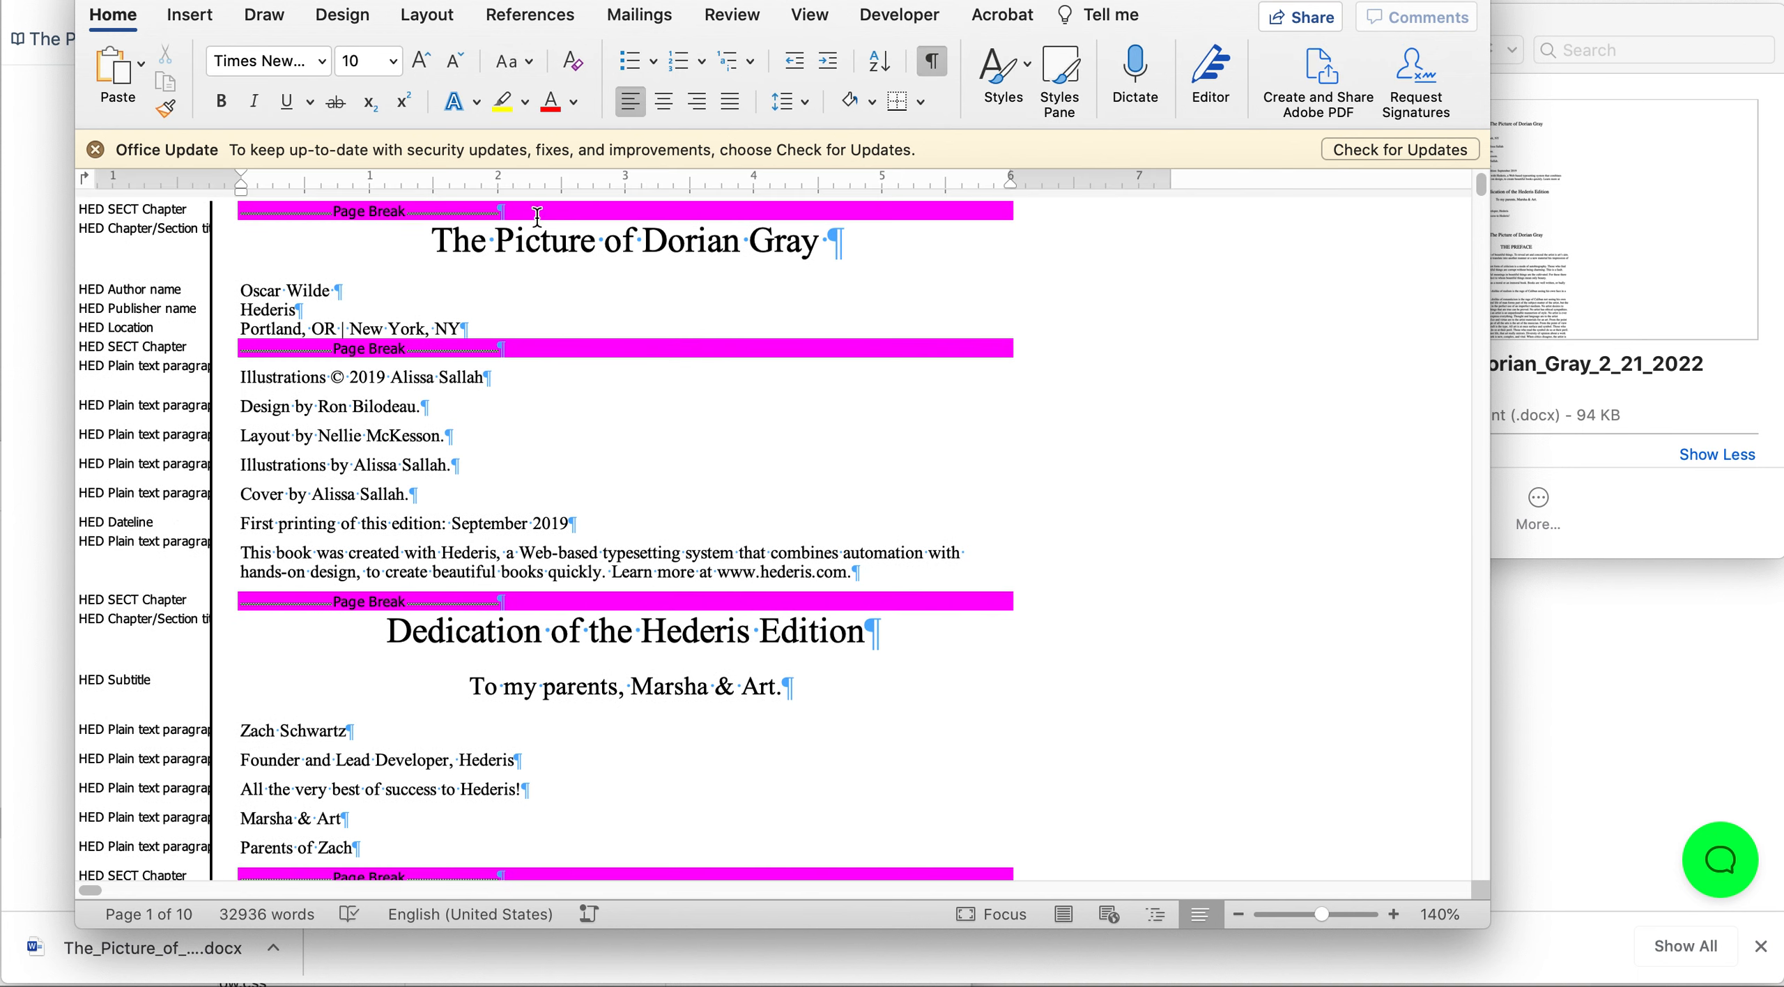
# Step: Examine the HED style names beside the paragraphs from the title page into Chapter 1 and close the document
pyautogui.click(534, 600)
pyautogui.scroll(-15, 534, 599)
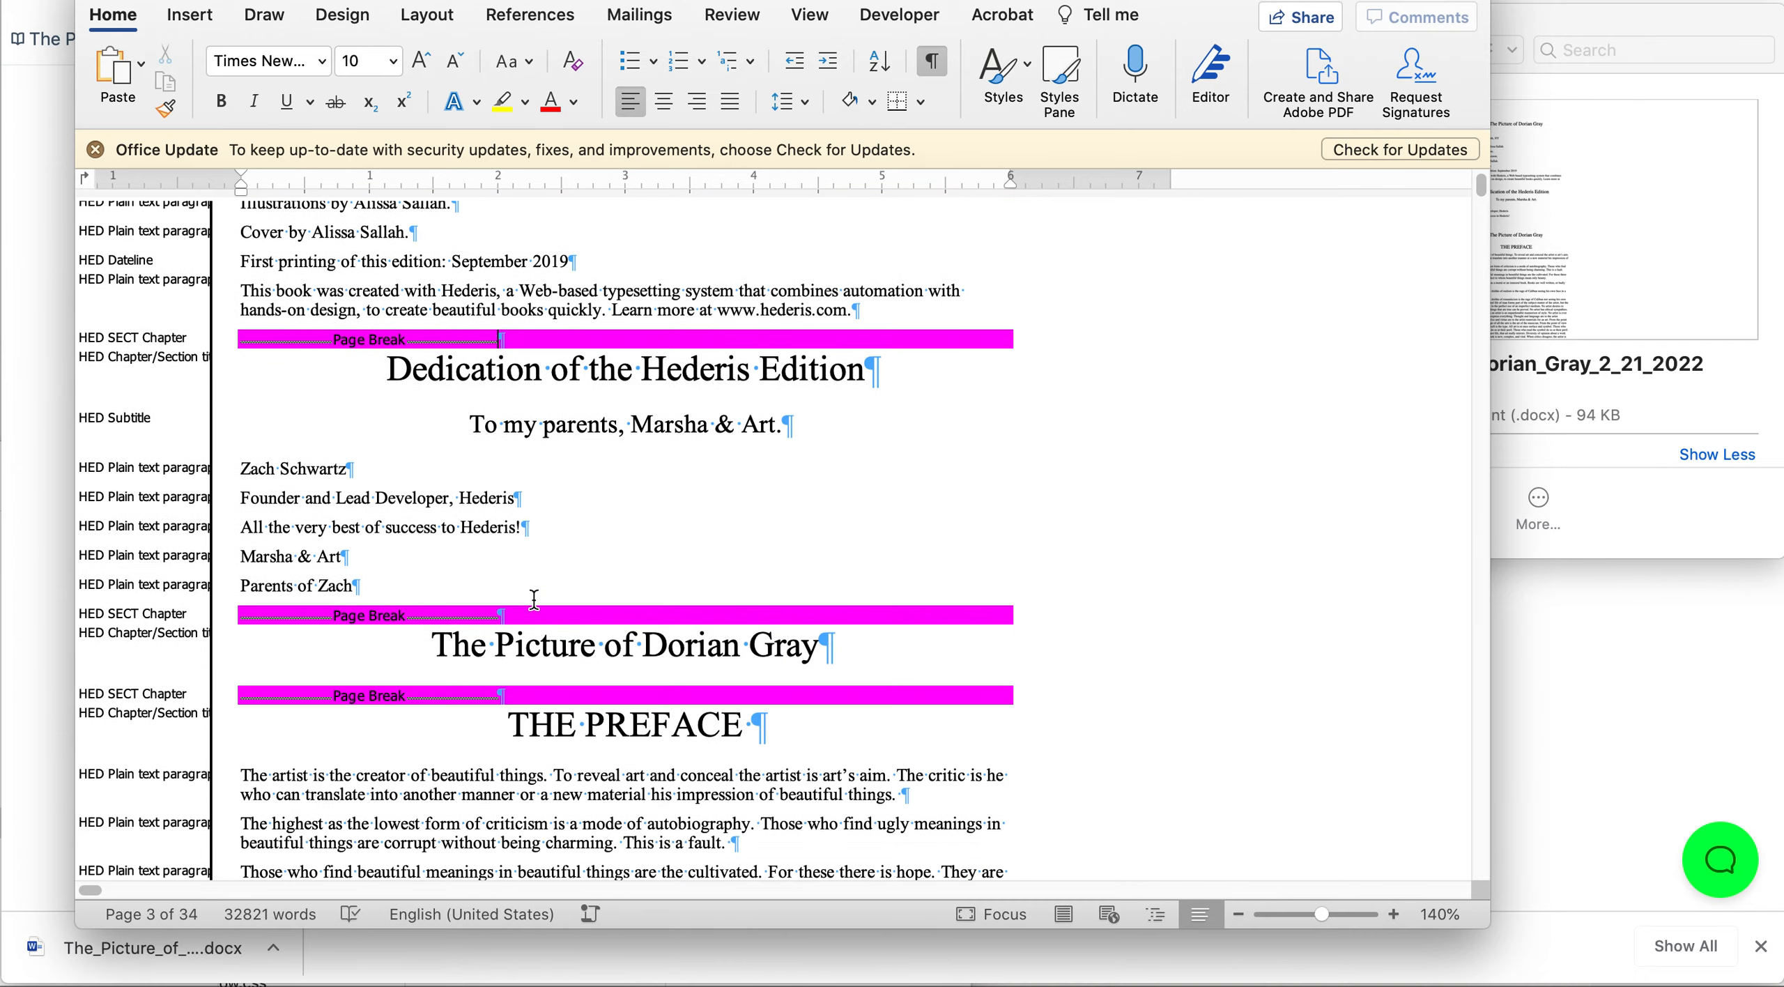
pyautogui.scroll(-20, 533, 600)
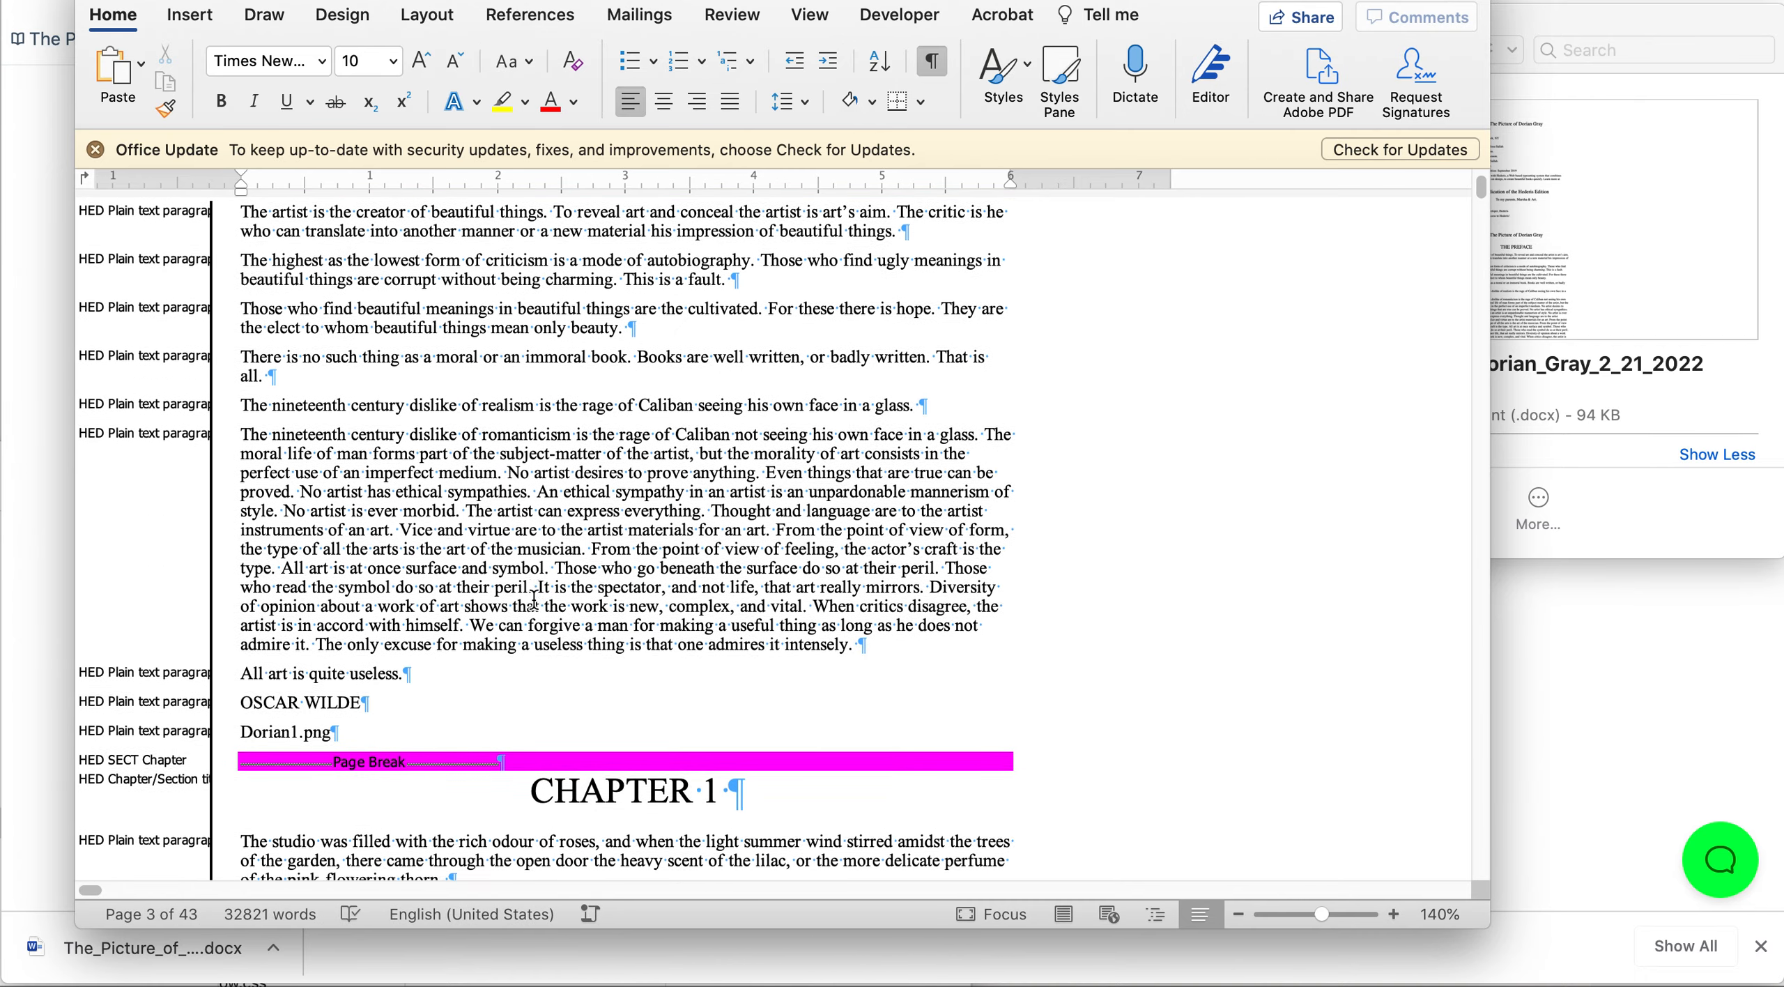
pyautogui.scroll(-20, 534, 600)
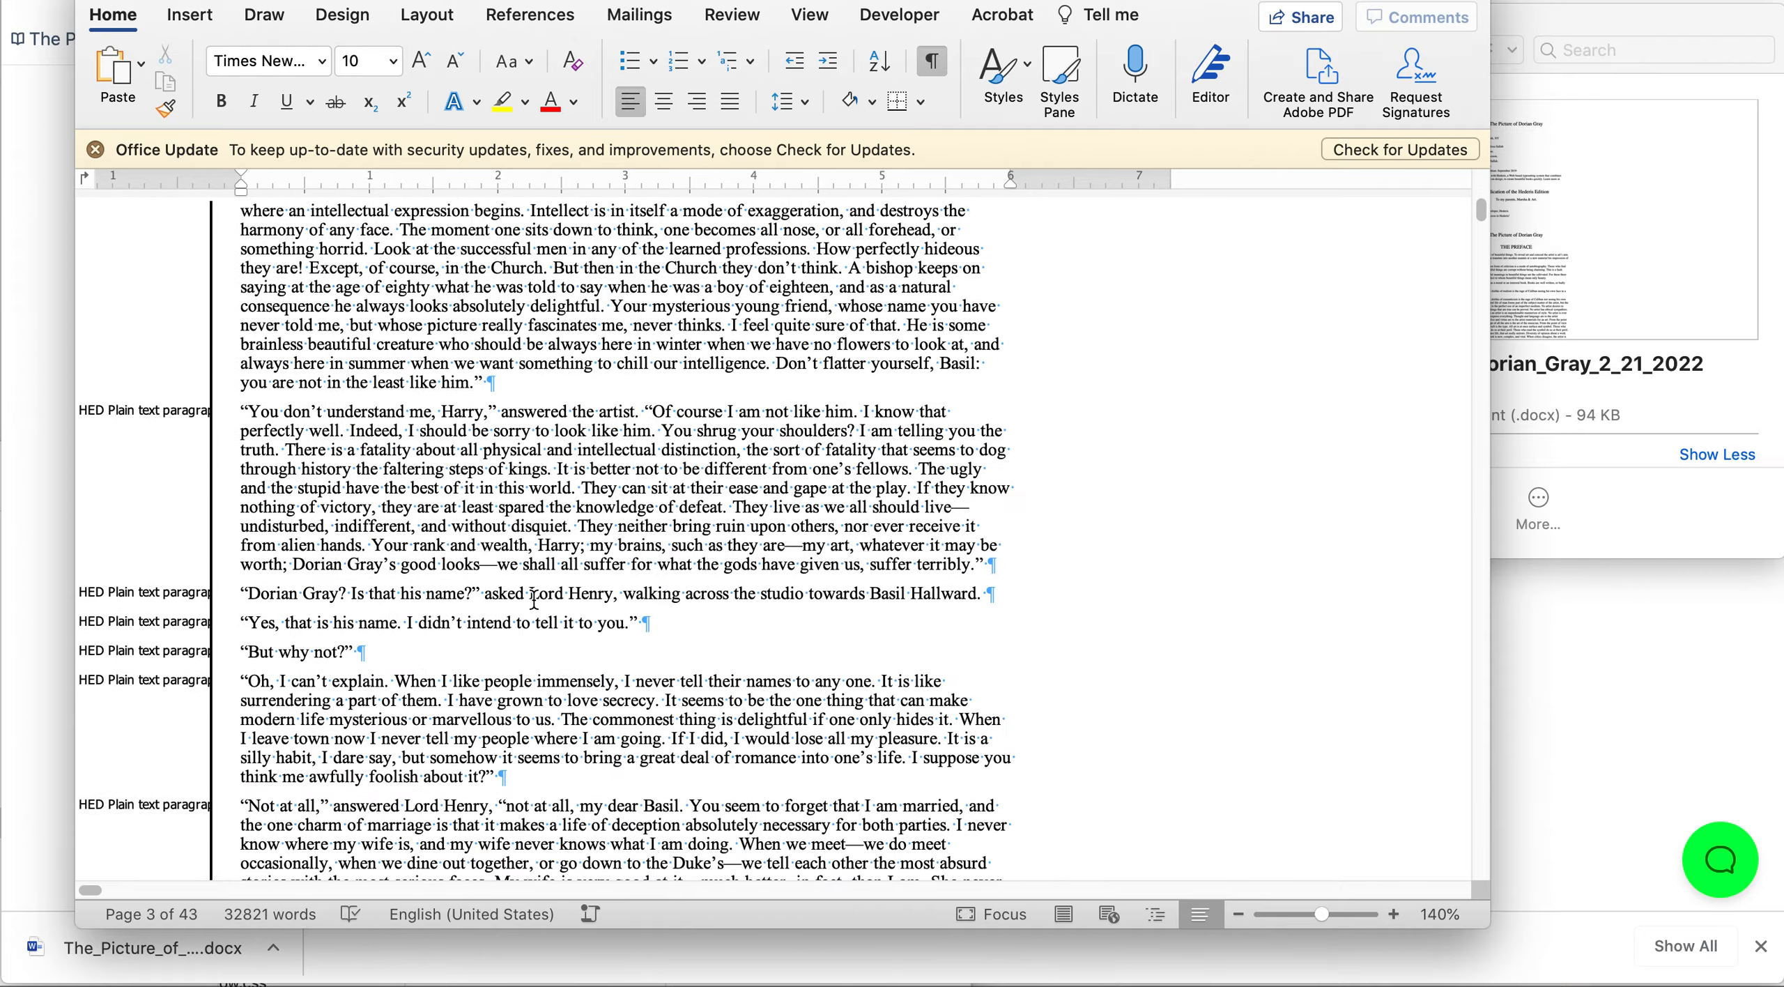
pyautogui.scroll(20, 534, 599)
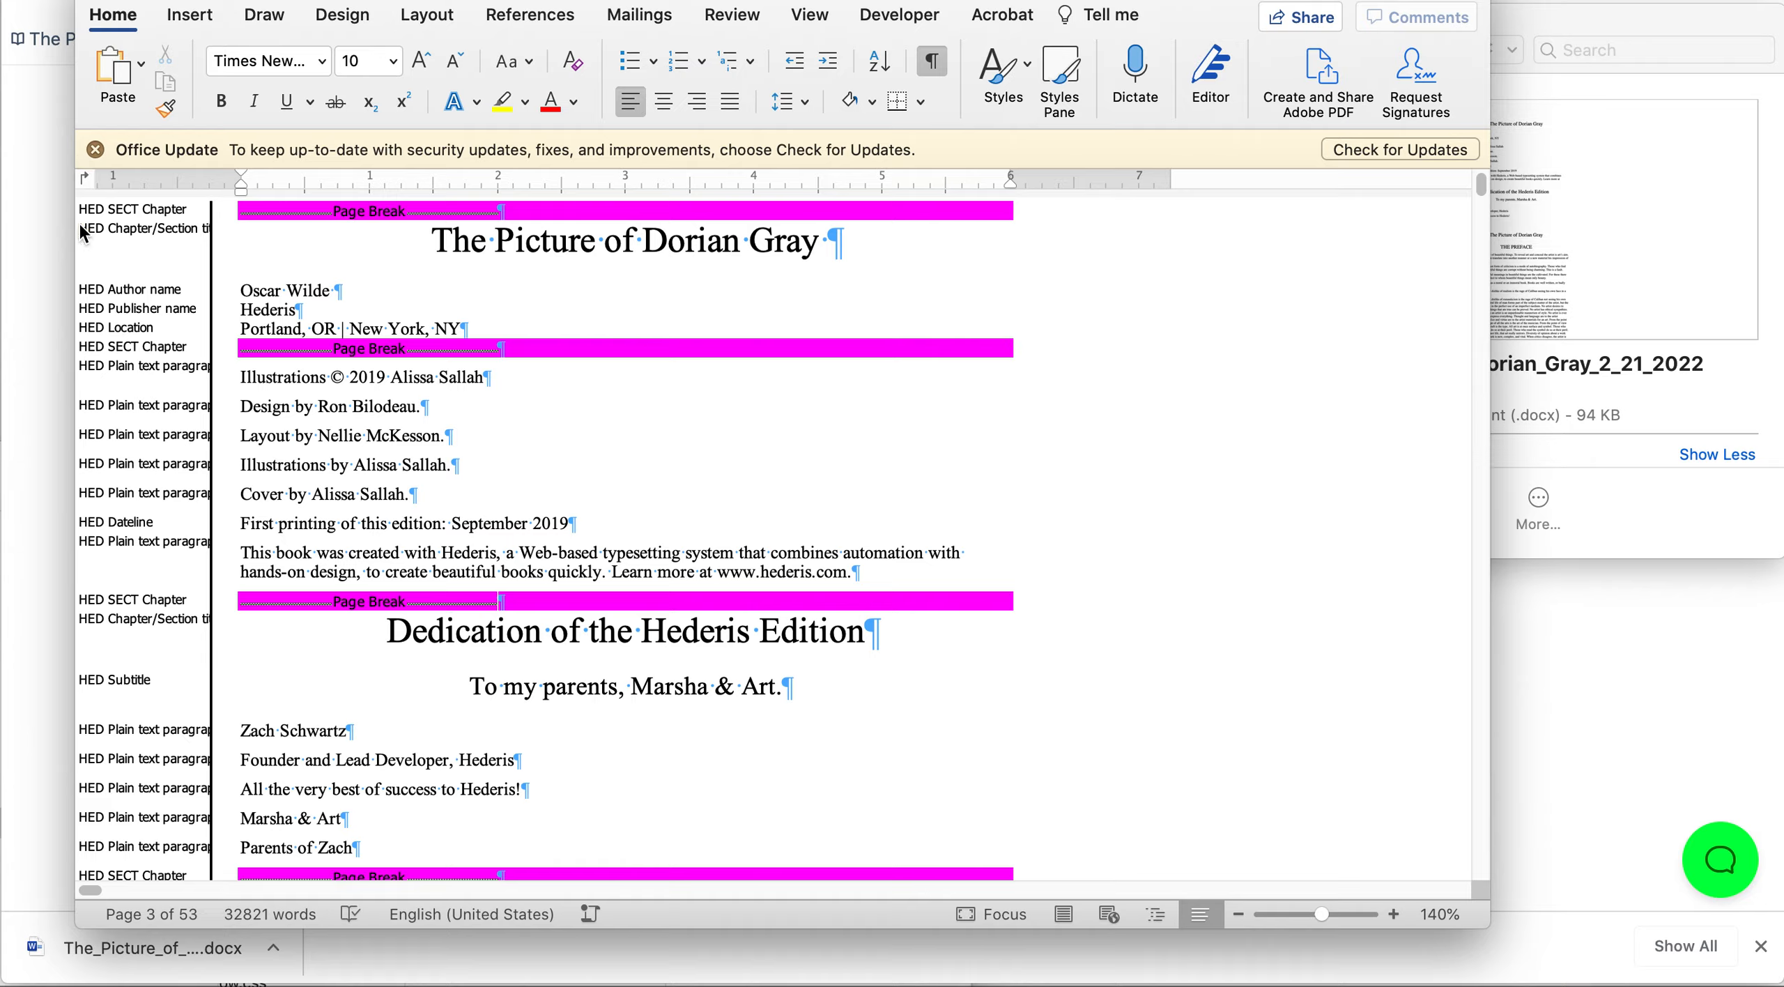
pyautogui.press('super+w')
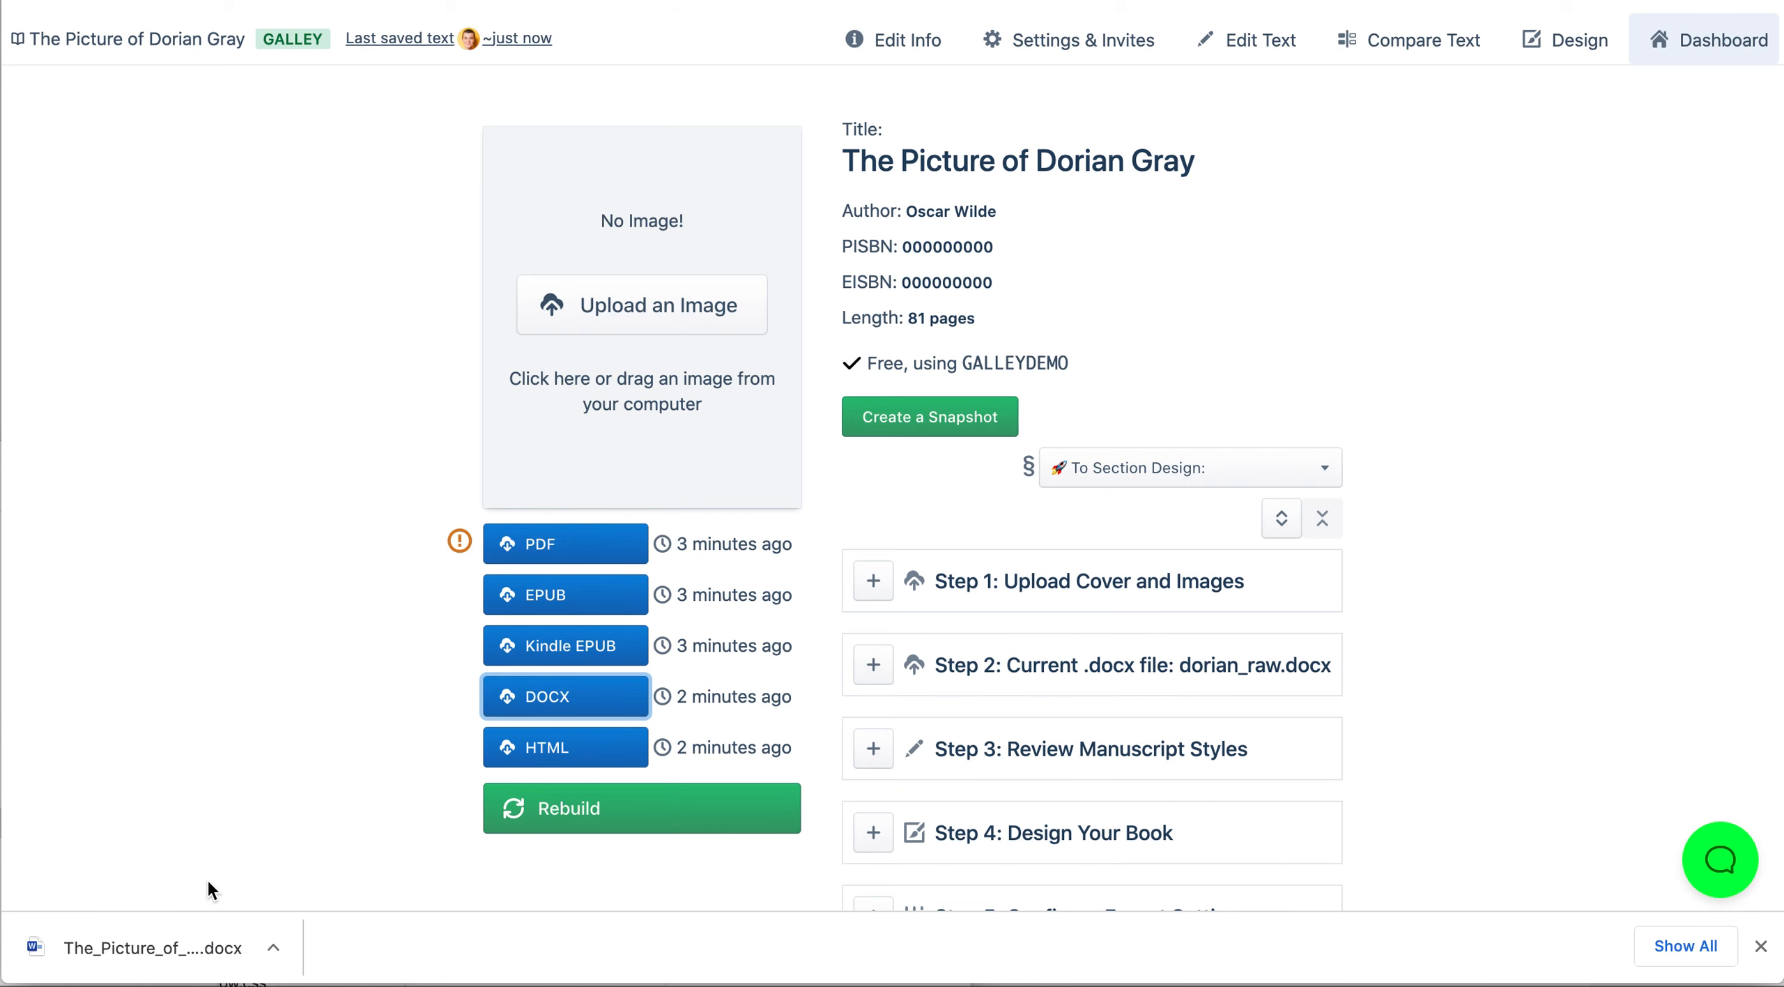
# Step: Upload dorian-tagged.docx from the hederis tutorials folder to the book project as its current manuscript
pyautogui.click(286, 981)
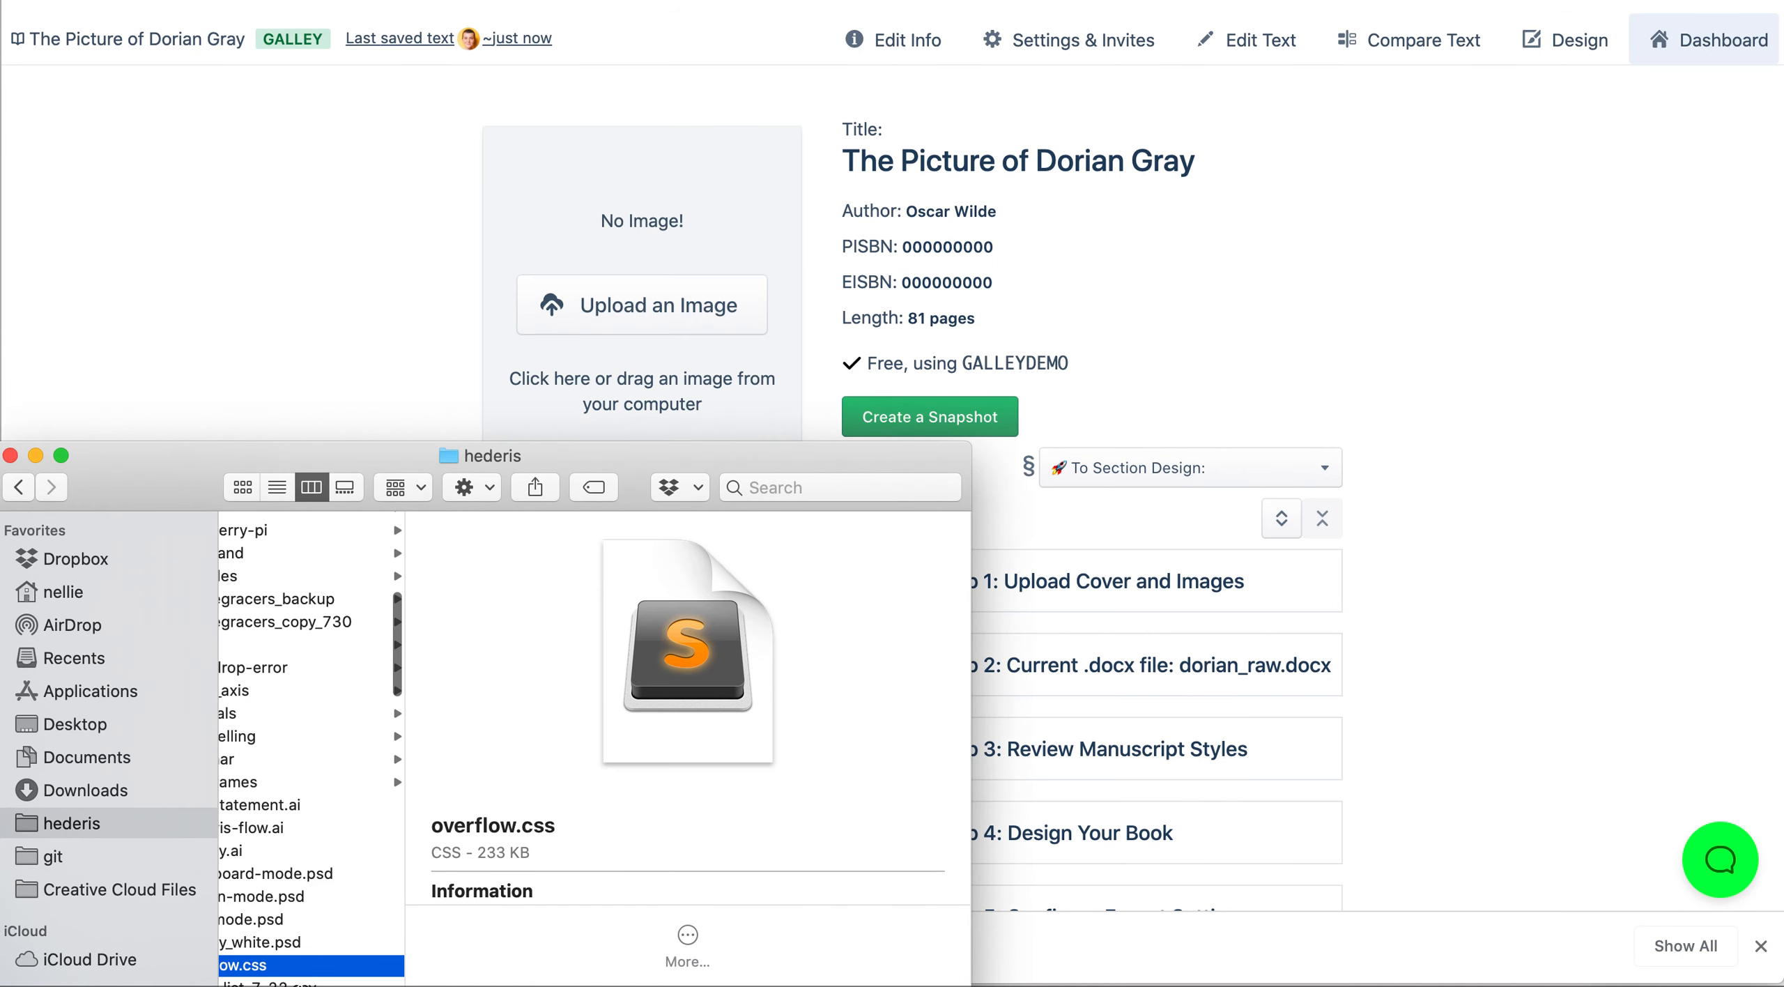
pyautogui.hscroll(-2, 231, 850)
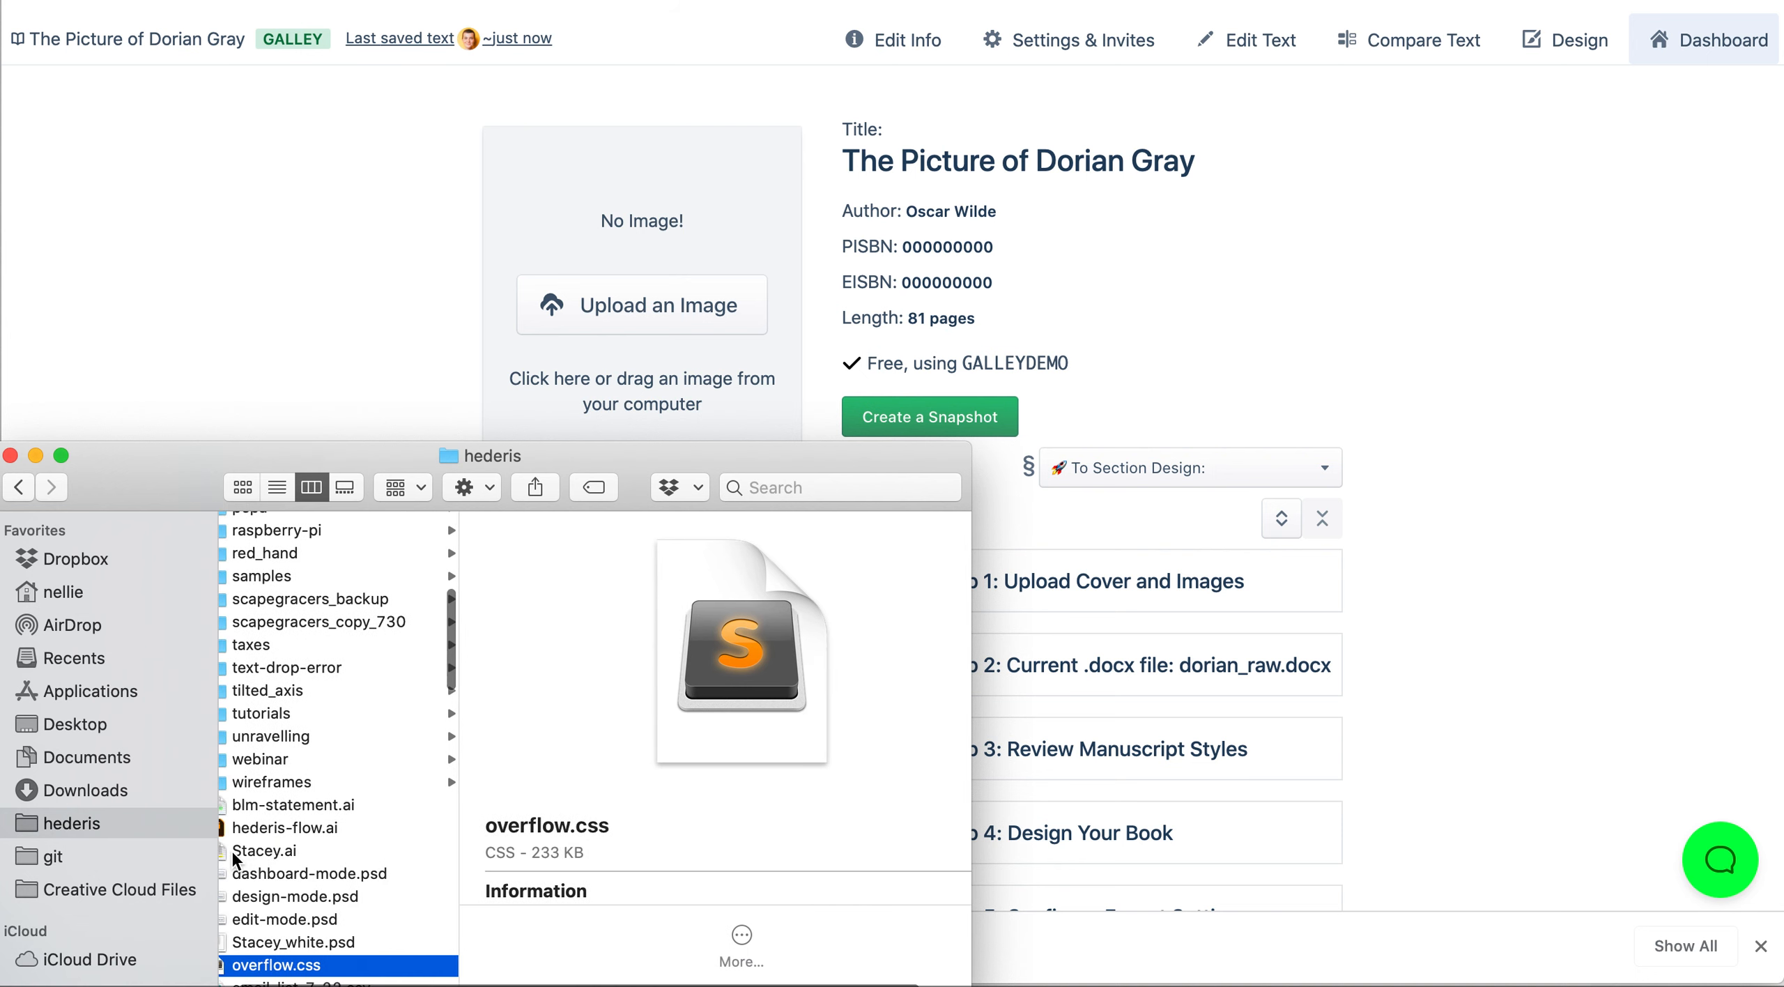
pyautogui.click(301, 711)
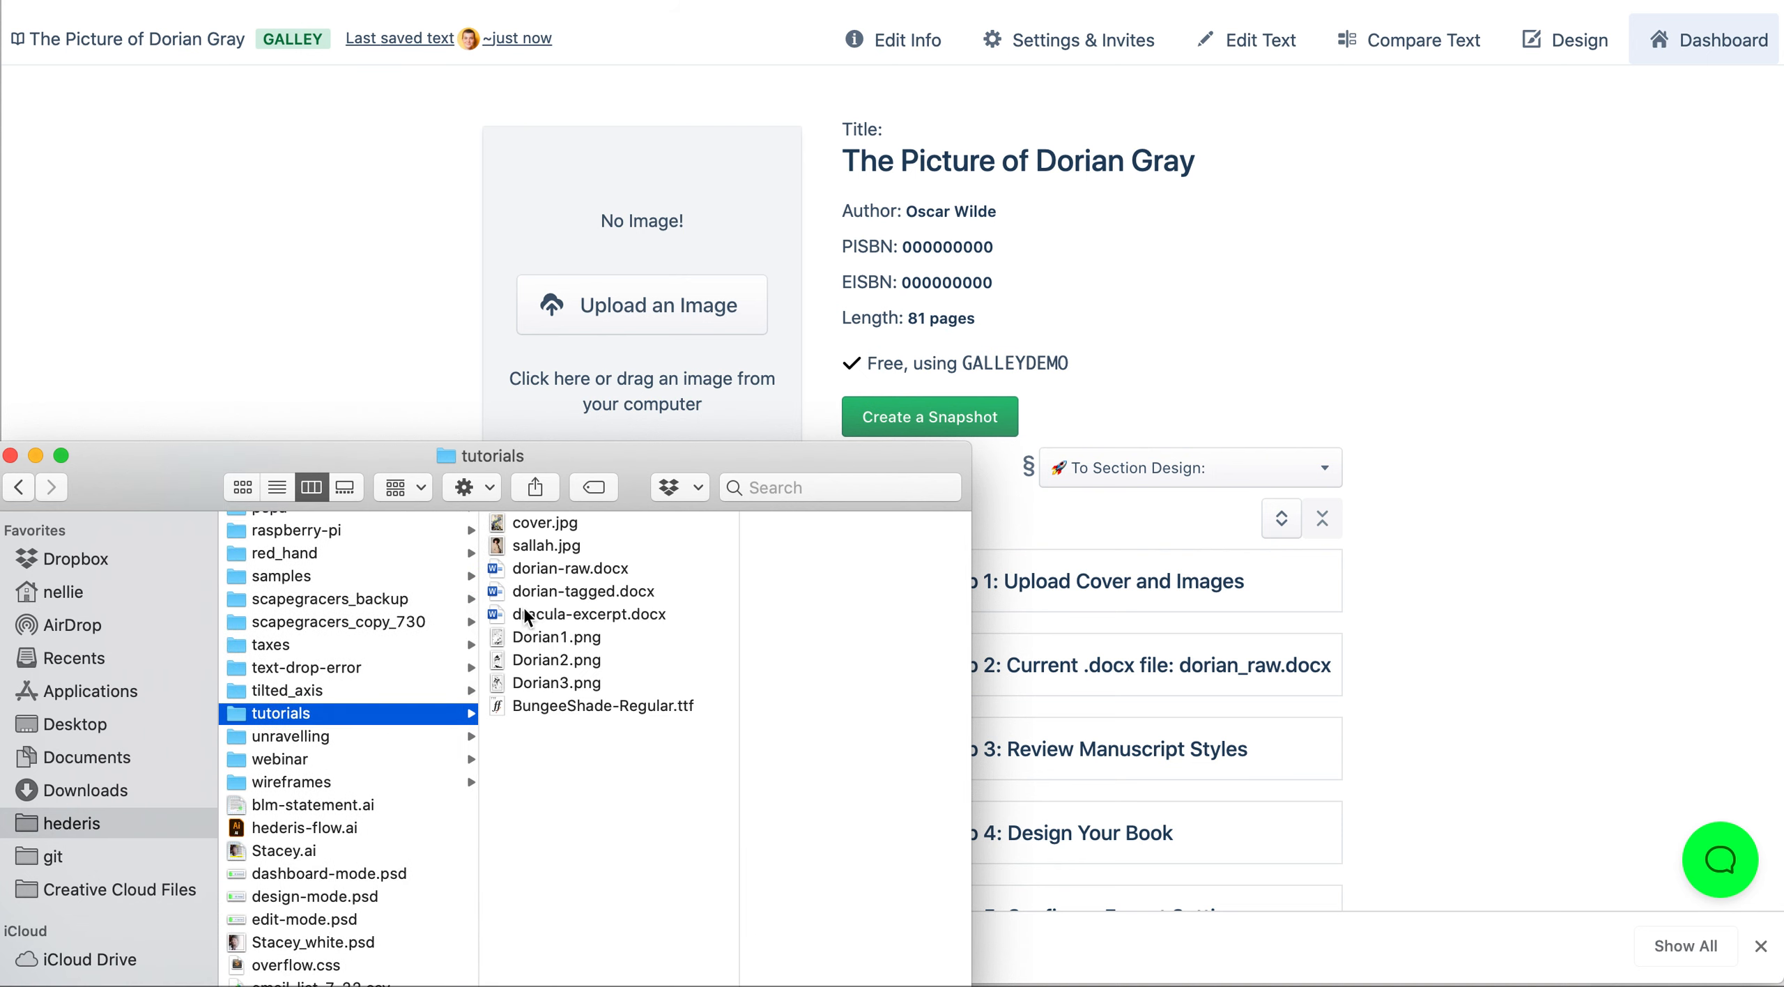
pyautogui.moveTo(501, 591); pyautogui.dragTo(1234, 351)
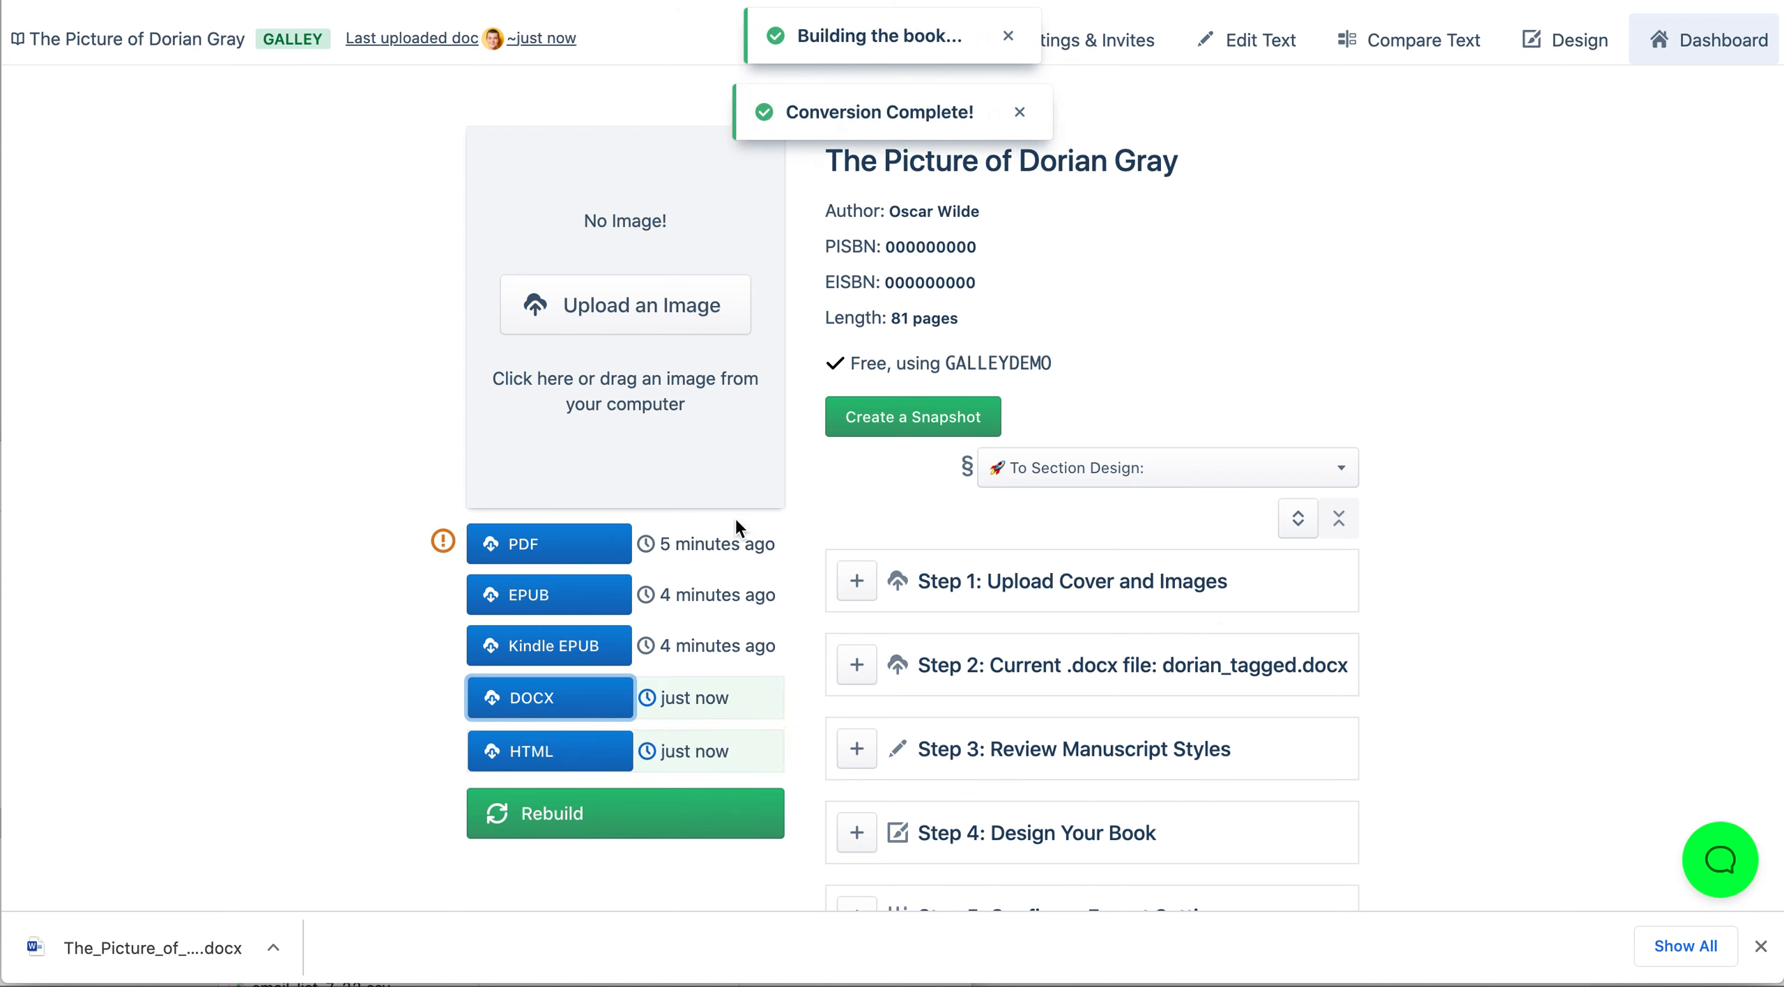
# Step: Open the section design of CHAPTER 1 and examine its page layout under the default template
pyautogui.click(1187, 473)
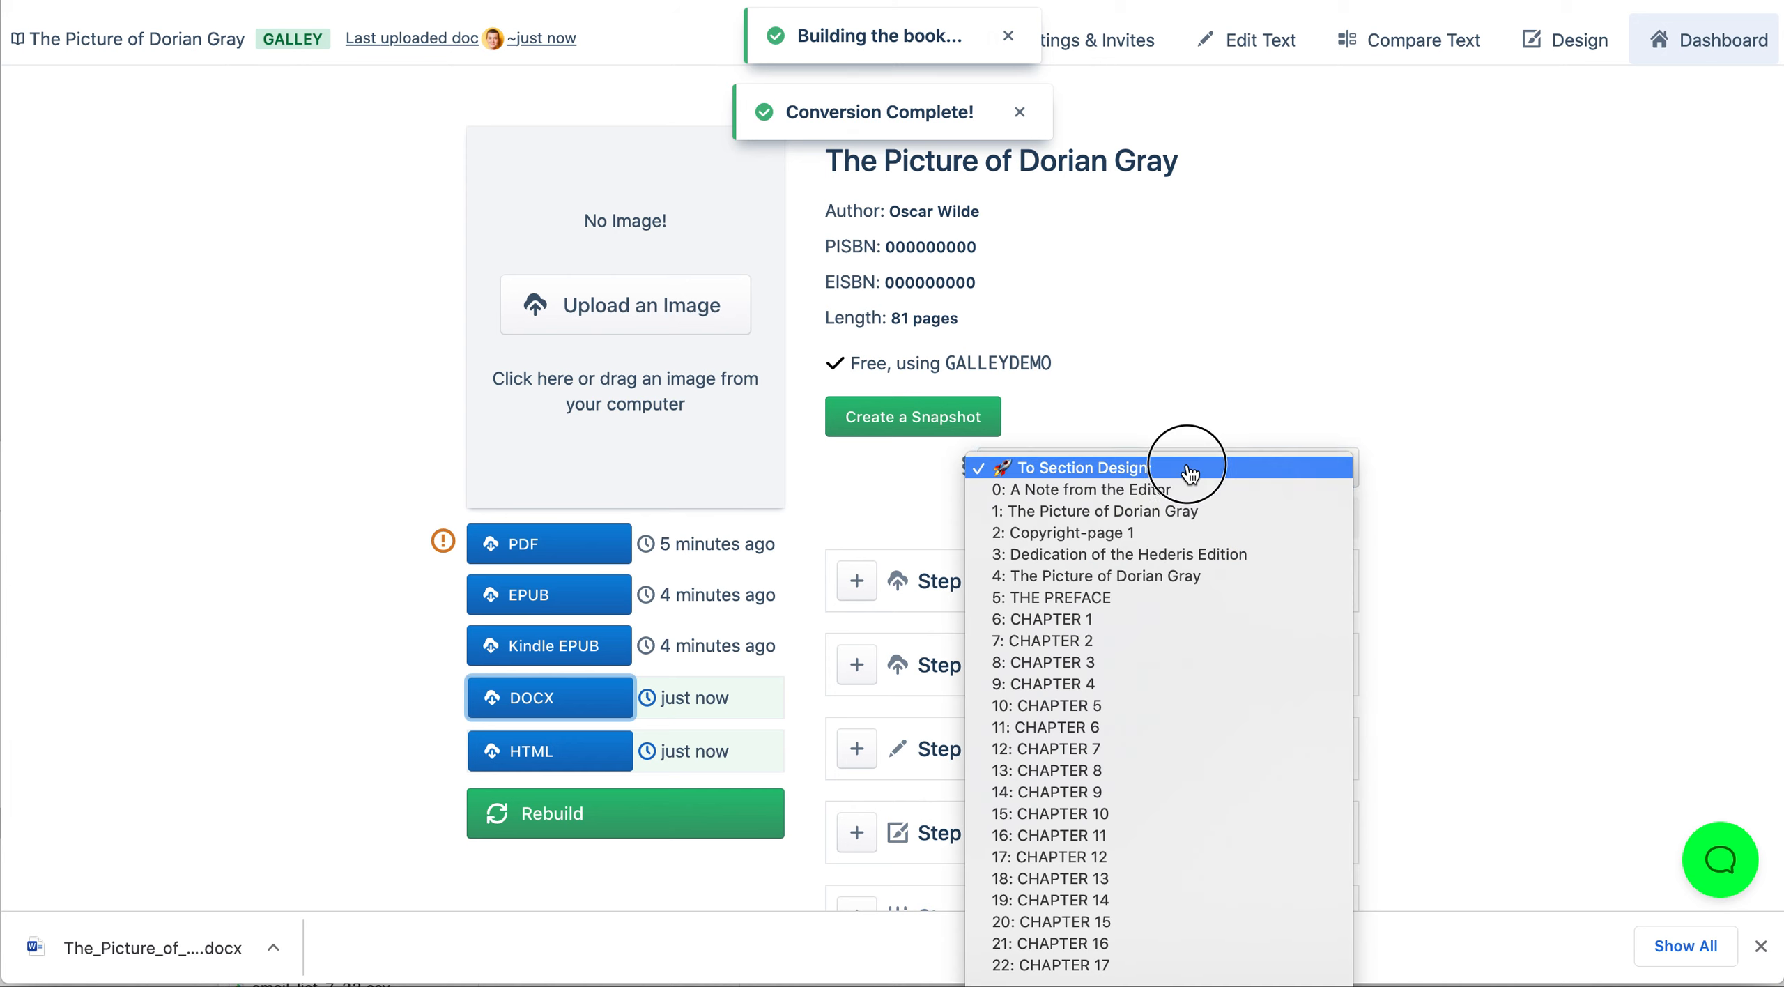
pyautogui.click(1176, 619)
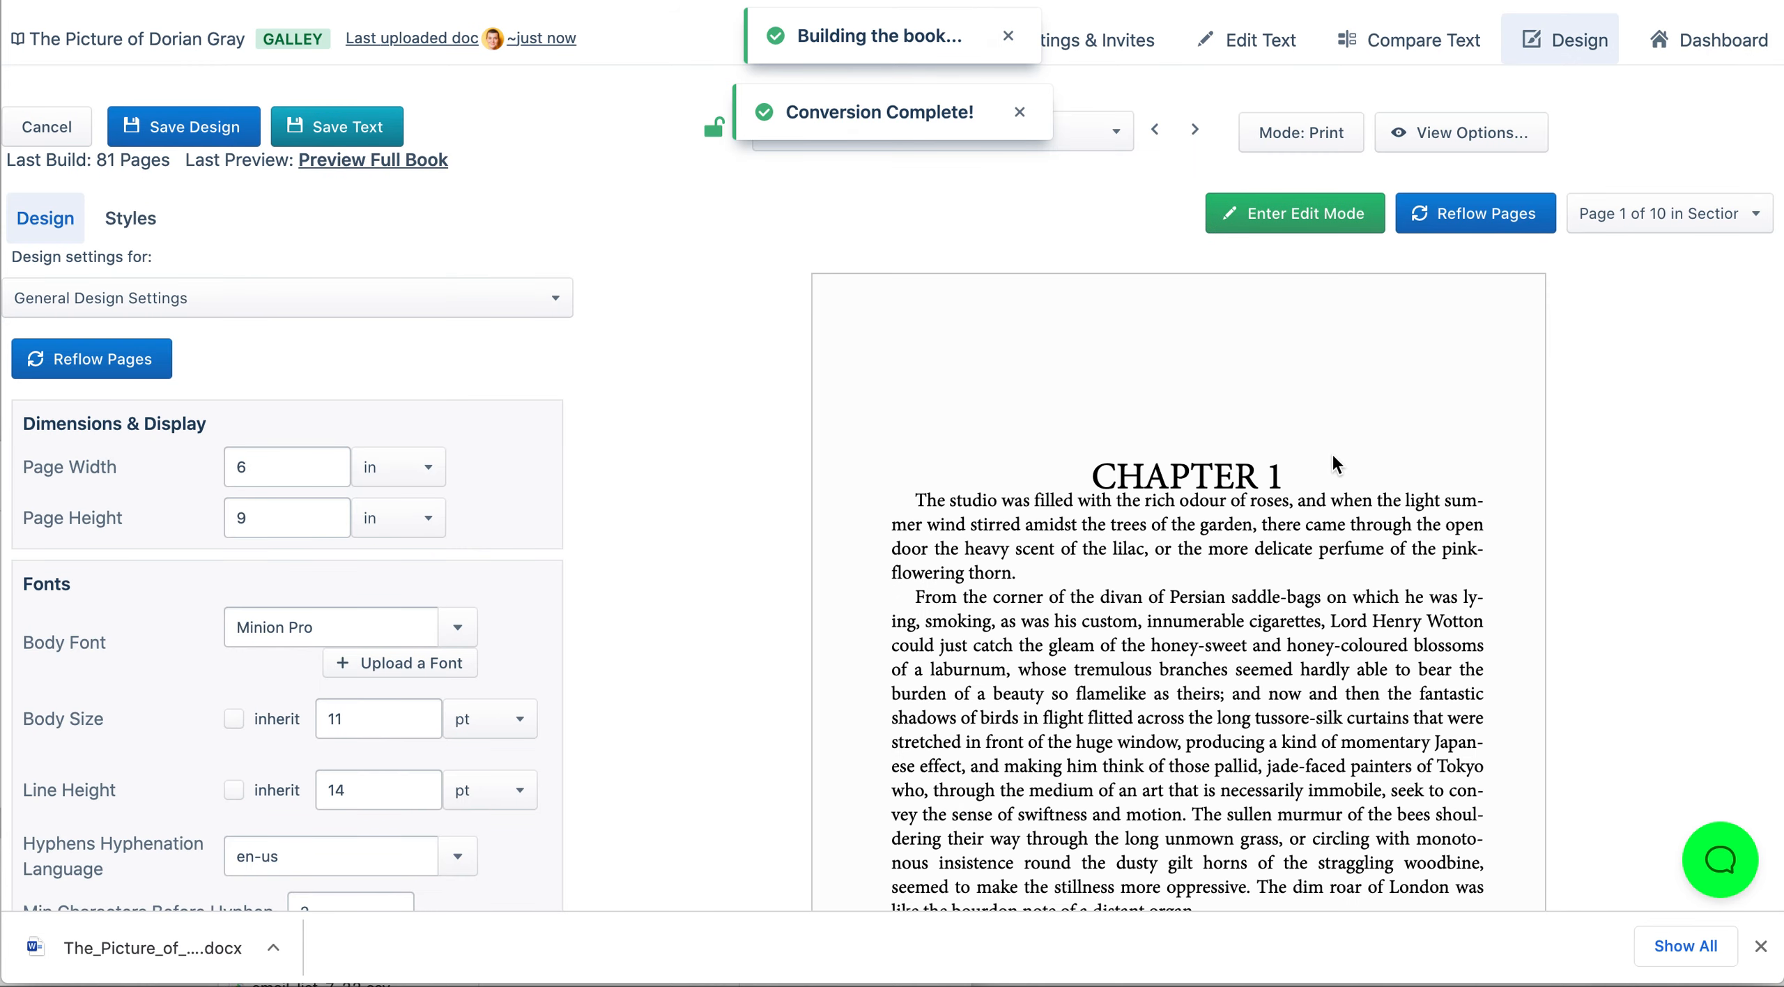
pyautogui.scroll(-3, 1203, 685)
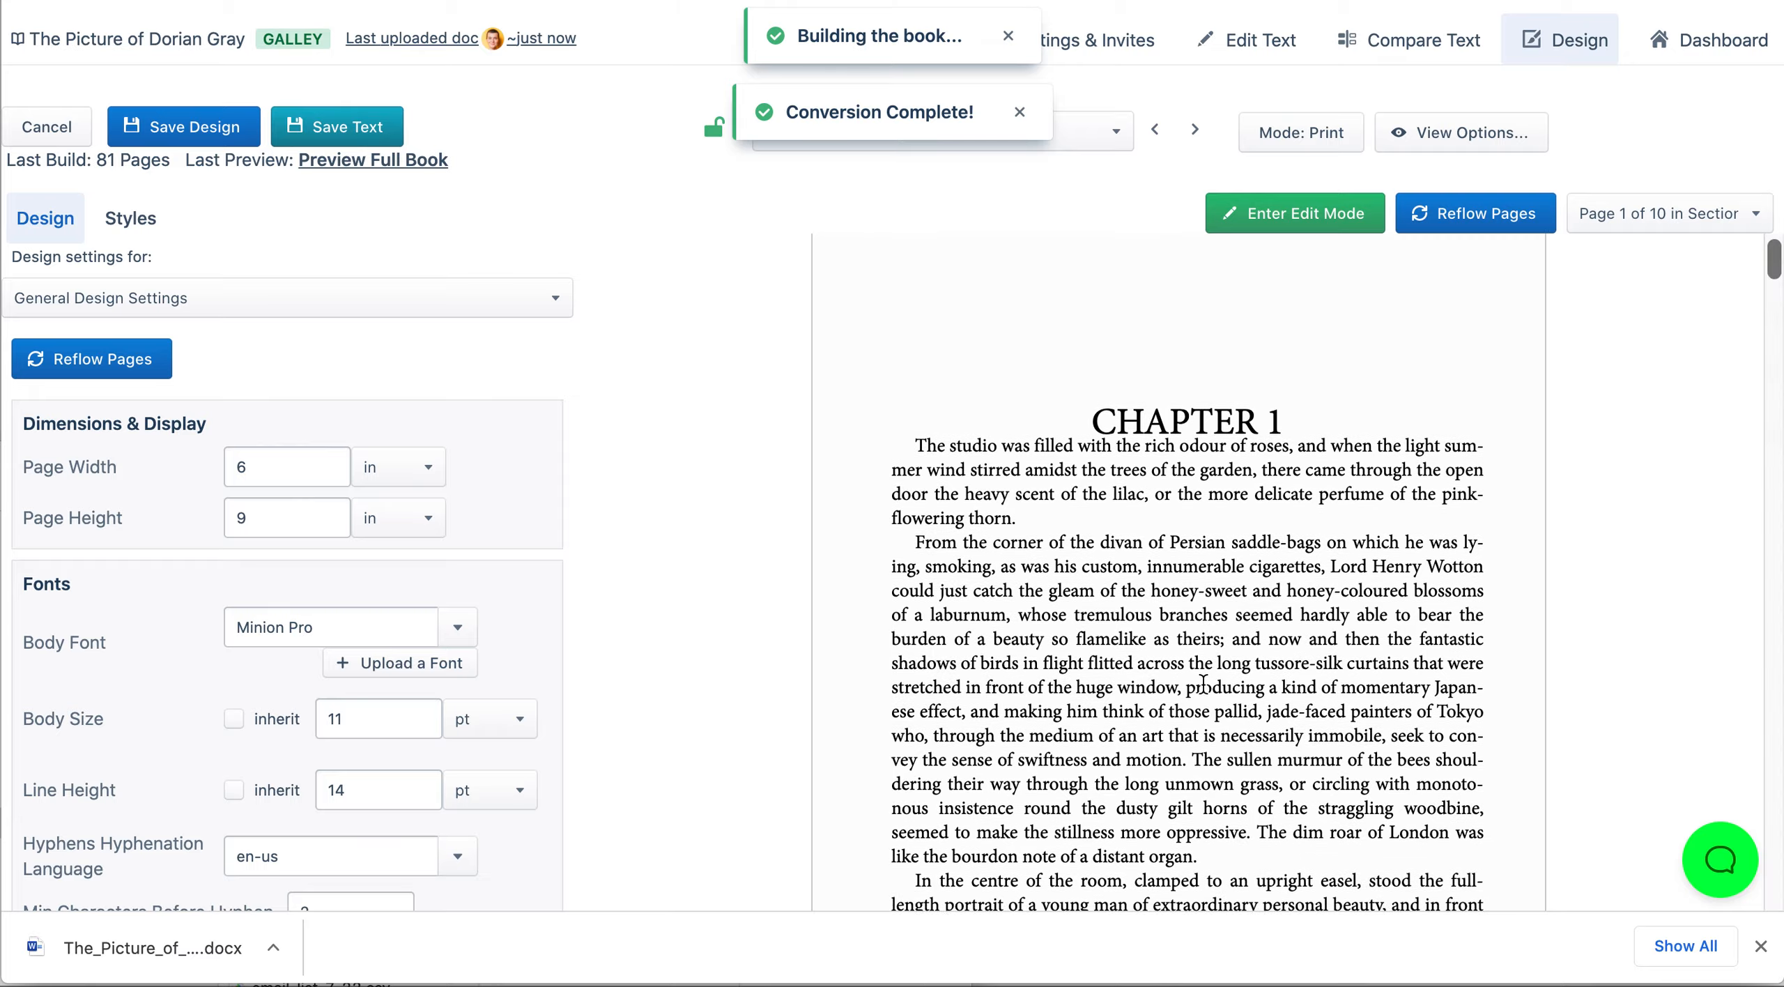
pyautogui.scroll(-15, 1203, 685)
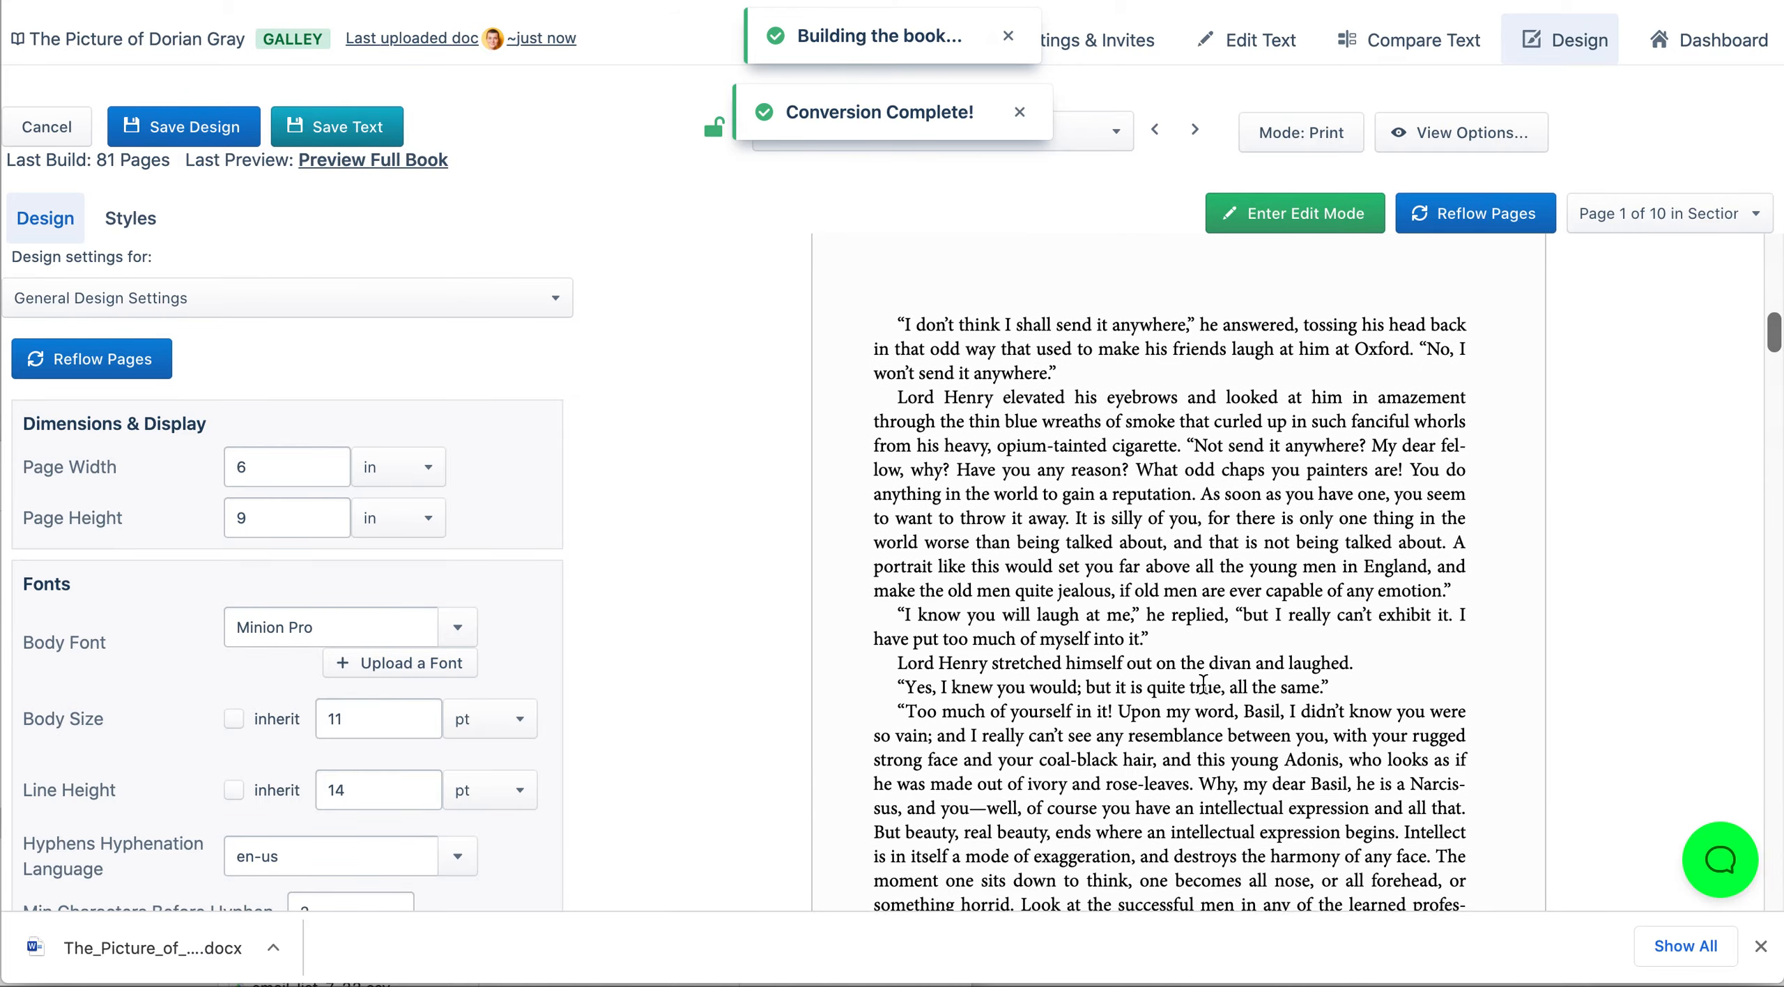
pyautogui.scroll(-15, 1203, 685)
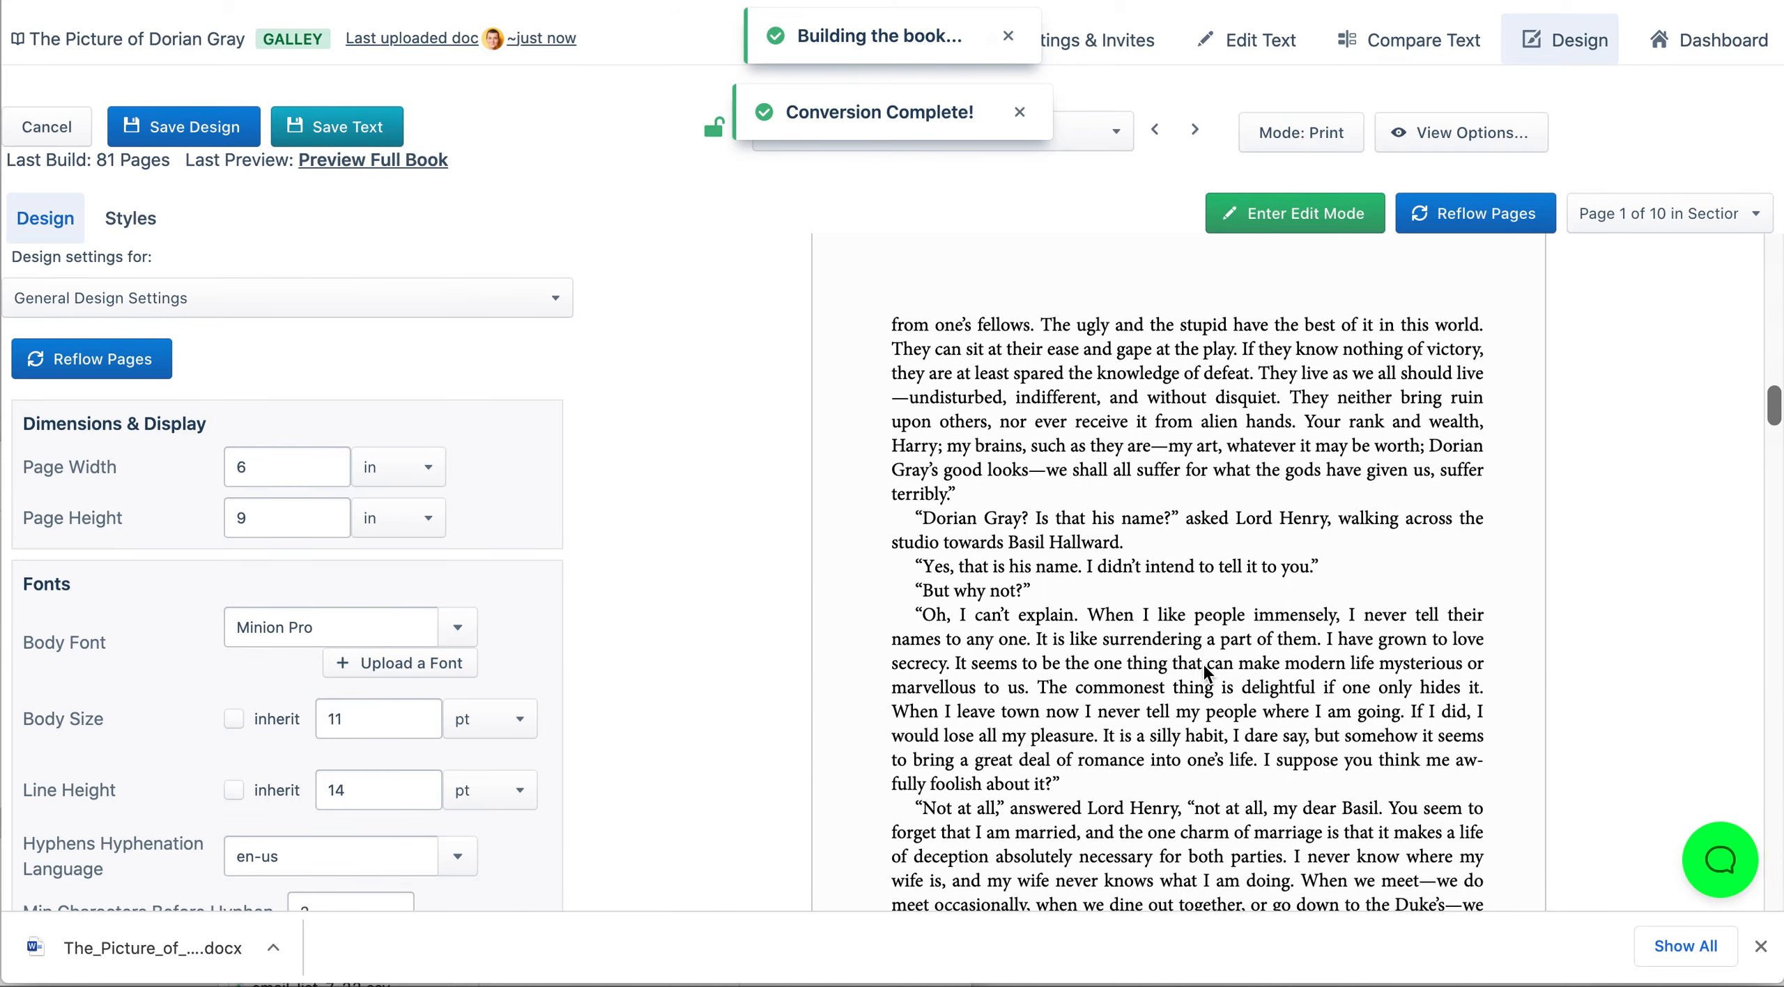
pyautogui.scroll(-8, 1204, 667)
pyautogui.scroll(20, 1204, 665)
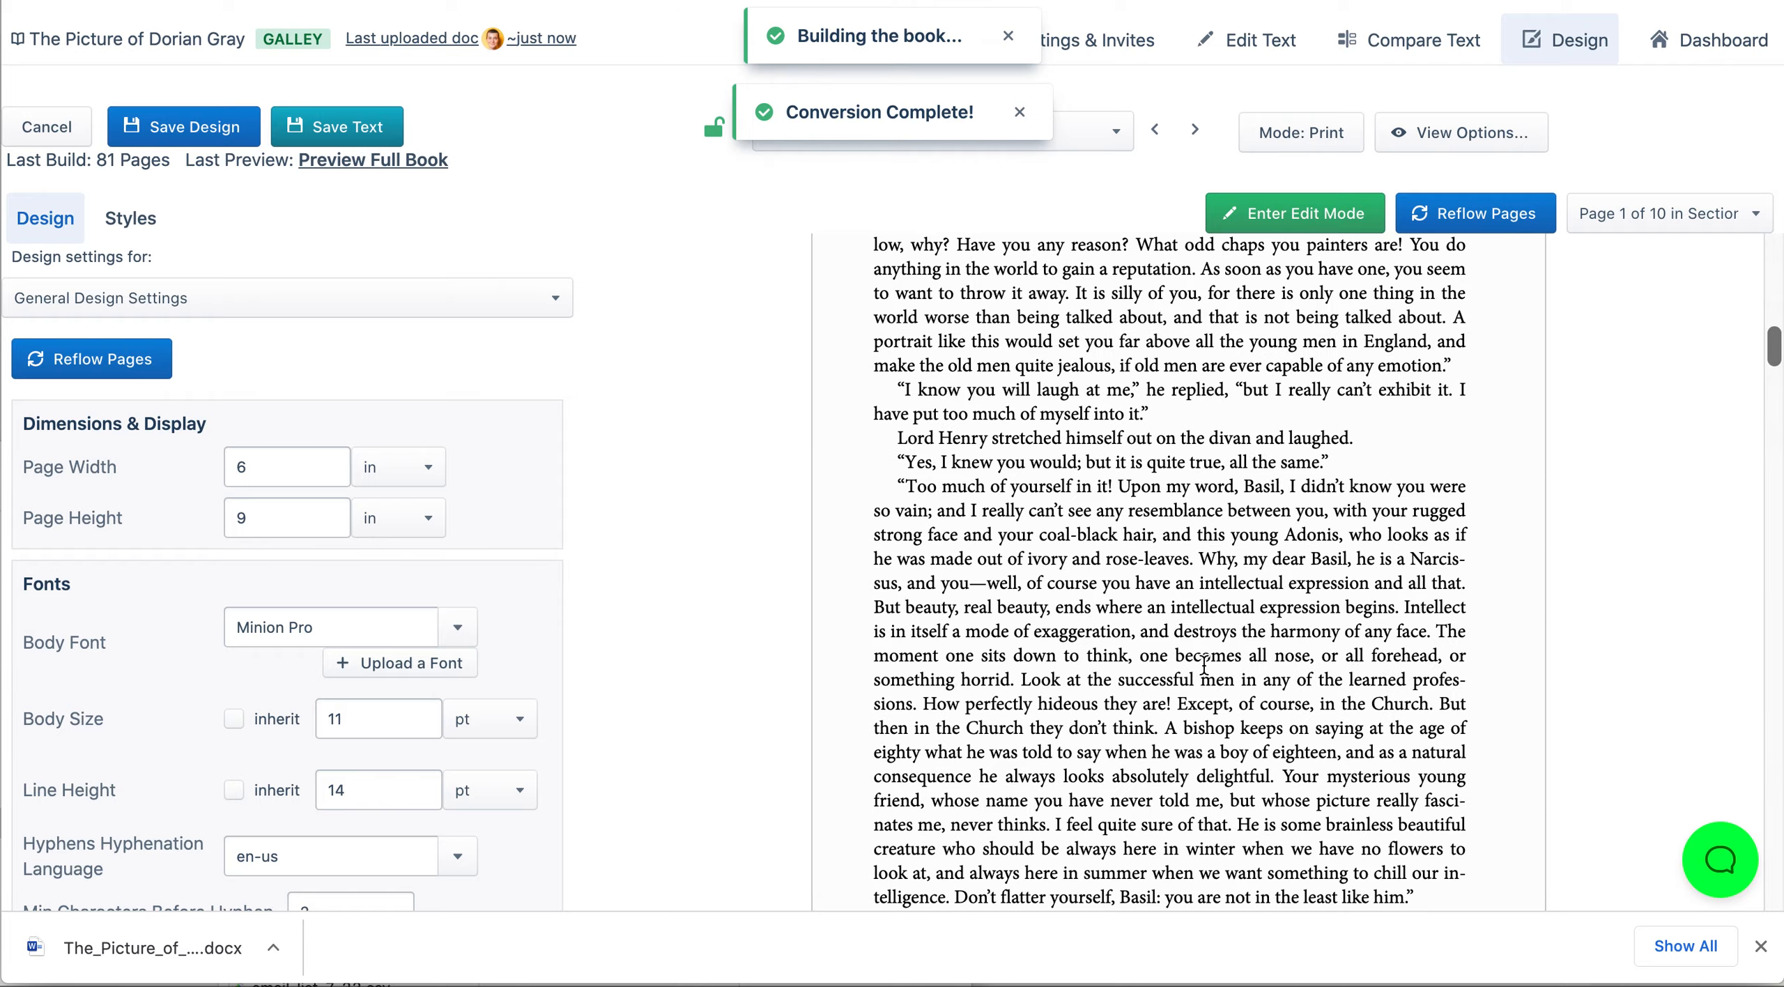
pyautogui.scroll(15, 1204, 666)
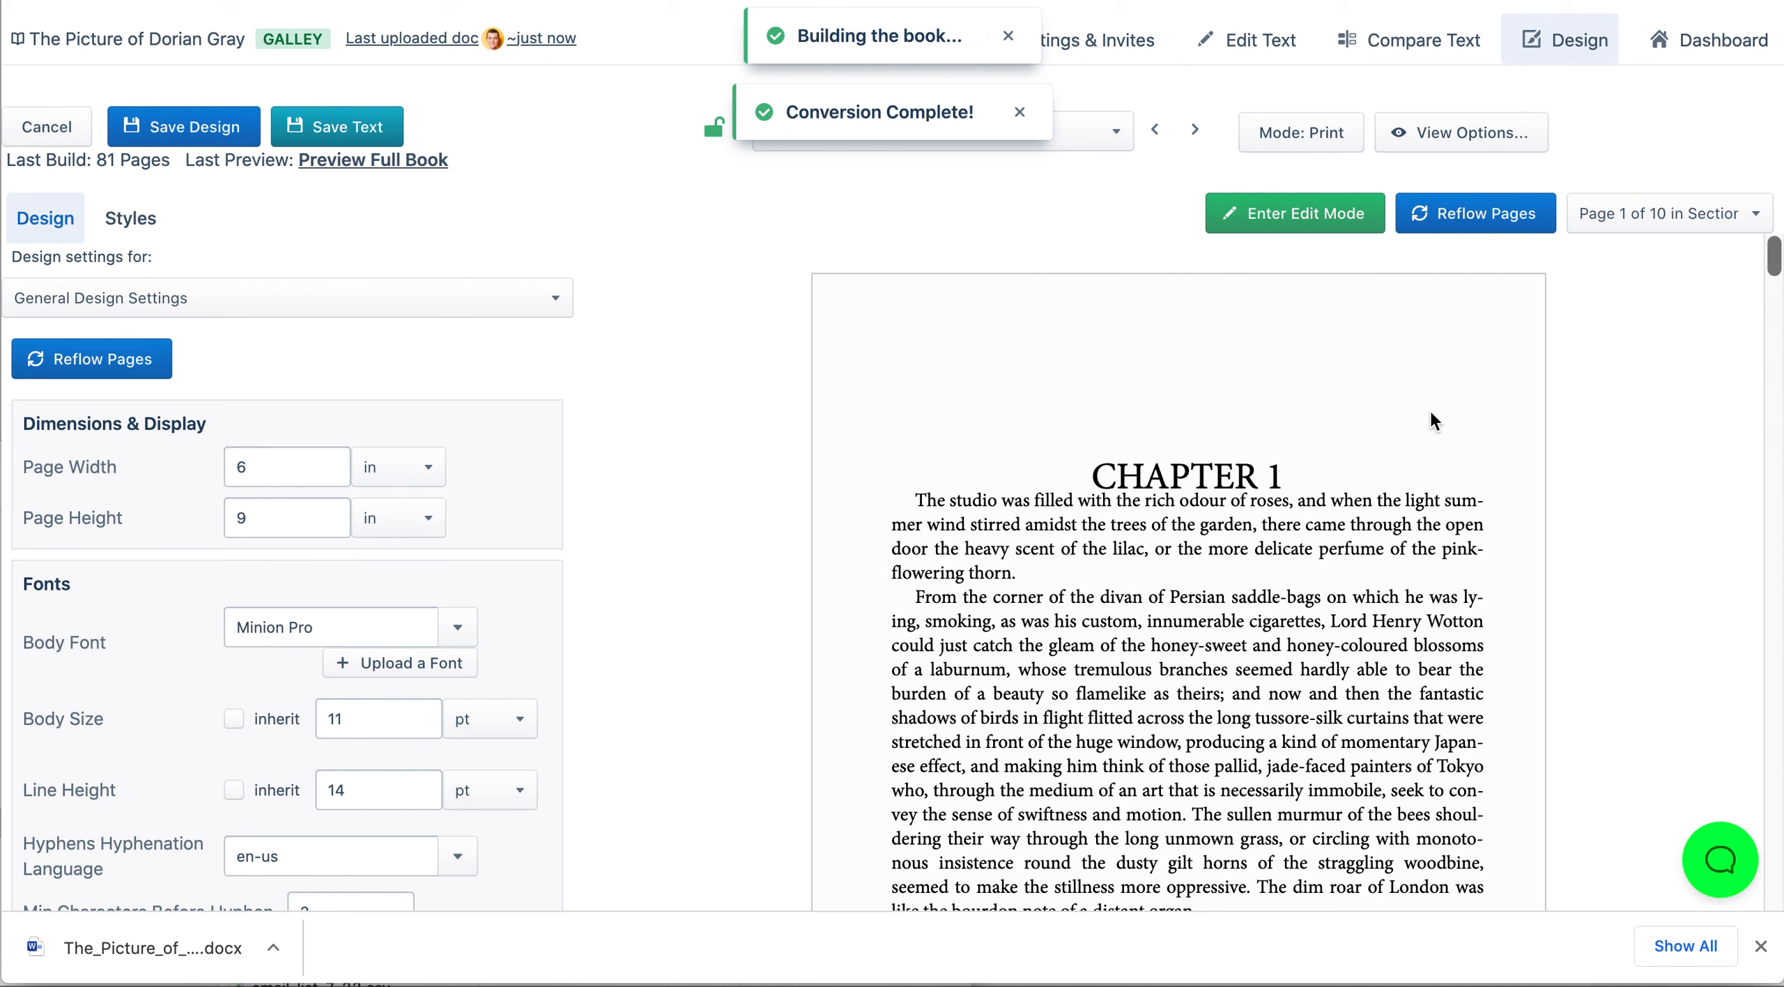
# Step: Return to the project dashboard and expand Step 4: Design Your Book
pyautogui.click(1719, 41)
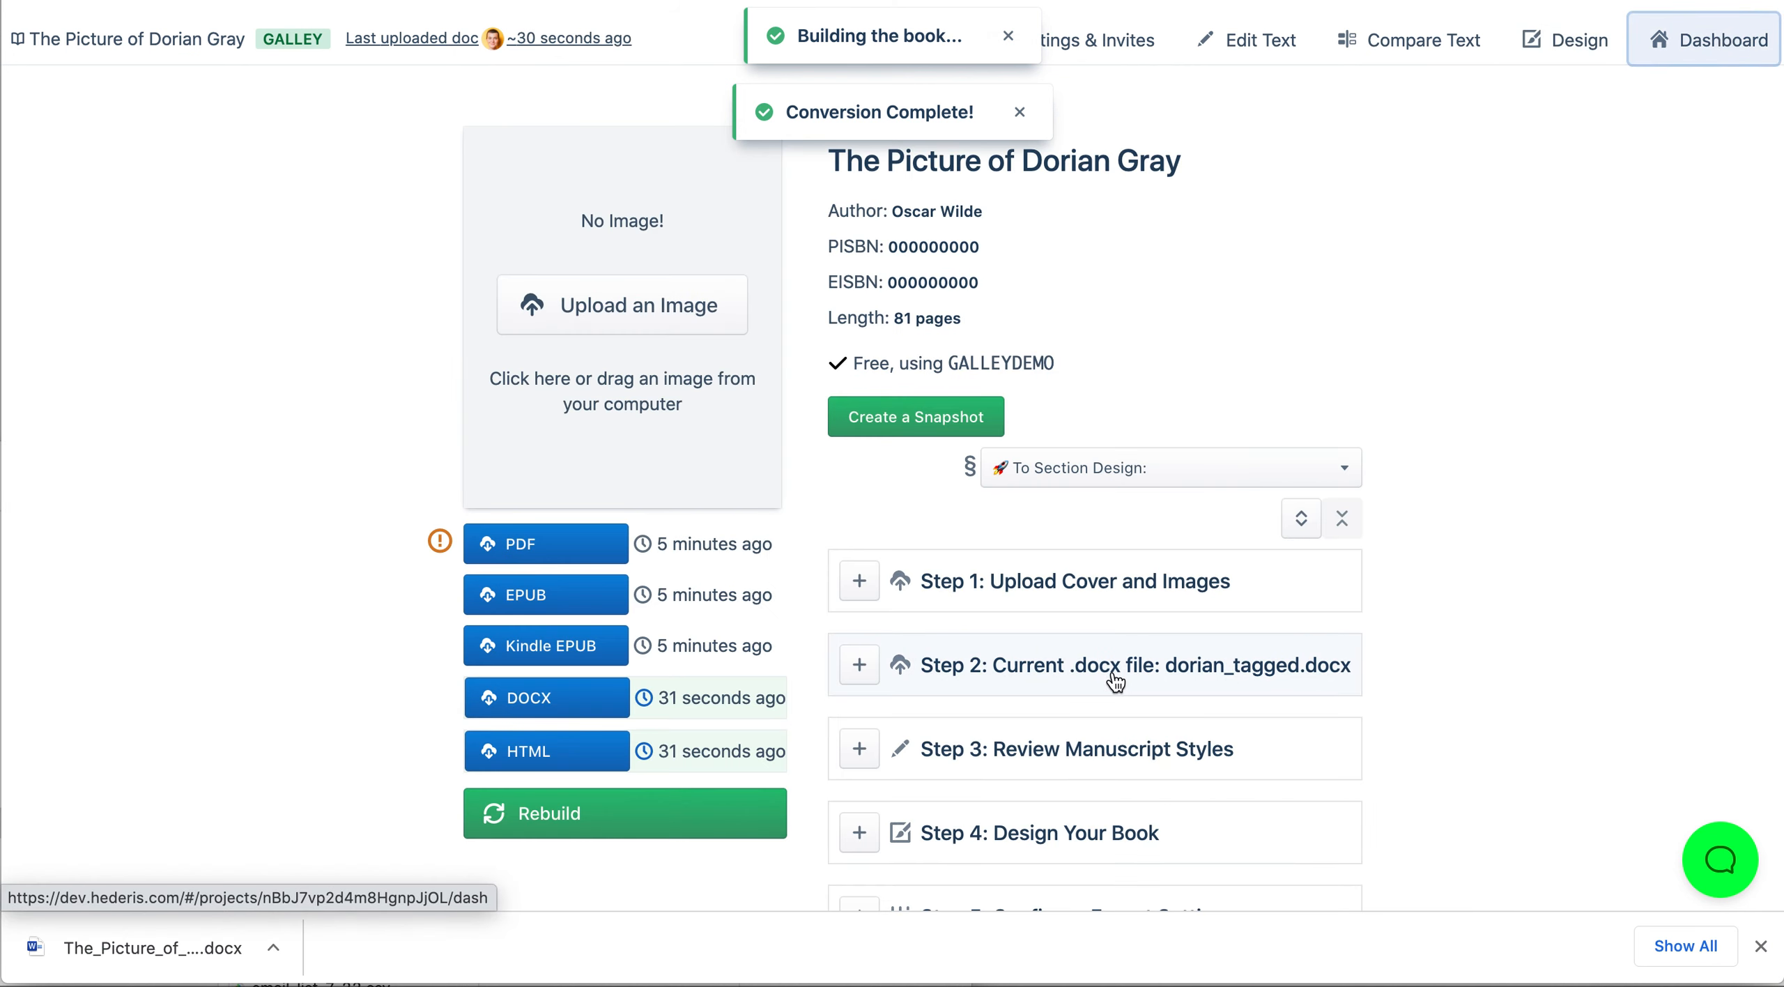
pyautogui.scroll(-5, 1112, 669)
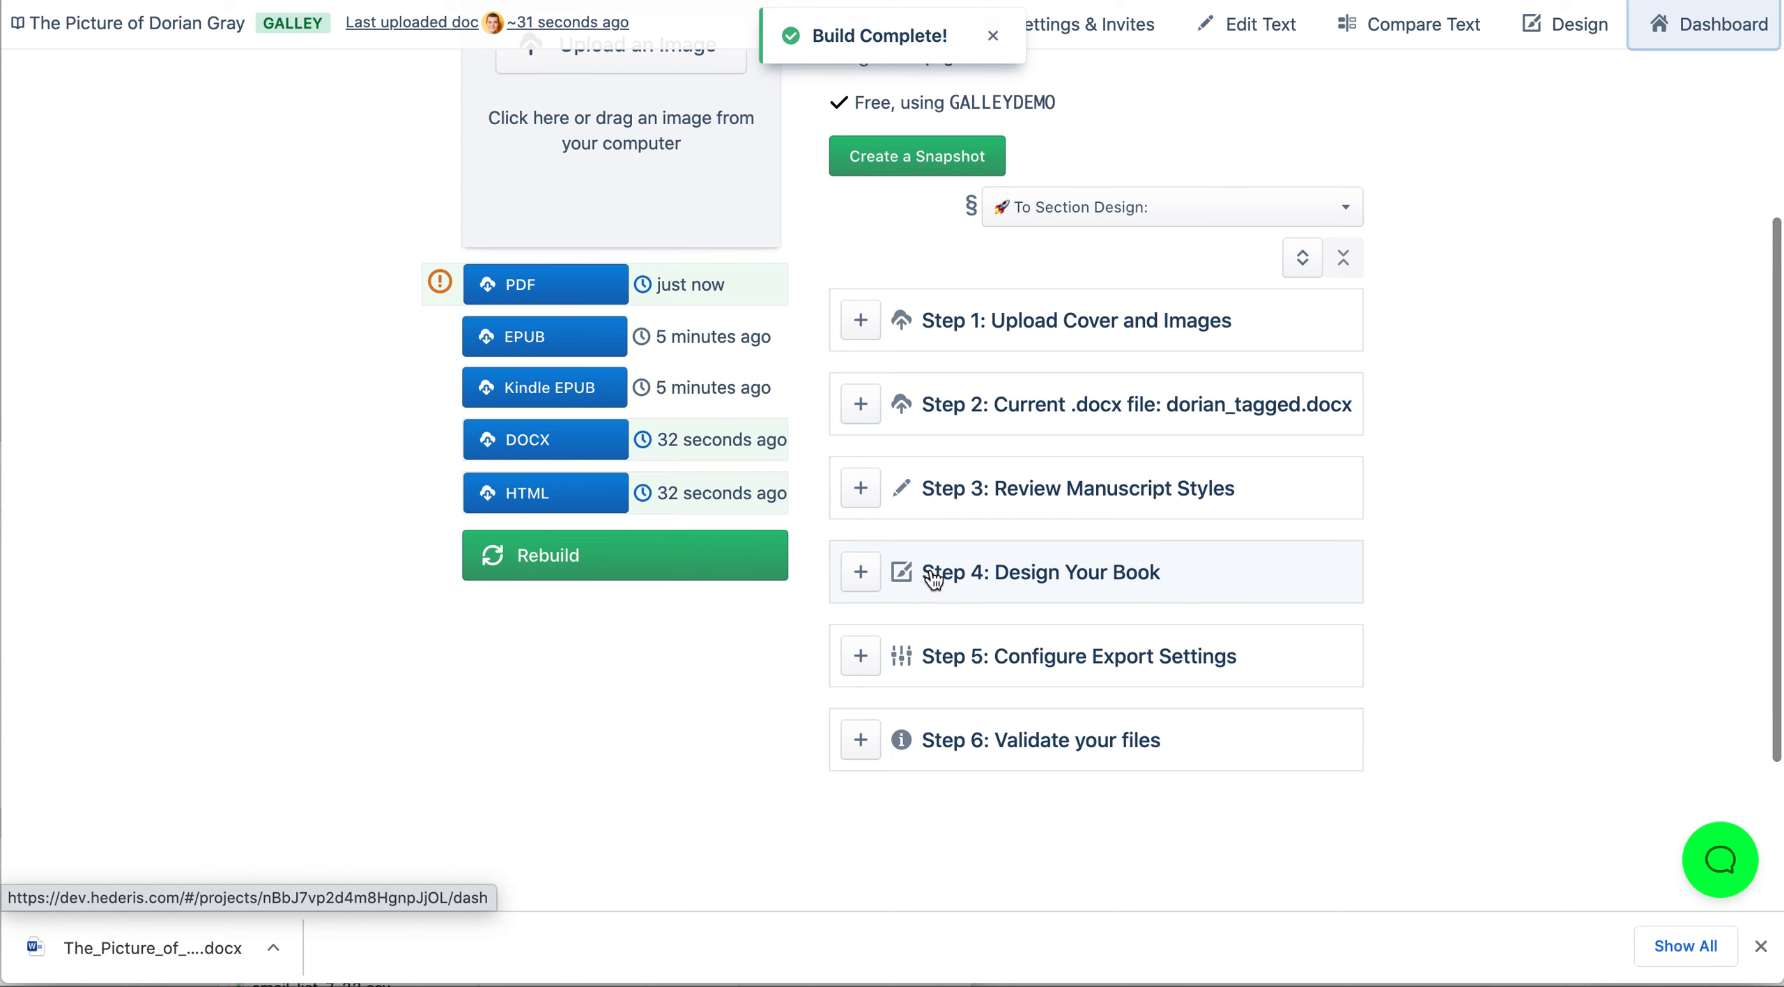
pyautogui.click(860, 572)
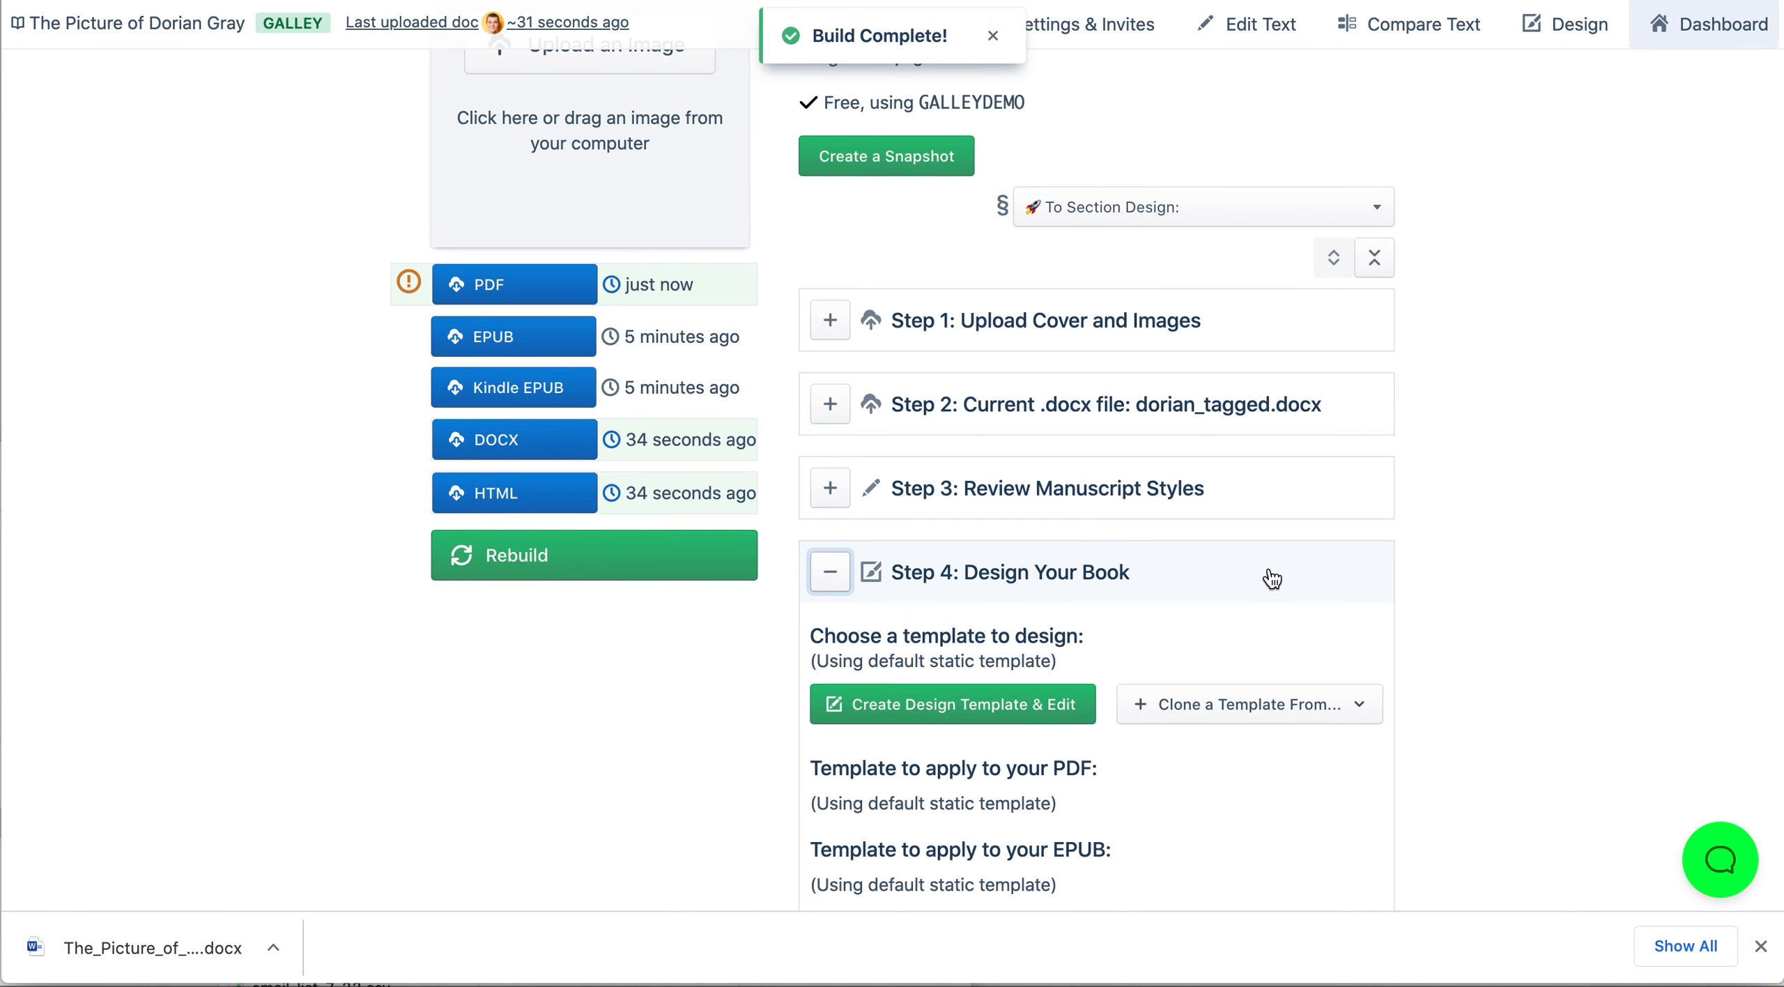
pyautogui.scroll(-3, 1266, 577)
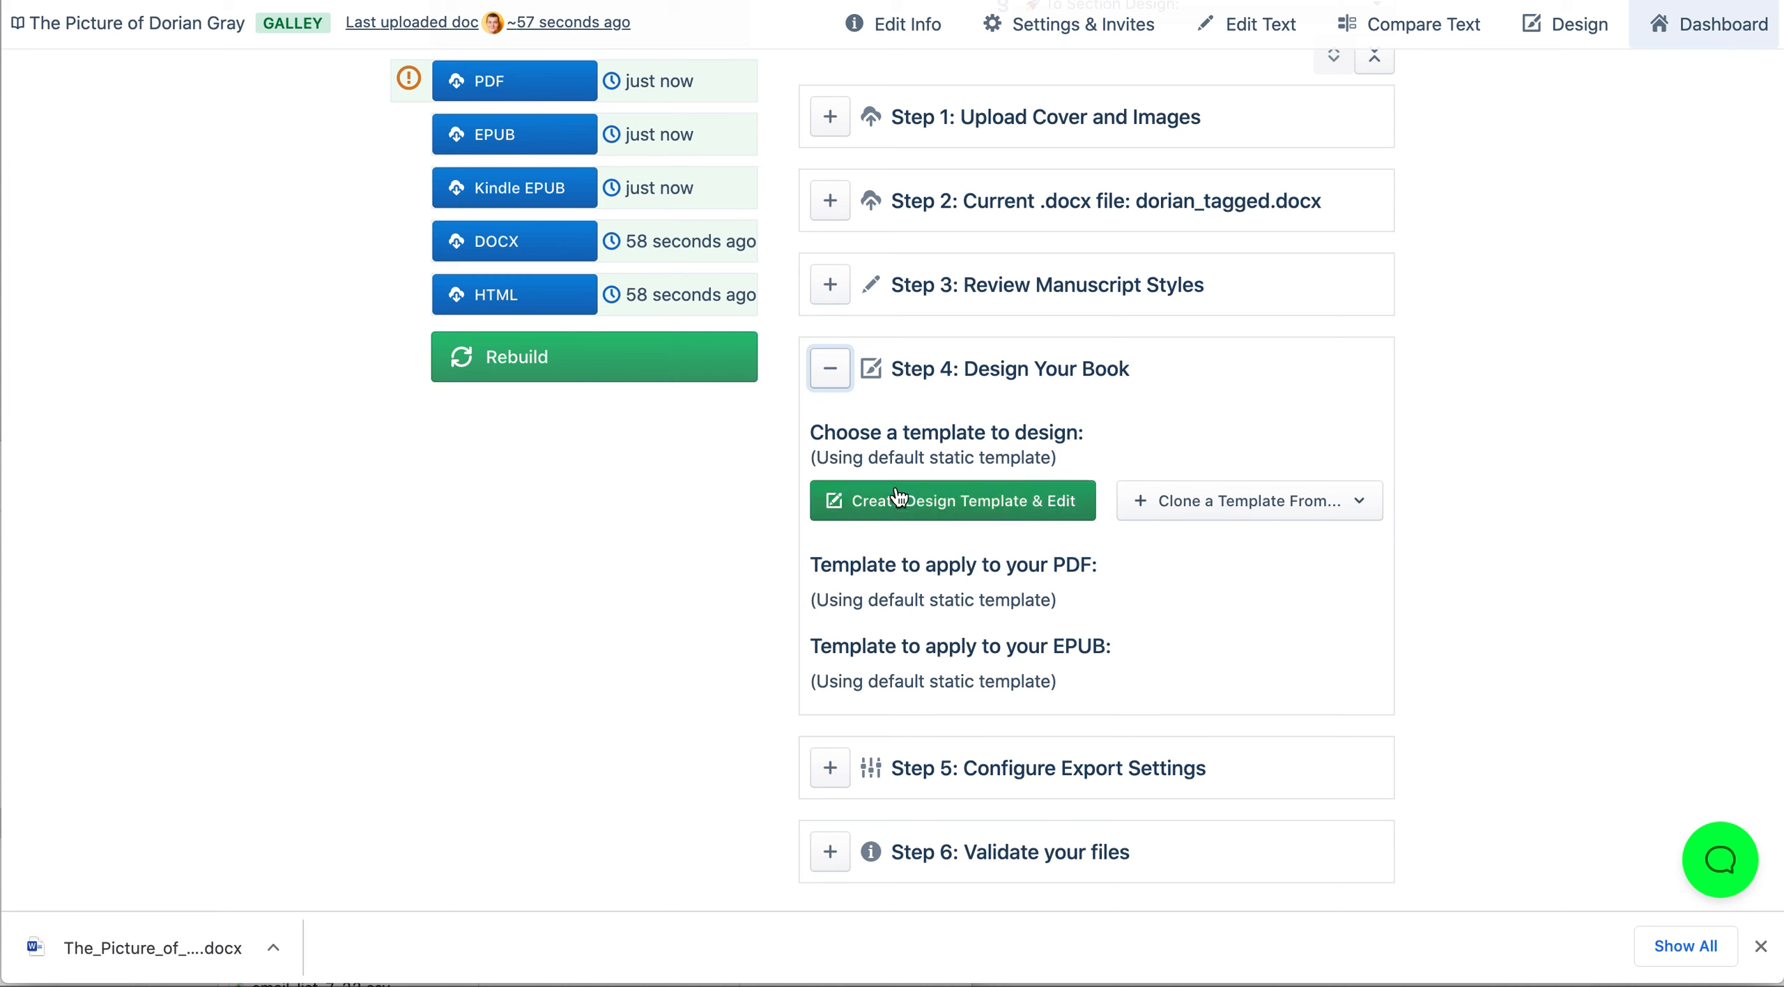
# Step: Clone the public Classic Template : initial template under the name Classic and select it for the book
pyautogui.click(1294, 502)
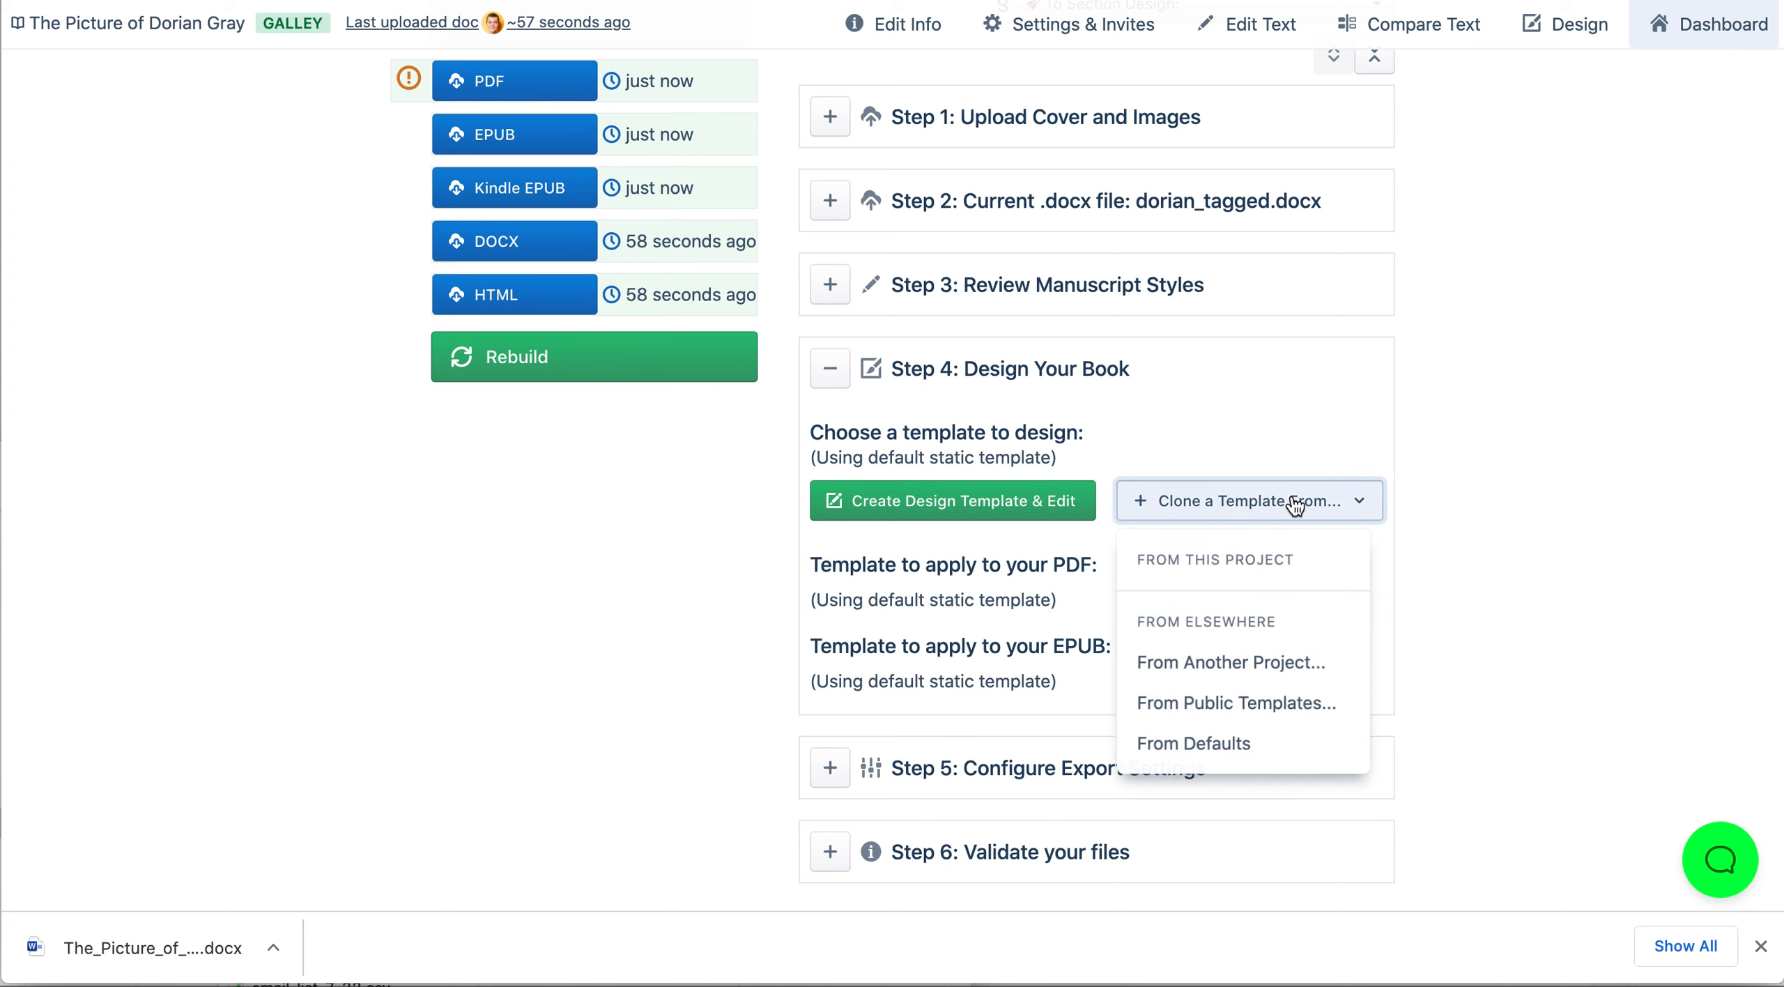
pyautogui.click(1223, 704)
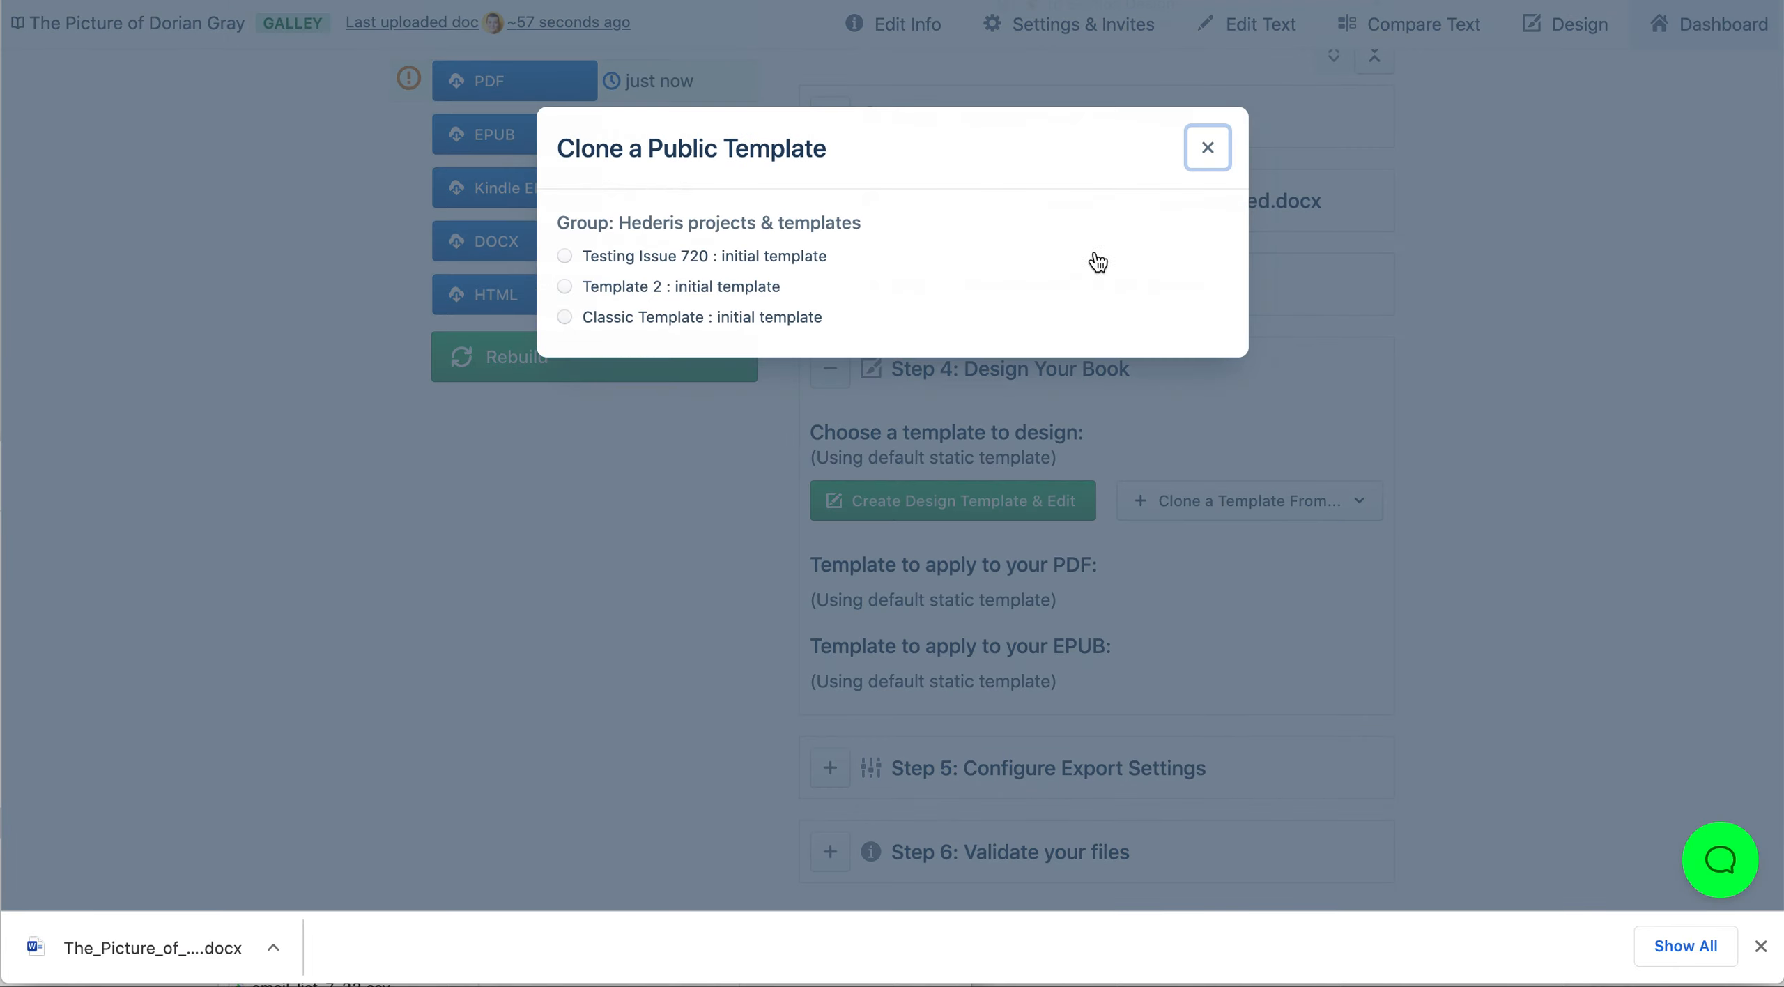
pyautogui.click(566, 317)
pyautogui.click(637, 262)
pyautogui.write('Classic')
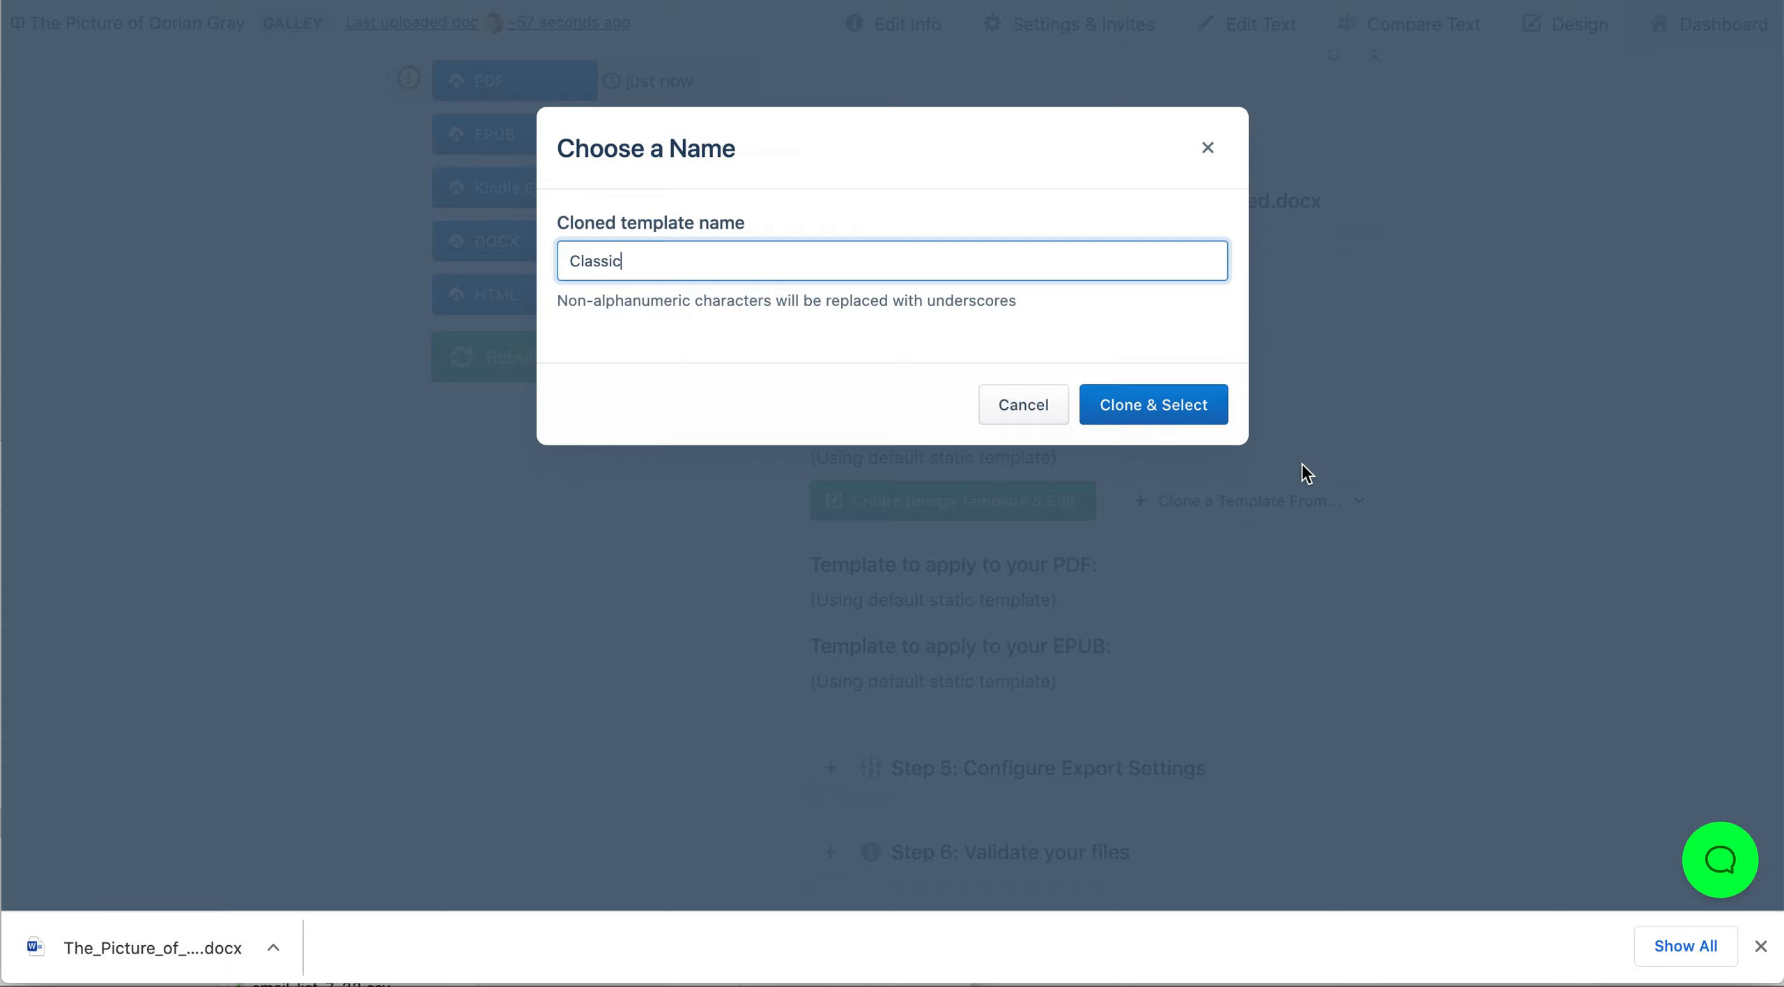
pyautogui.click(1150, 407)
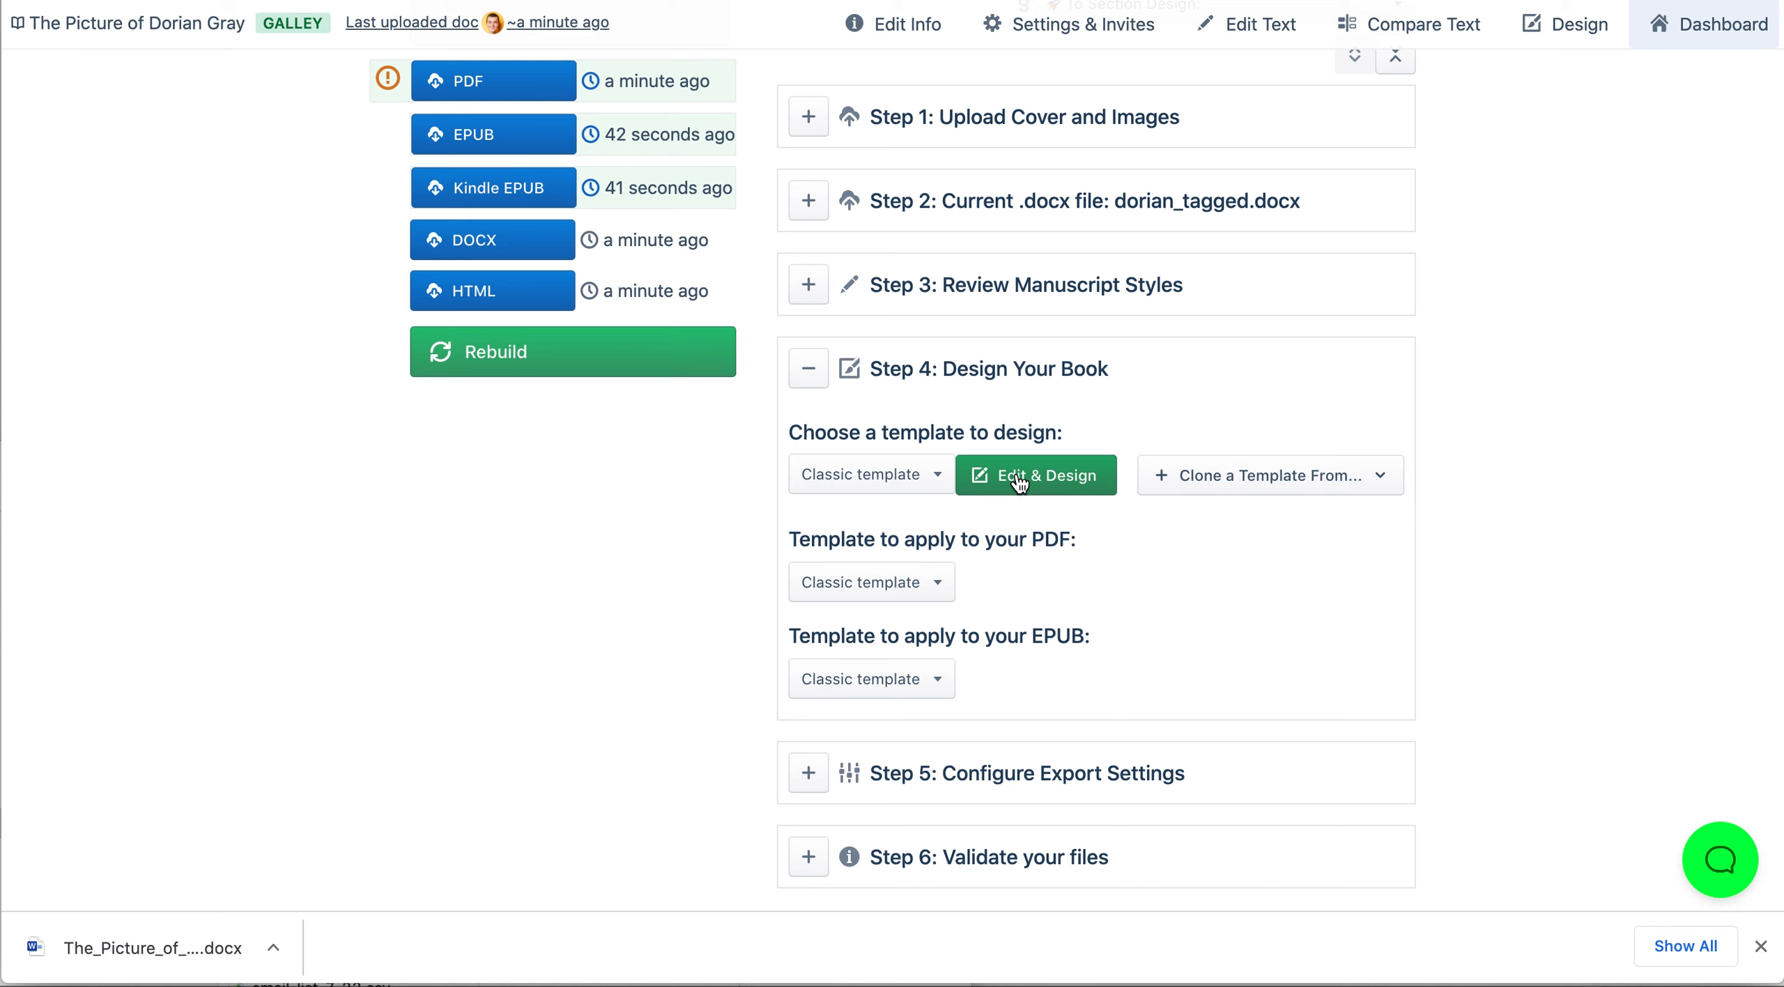
# Step: Open the Classic template for editing and design, and switch the preview to section 6: CHAPTER 1
pyautogui.click(1055, 479)
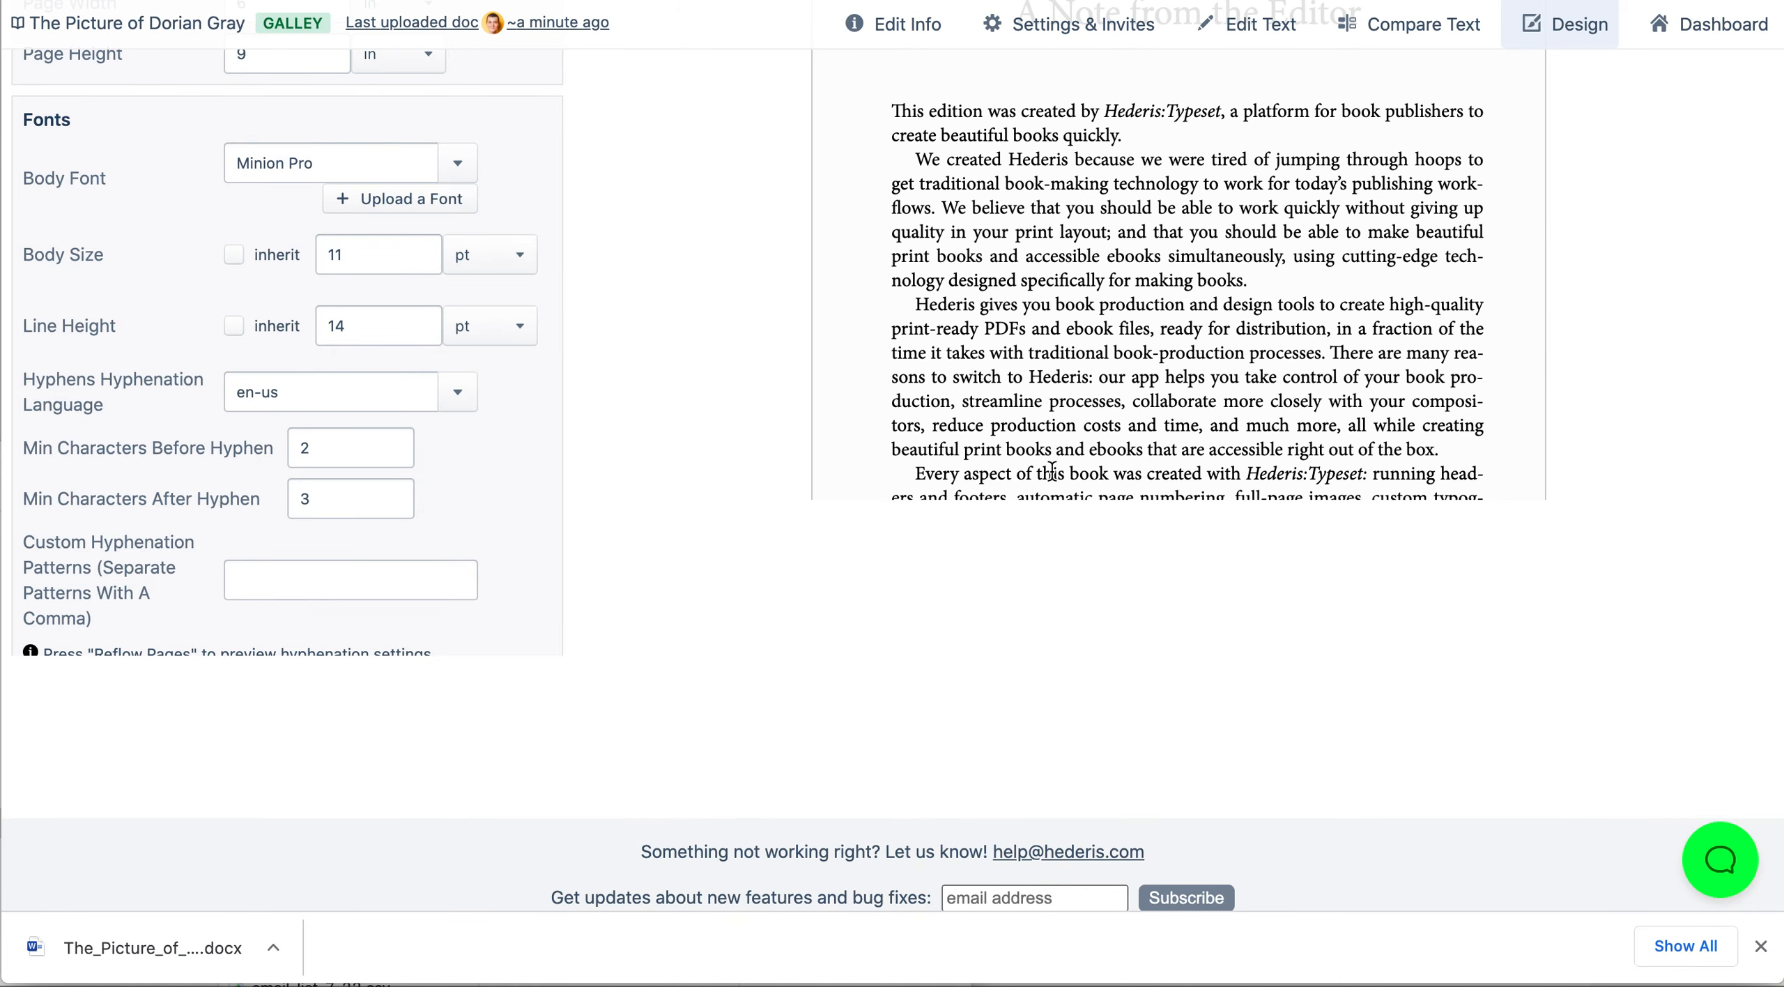
pyautogui.scroll(6, 1017, 396)
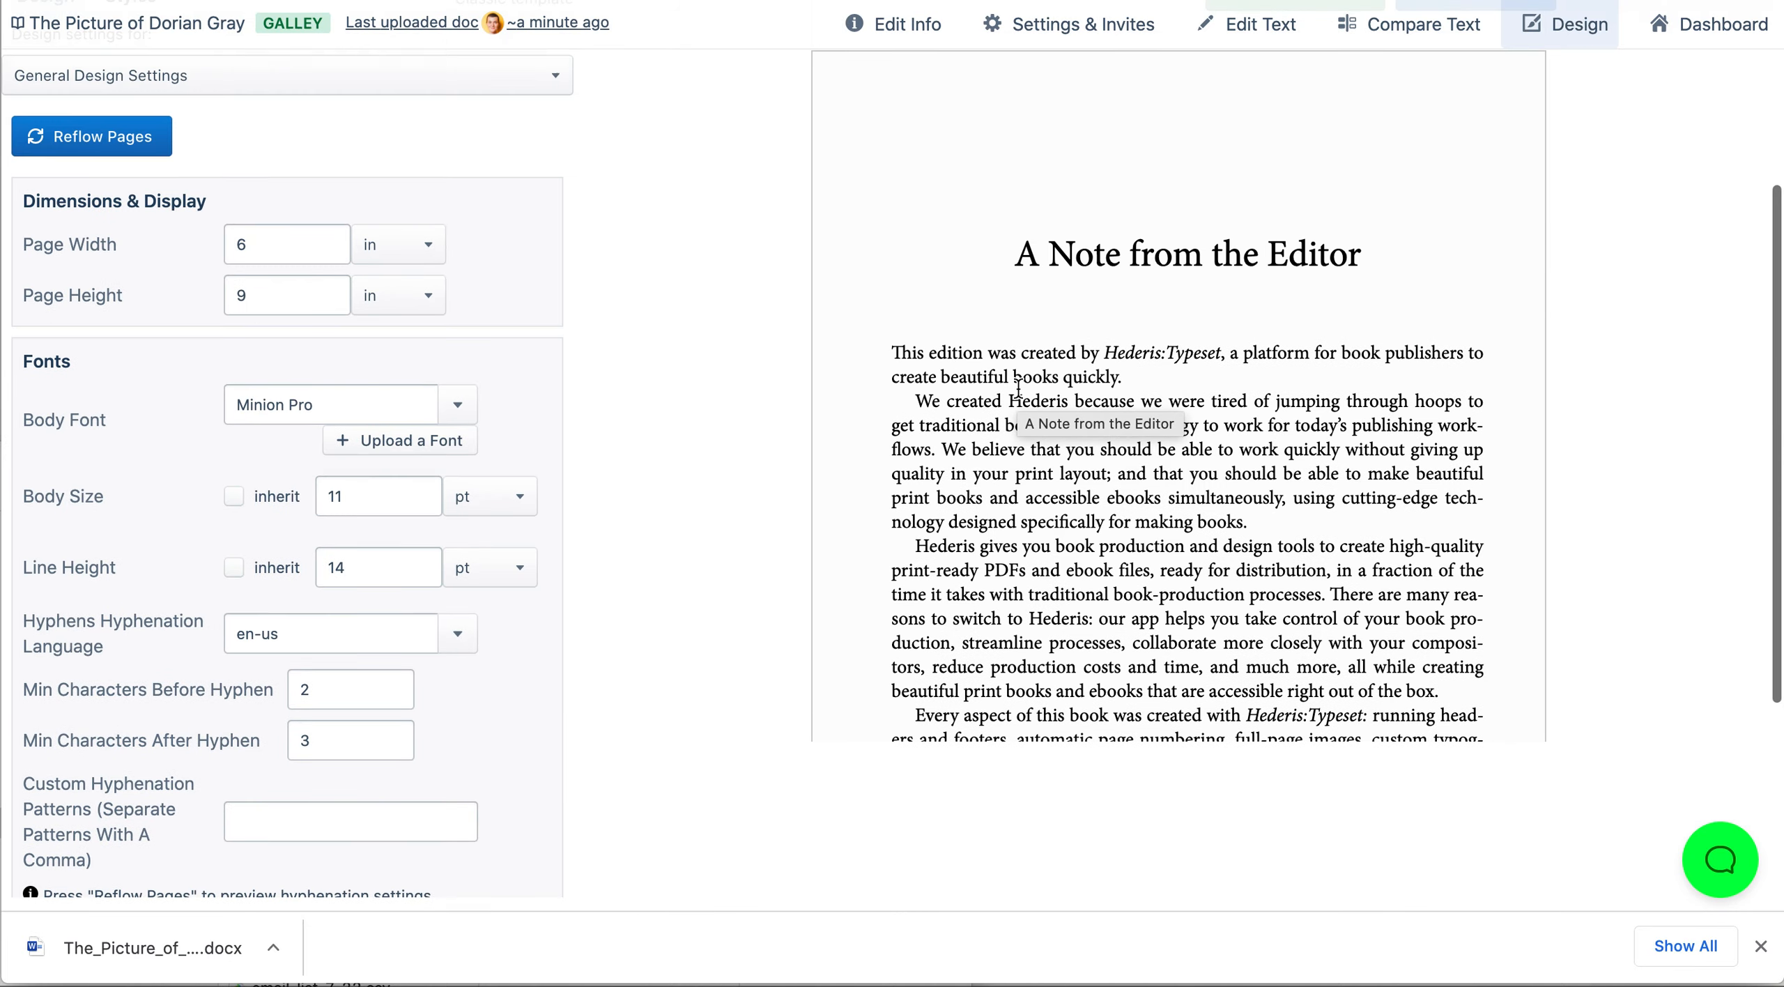
pyautogui.scroll(-2, 1019, 389)
pyautogui.scroll(2, 1018, 389)
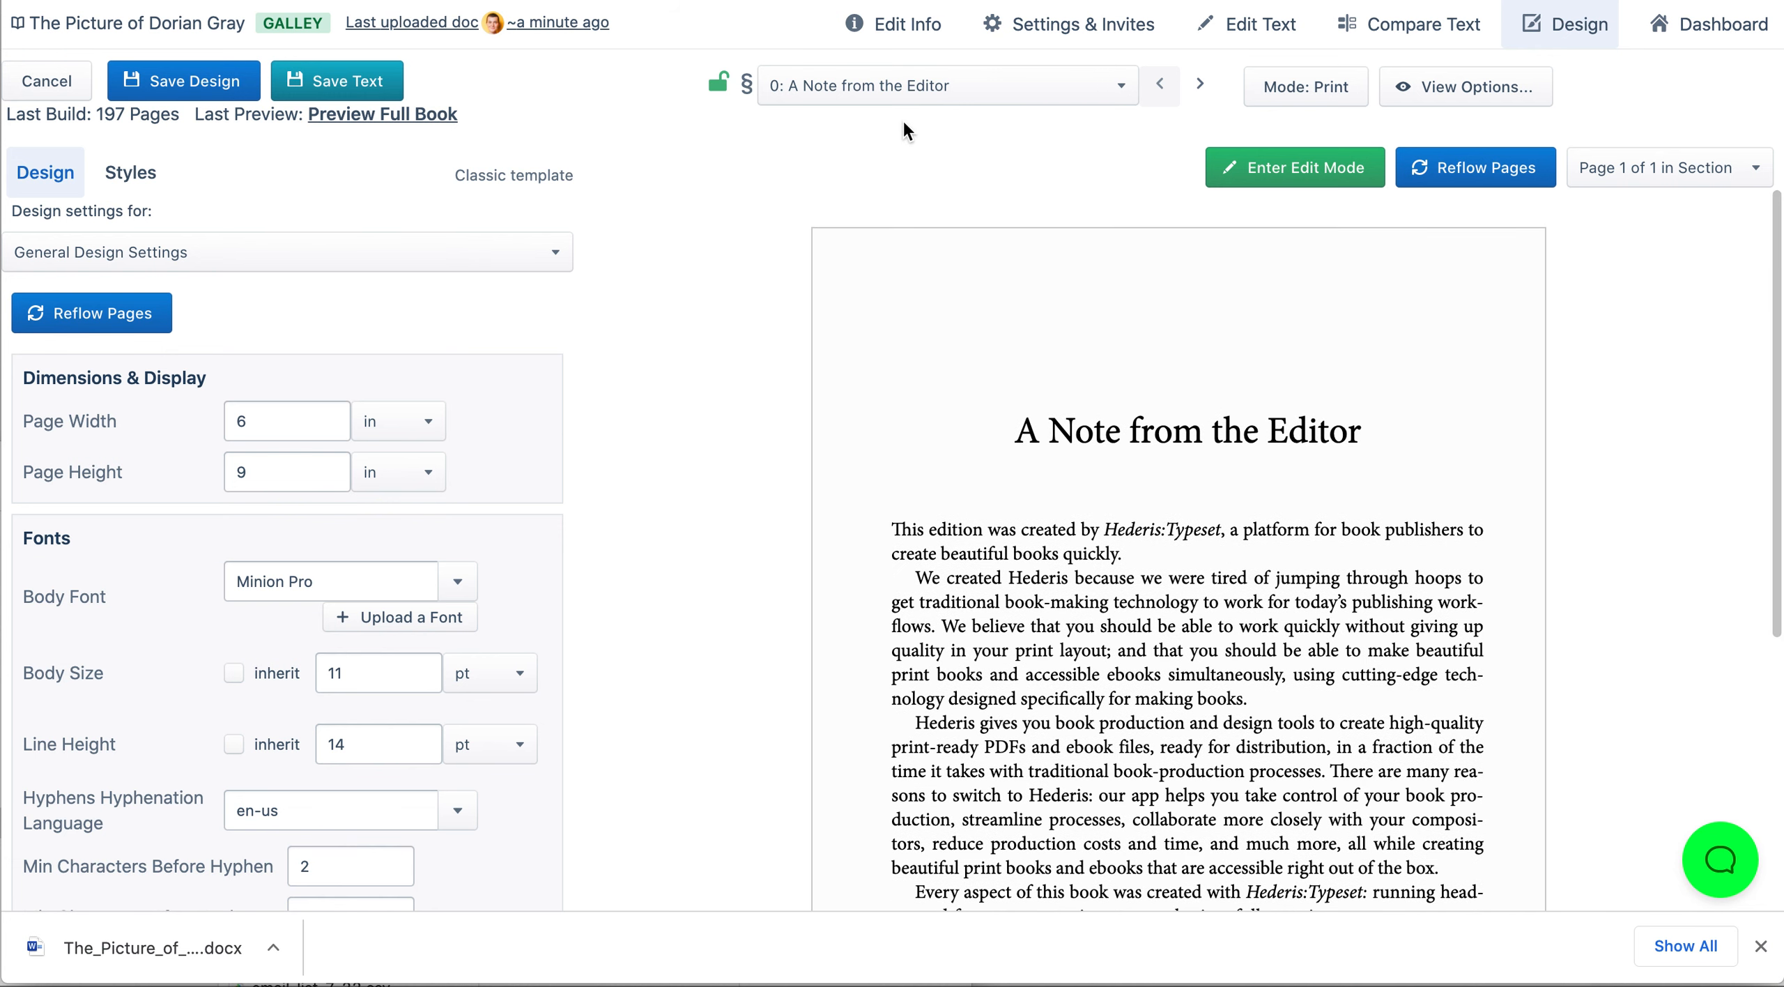
pyautogui.click(932, 86)
pyautogui.click(924, 214)
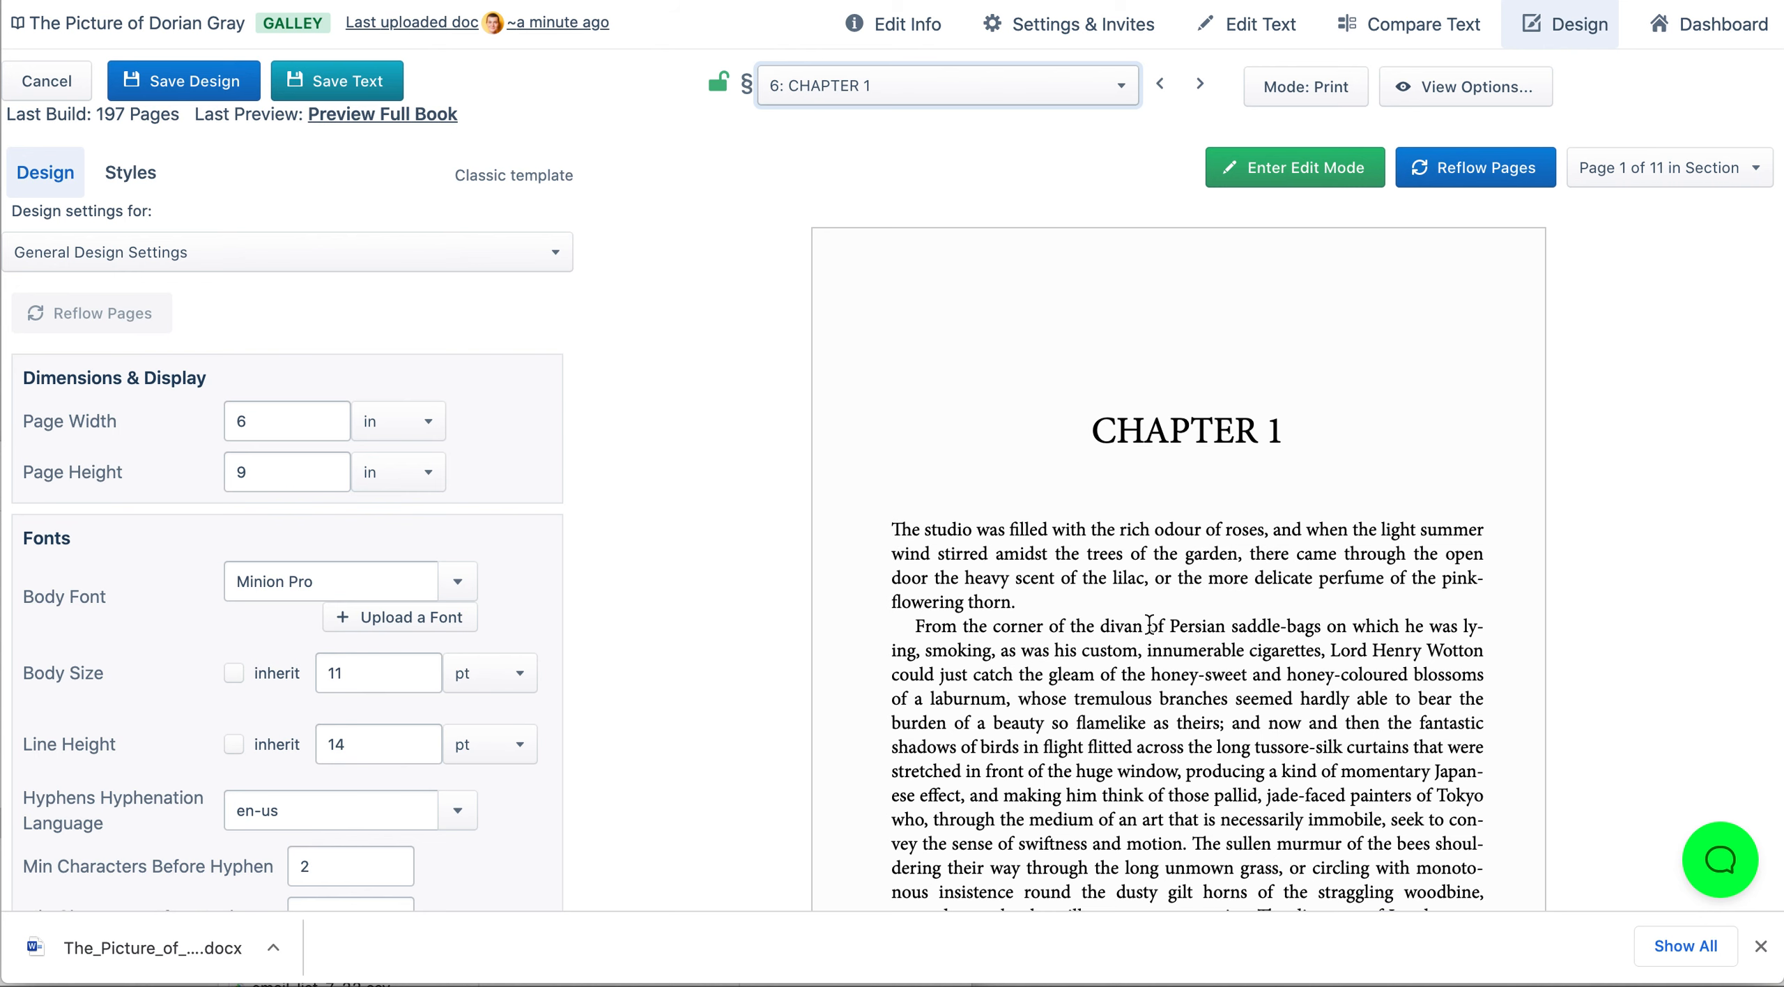
# Step: Examine the chapter heading, running heads, page numbers and body text across the CHAPTER 1 pages
pyautogui.scroll(-4, 1149, 622)
pyautogui.scroll(-3, 1148, 622)
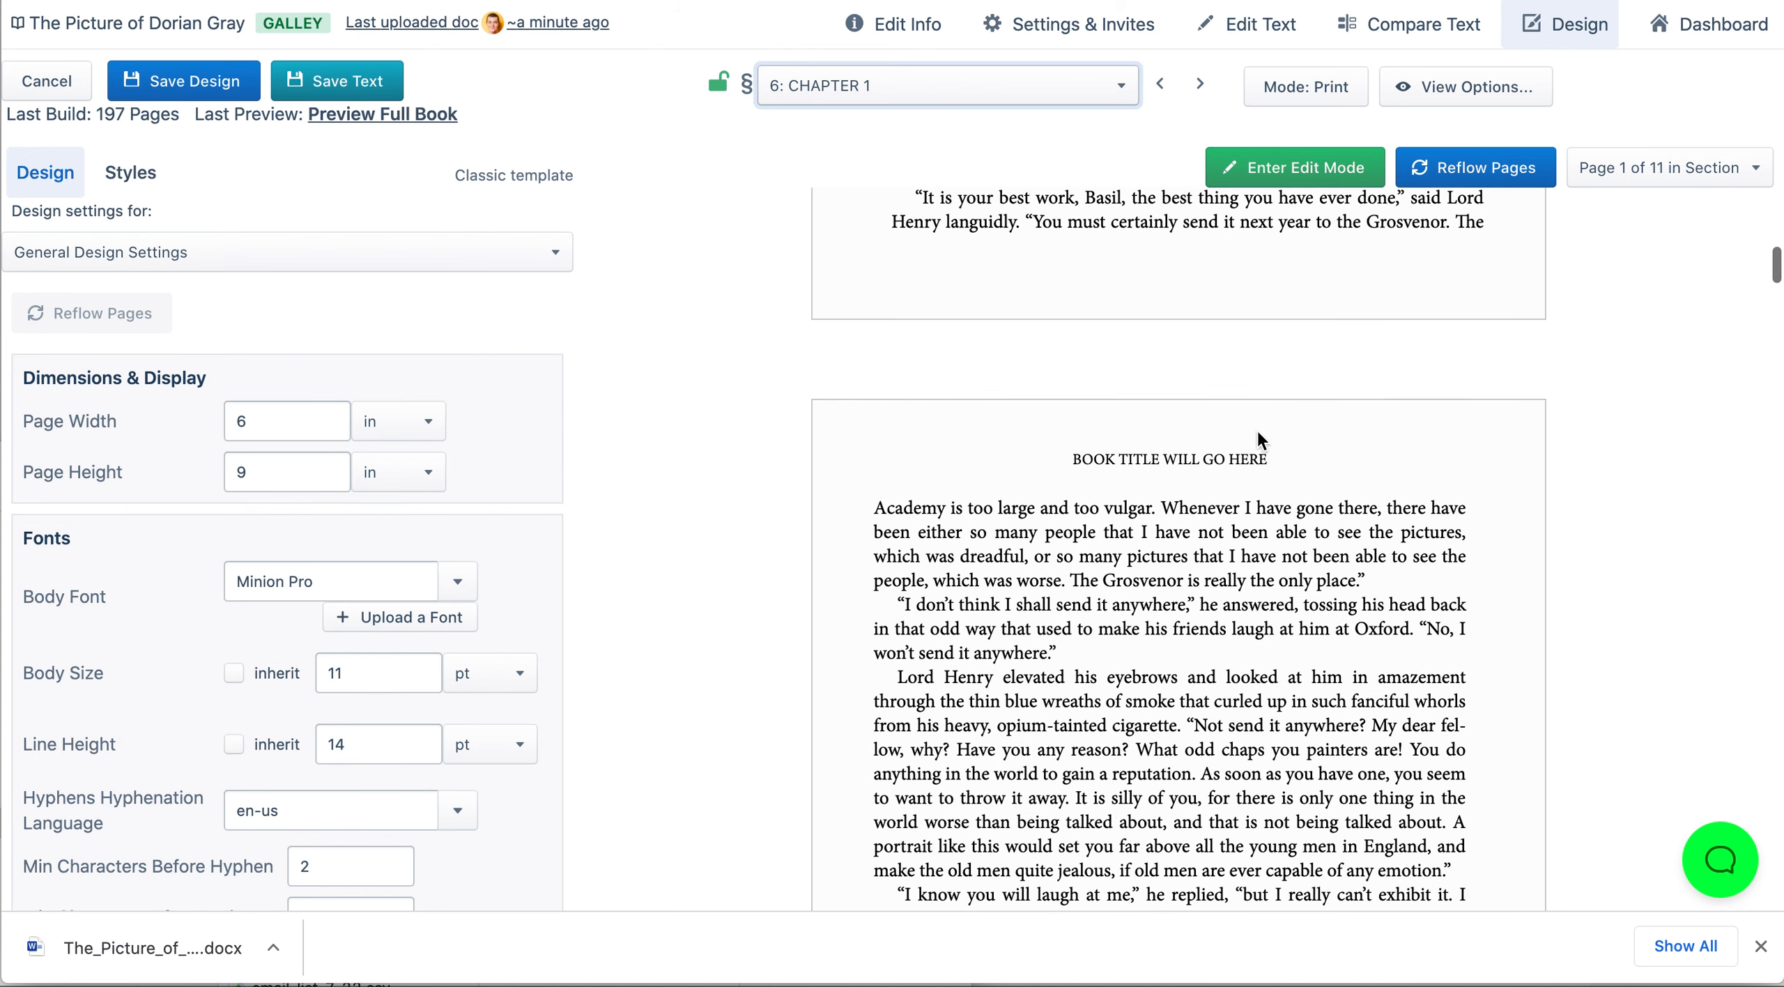
pyautogui.scroll(-5, 1177, 631)
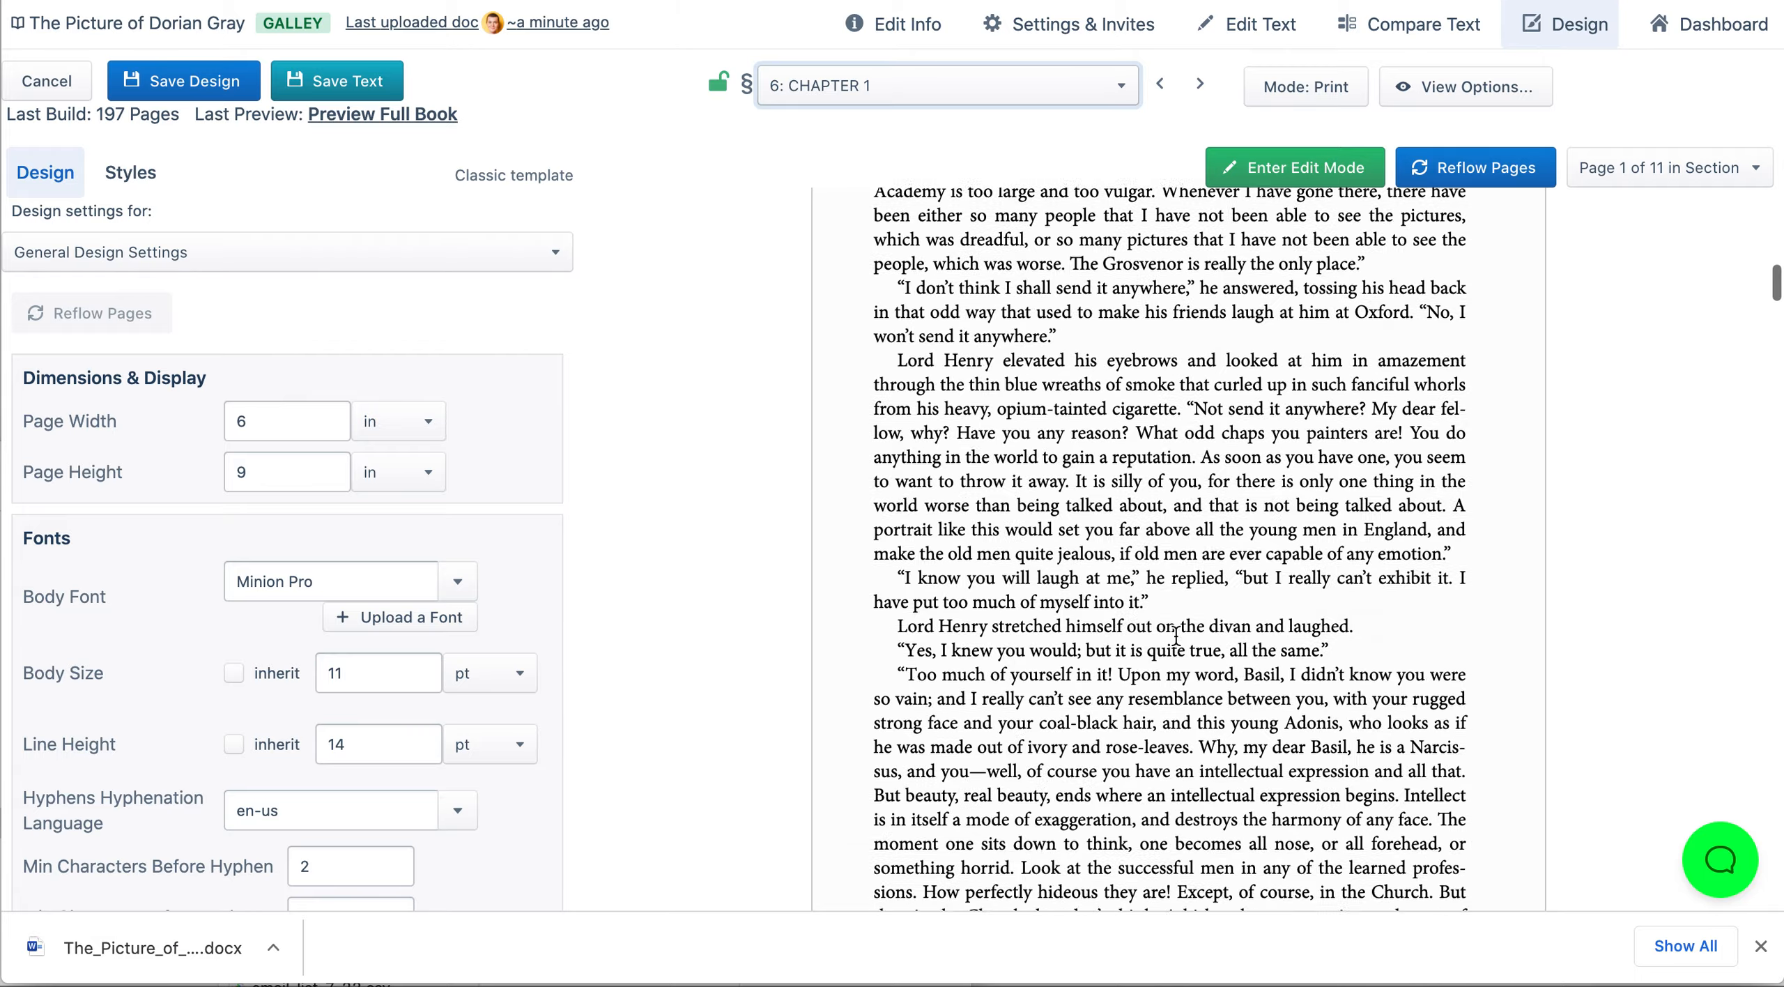
pyautogui.scroll(-6, 1177, 634)
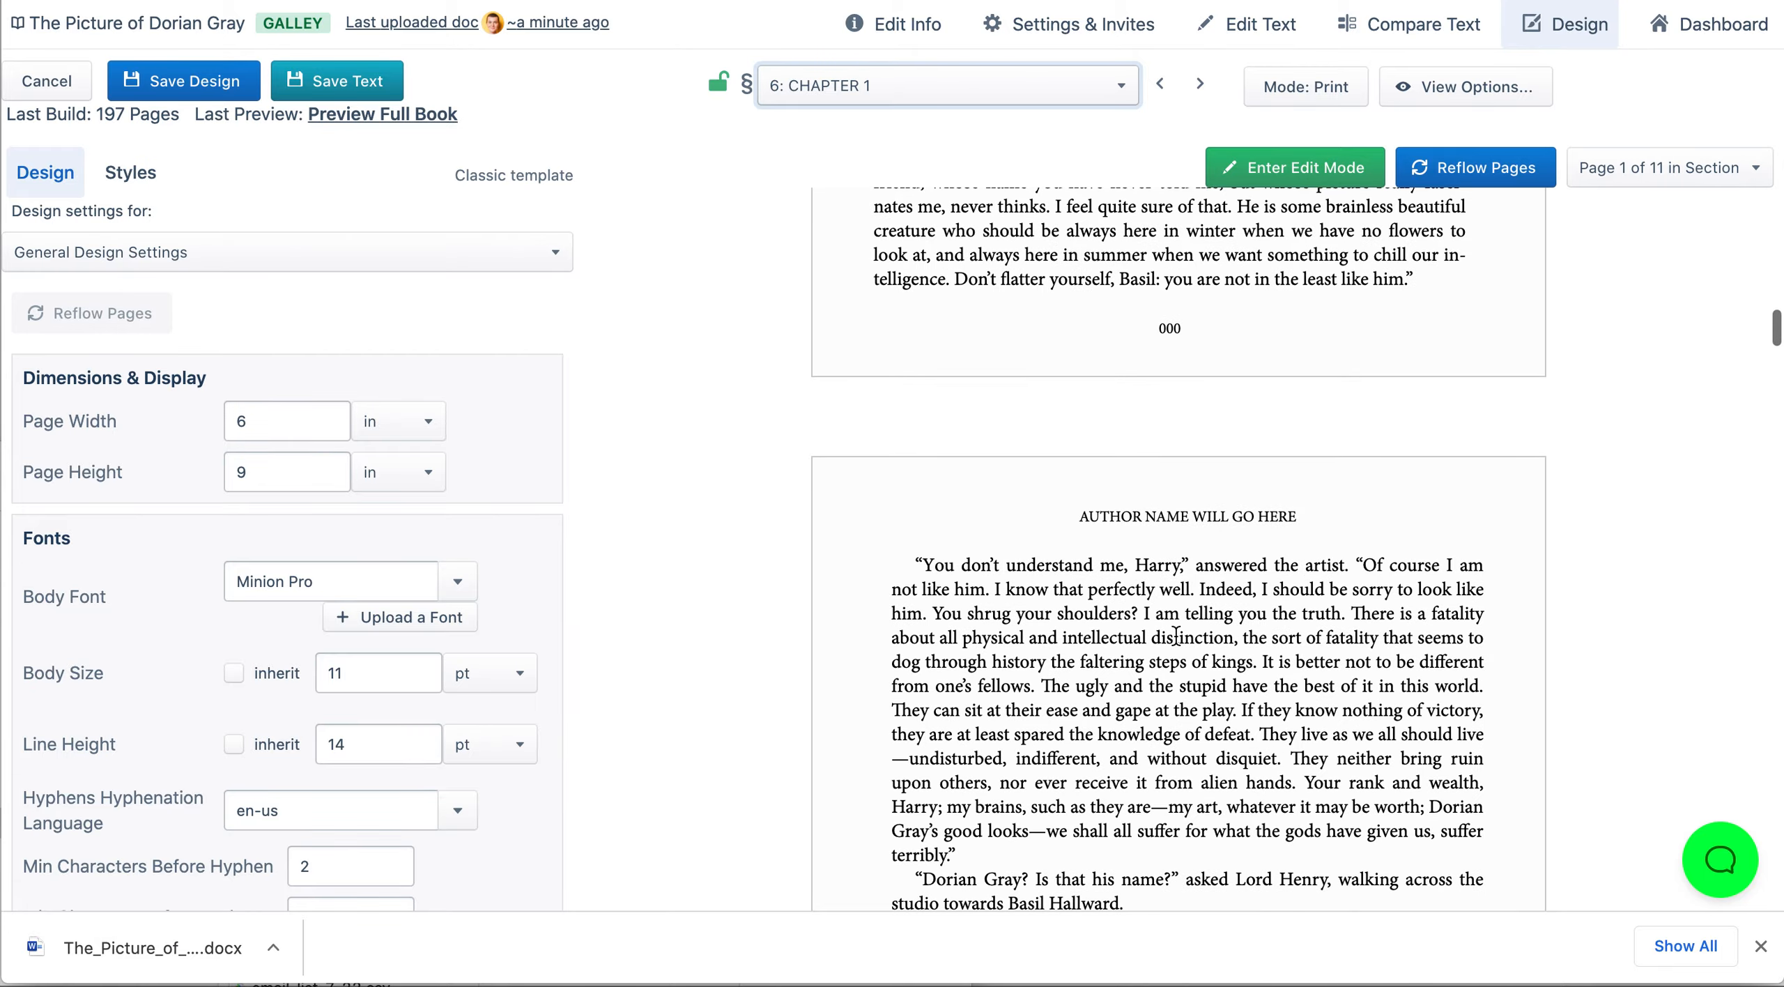
pyautogui.scroll(-6, 1176, 636)
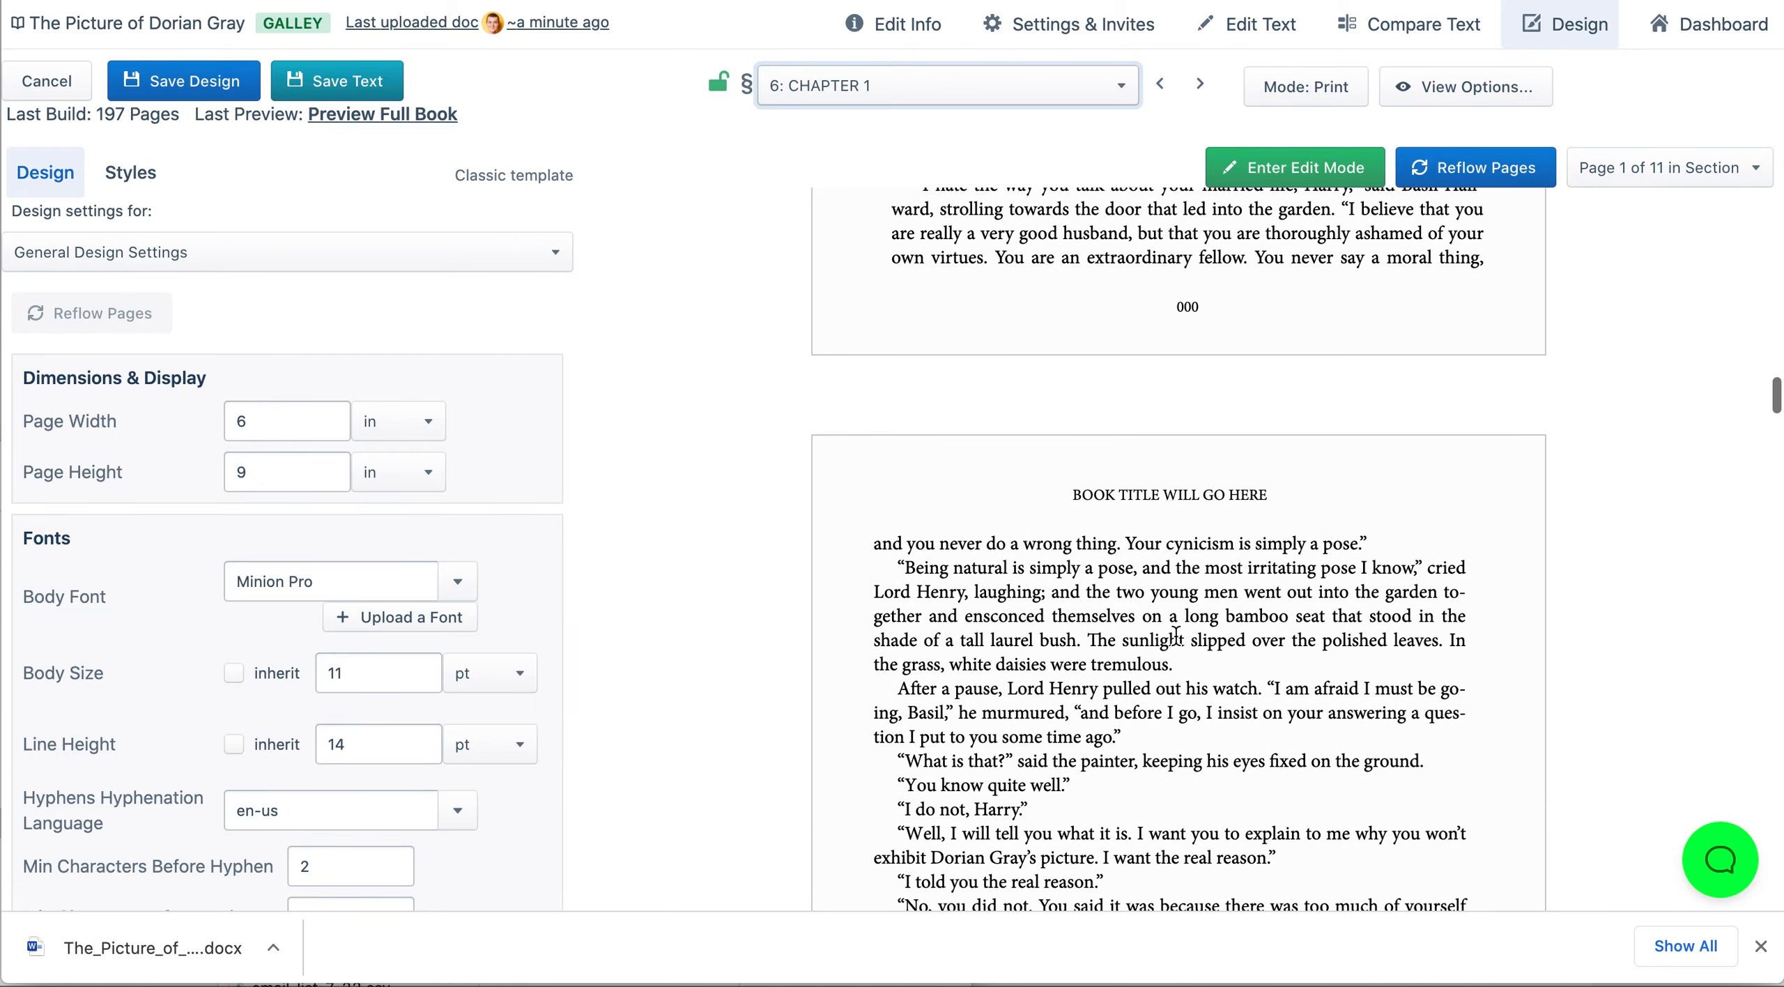
pyautogui.scroll(15, 1176, 636)
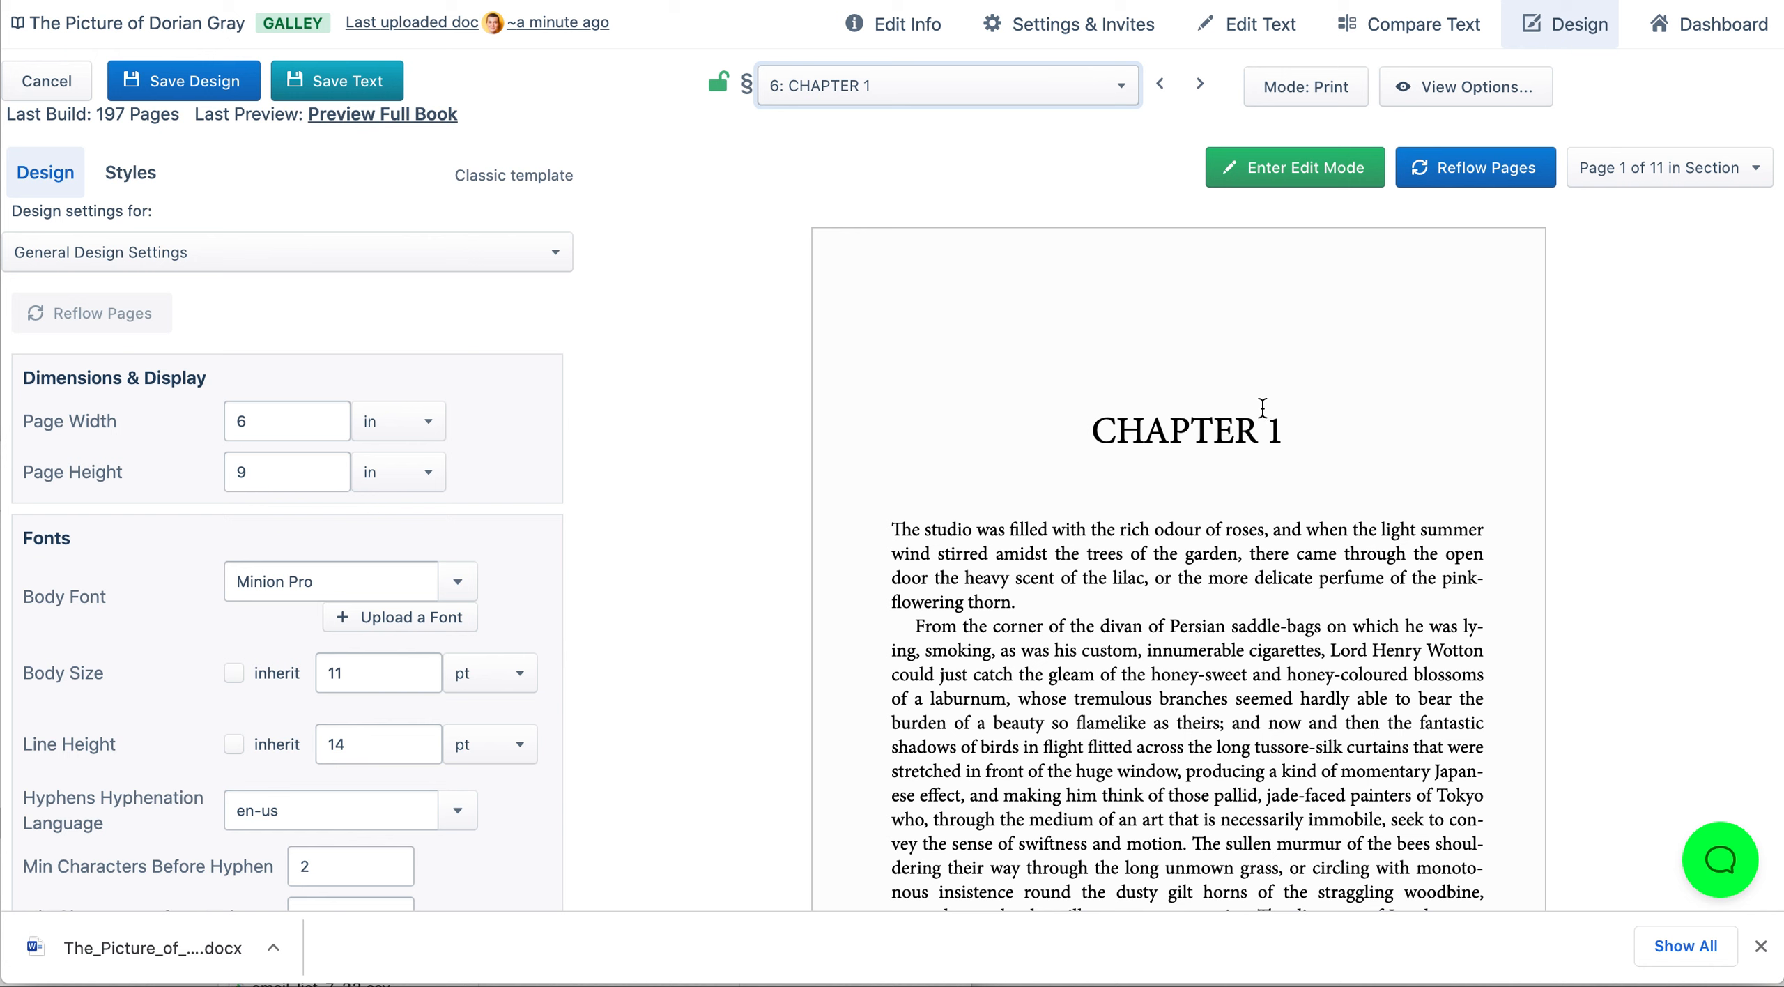
# Step: Set the page size to 5.5 in wide by 8.5 in high and reflow the CHAPTER 1 pages
pyautogui.doubleClick(256, 416)
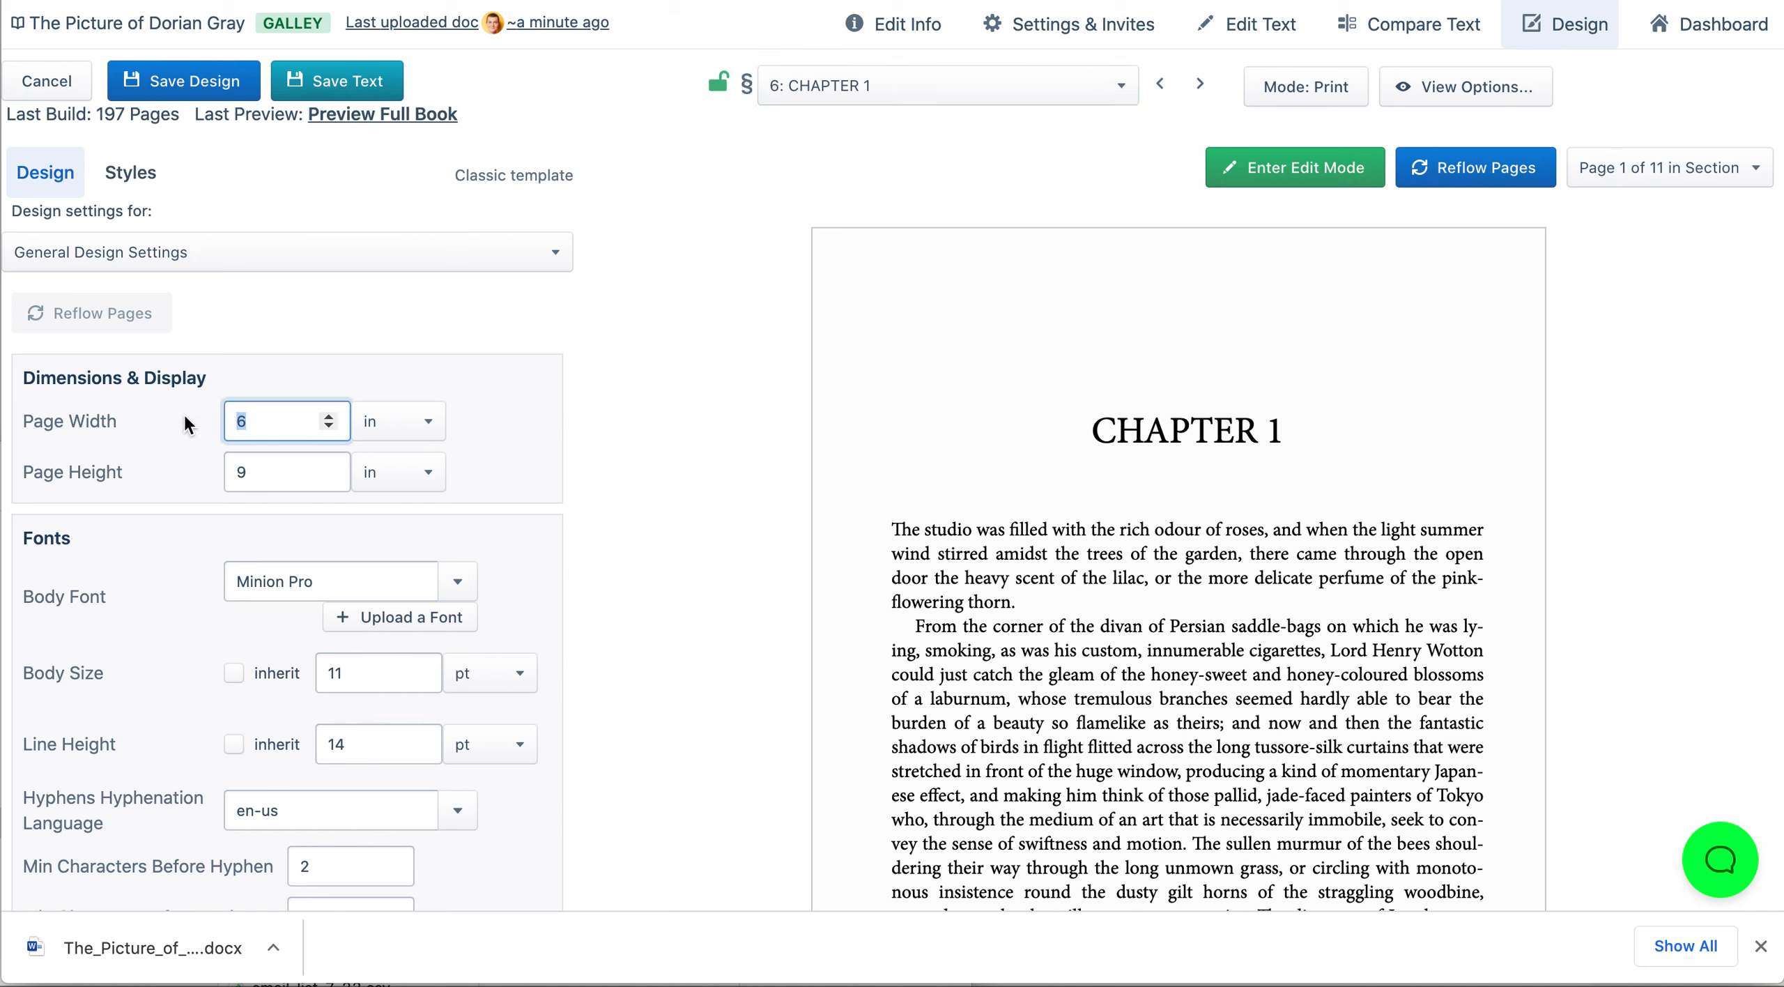
pyautogui.write('5.5')
pyautogui.click(267, 469)
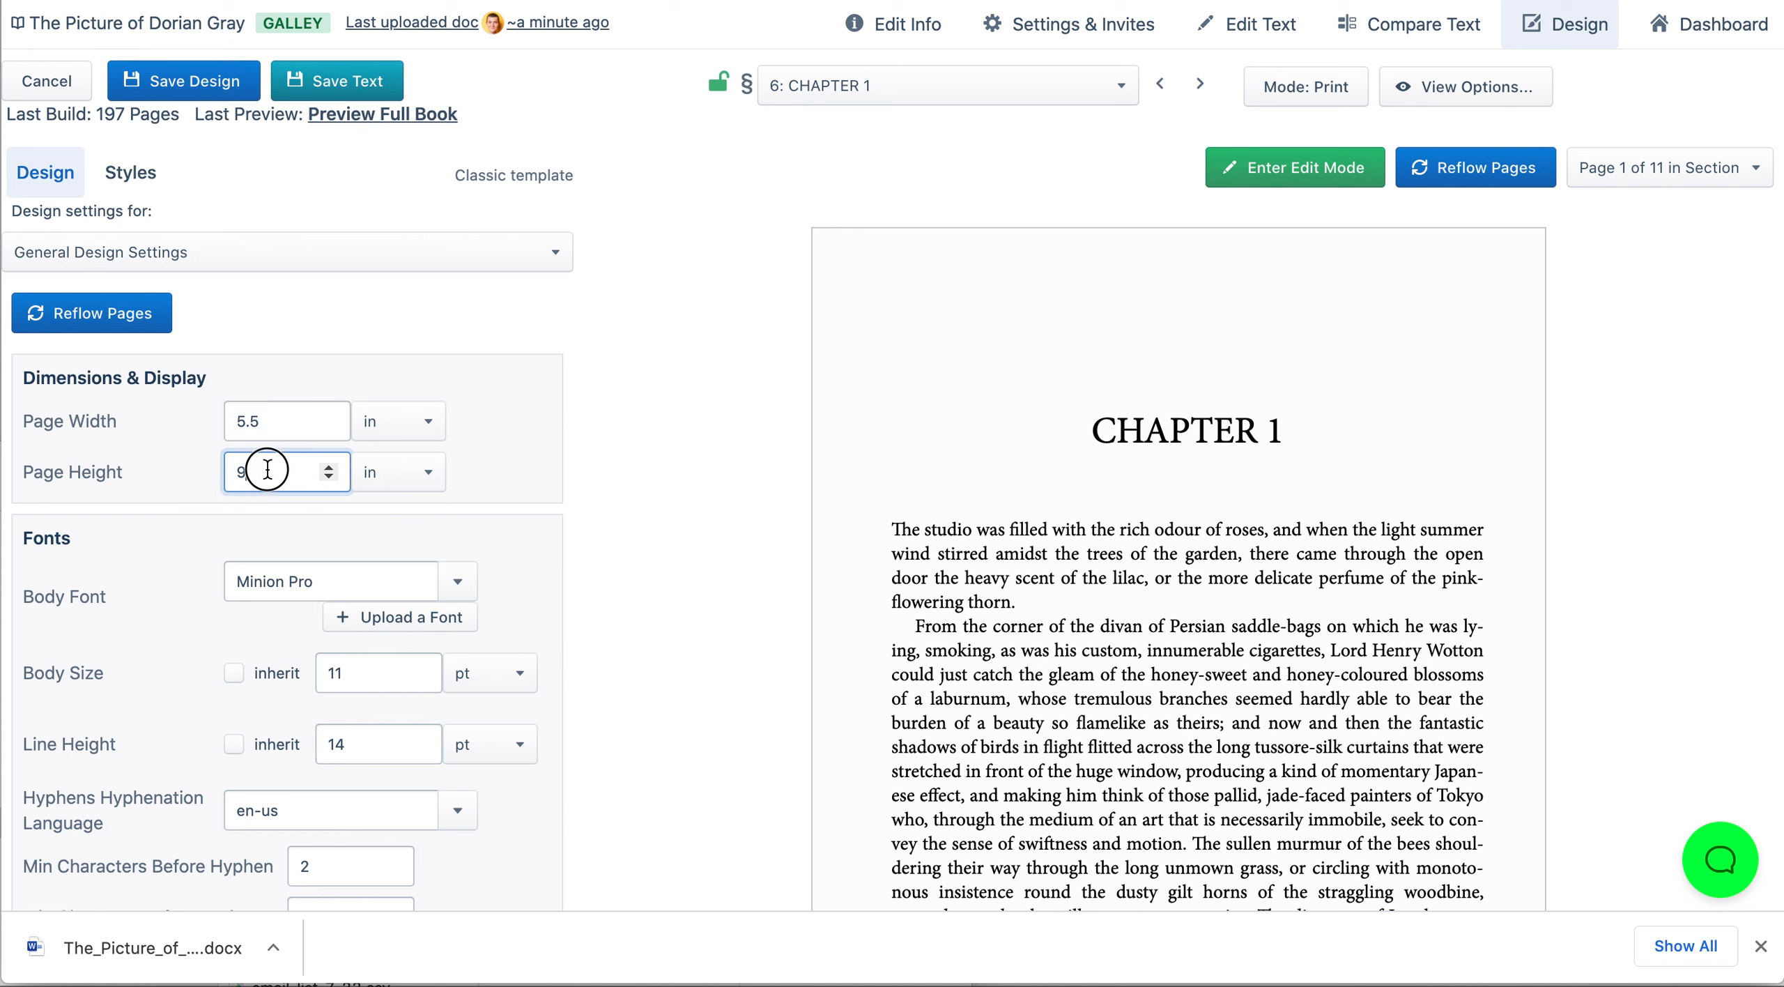
pyautogui.press('BackSpace')
pyautogui.write('8.5')
pyautogui.click(103, 322)
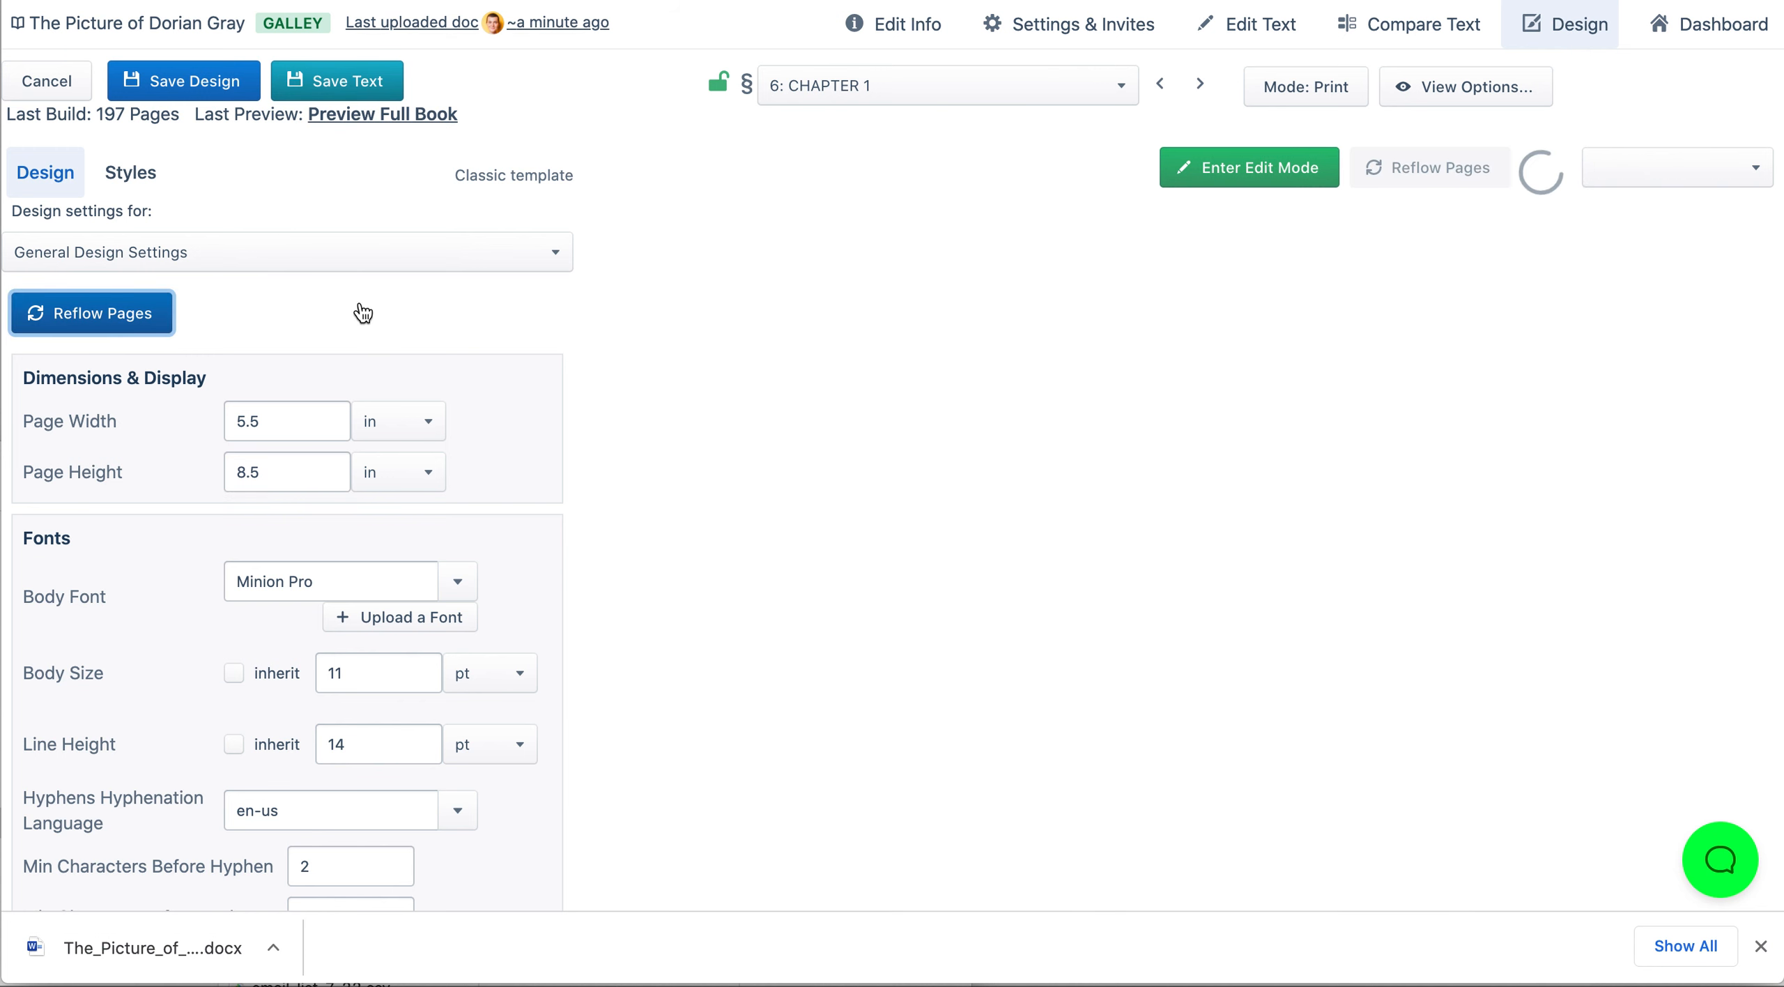
pyautogui.scroll(-10, 1178, 676)
pyautogui.scroll(-5, 1177, 687)
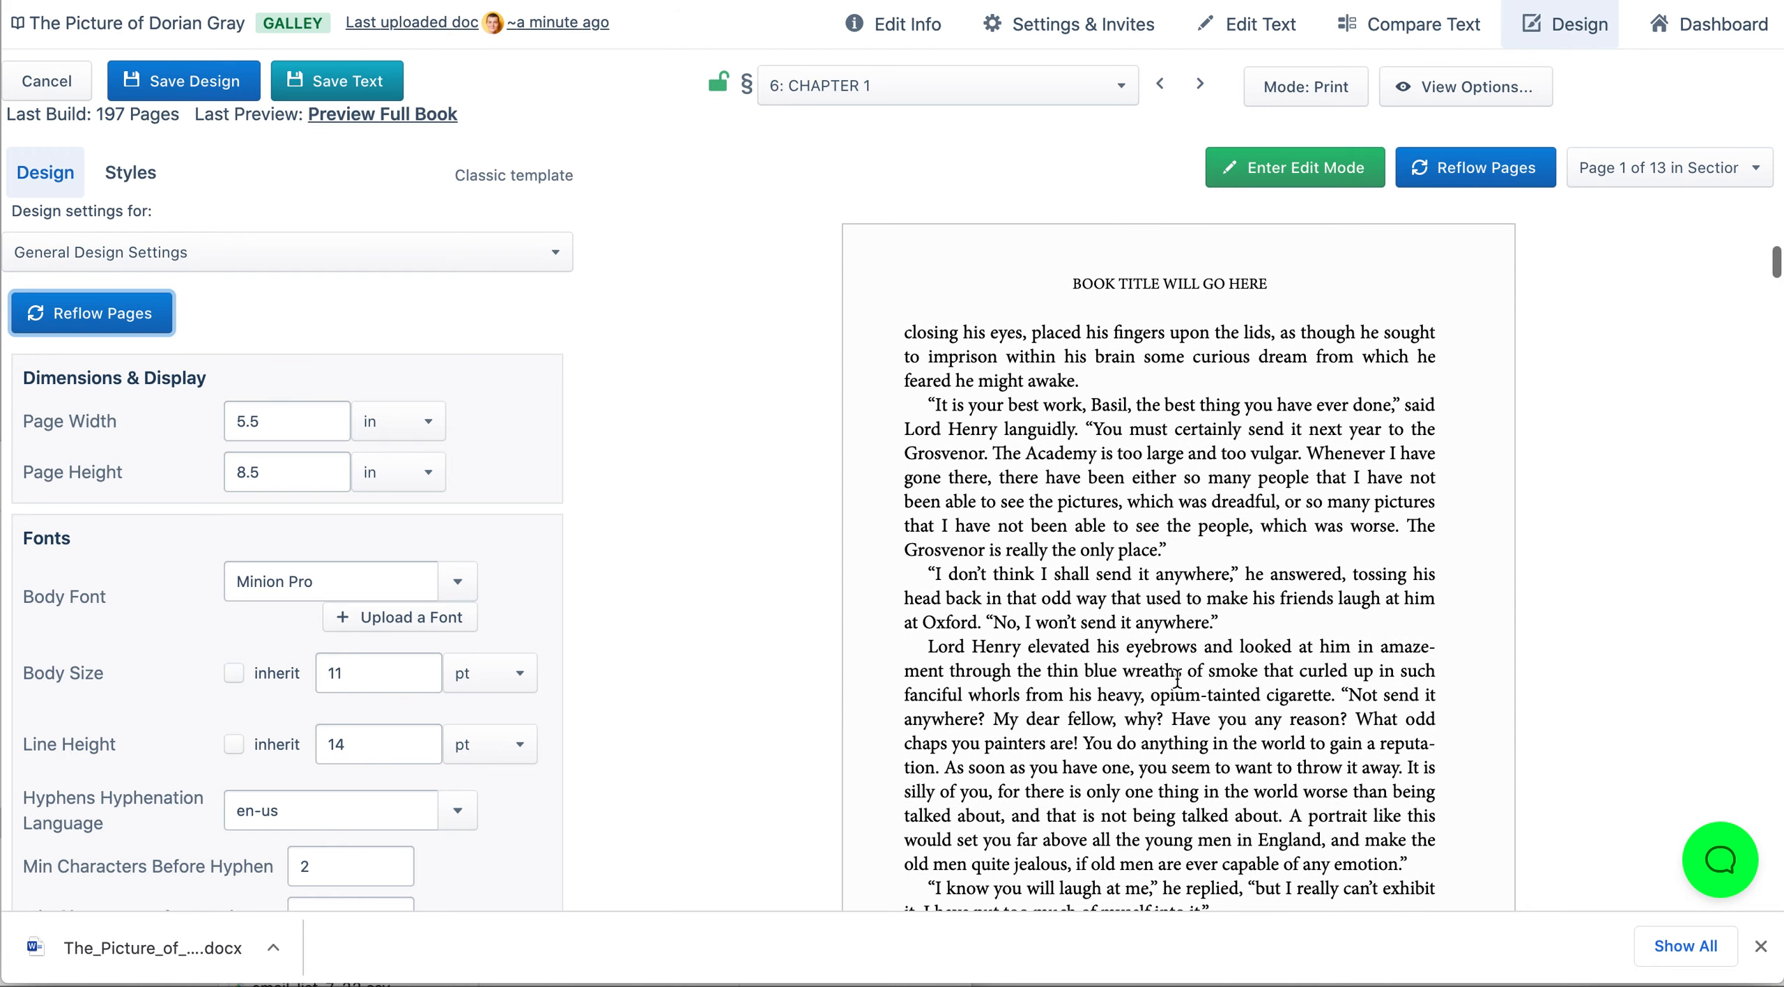
pyautogui.scroll(15, 1178, 680)
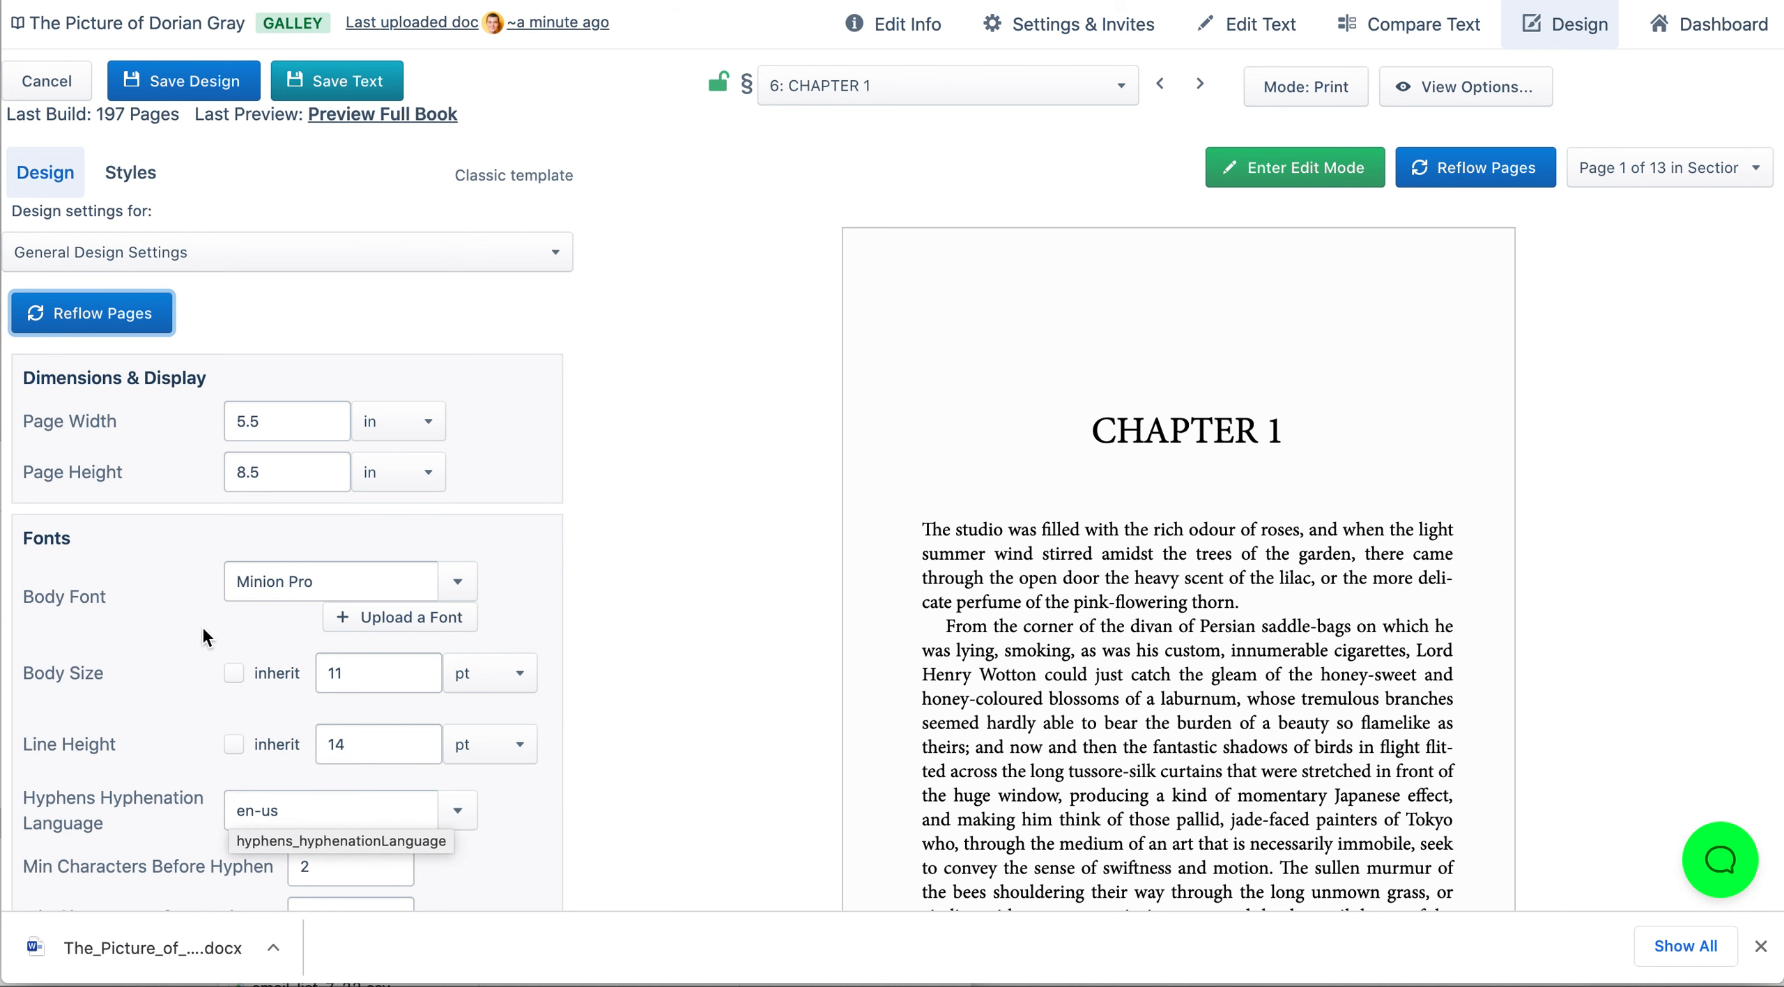
# Step: Review the general font and hyphenation settings, and check the Chapter page template's margin areas against the previewed running heads
pyautogui.scroll(-5, 202, 630)
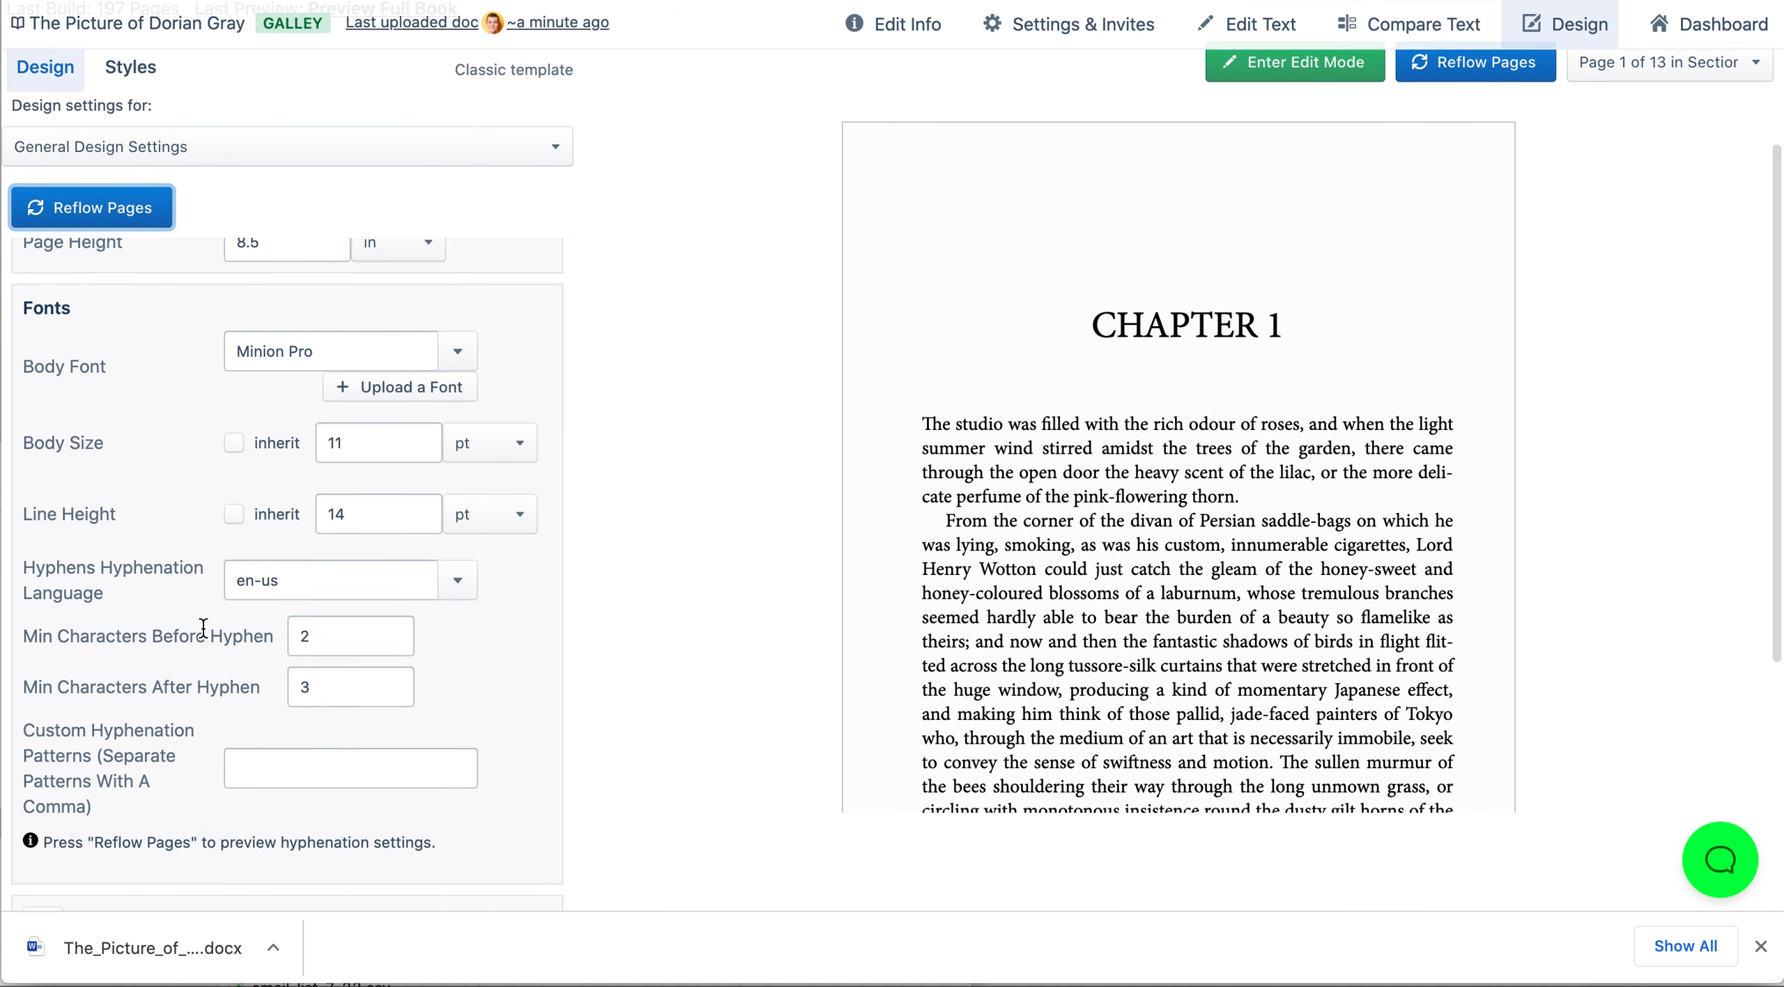
pyautogui.scroll(5, 203, 627)
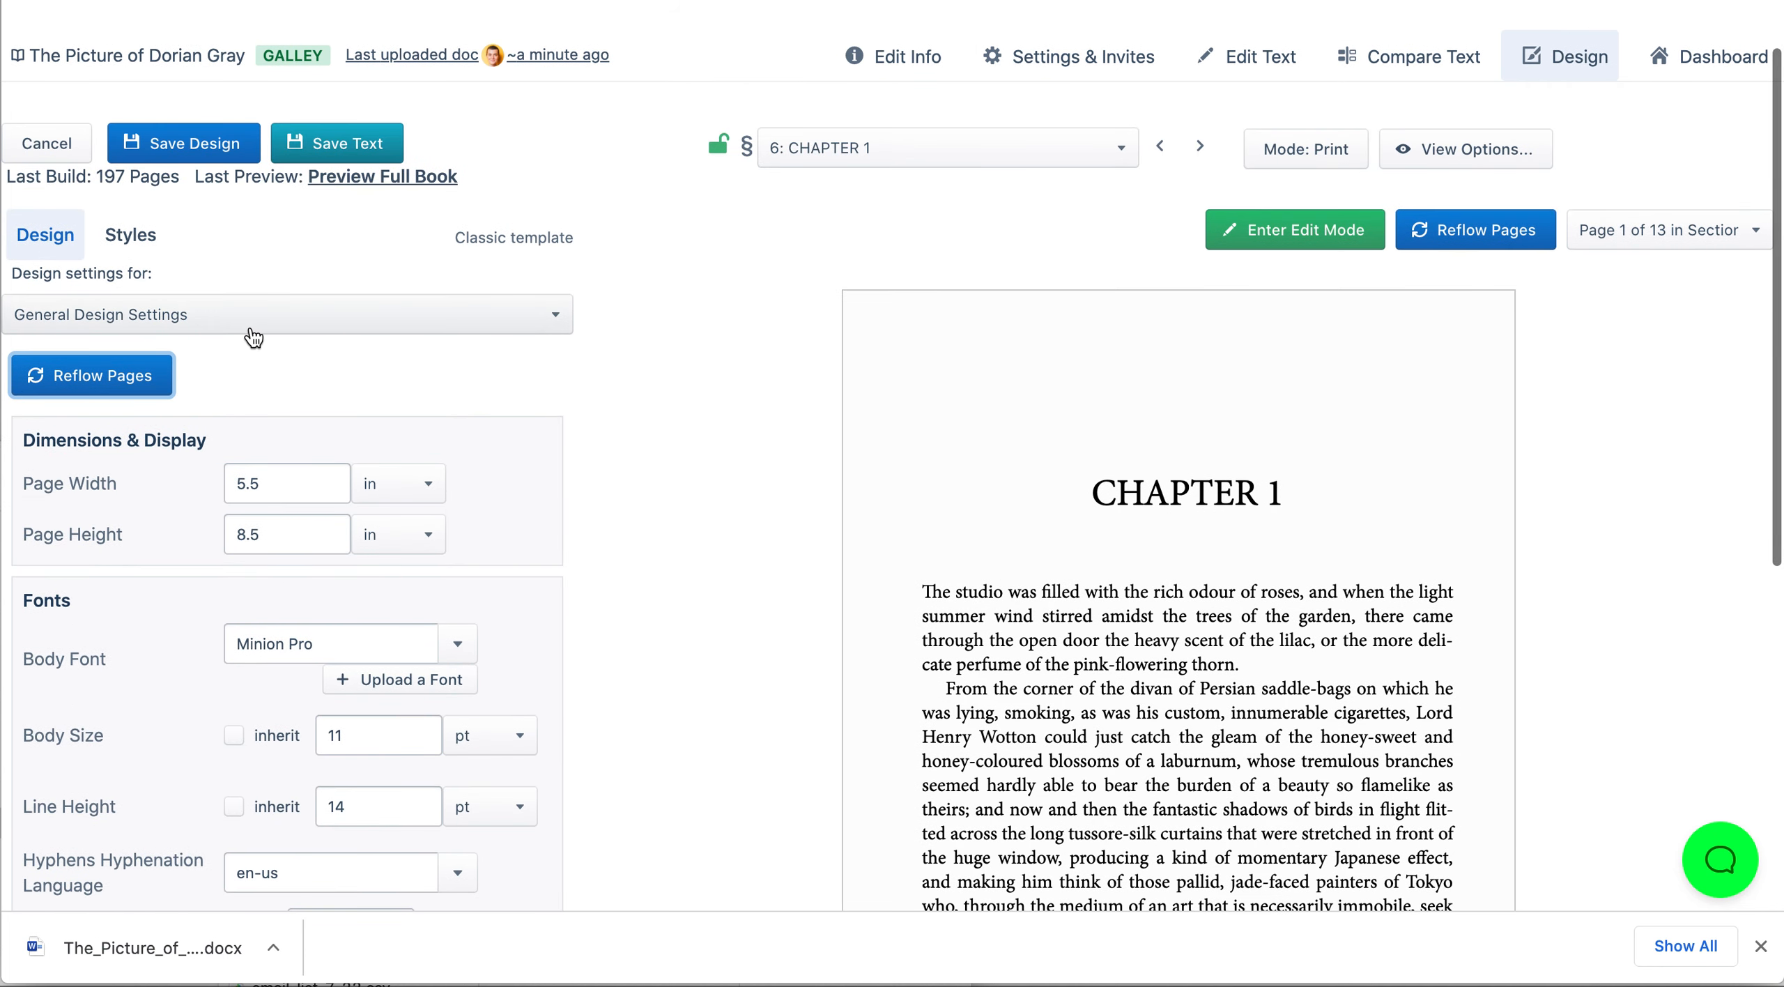
pyautogui.click(253, 338)
pyautogui.click(252, 341)
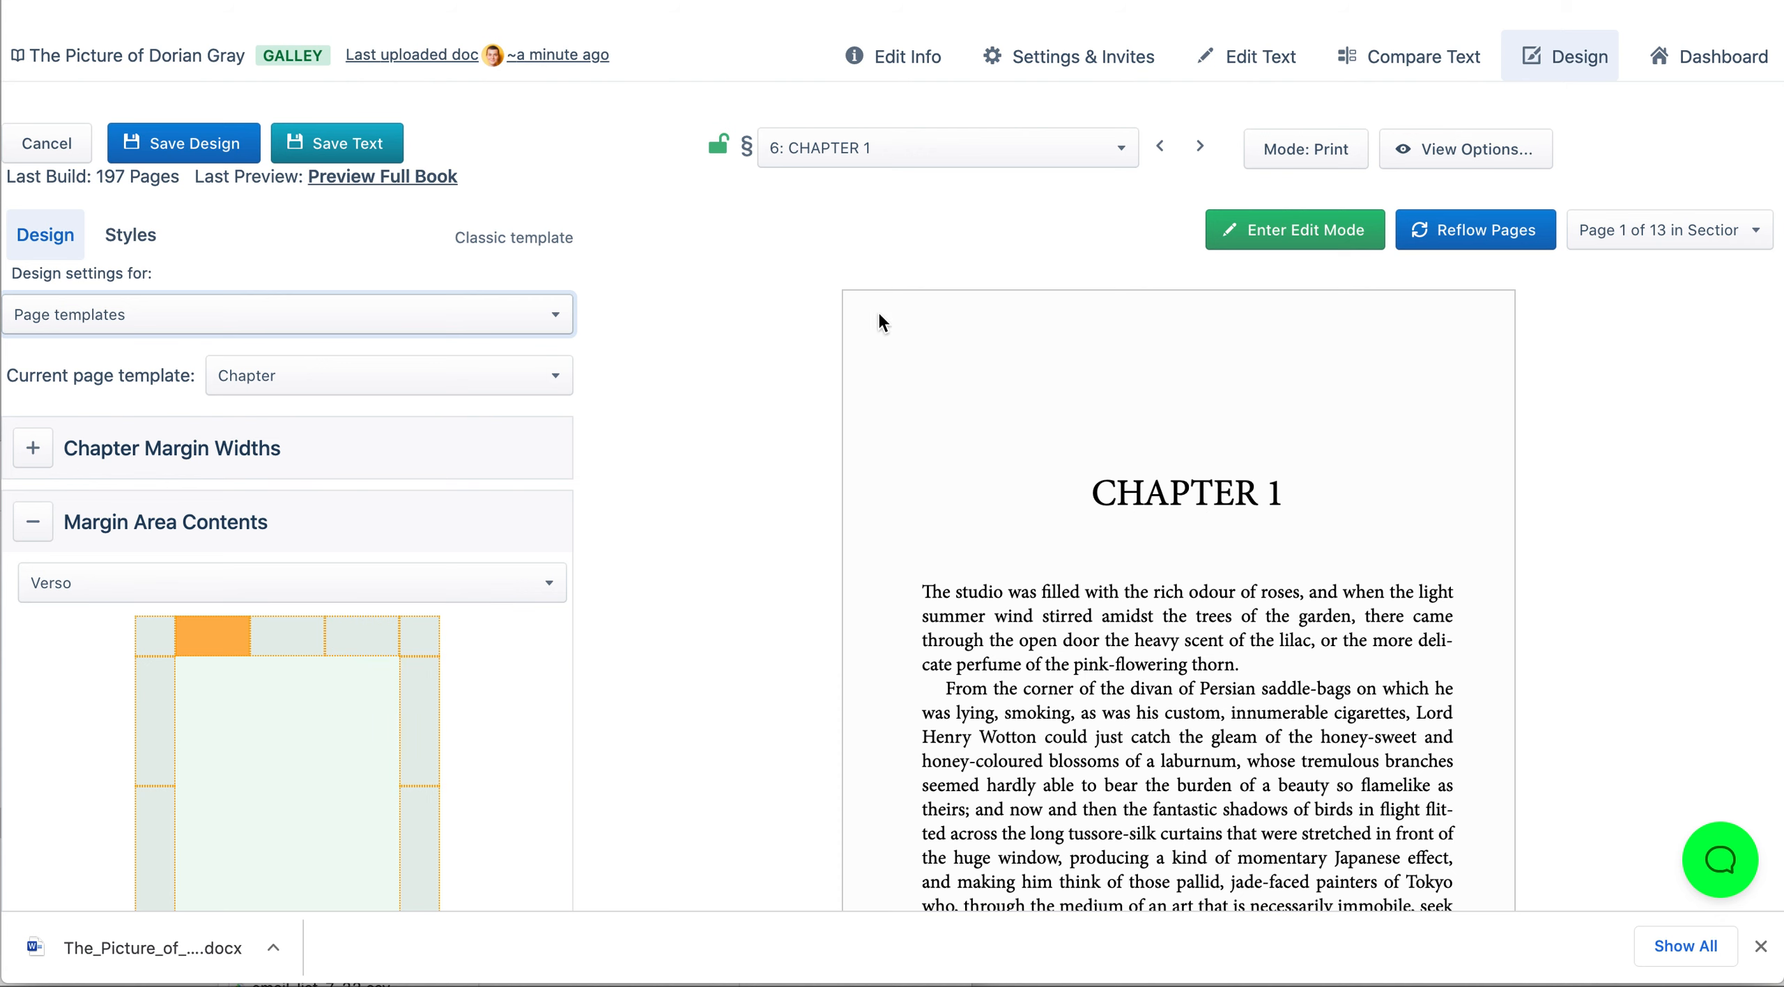
pyautogui.scroll(-10, 1268, 815)
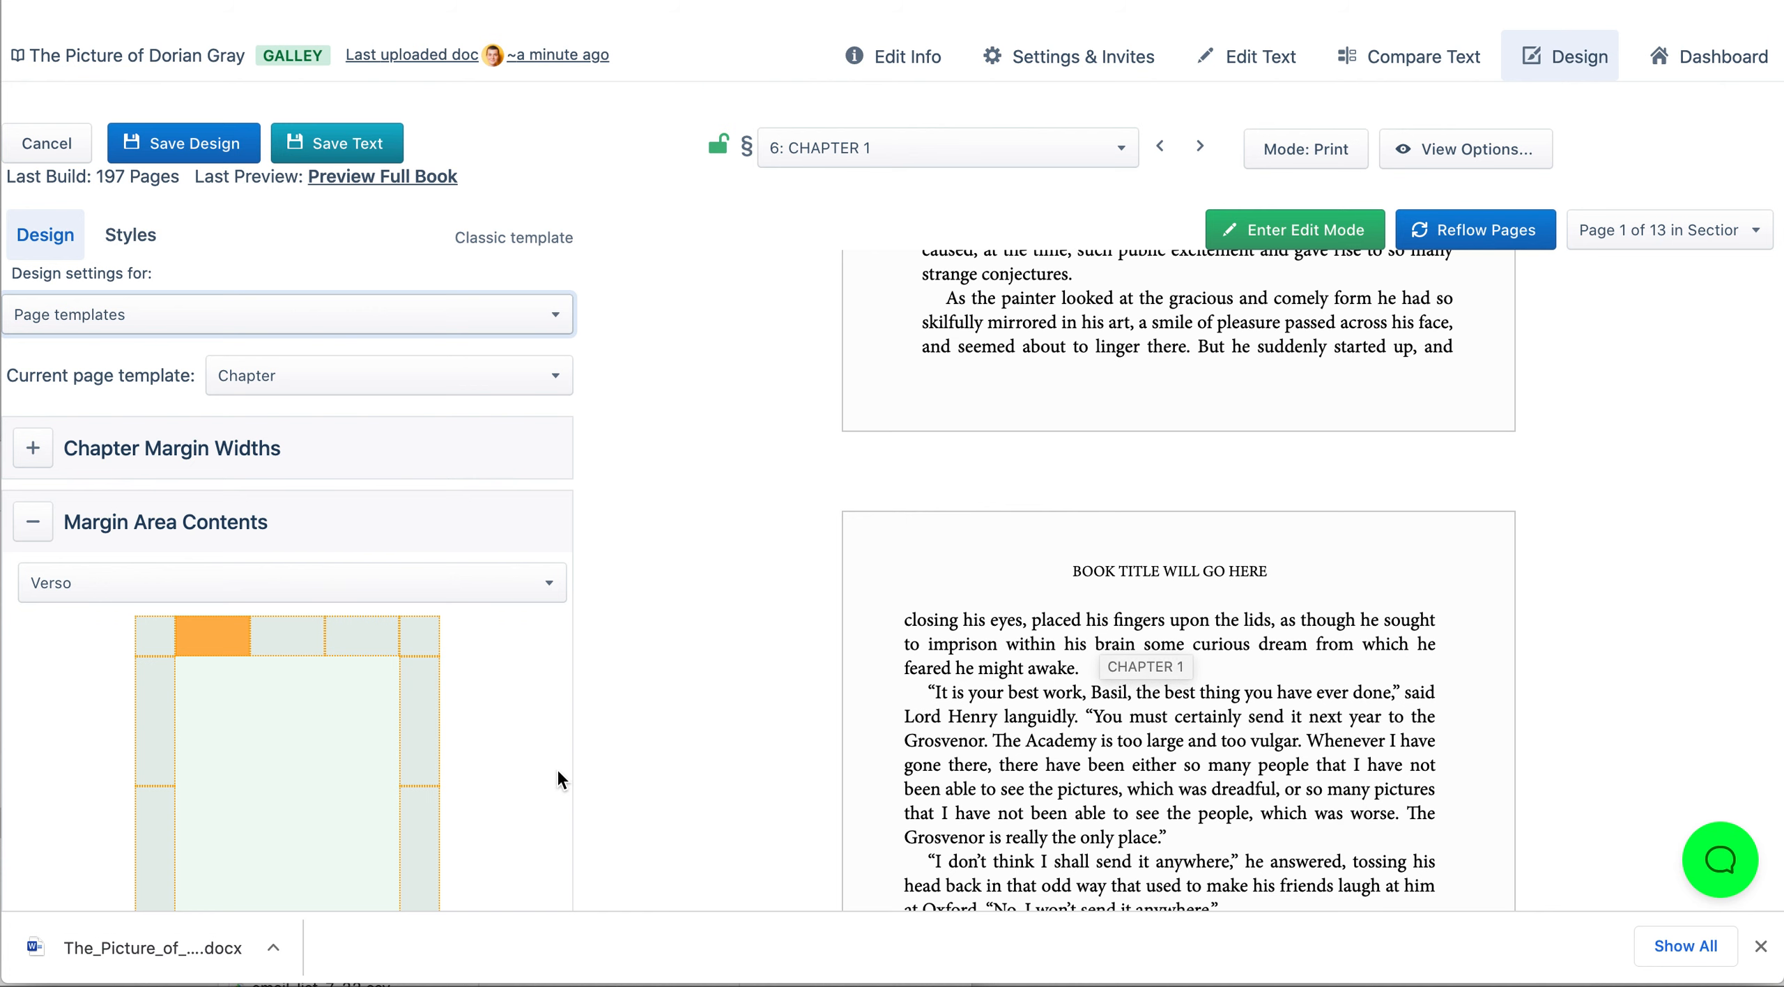
pyautogui.scroll(2, 478, 732)
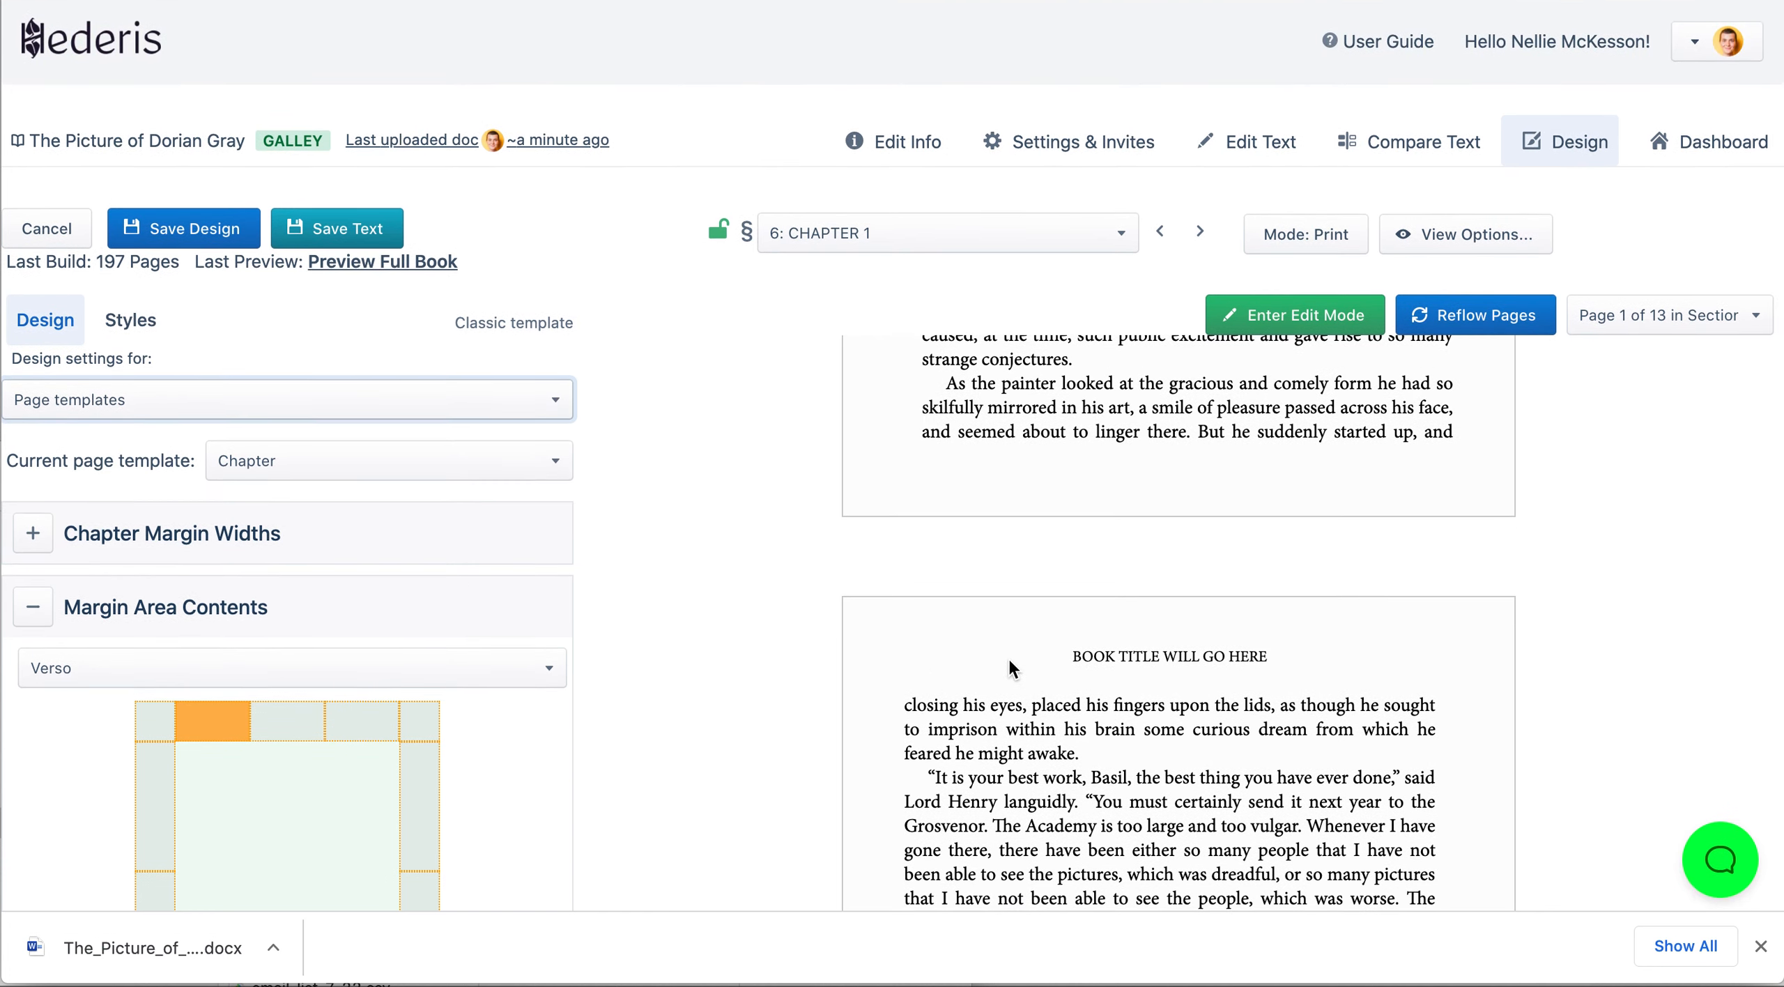
pyautogui.scroll(5, 1009, 660)
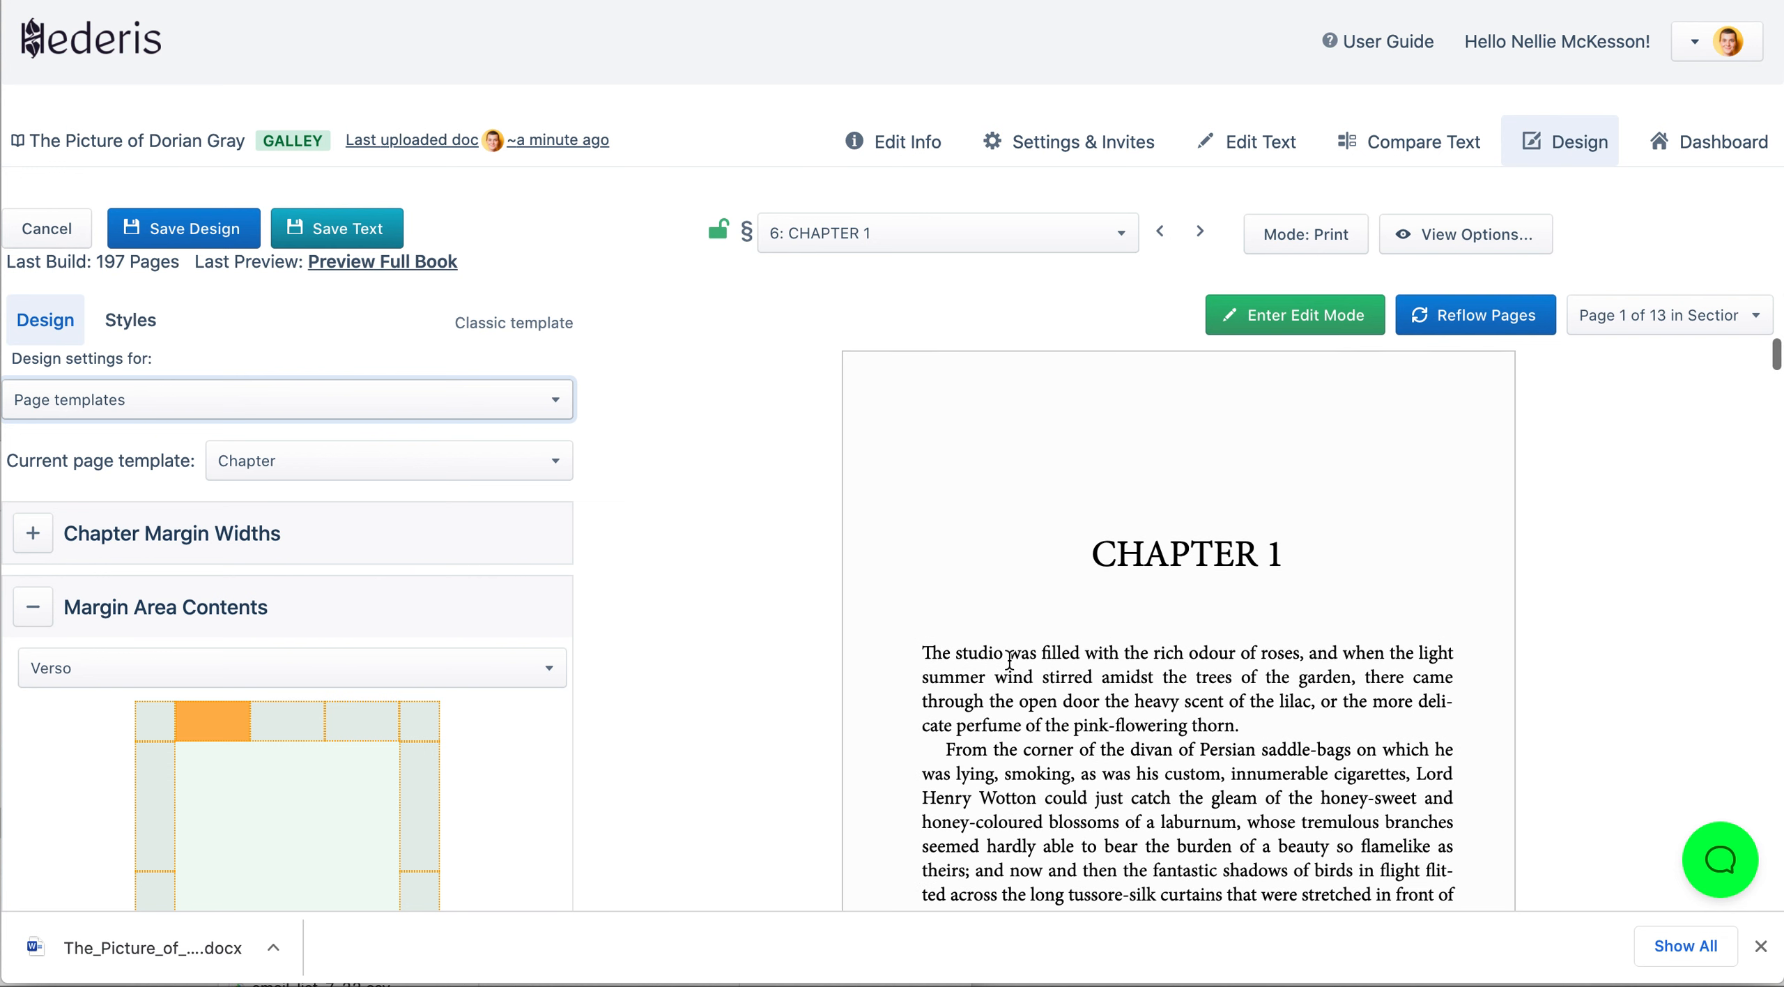
# Step: Select the CHAPTER 1 heading in the preview and review the design options available for all Chapter/Section titles
pyautogui.click(1195, 553)
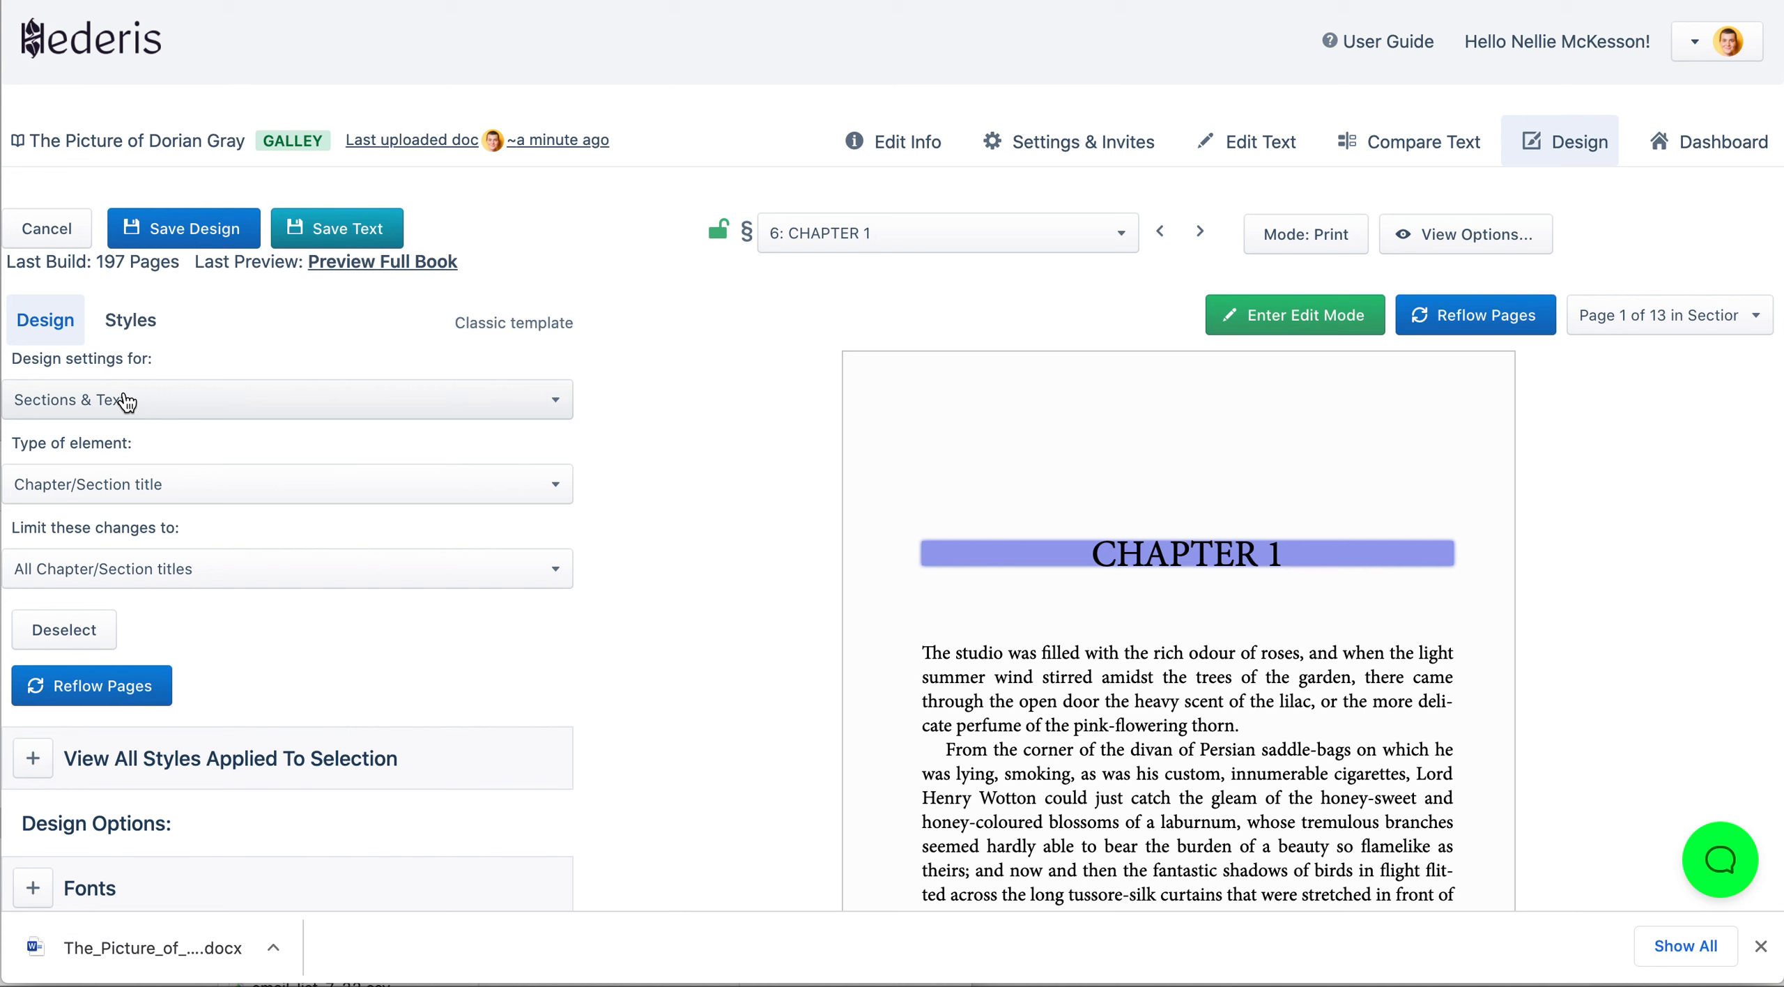
pyautogui.scroll(-5, 293, 760)
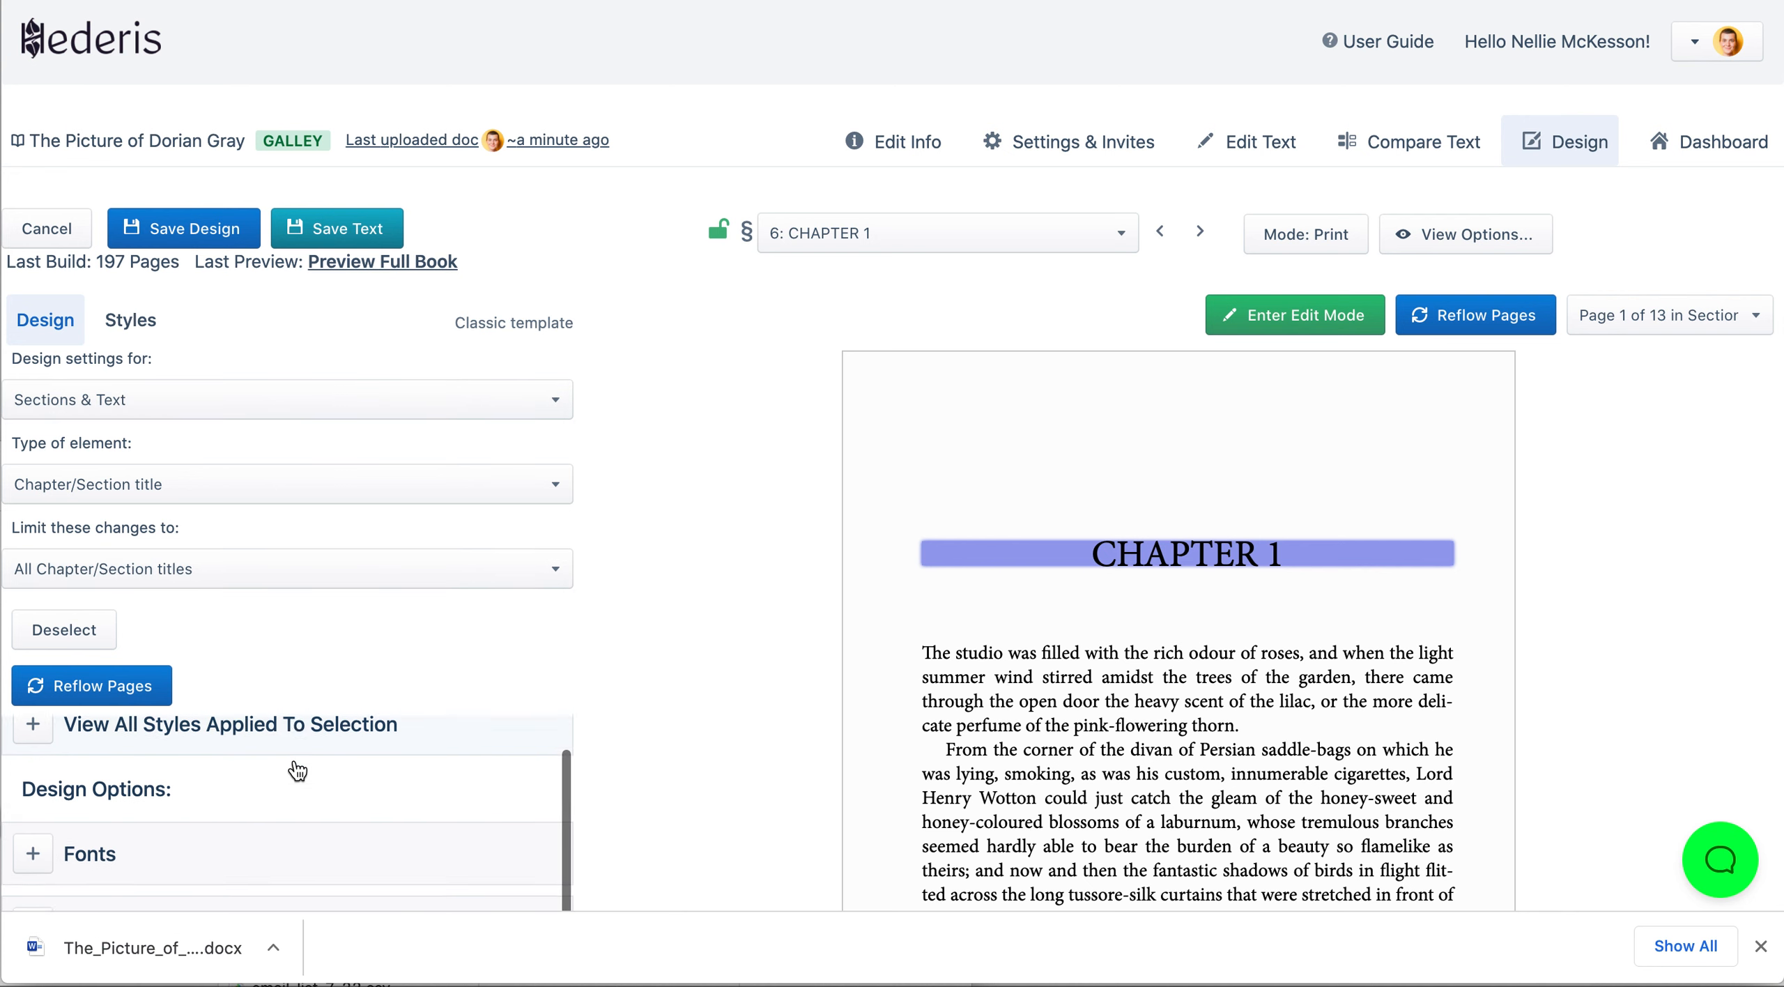
pyautogui.scroll(-3, 292, 767)
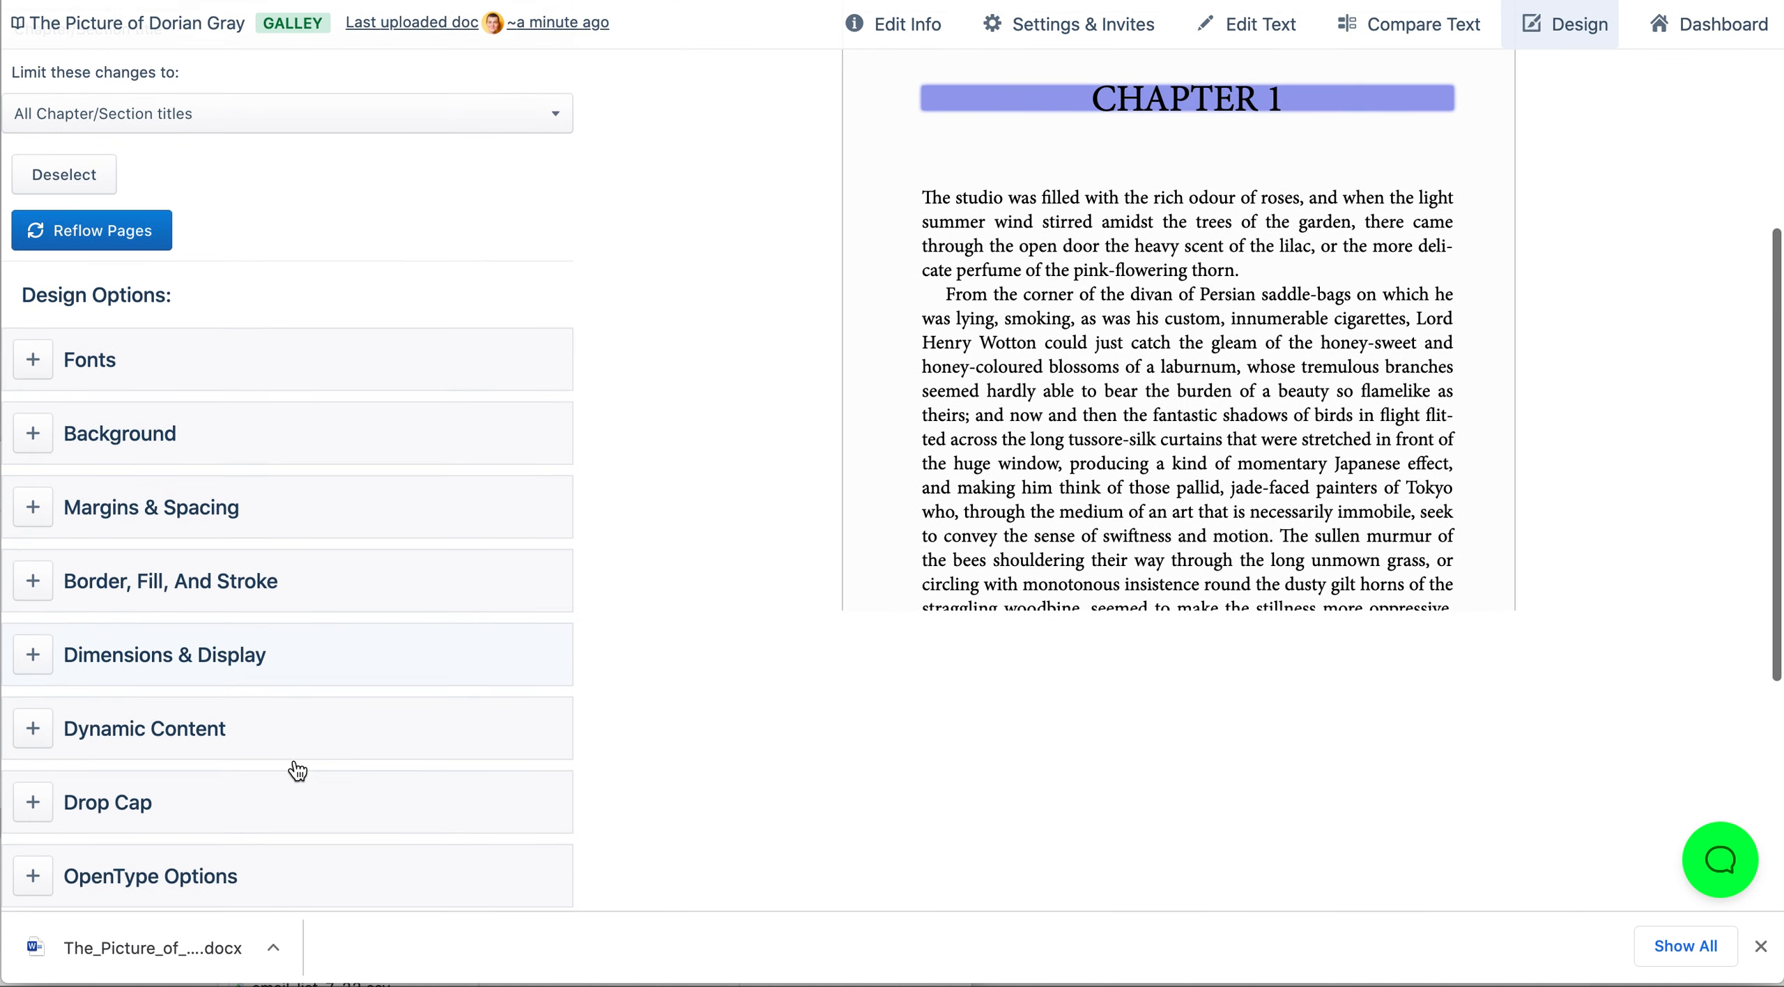
pyautogui.scroll(6, 255, 631)
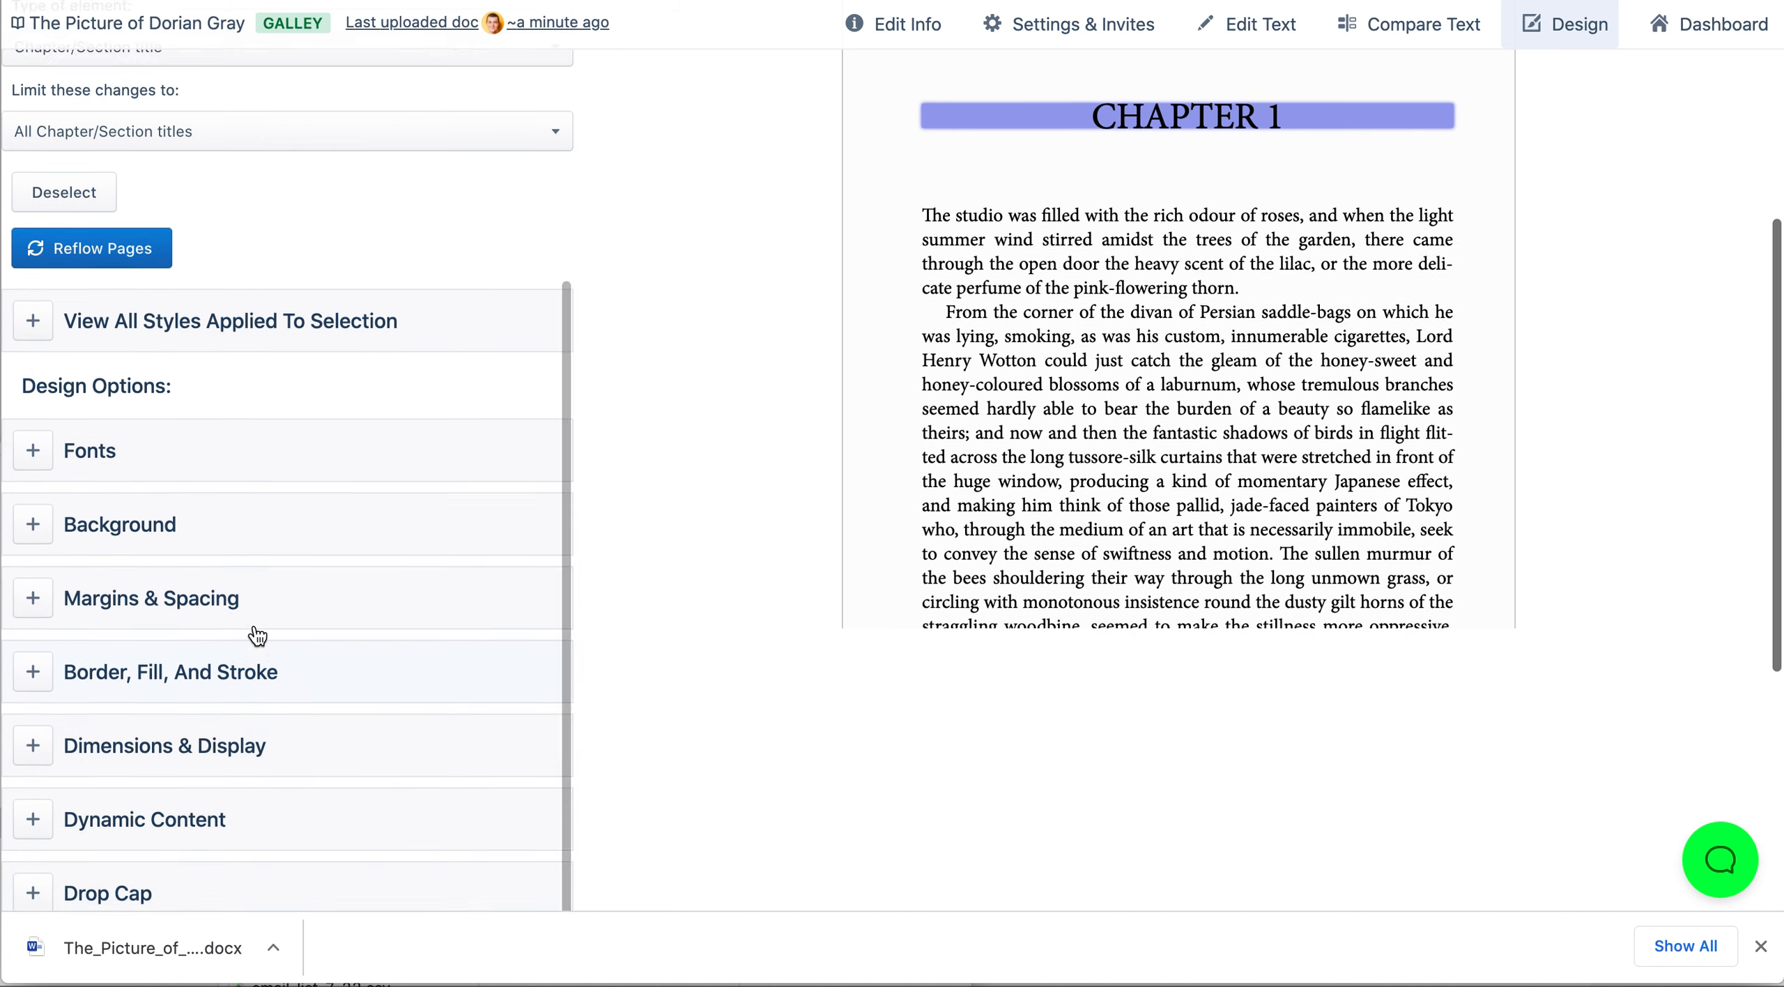
pyautogui.scroll(1, 256, 635)
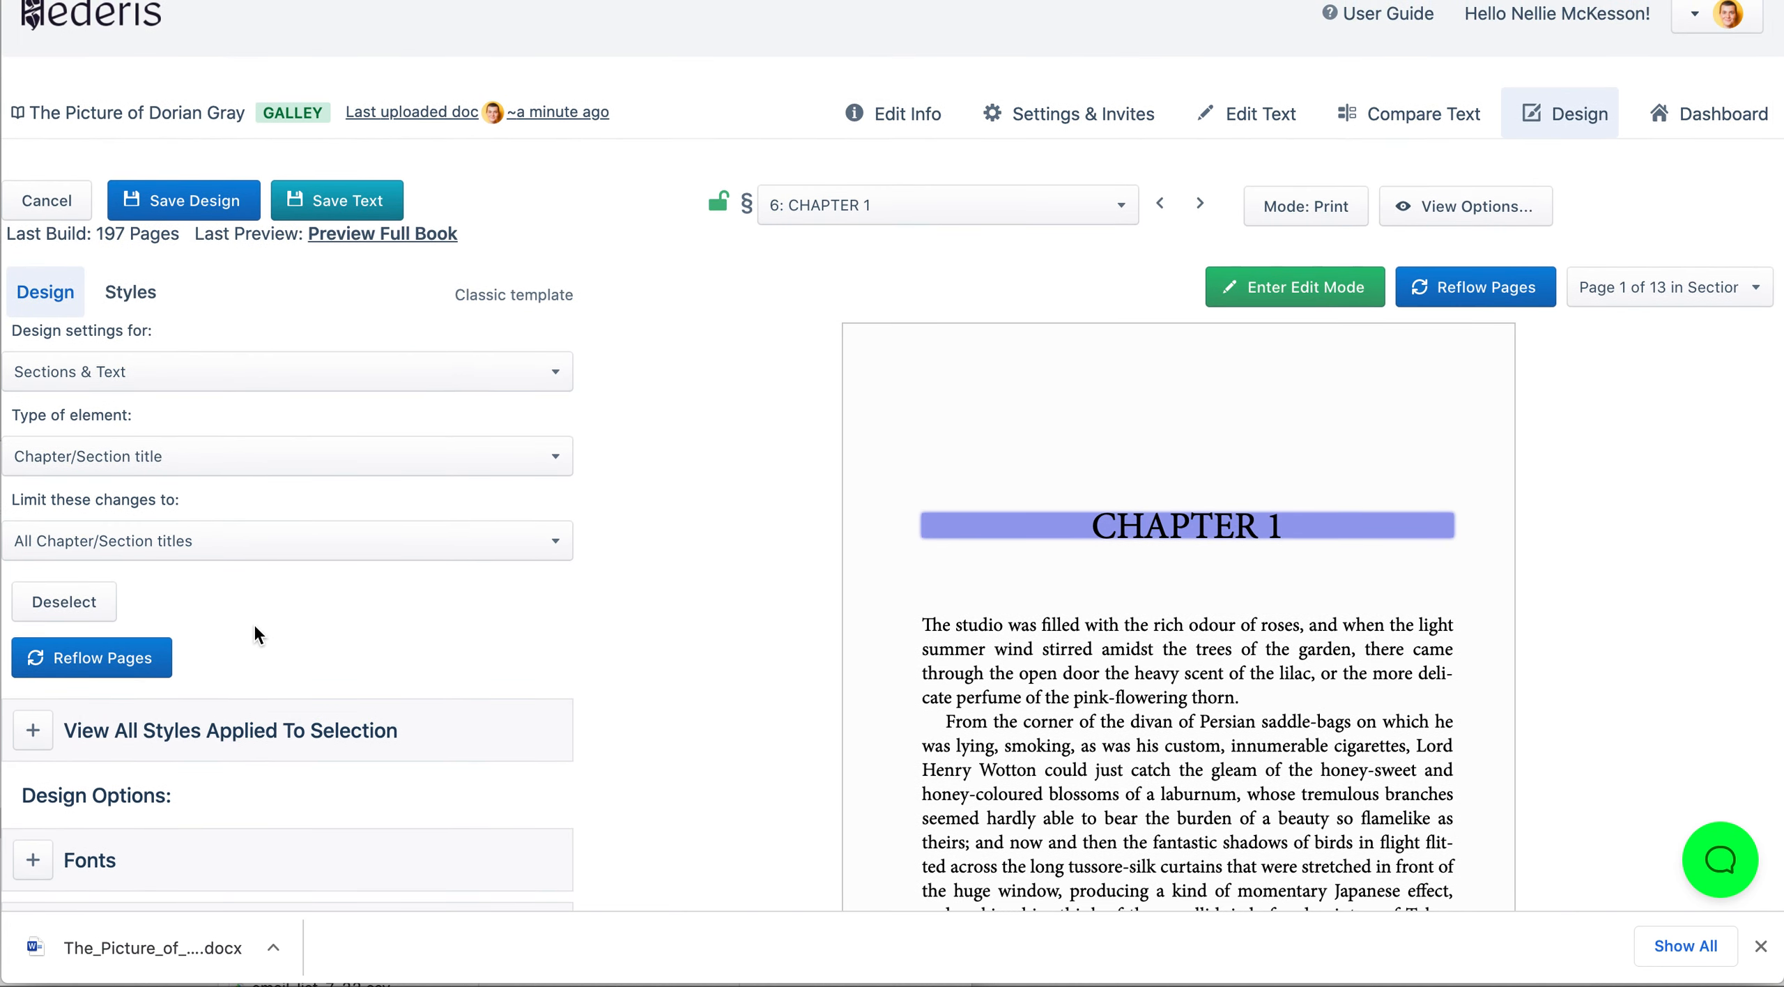
pyautogui.scroll(1, 282, 617)
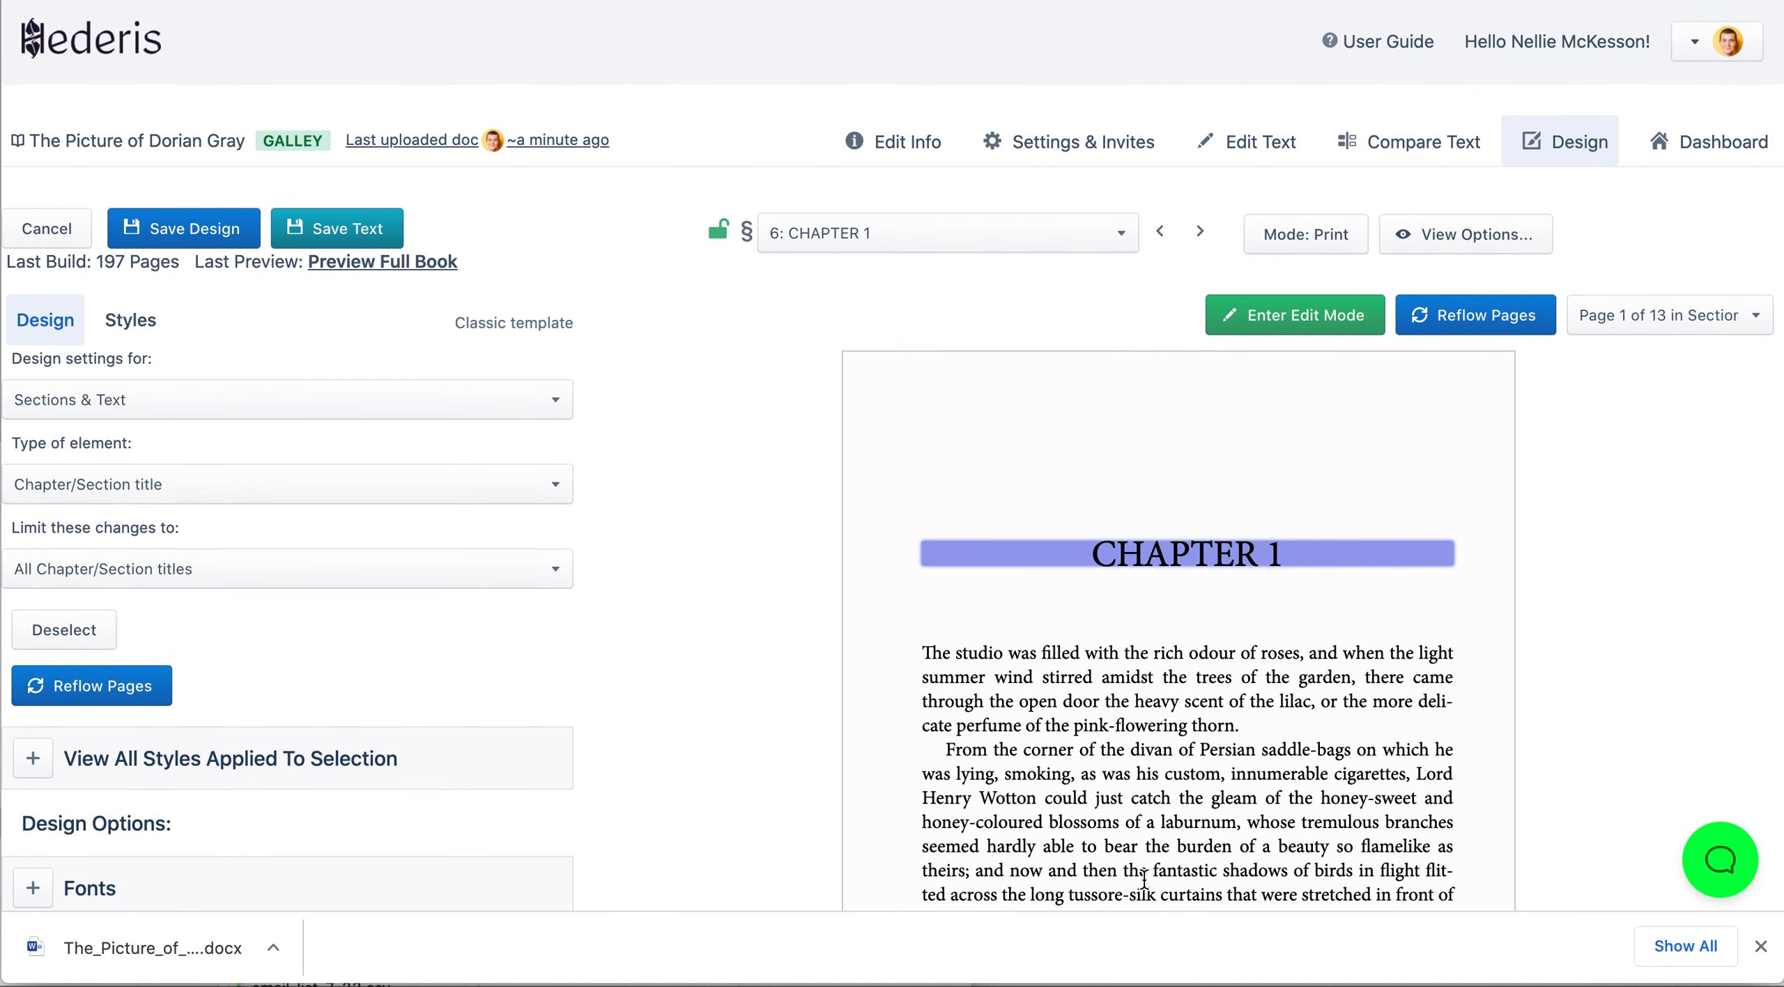
# Step: Save both the design and the text, and return to the project dashboard
pyautogui.click(192, 237)
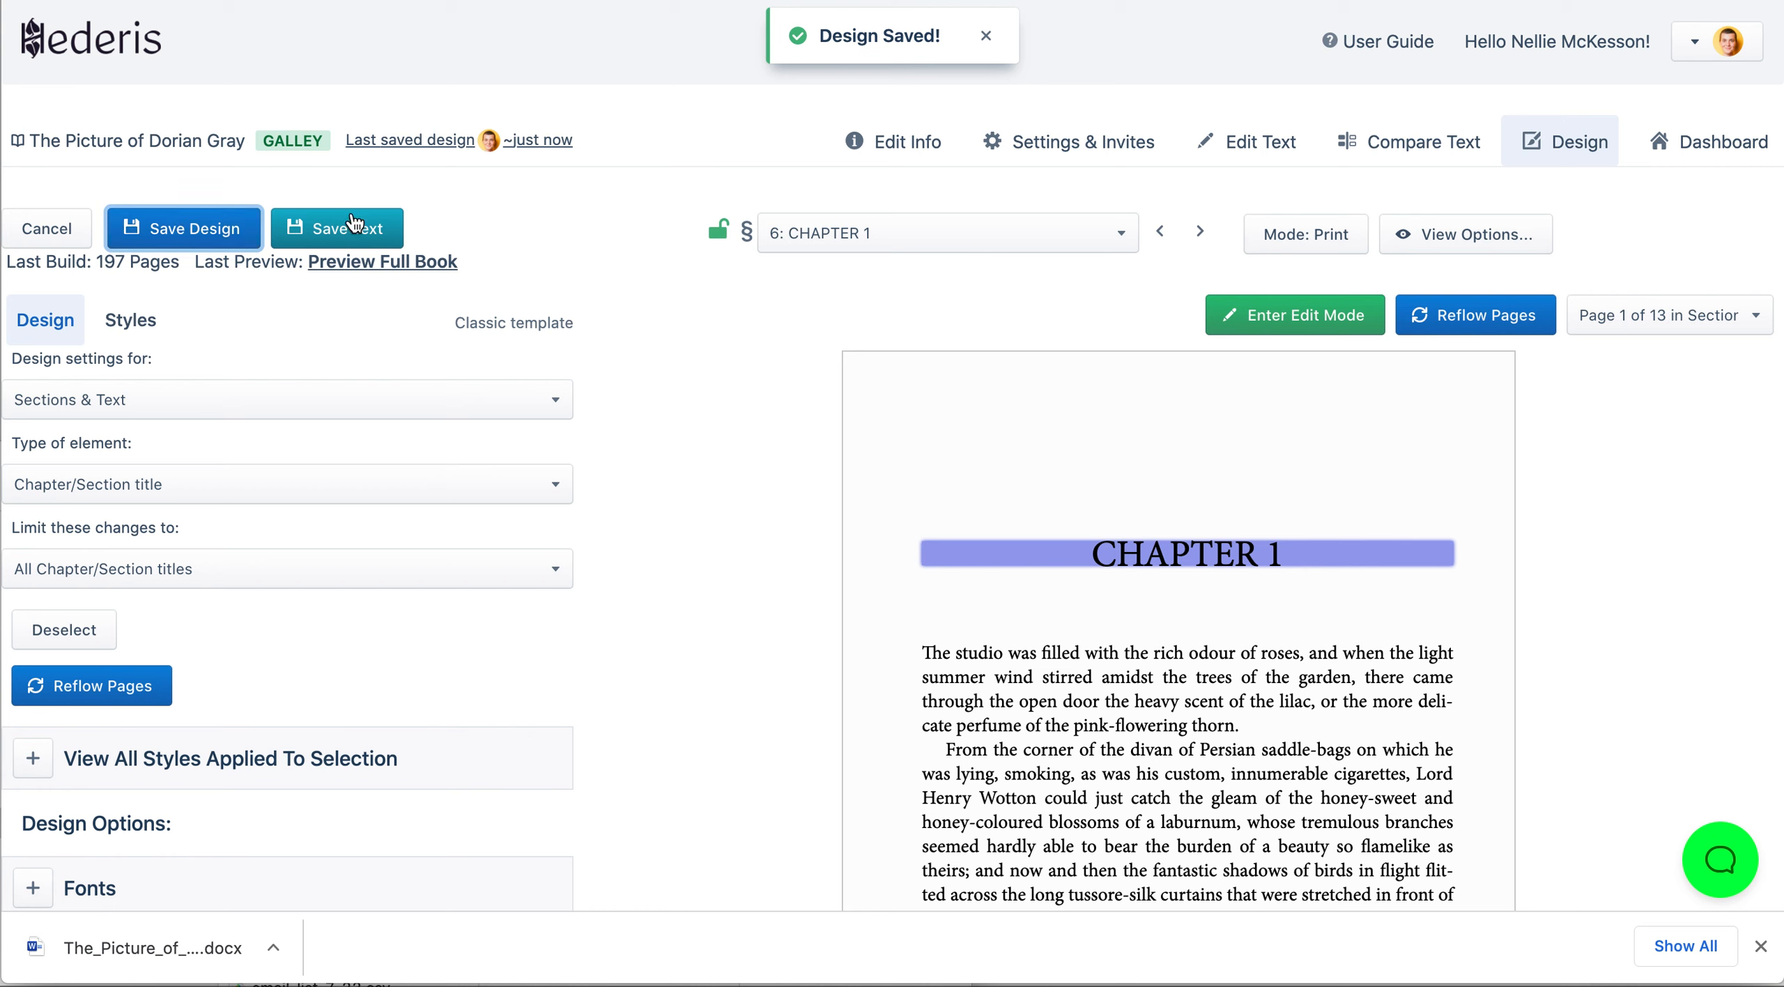
pyautogui.click(323, 237)
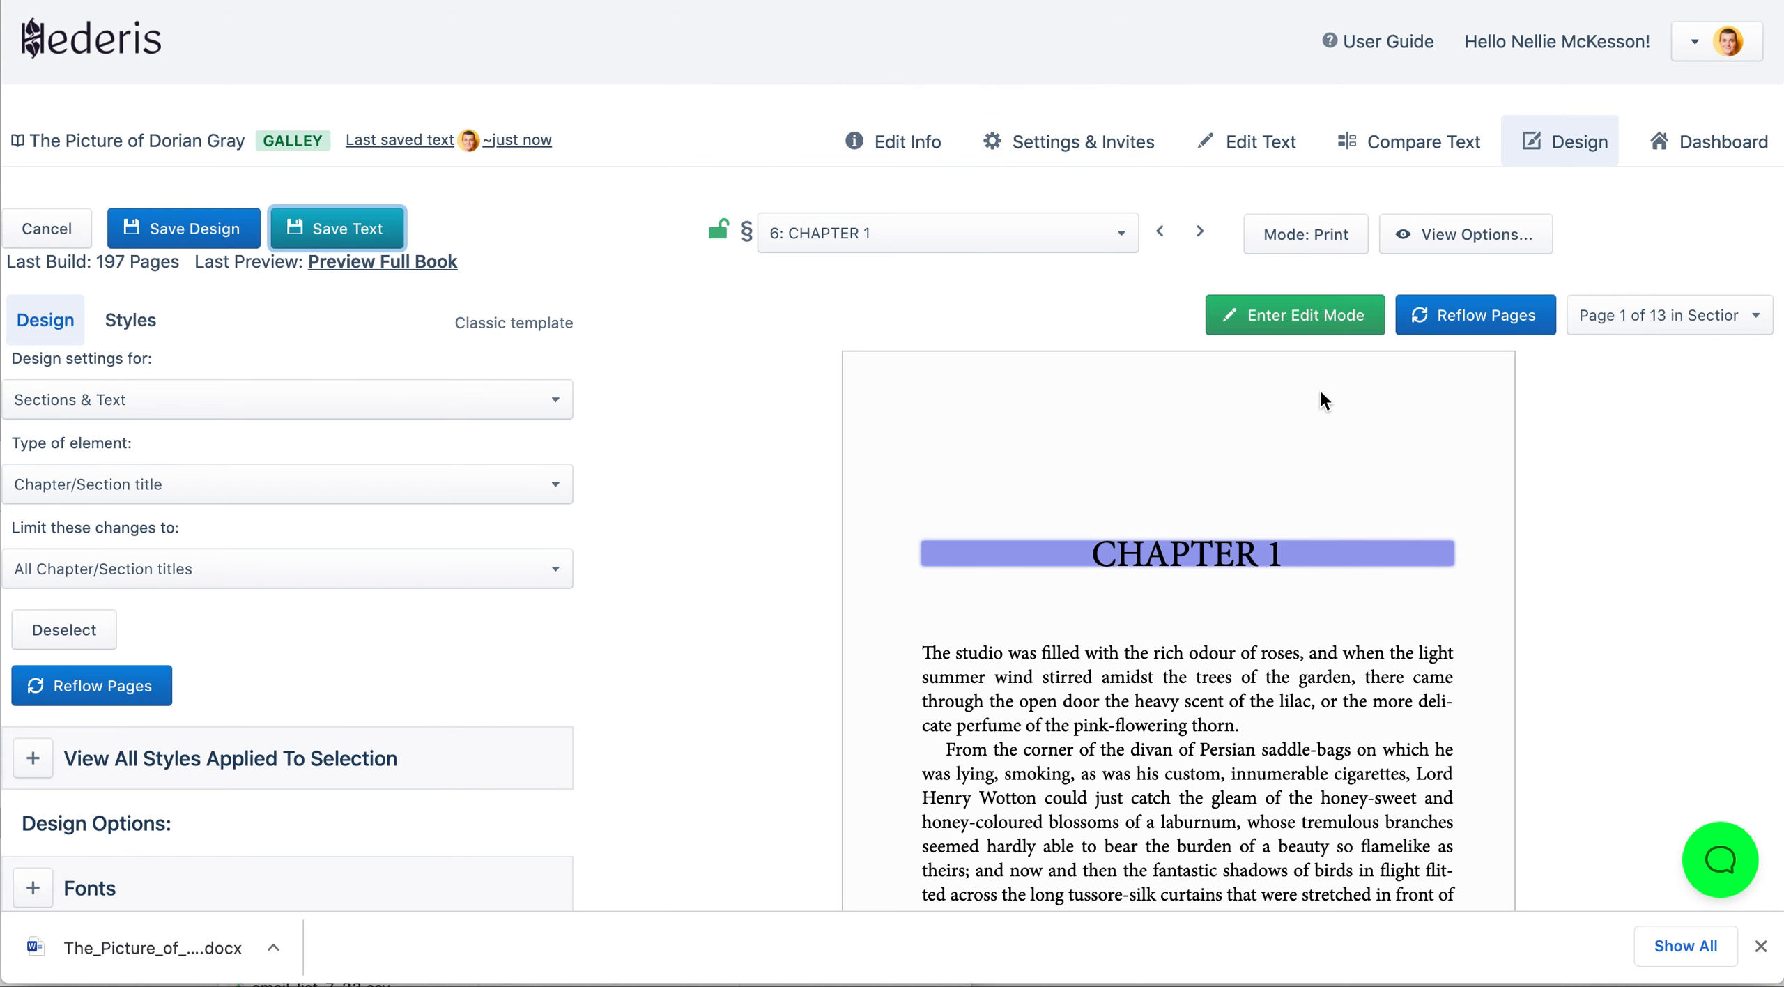
pyautogui.click(1711, 145)
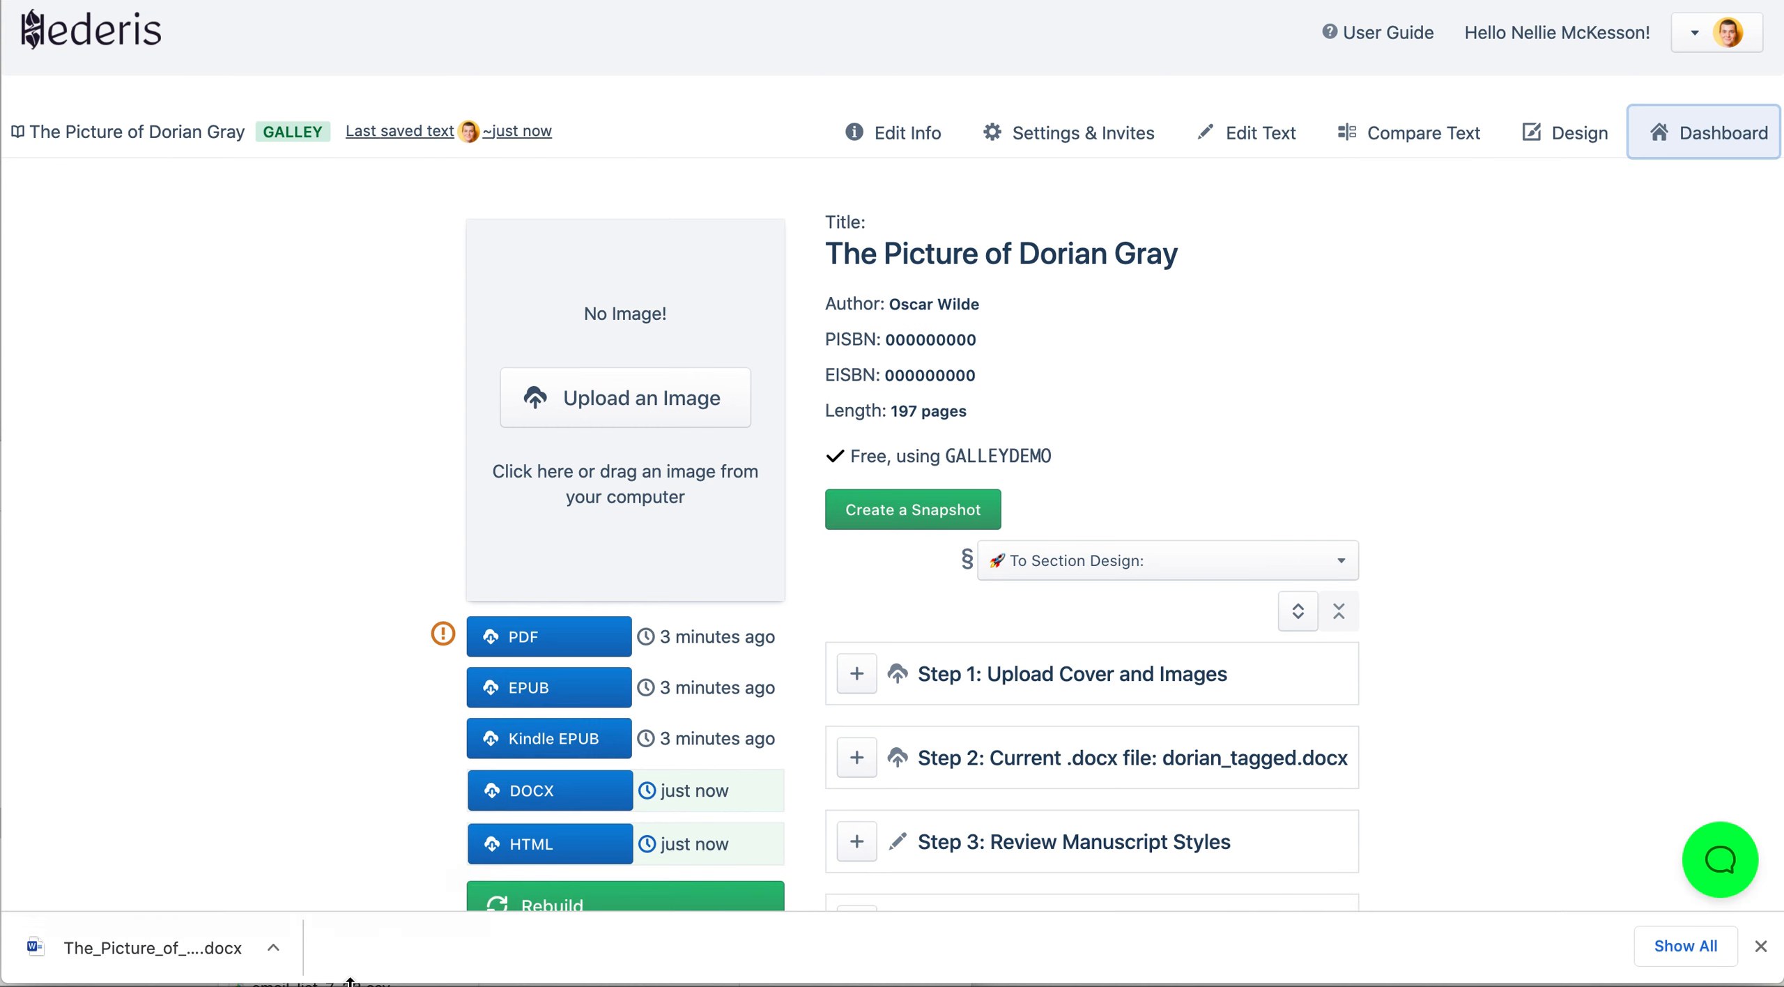
# Step: Upload cover.jpg from the tutorials folder in Finder as the book's cover image
pyautogui.click(550, 985)
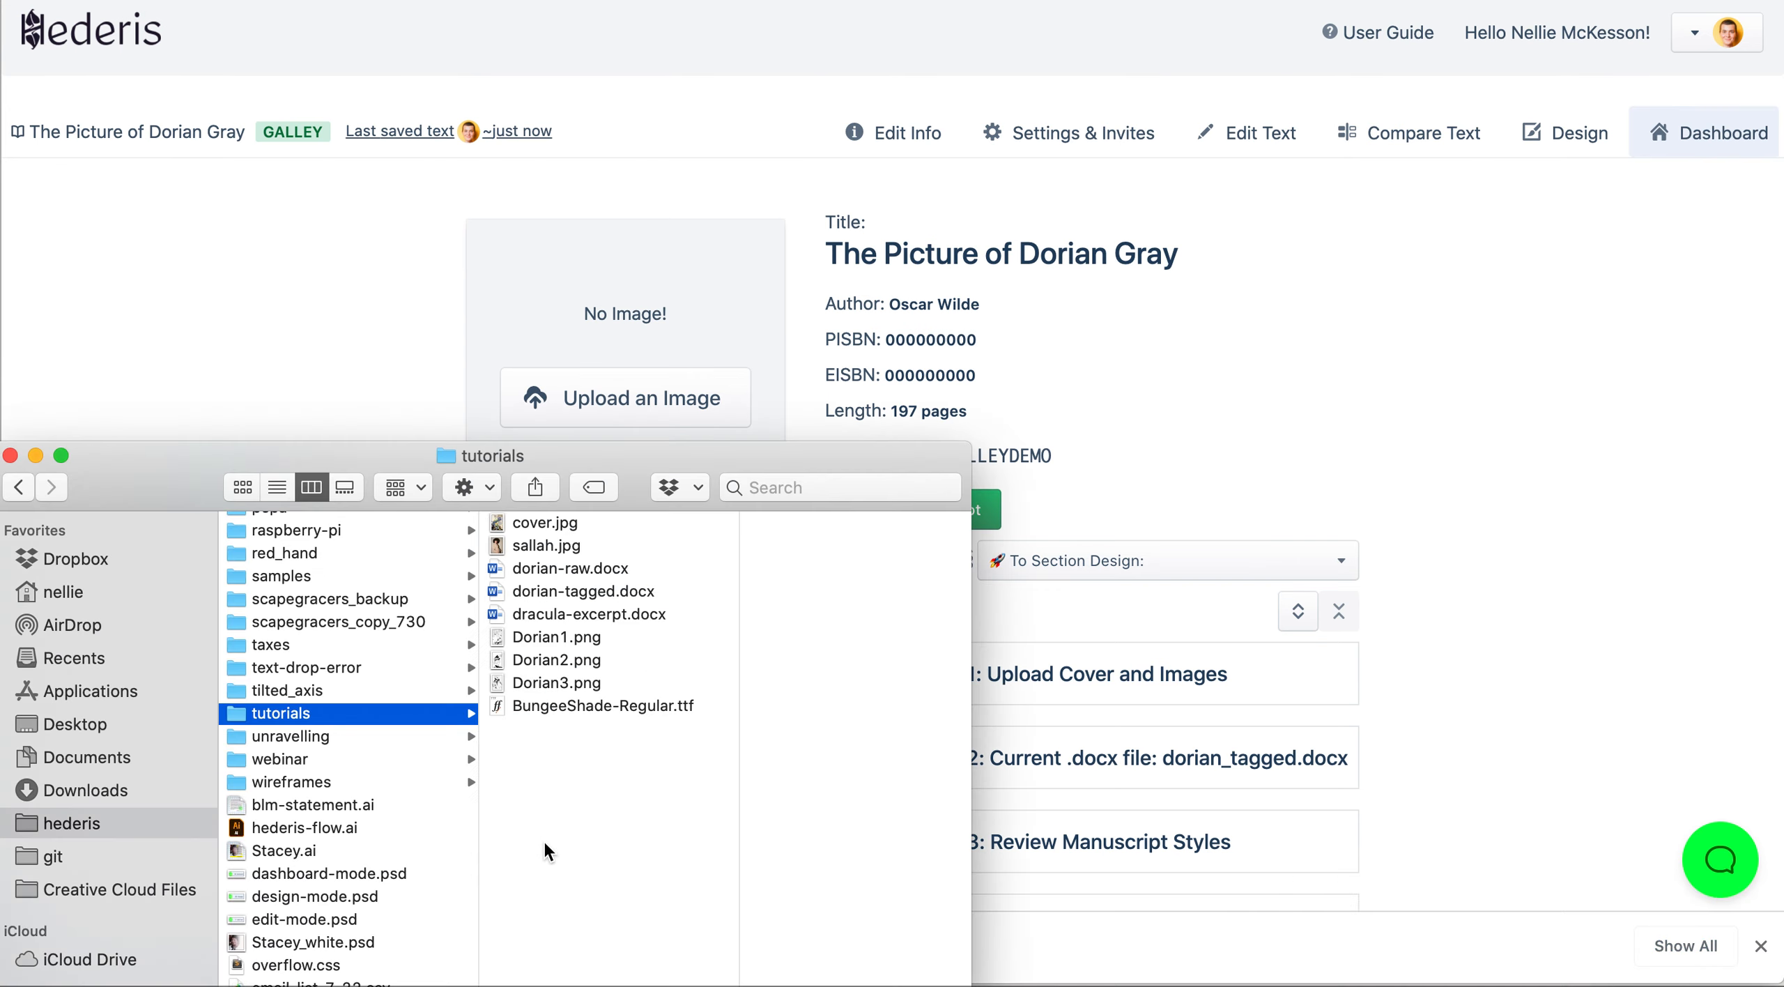
pyautogui.click(496, 524)
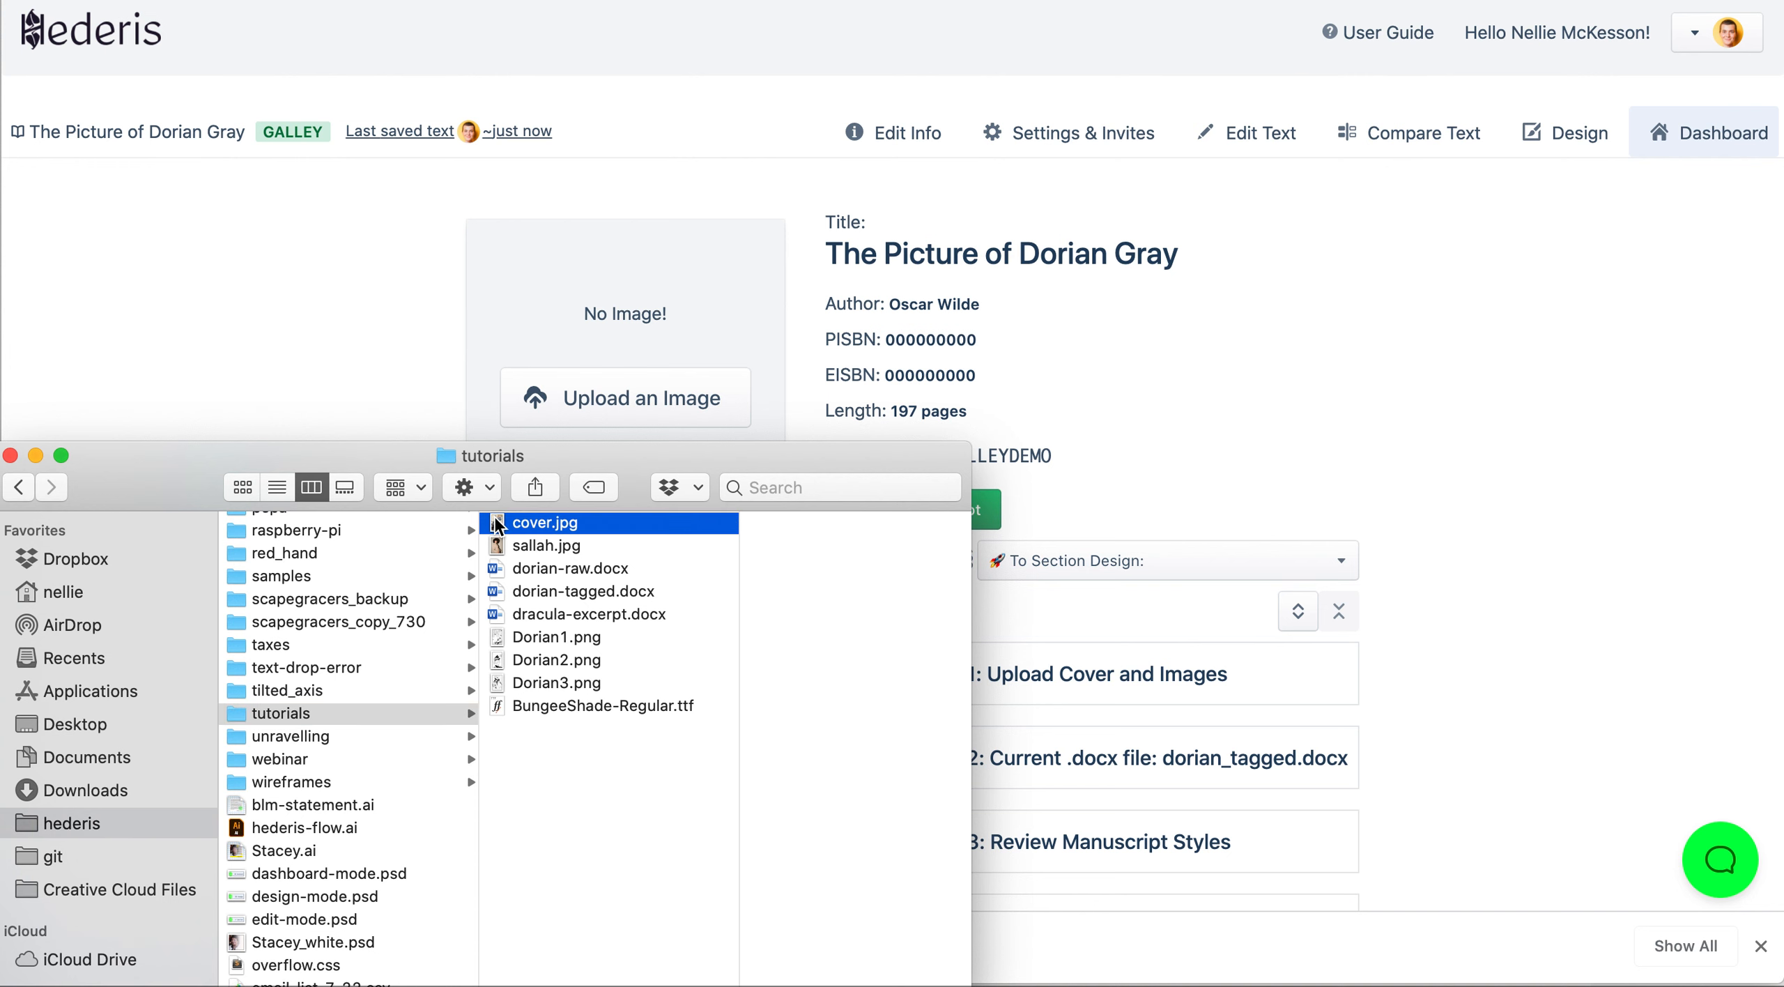
pyautogui.moveTo(421, 526); pyautogui.dragTo(1247, 372)
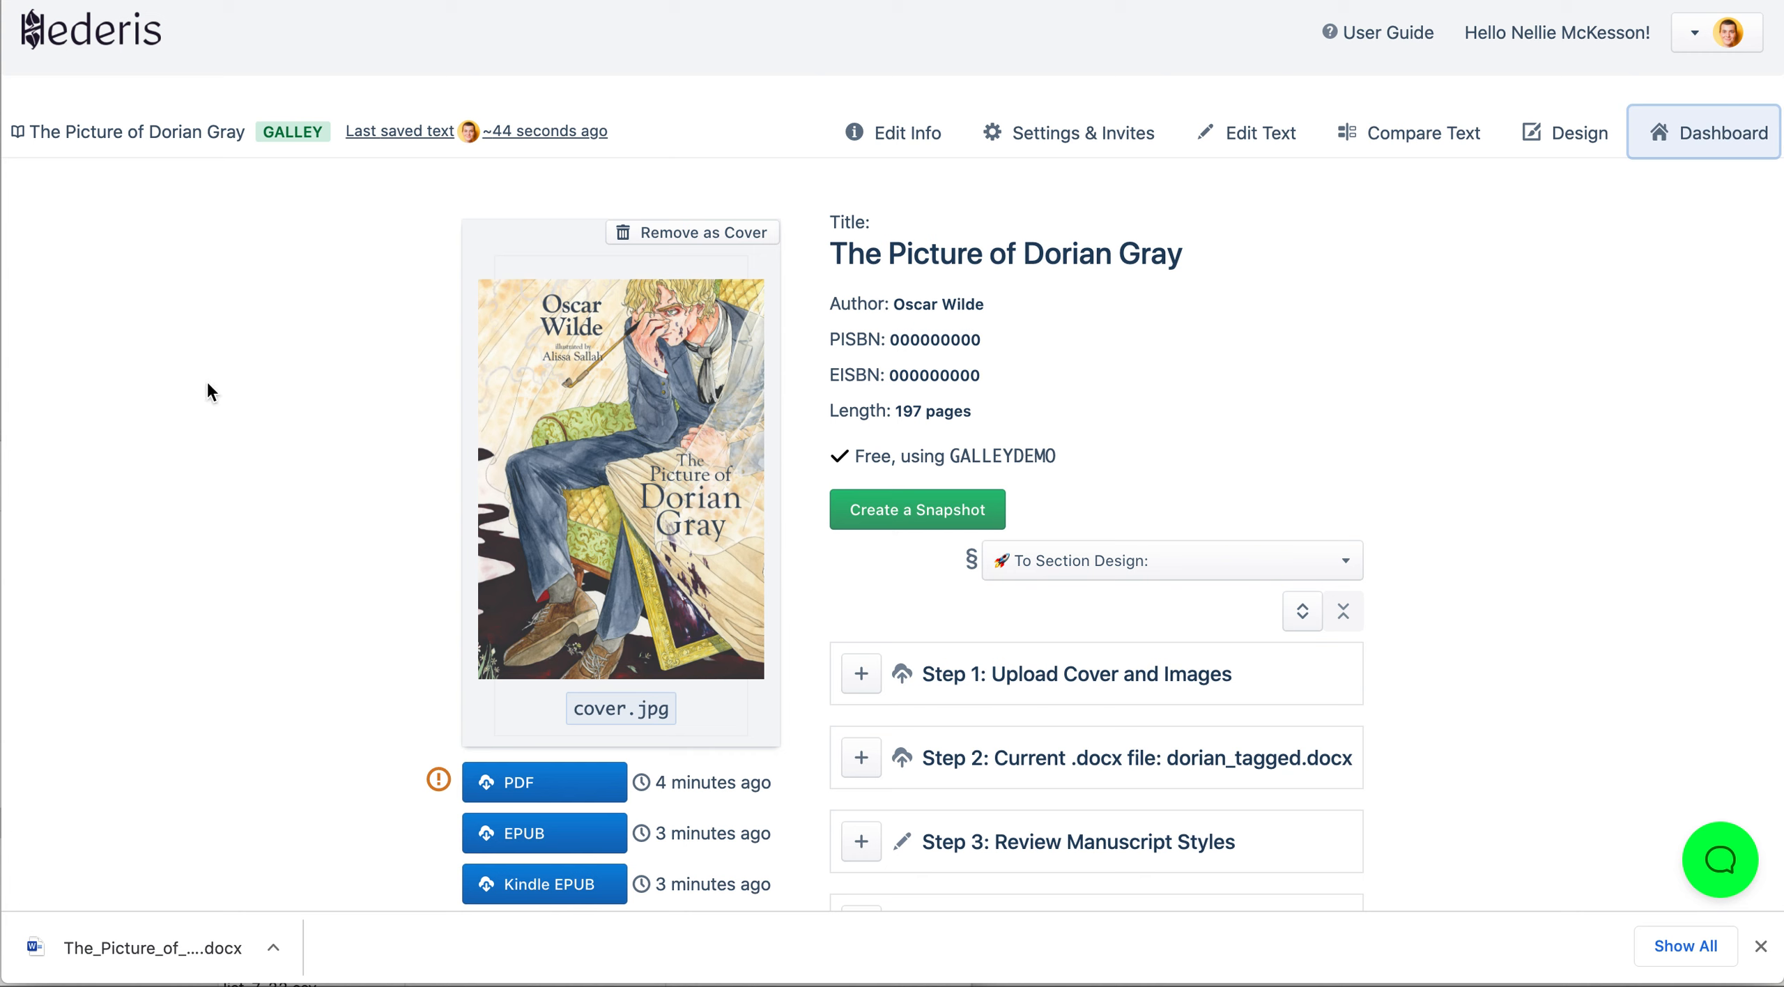
# Step: Switch to the Hederis documentation and look through its list of topics on design and images
pyautogui.click(509, 2)
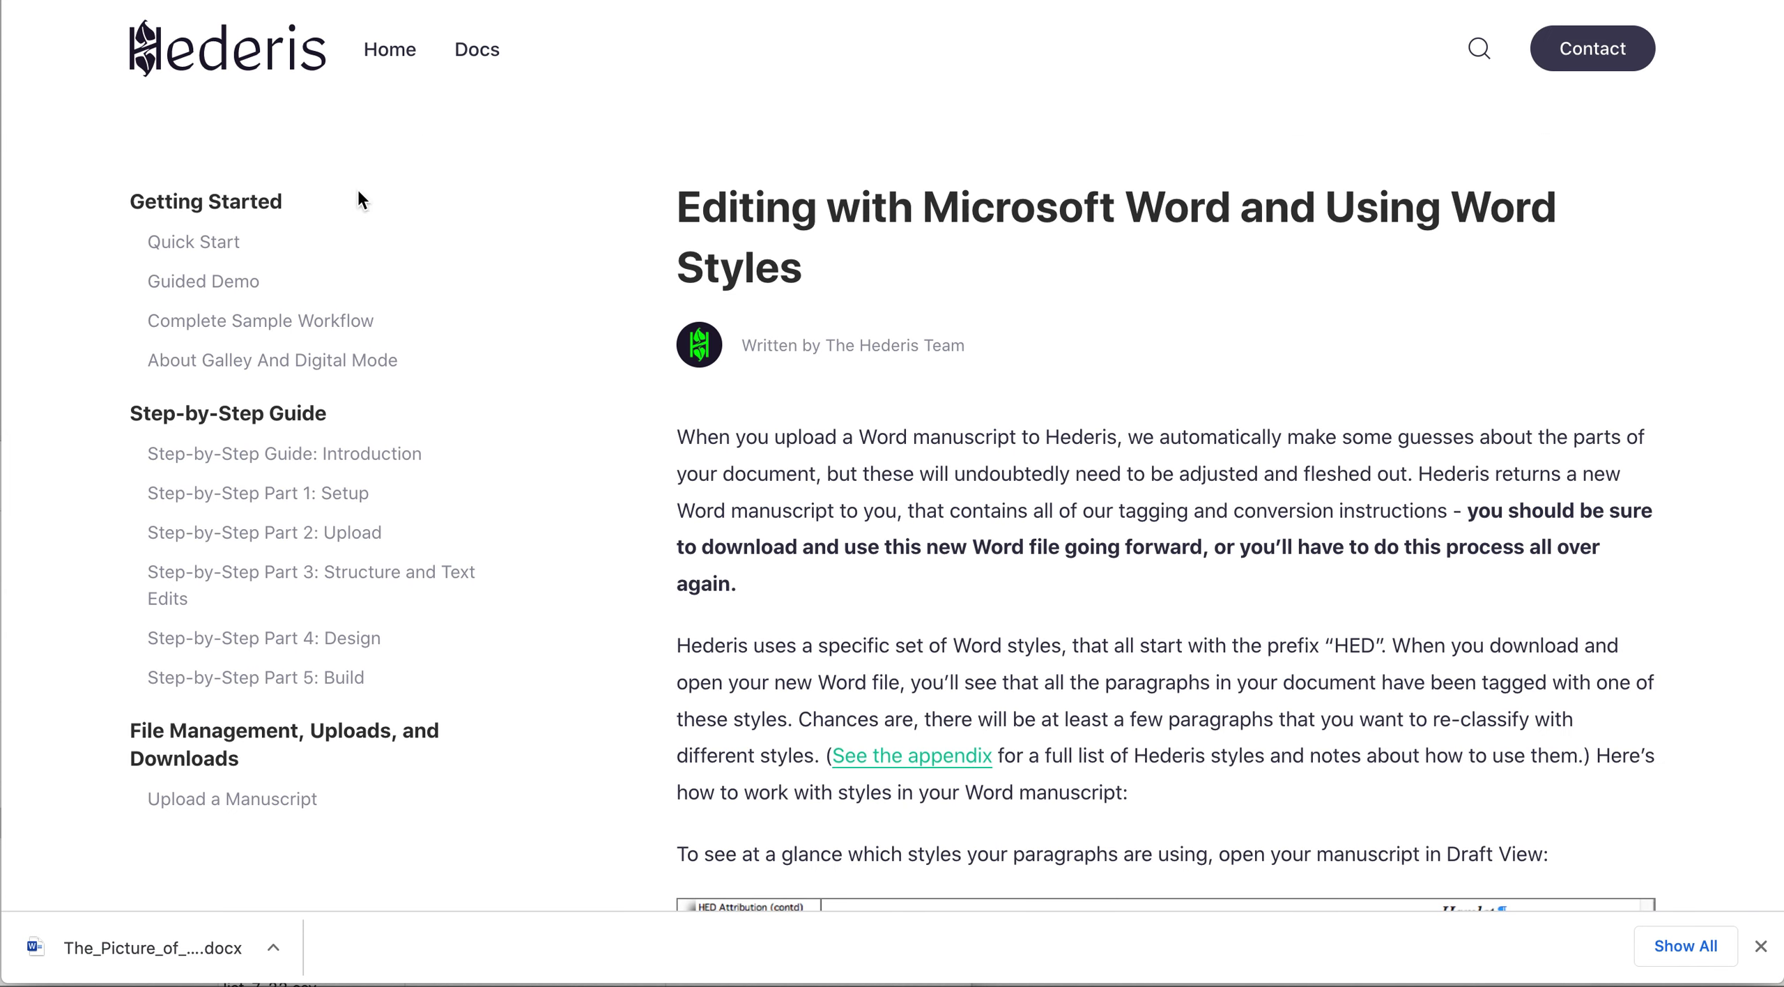
pyautogui.scroll(-8, 276, 636)
pyautogui.scroll(-10, 270, 634)
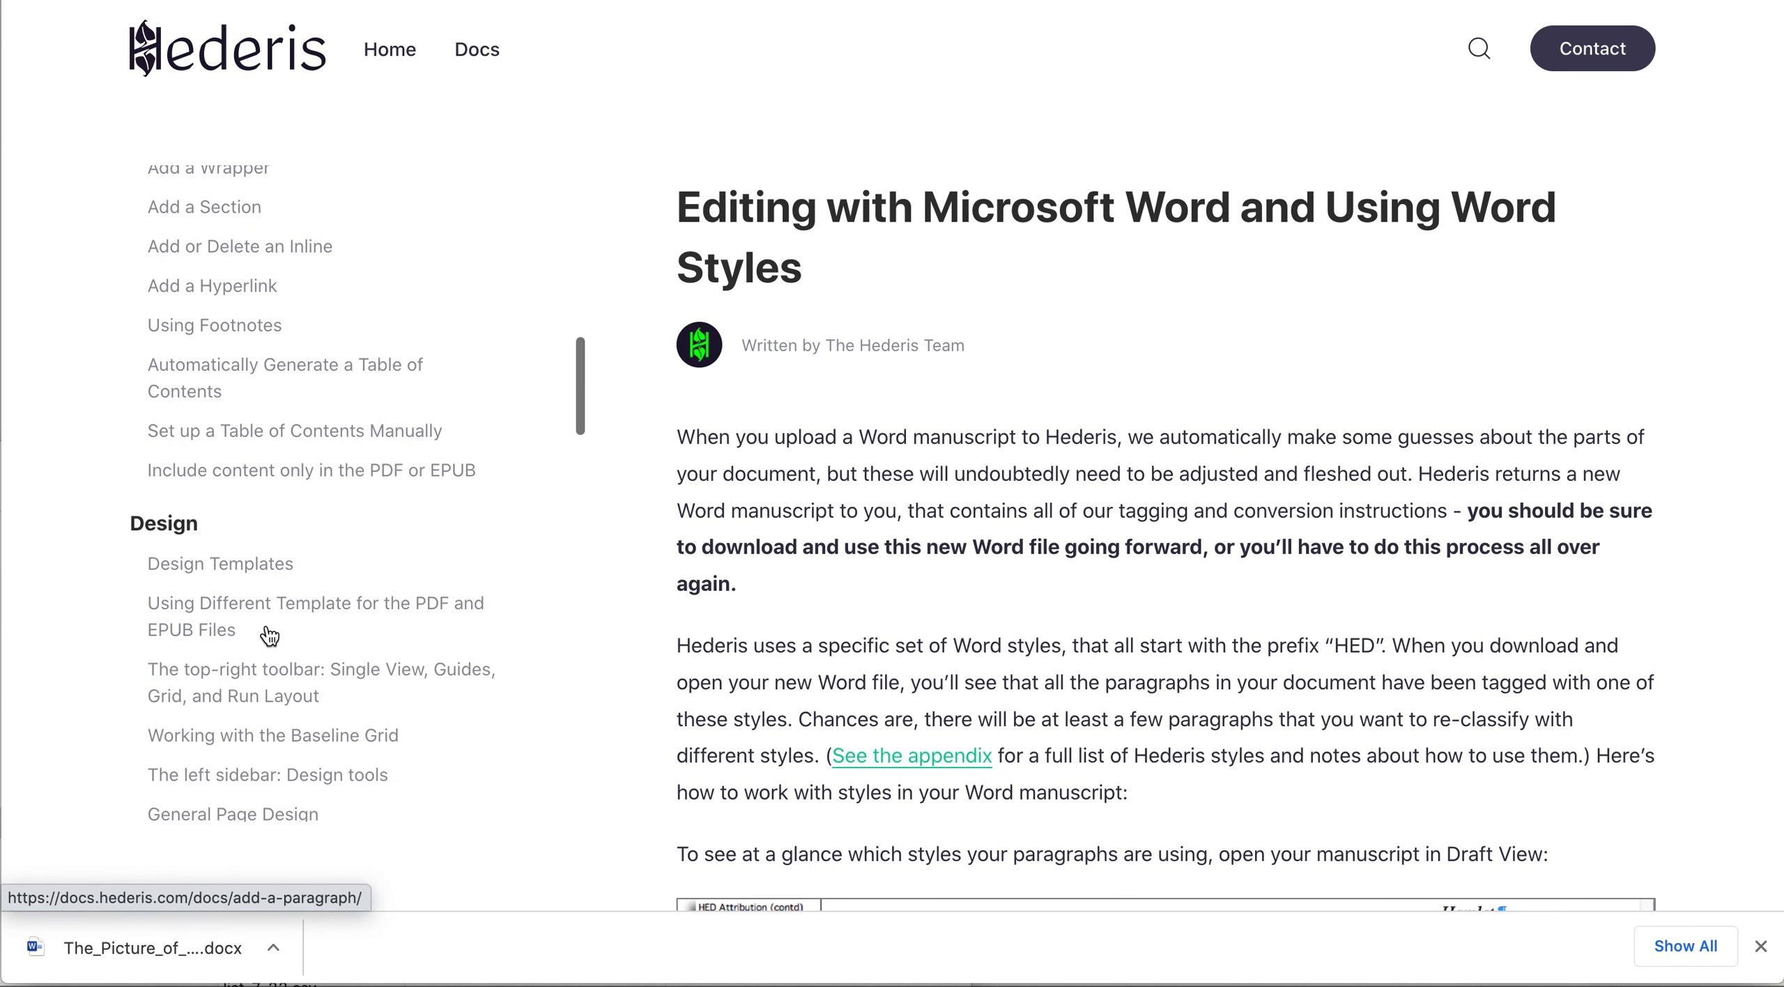
pyautogui.scroll(-12, 269, 636)
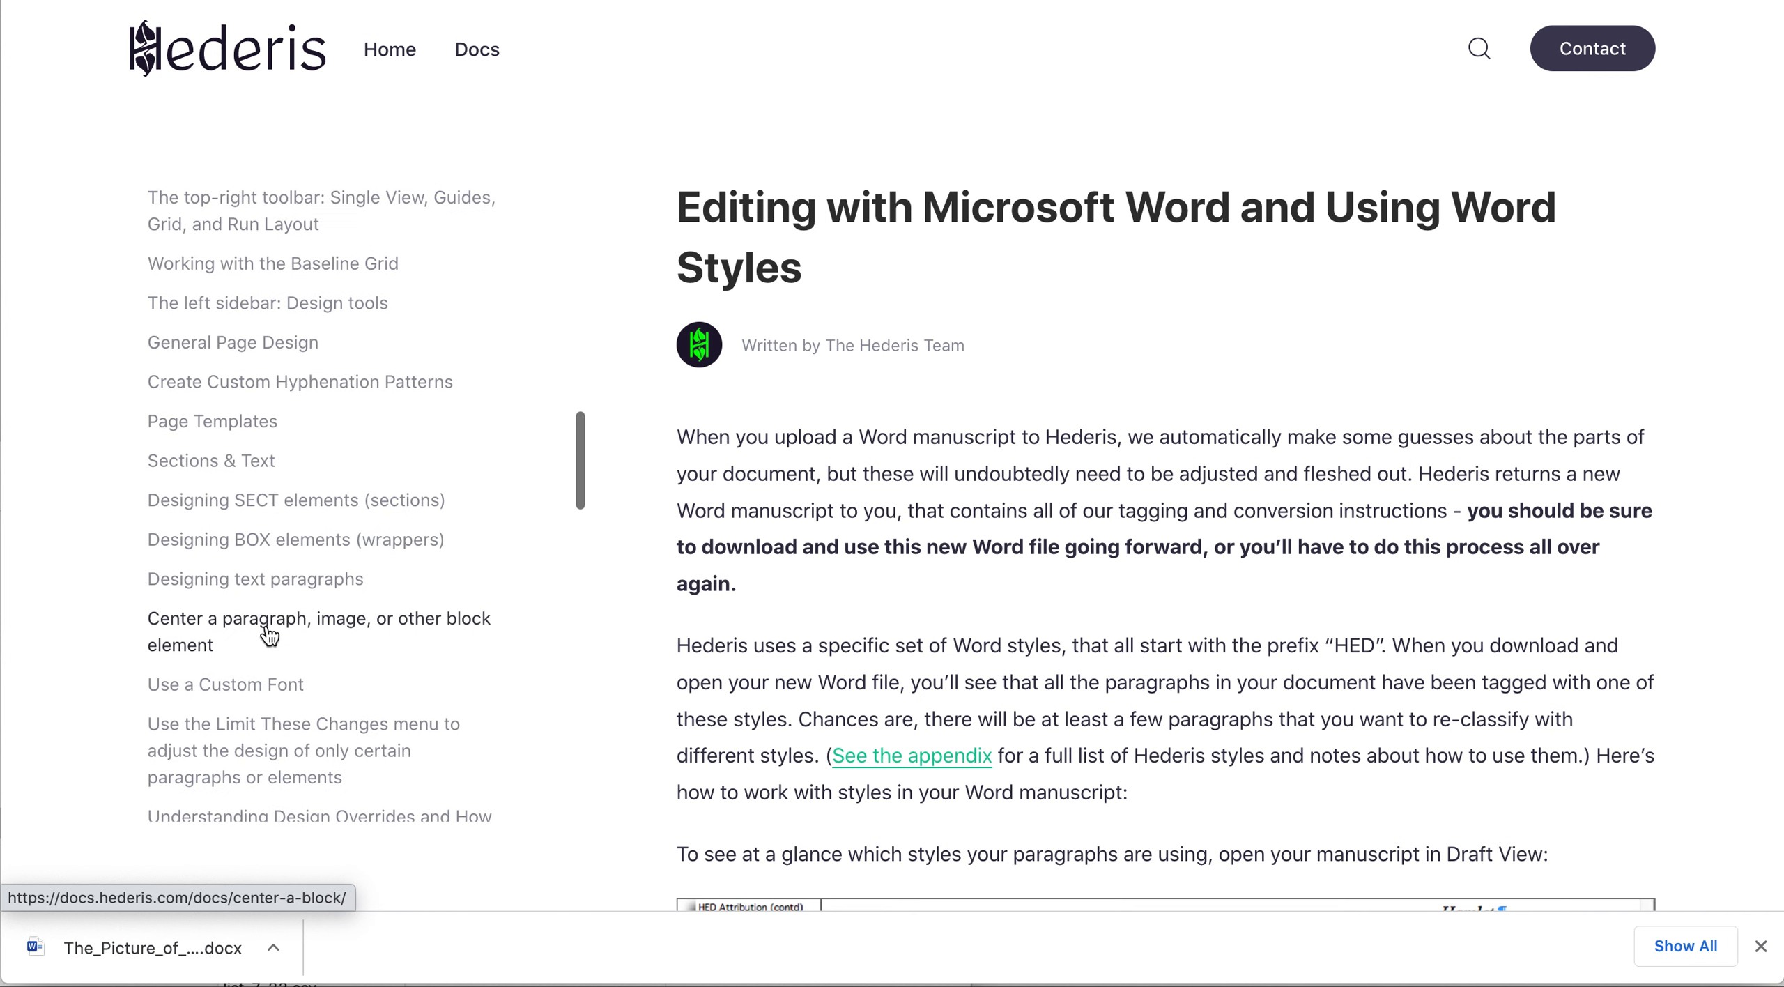
pyautogui.scroll(-6, 269, 635)
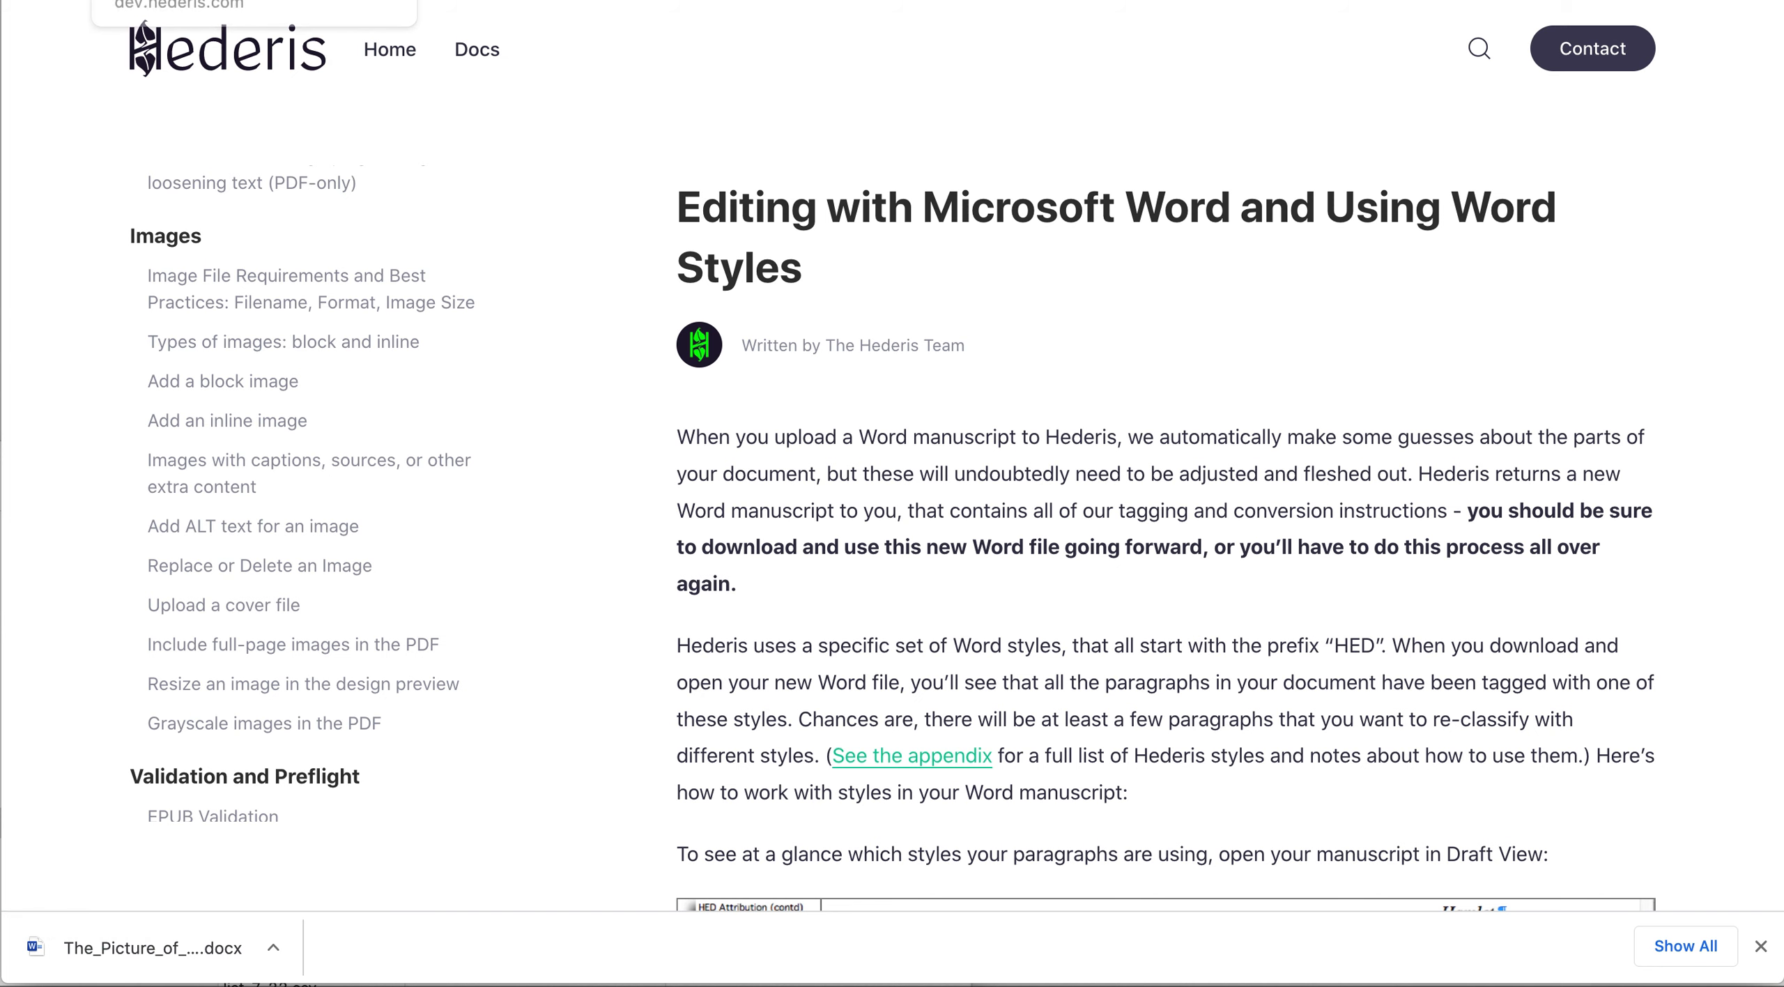
# Step: Switch back to the project dashboard and rebuild the book's output files
pyautogui.click(202, 1)
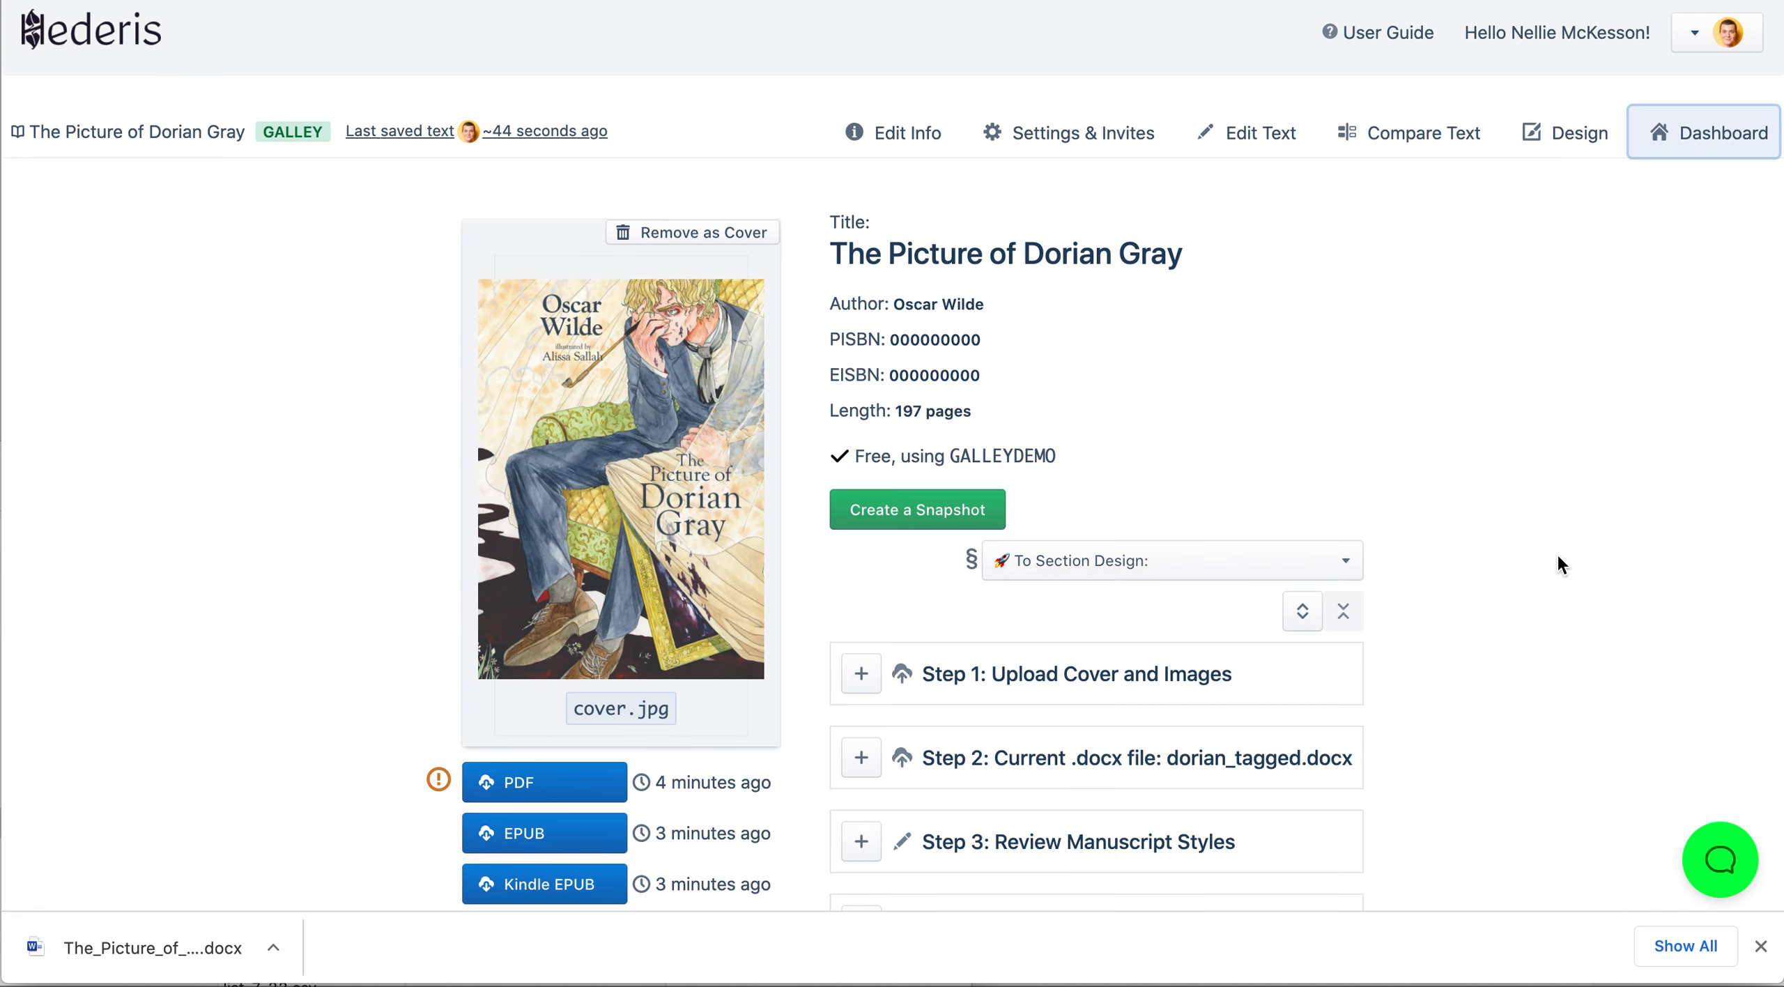
pyautogui.scroll(-3, 1558, 563)
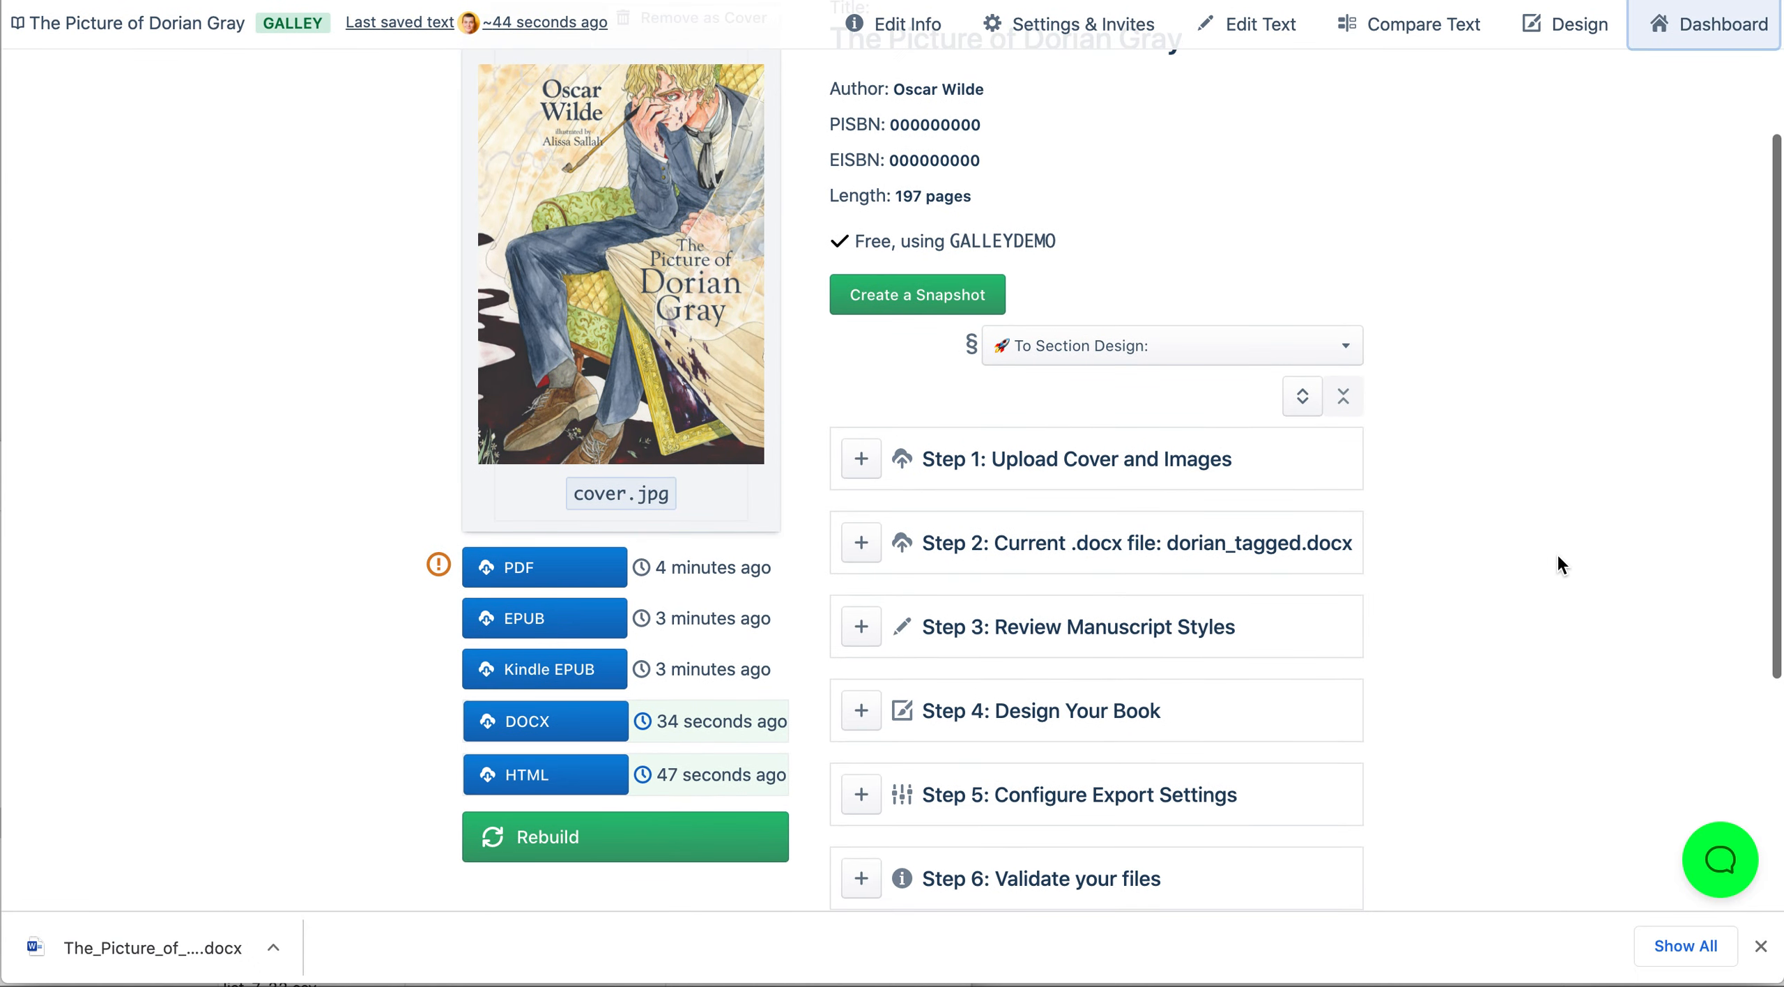
pyautogui.click(570, 843)
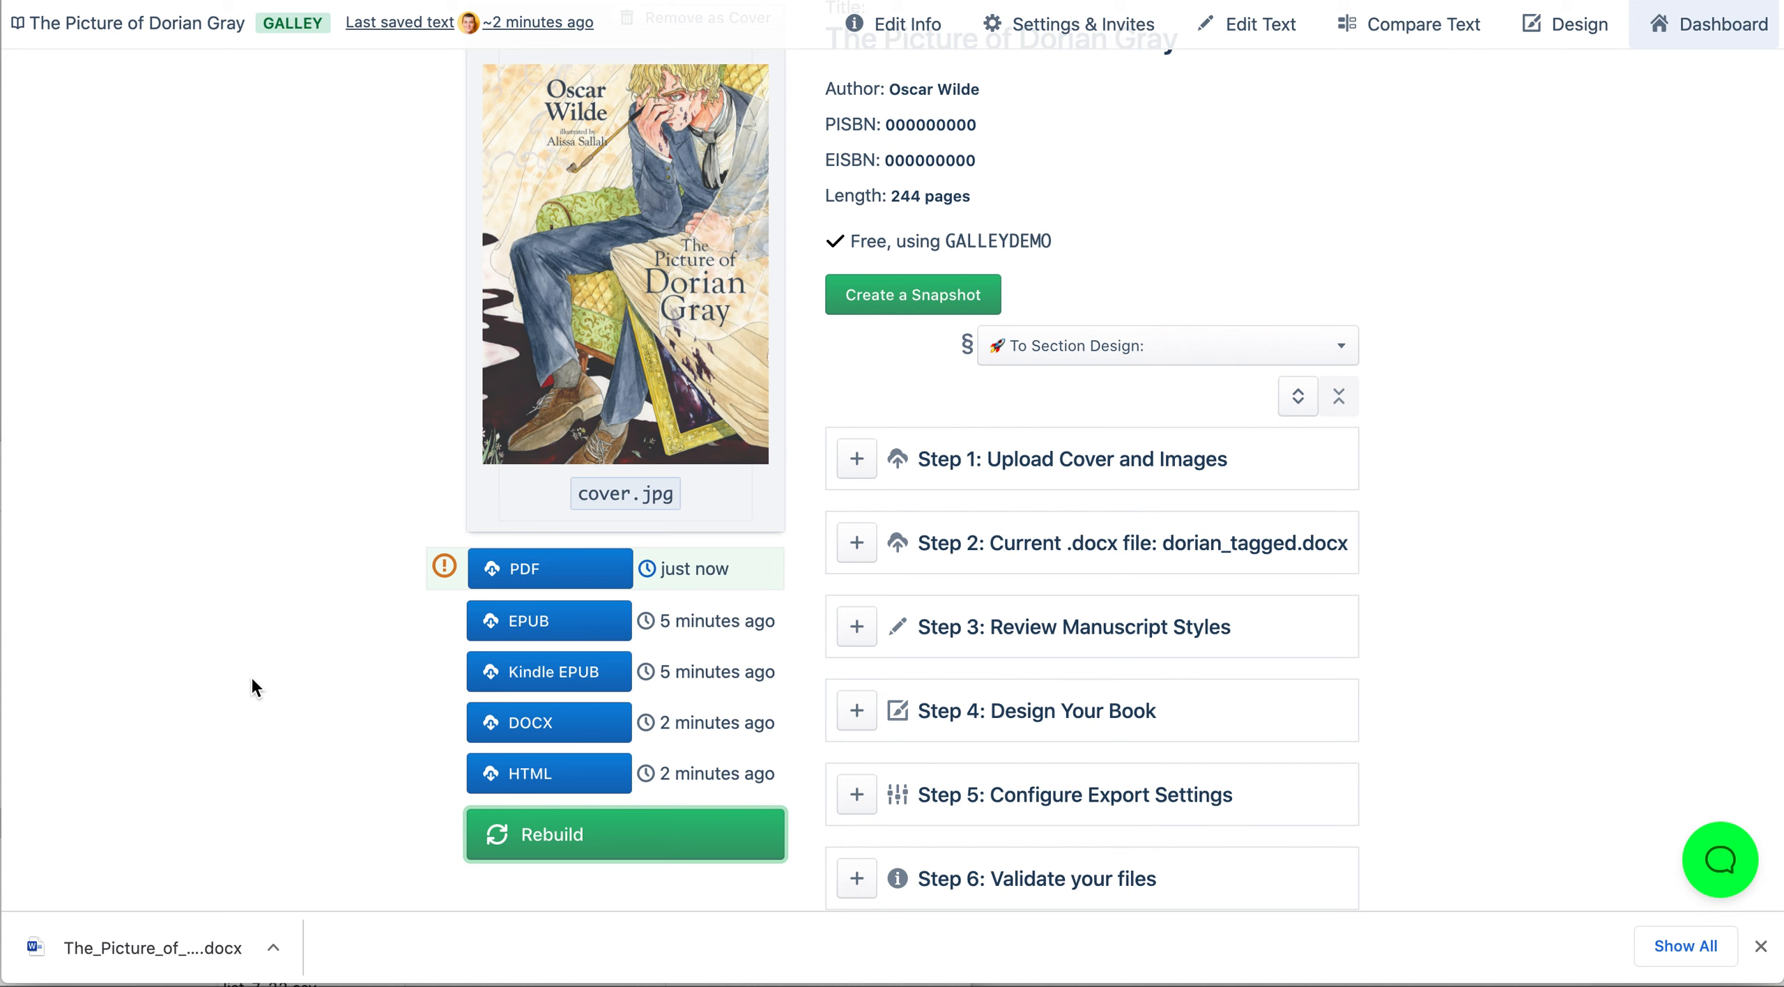
# Step: Download the newly built PDF and open it to check the front matter pages
pyautogui.click(554, 584)
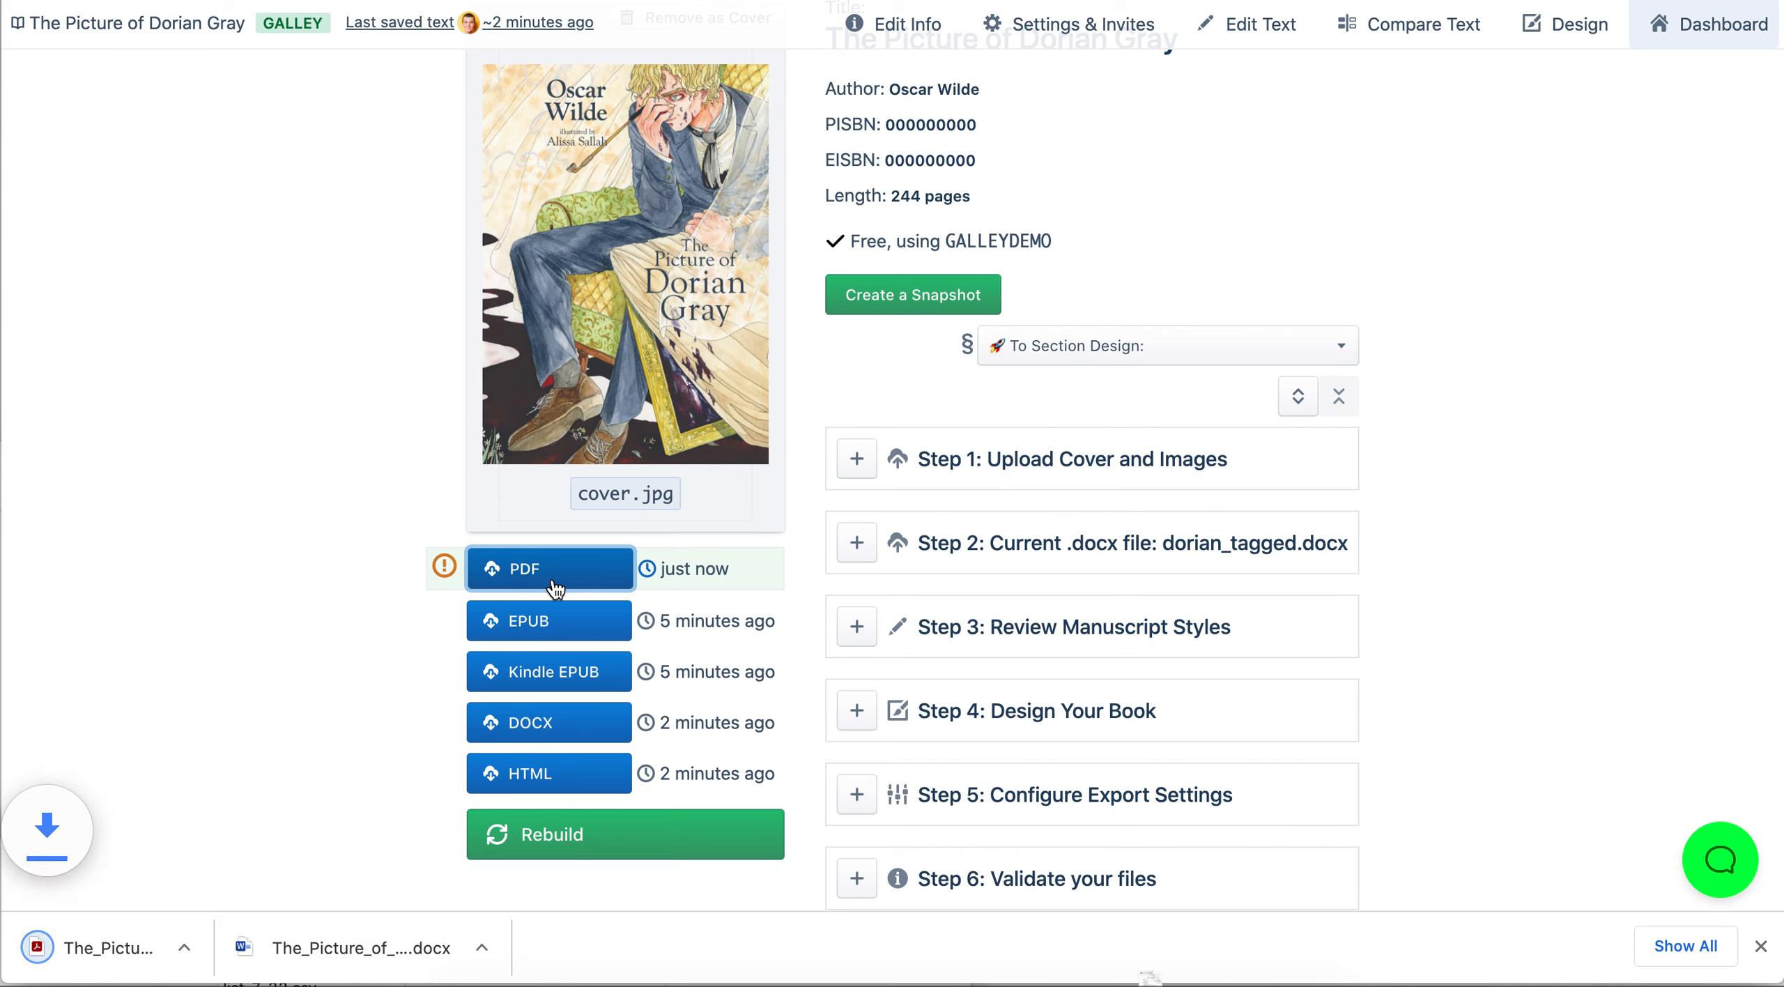
pyautogui.click(115, 947)
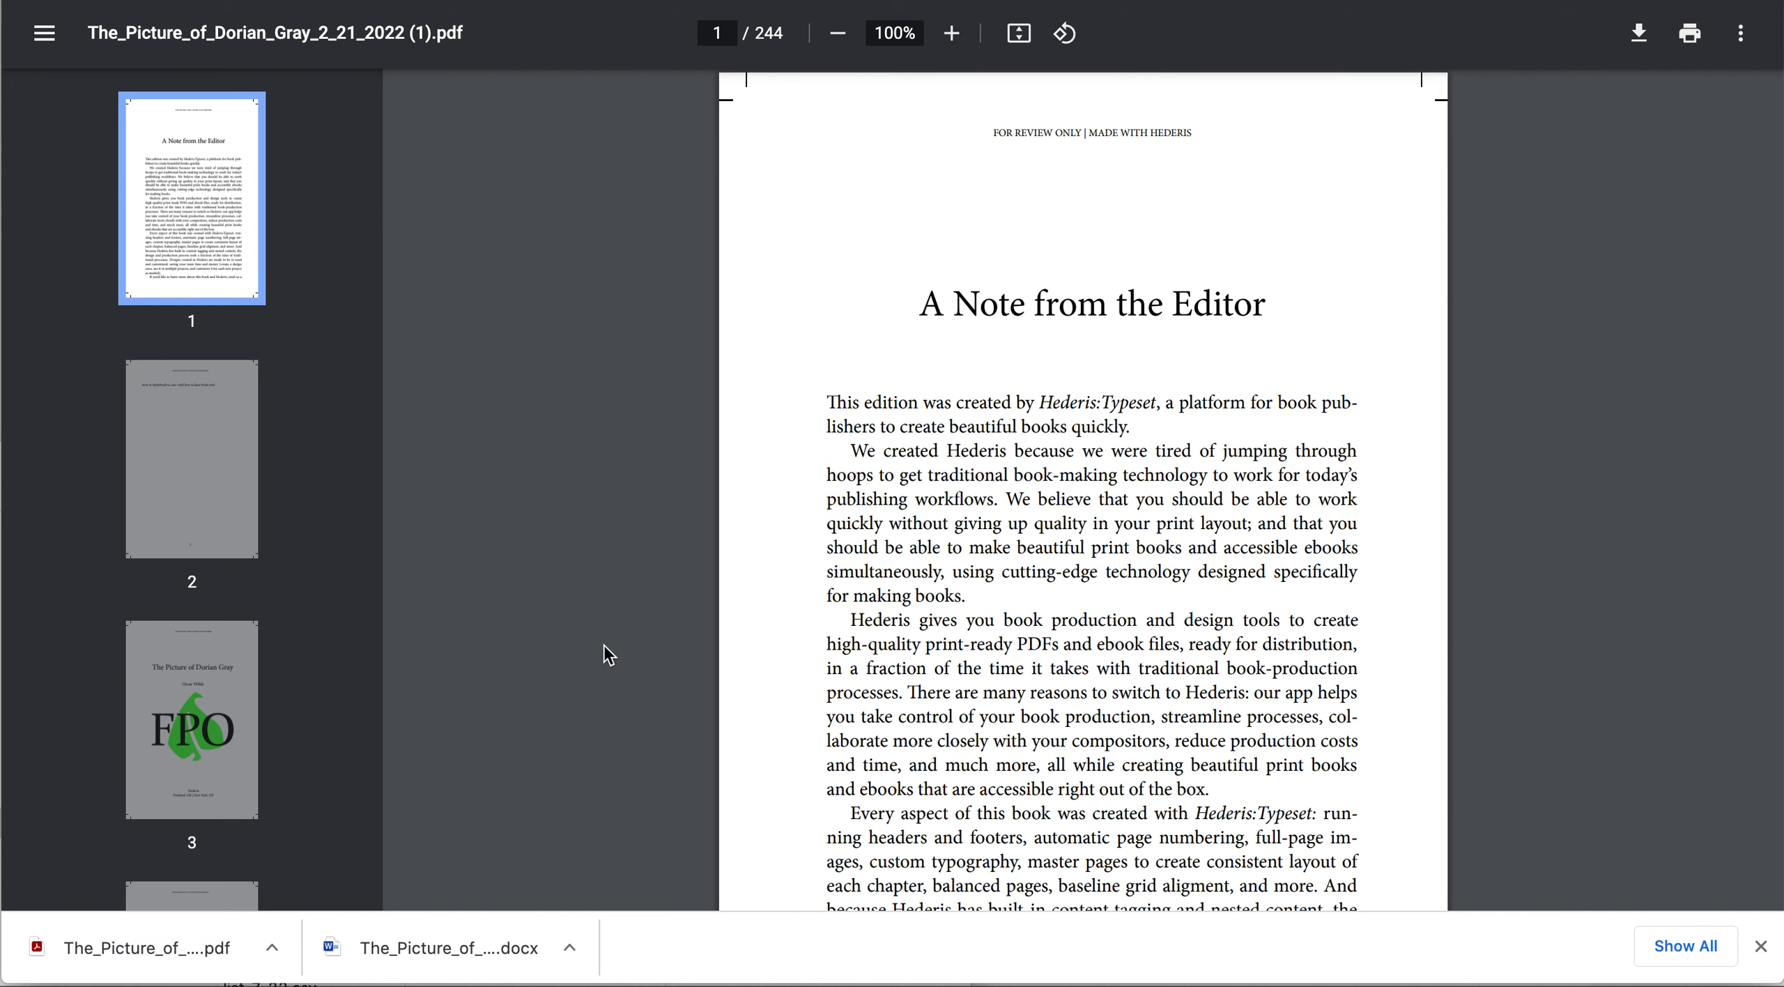
pyautogui.scroll(-15, 875, 625)
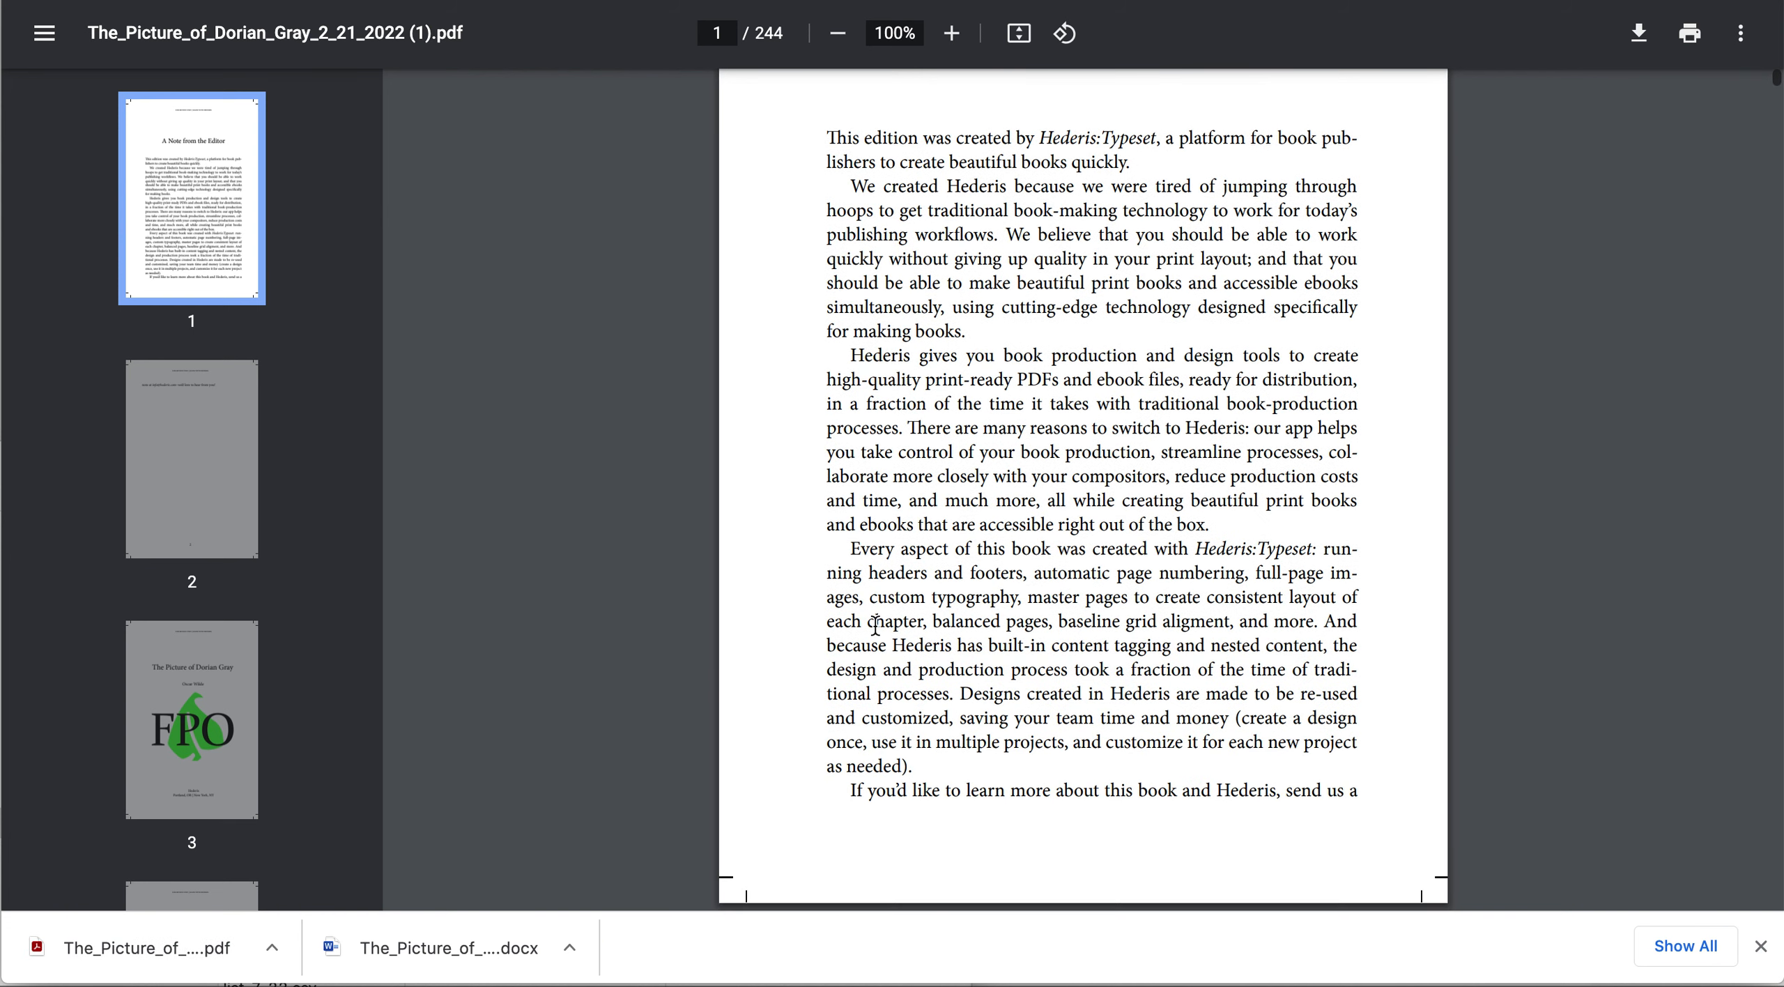
pyautogui.scroll(-20, 875, 625)
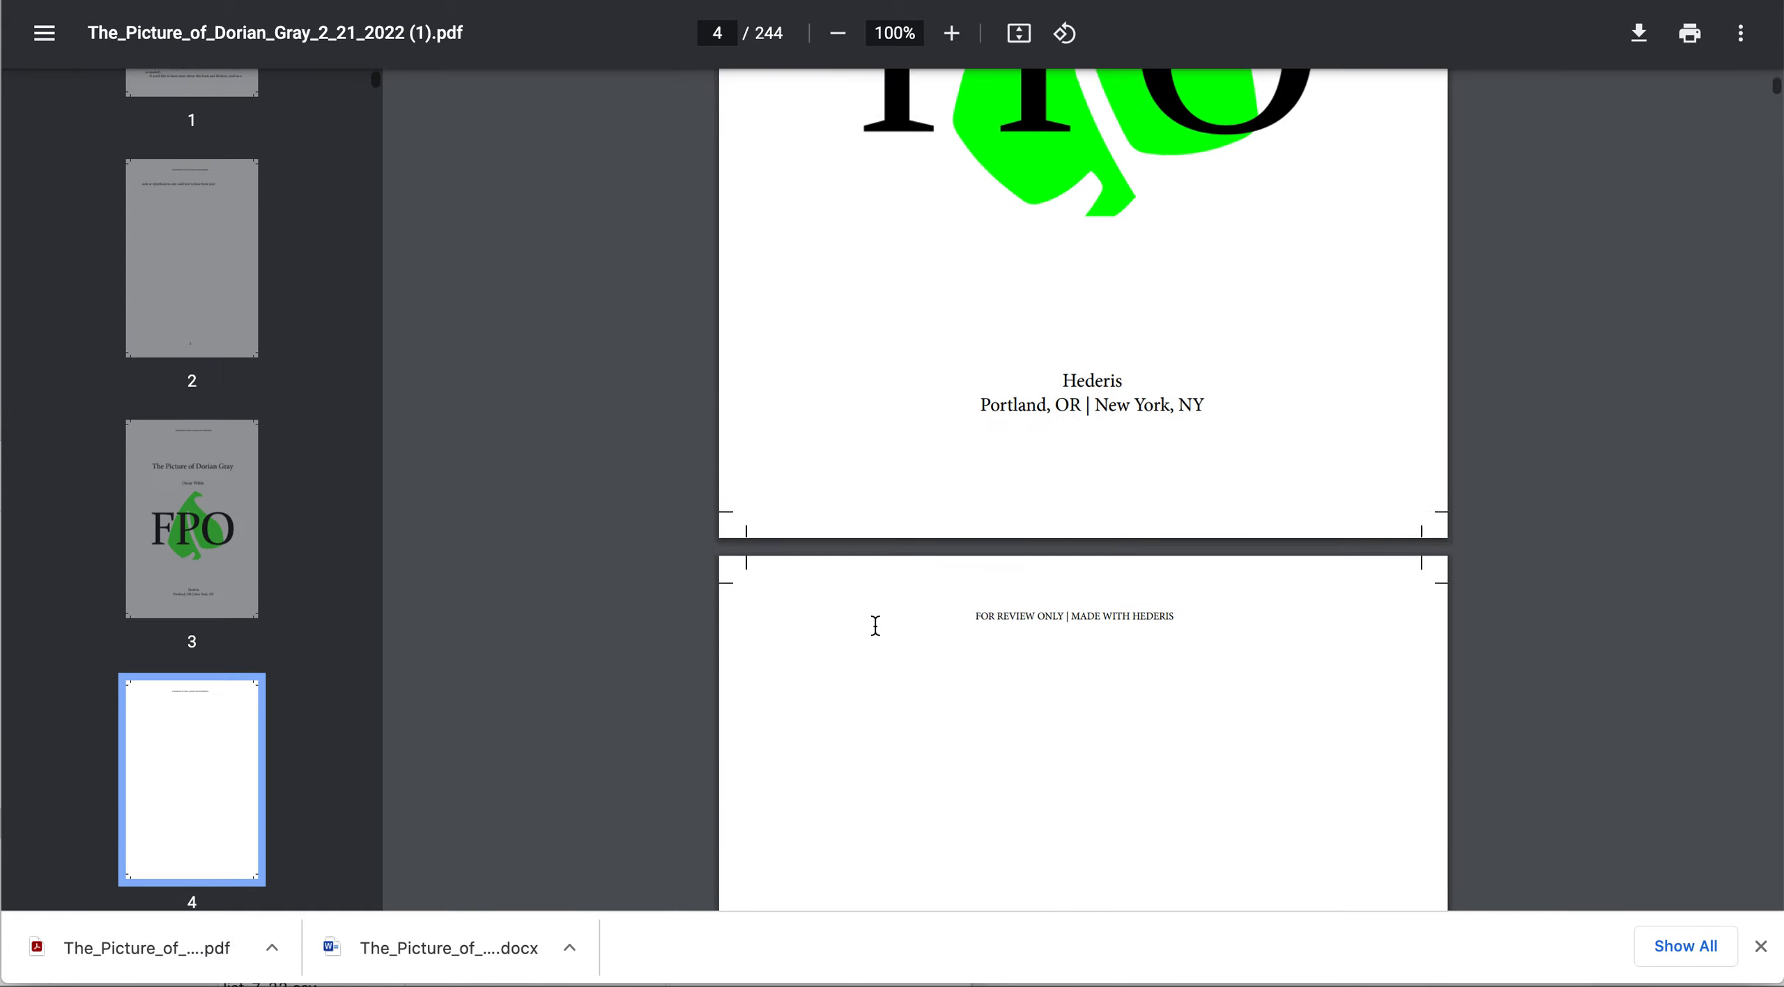
pyautogui.scroll(-8, 875, 625)
pyautogui.scroll(5, 876, 625)
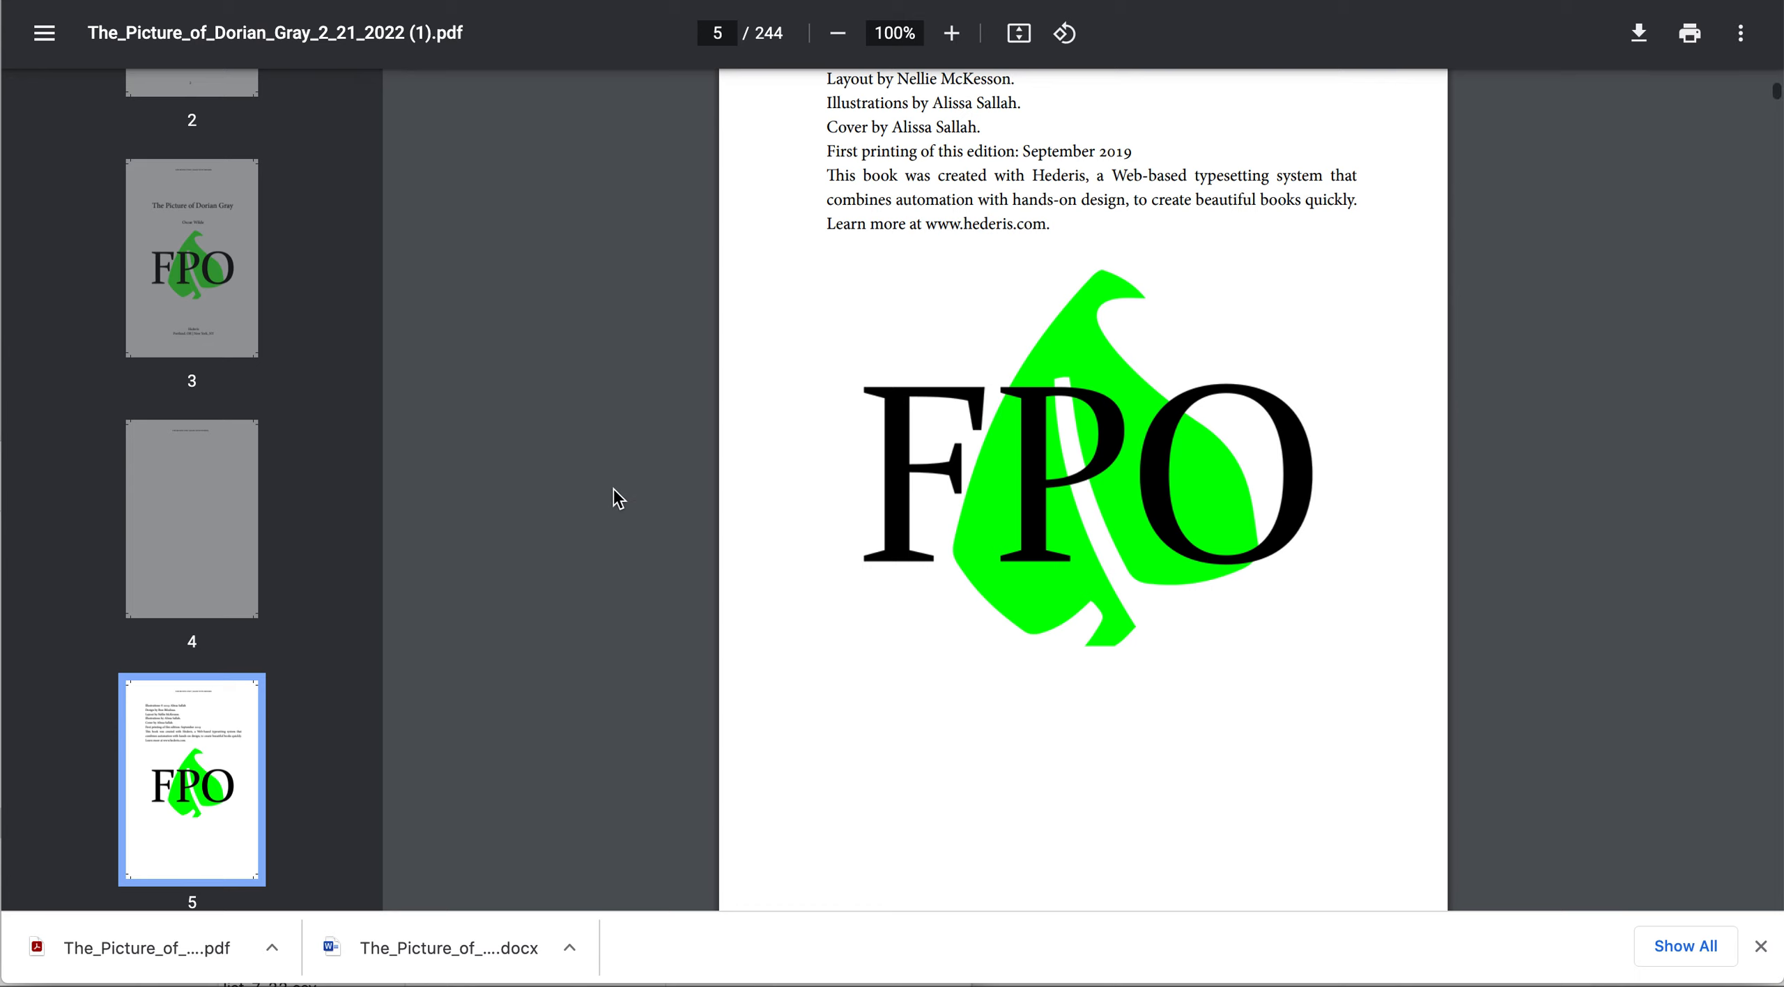
# Step: Look through the PDF's remaining front matter, from the copyright page past the dedication and preface to the opening of Chapter 1
pyautogui.scroll(-10, 613, 487)
pyautogui.scroll(-15, 613, 488)
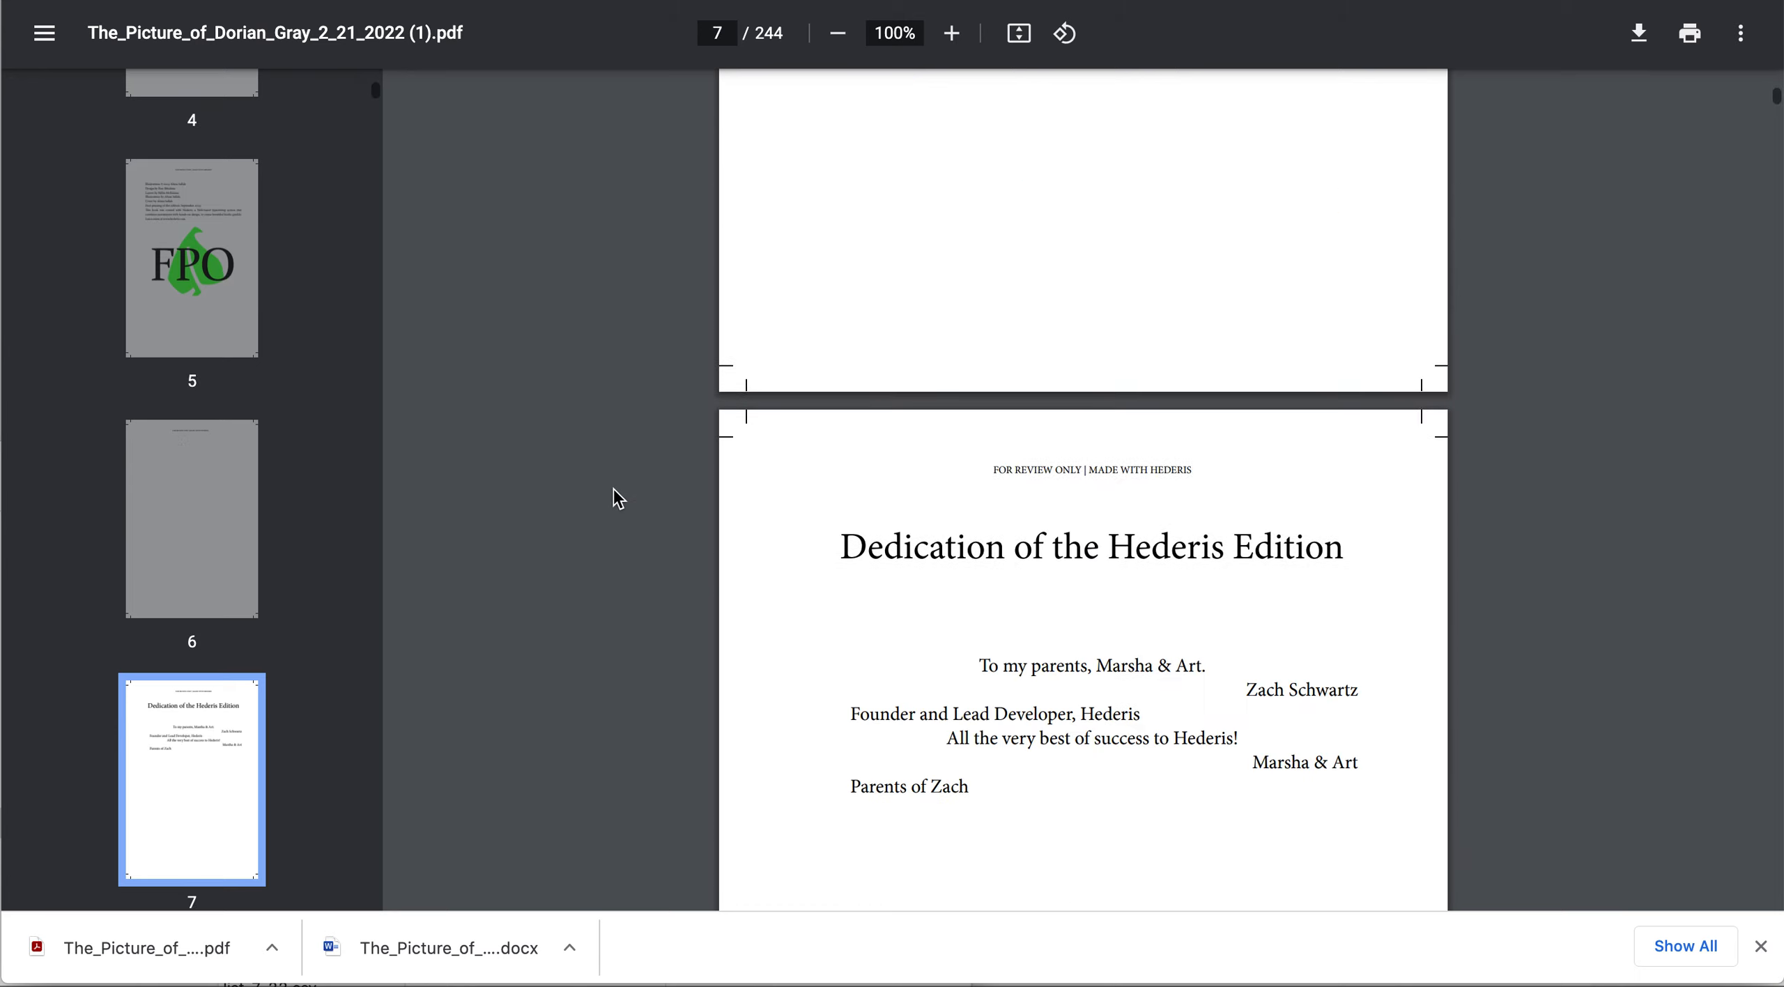
pyautogui.scroll(-15, 613, 488)
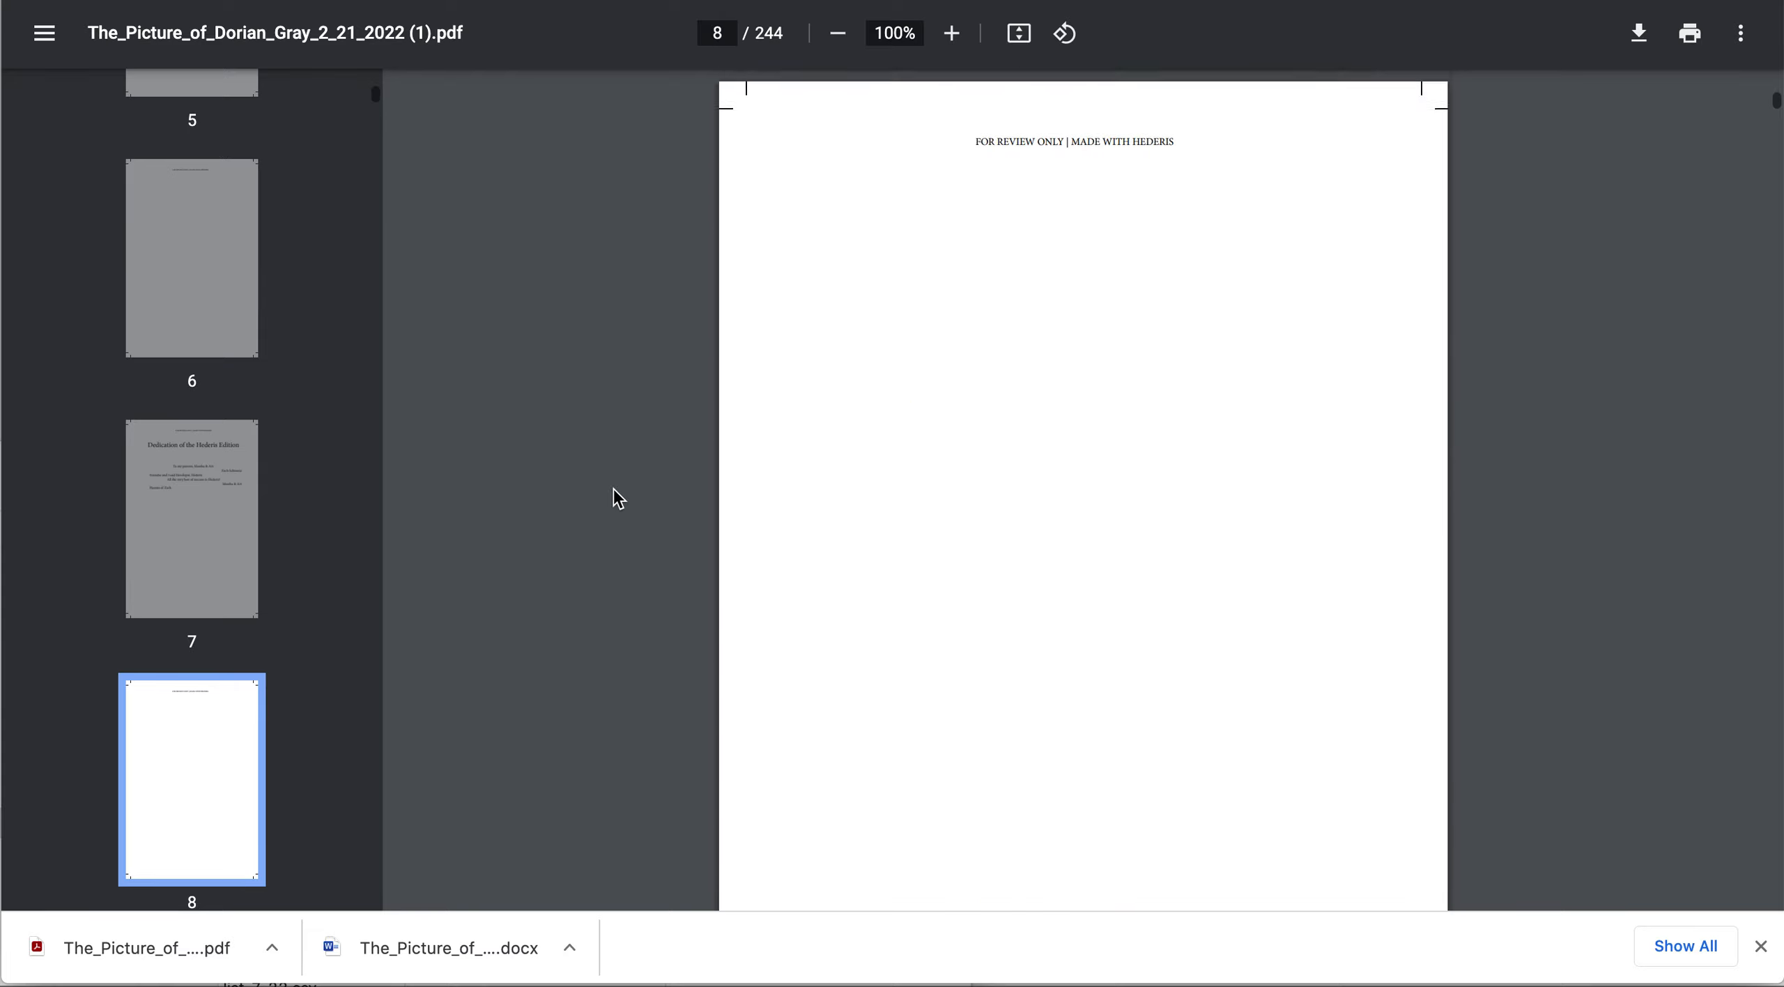
pyautogui.scroll(-15, 613, 488)
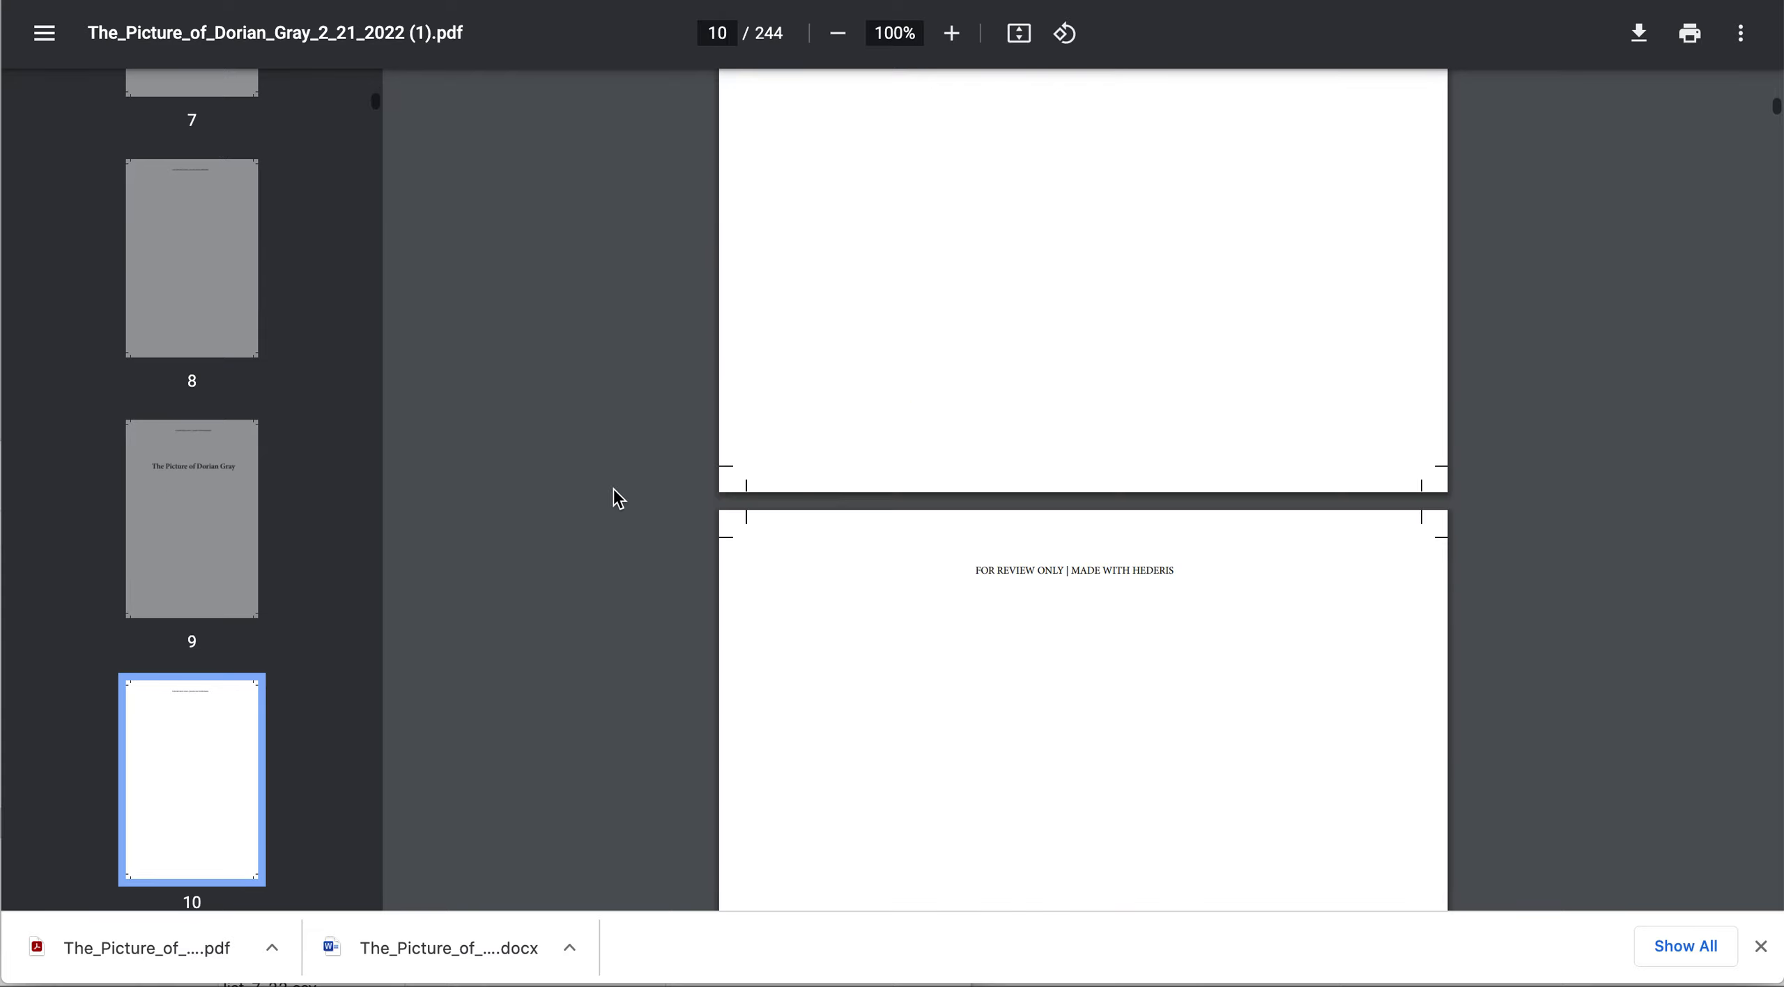
pyautogui.scroll(-15, 614, 487)
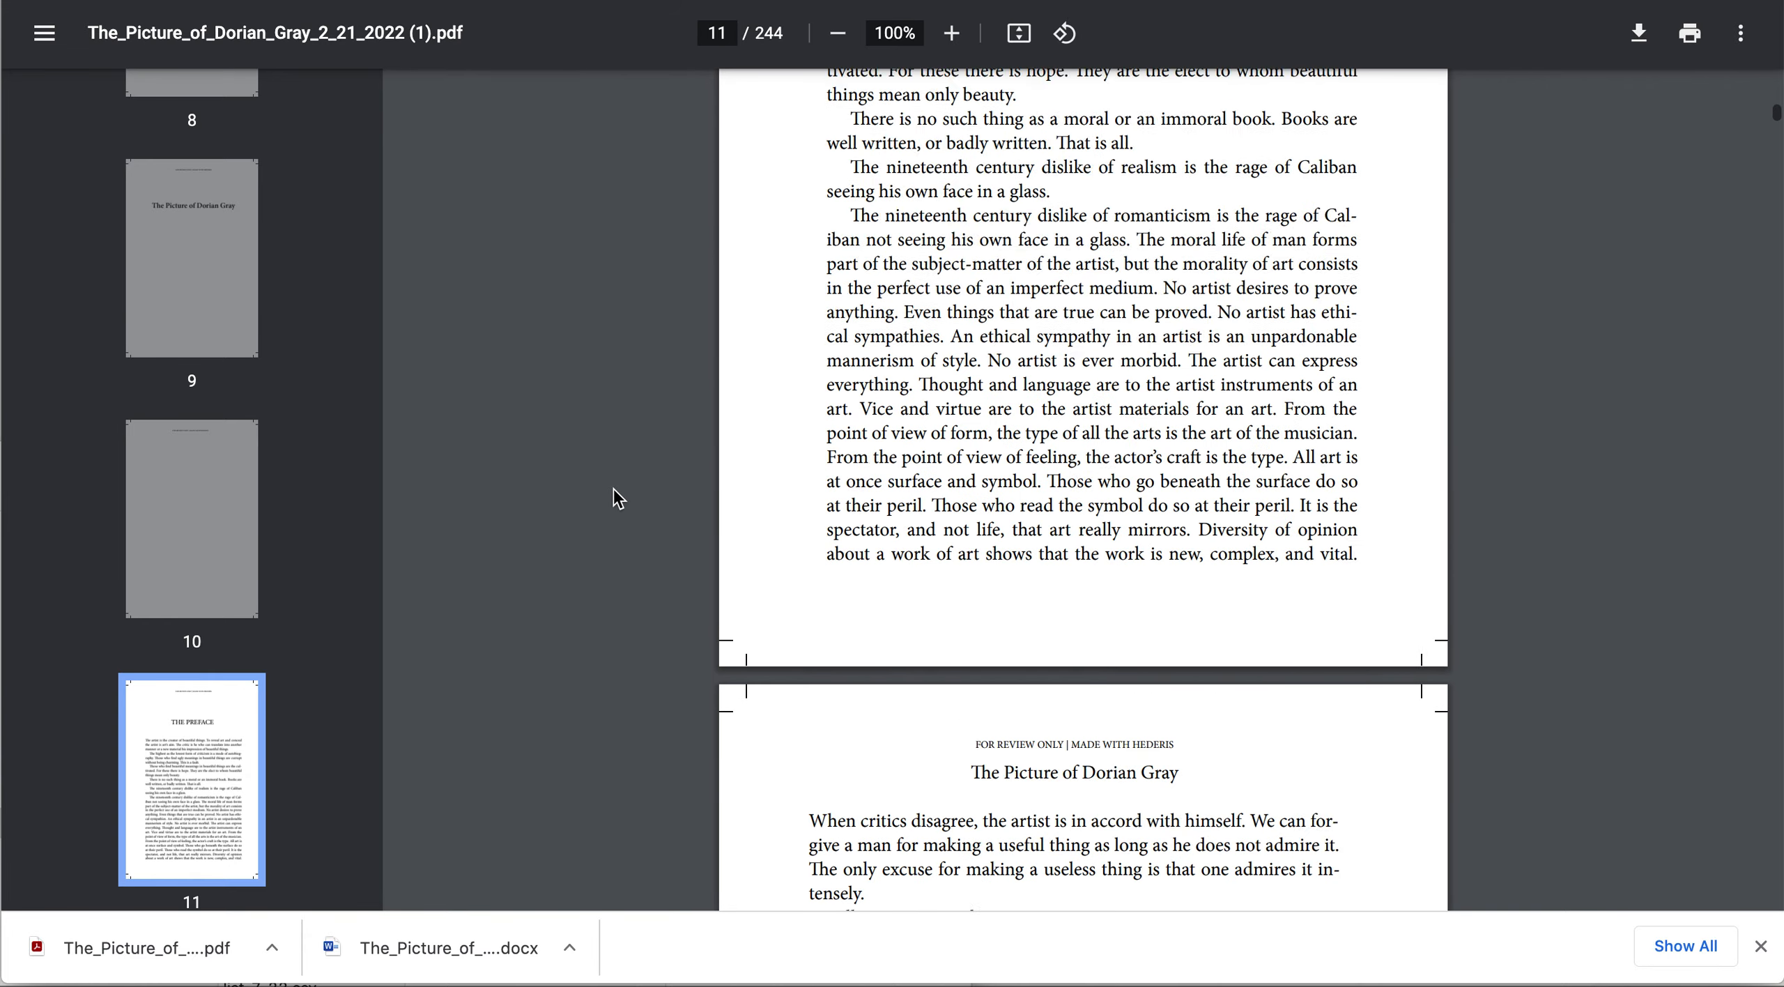
pyautogui.scroll(-15, 613, 499)
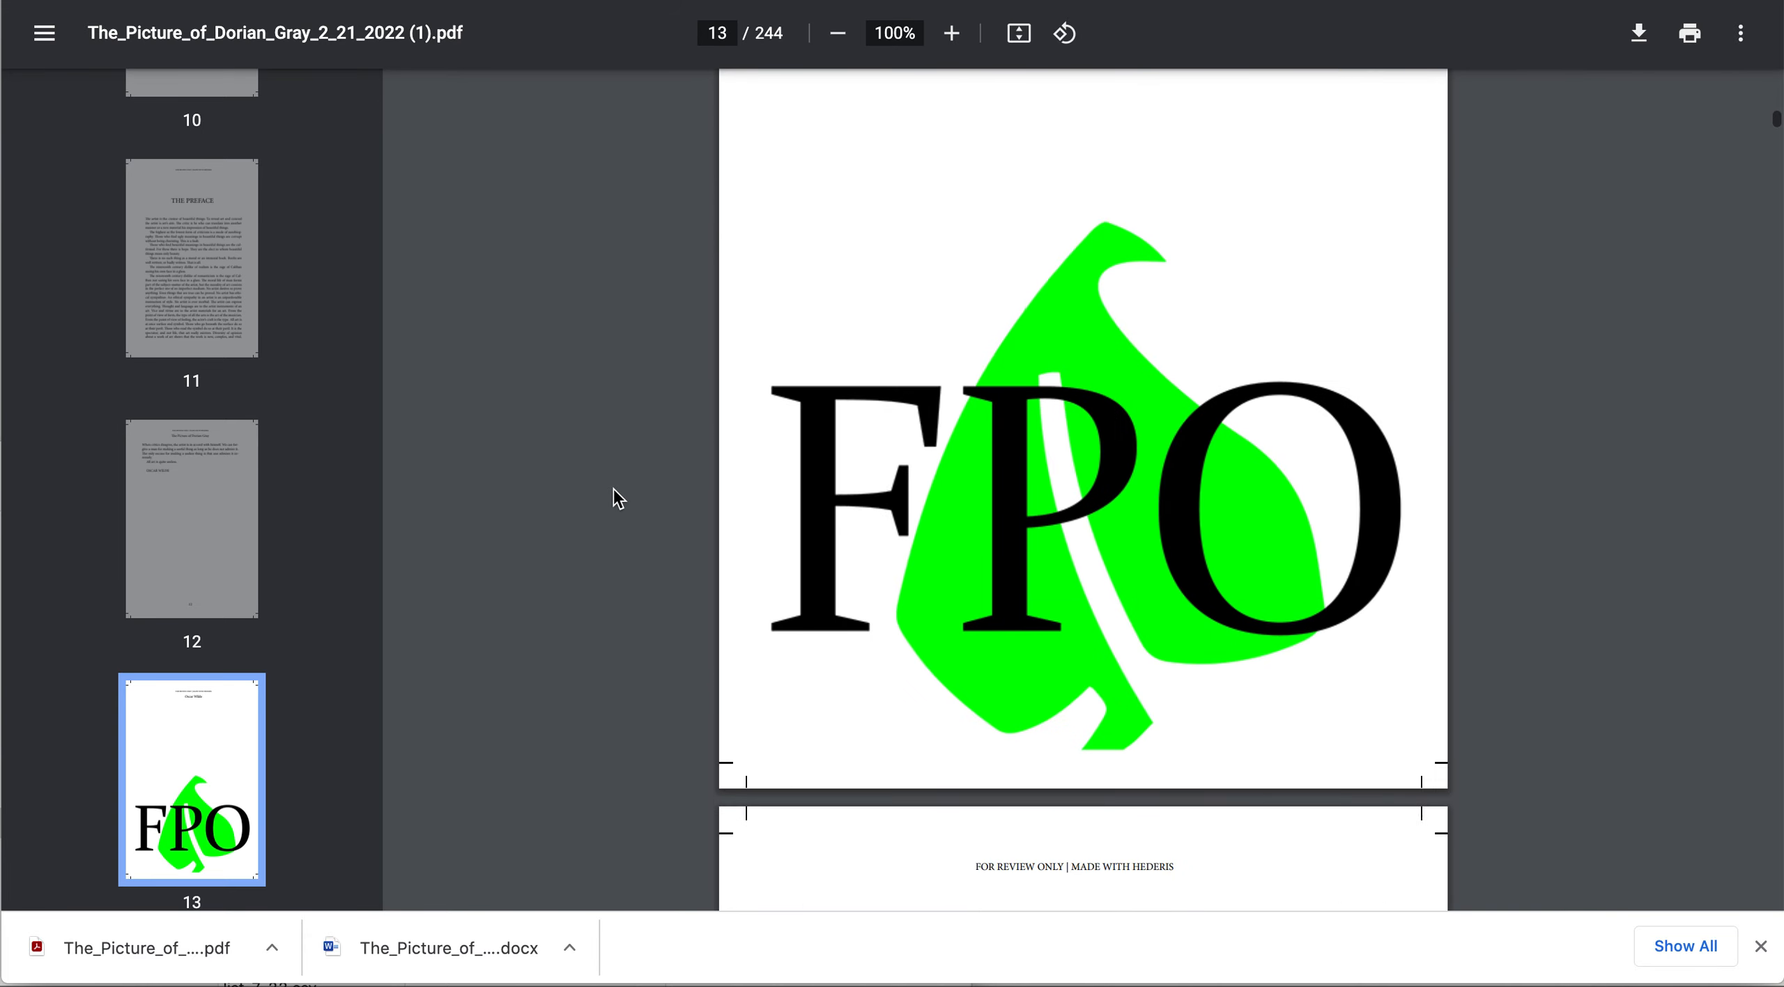
pyautogui.scroll(-8, 613, 488)
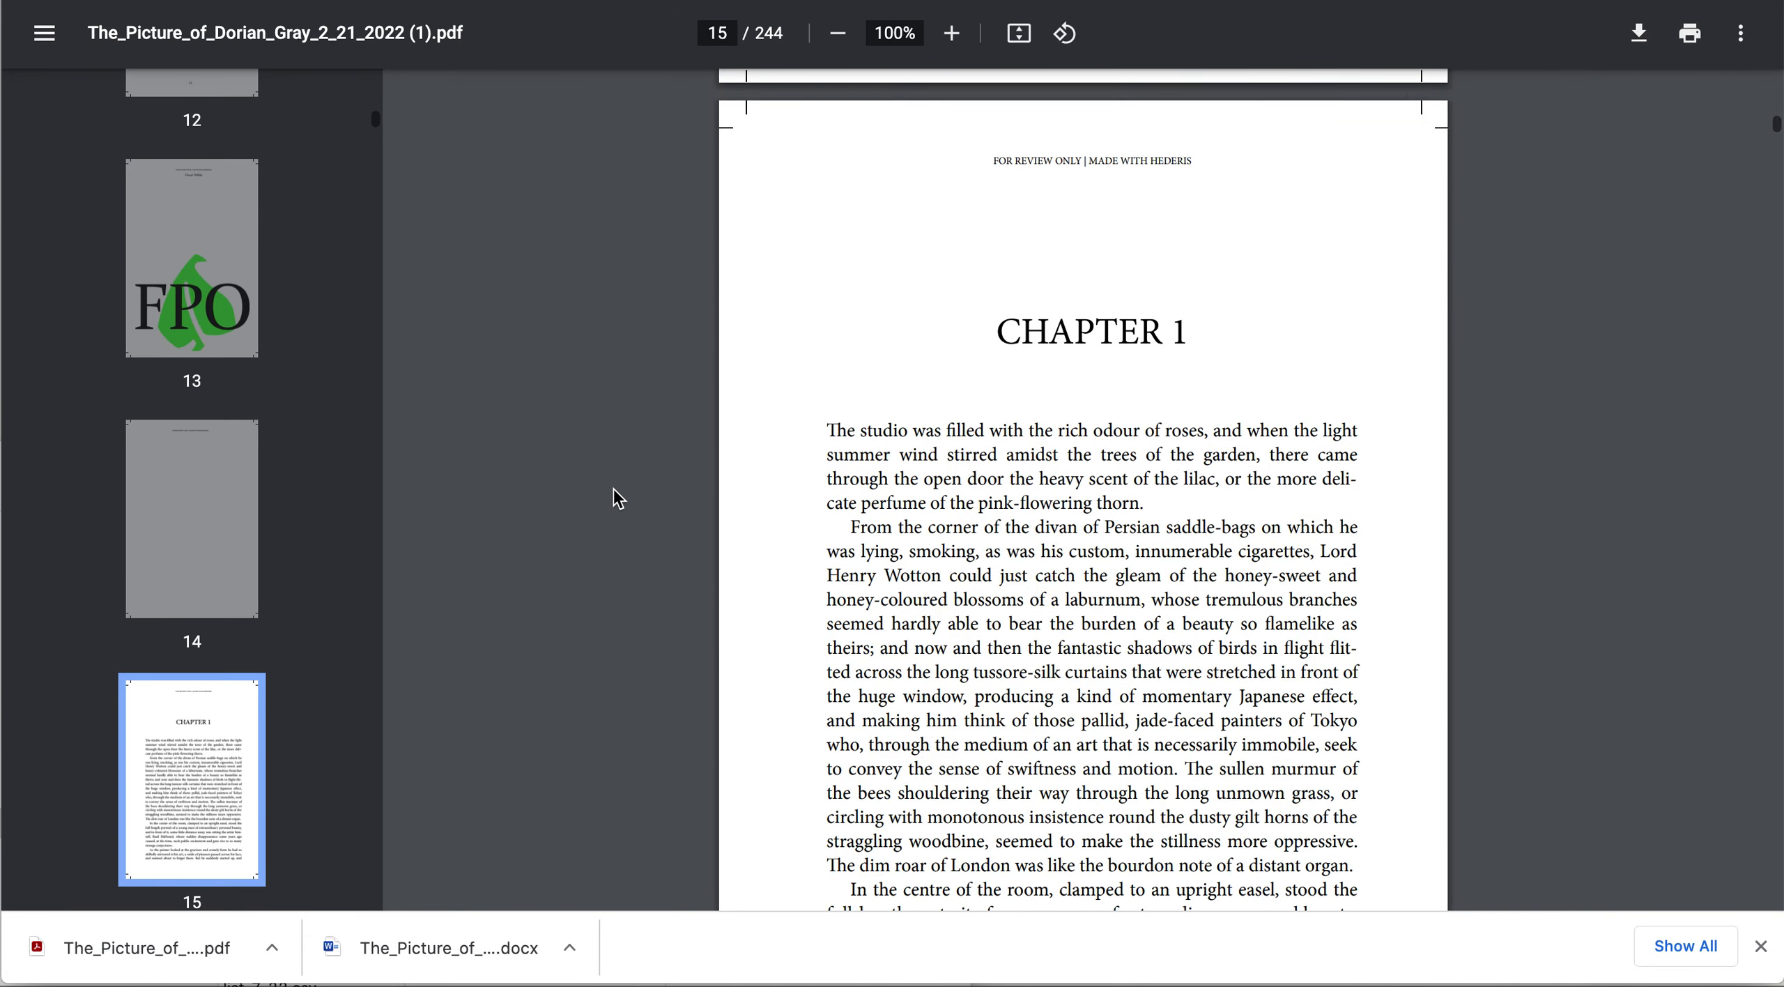
# Step: Examine the body text, running headers and page numbers on the first pages of Chapter 1, and close the PDF
pyautogui.scroll(2, 613, 488)
pyautogui.scroll(-5, 613, 487)
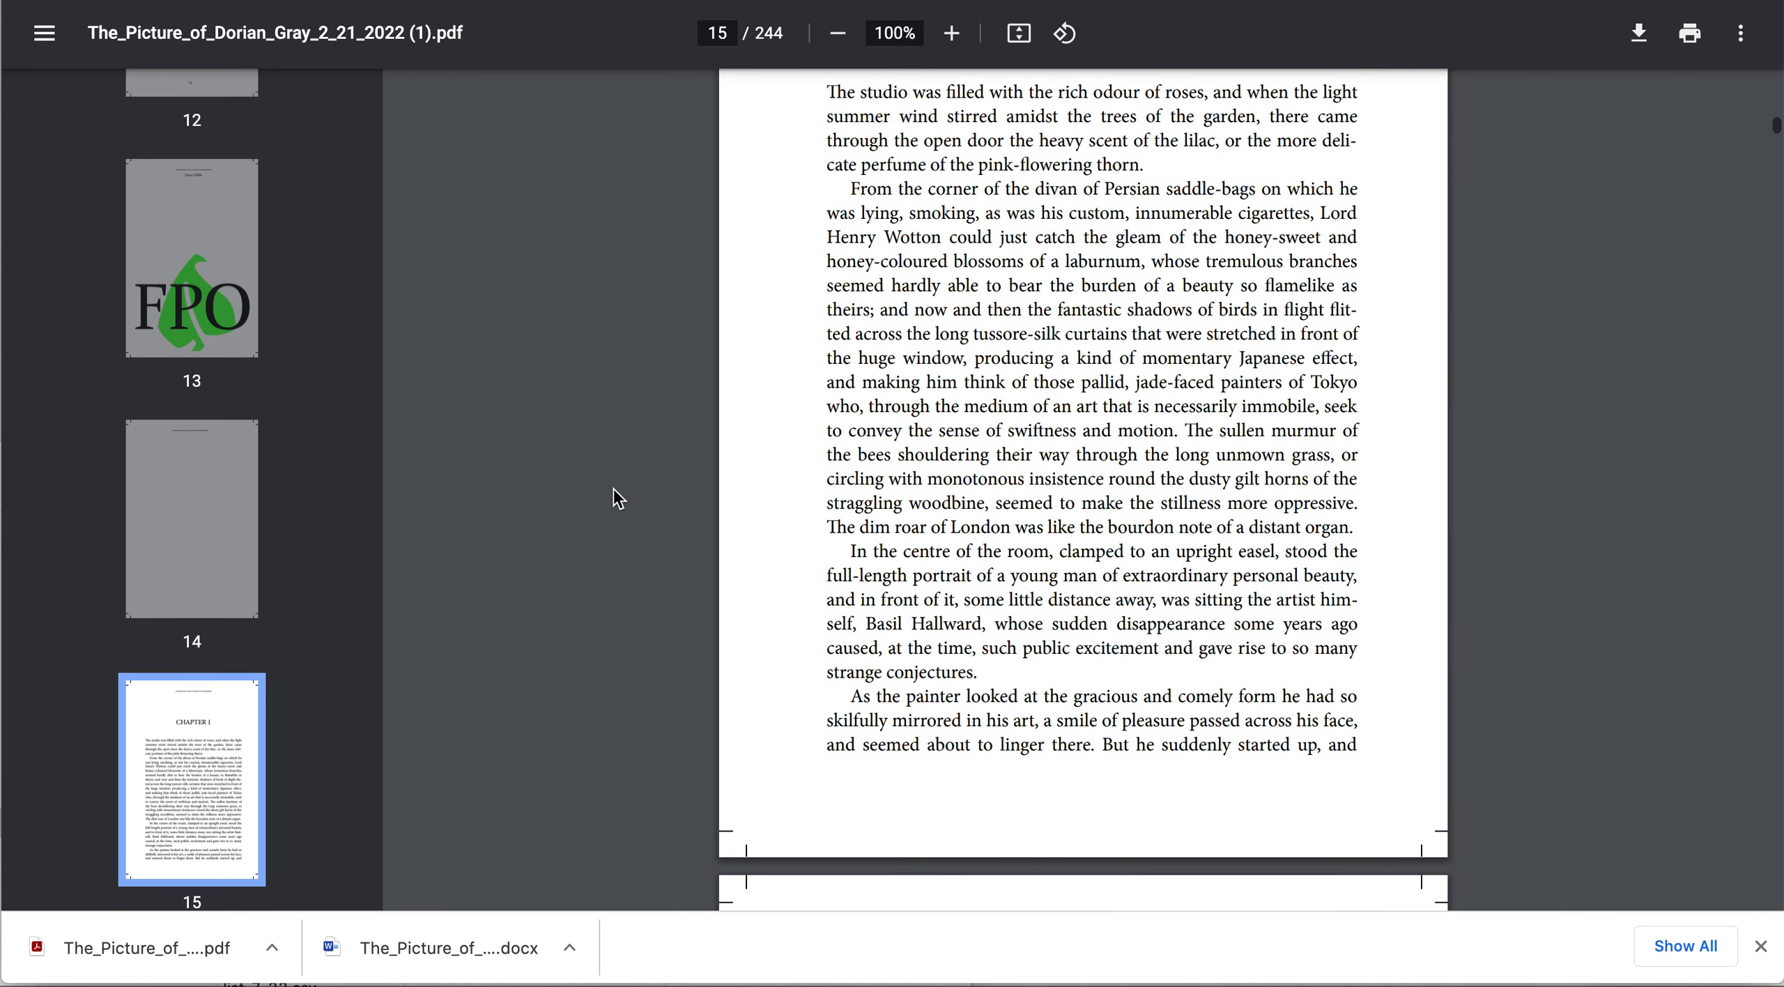
pyautogui.scroll(1, 613, 488)
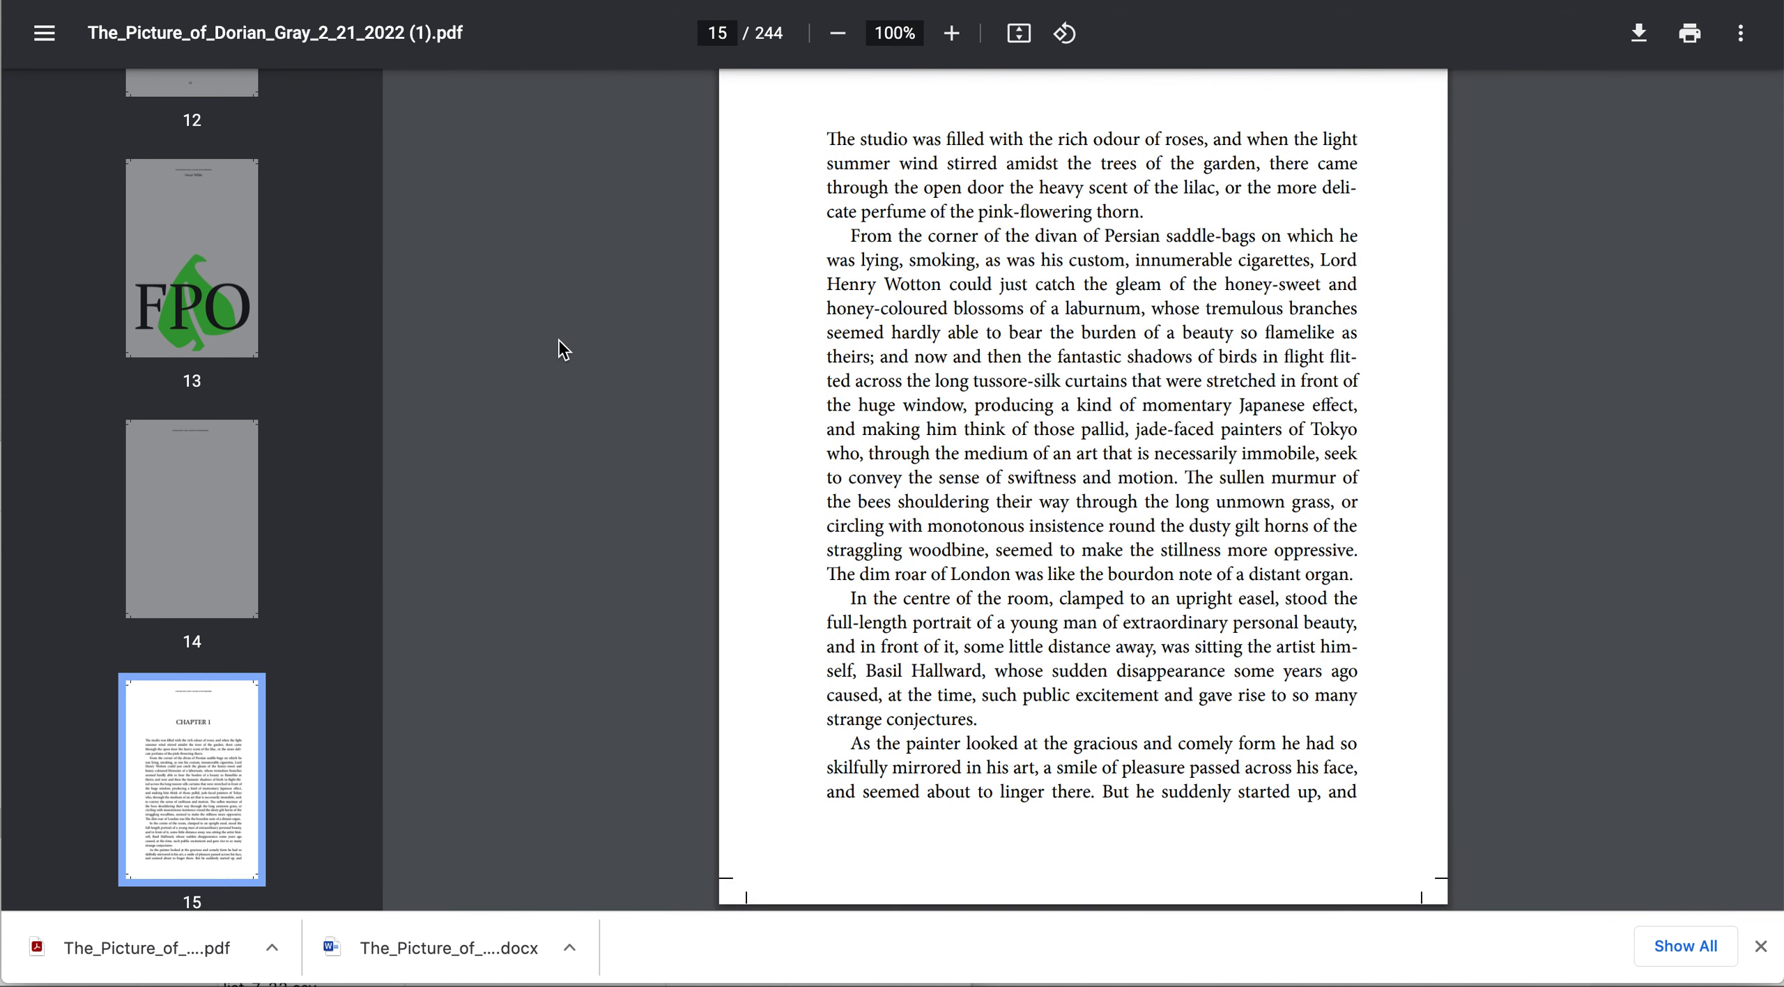
pyautogui.scroll(-10, 897, 446)
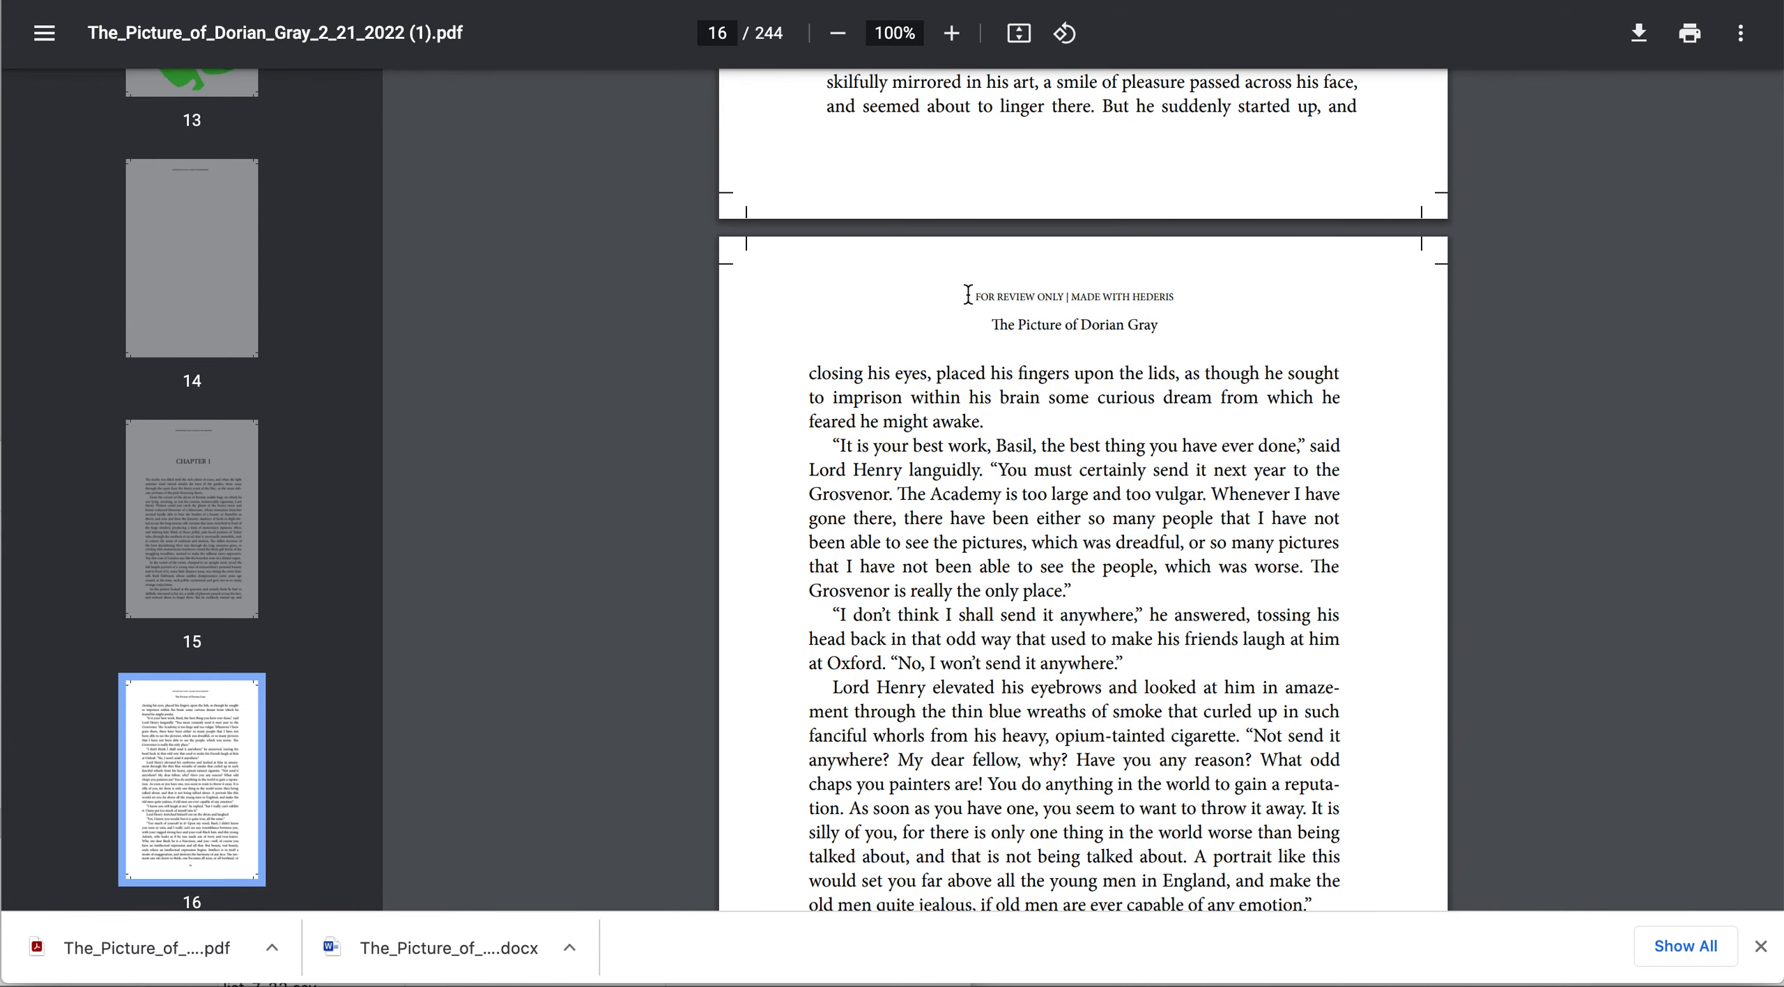
pyautogui.scroll(-7, 1018, 636)
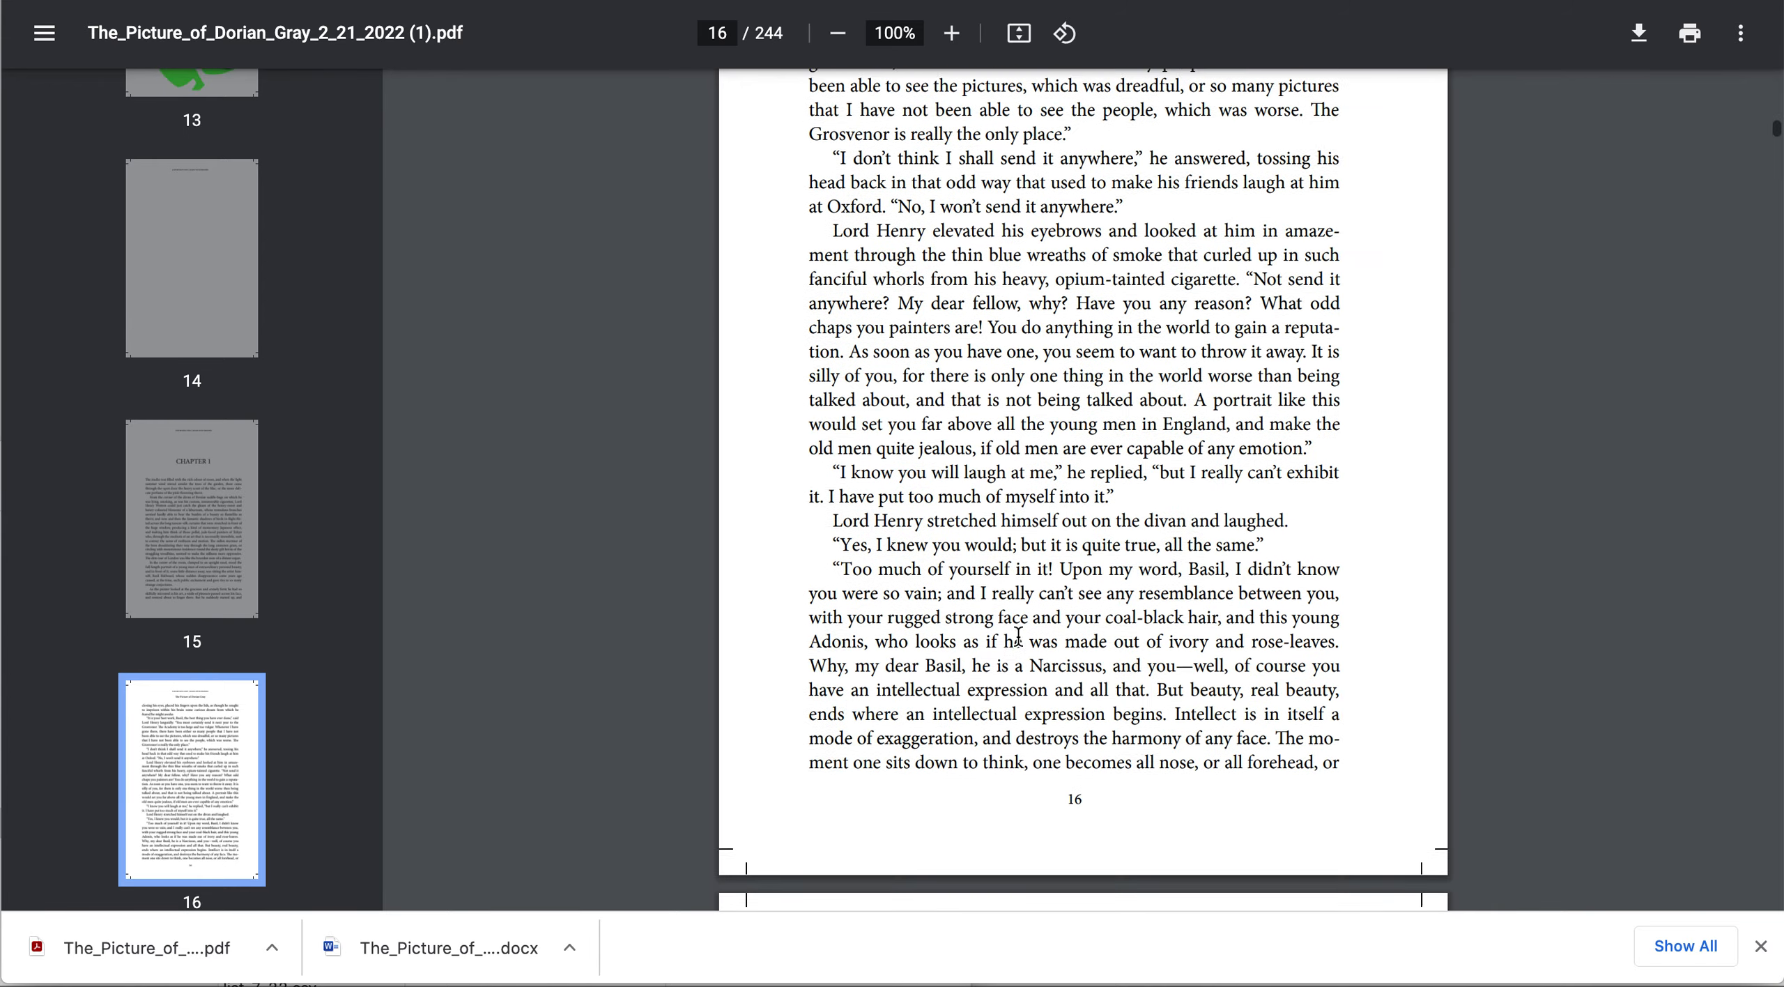
pyautogui.scroll(-9, 1018, 636)
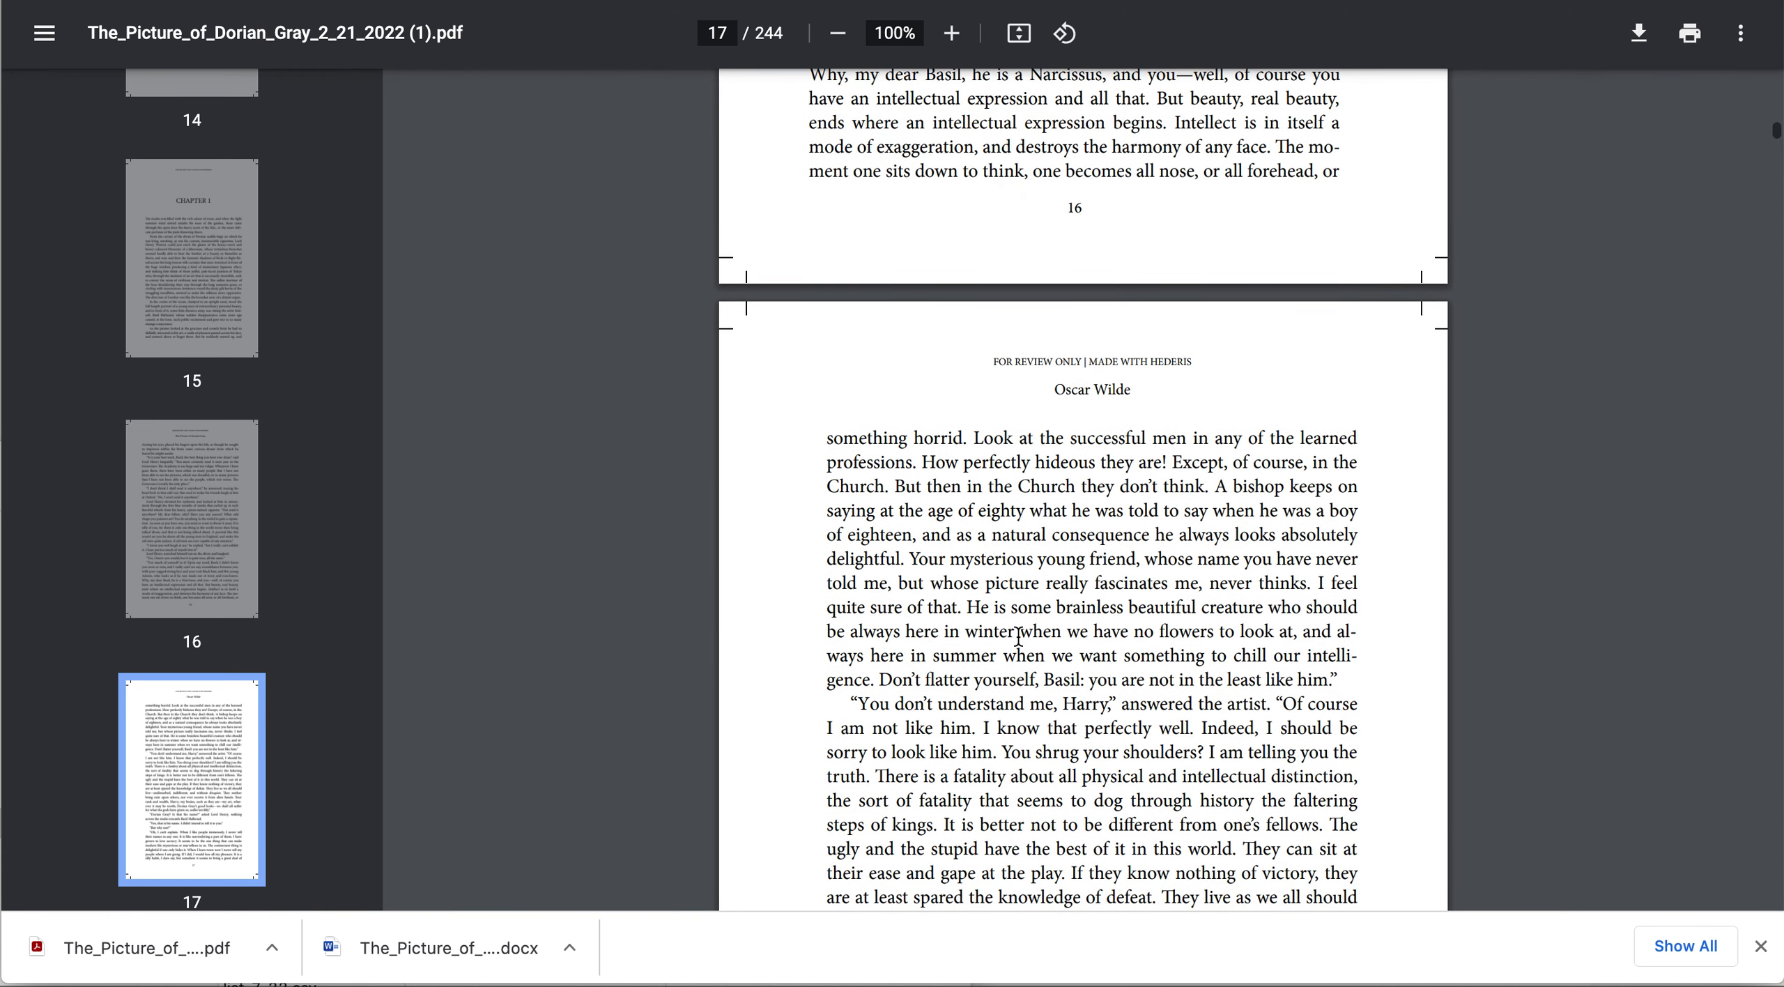
pyautogui.scroll(-2, 1018, 636)
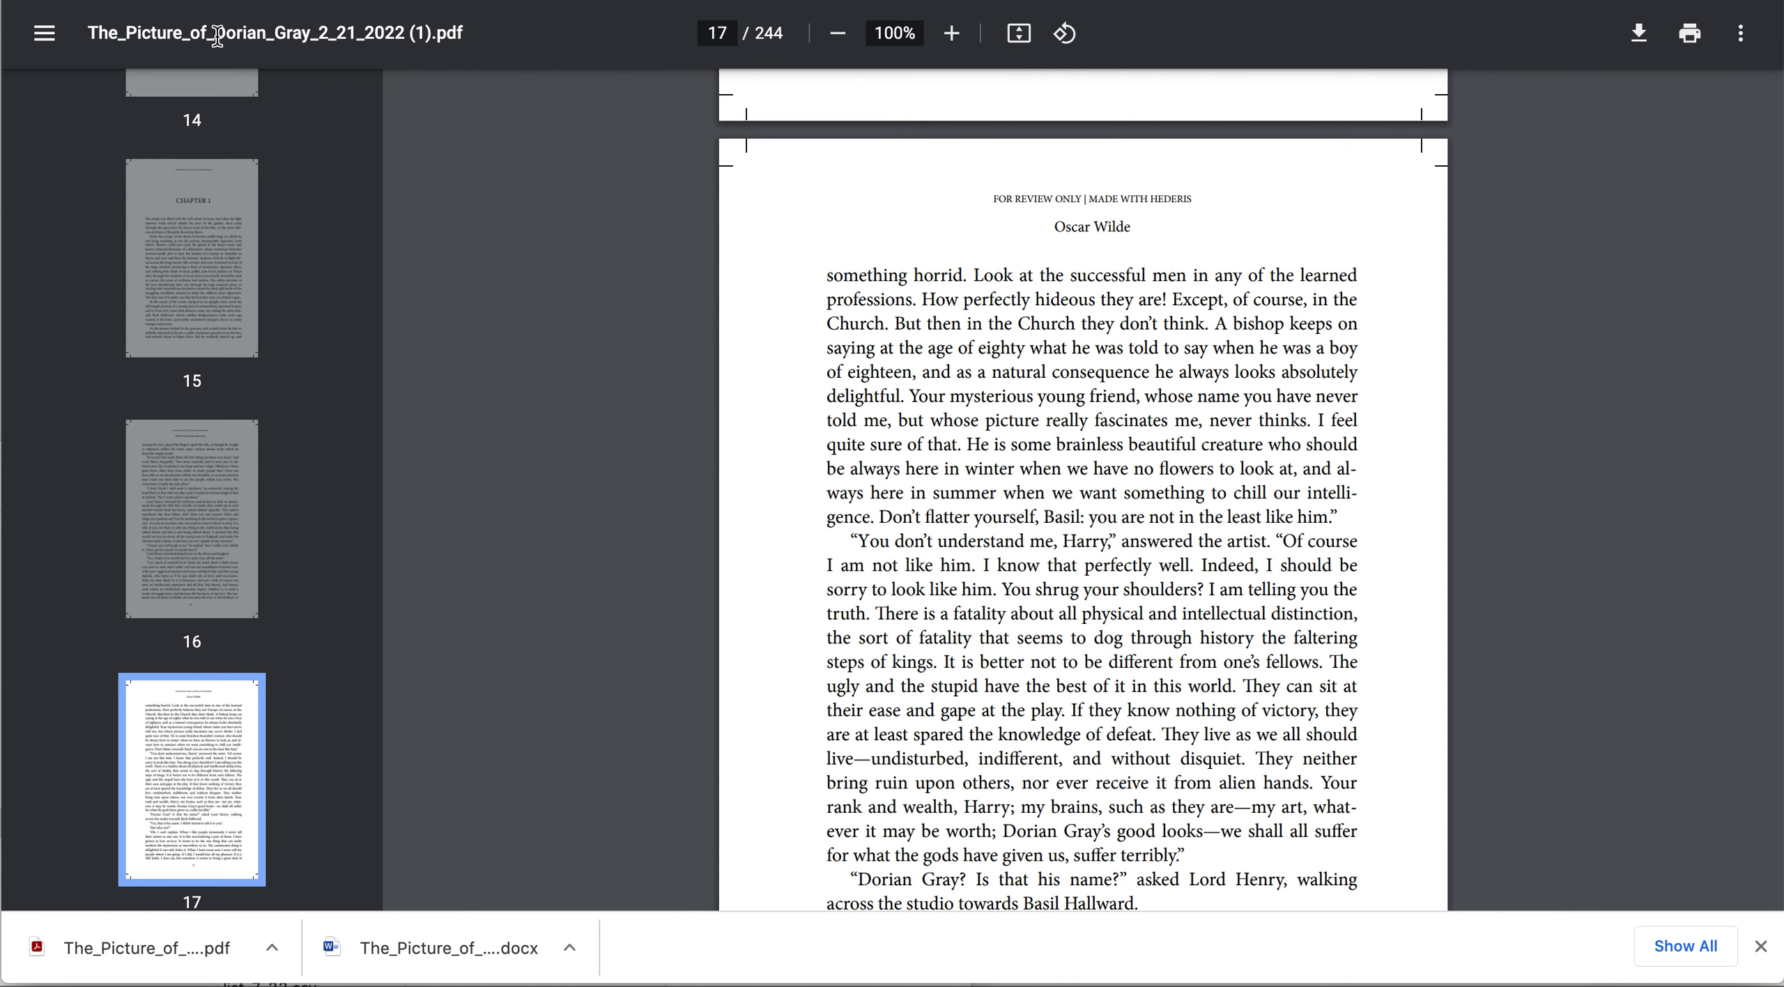
pyautogui.press('super+w')
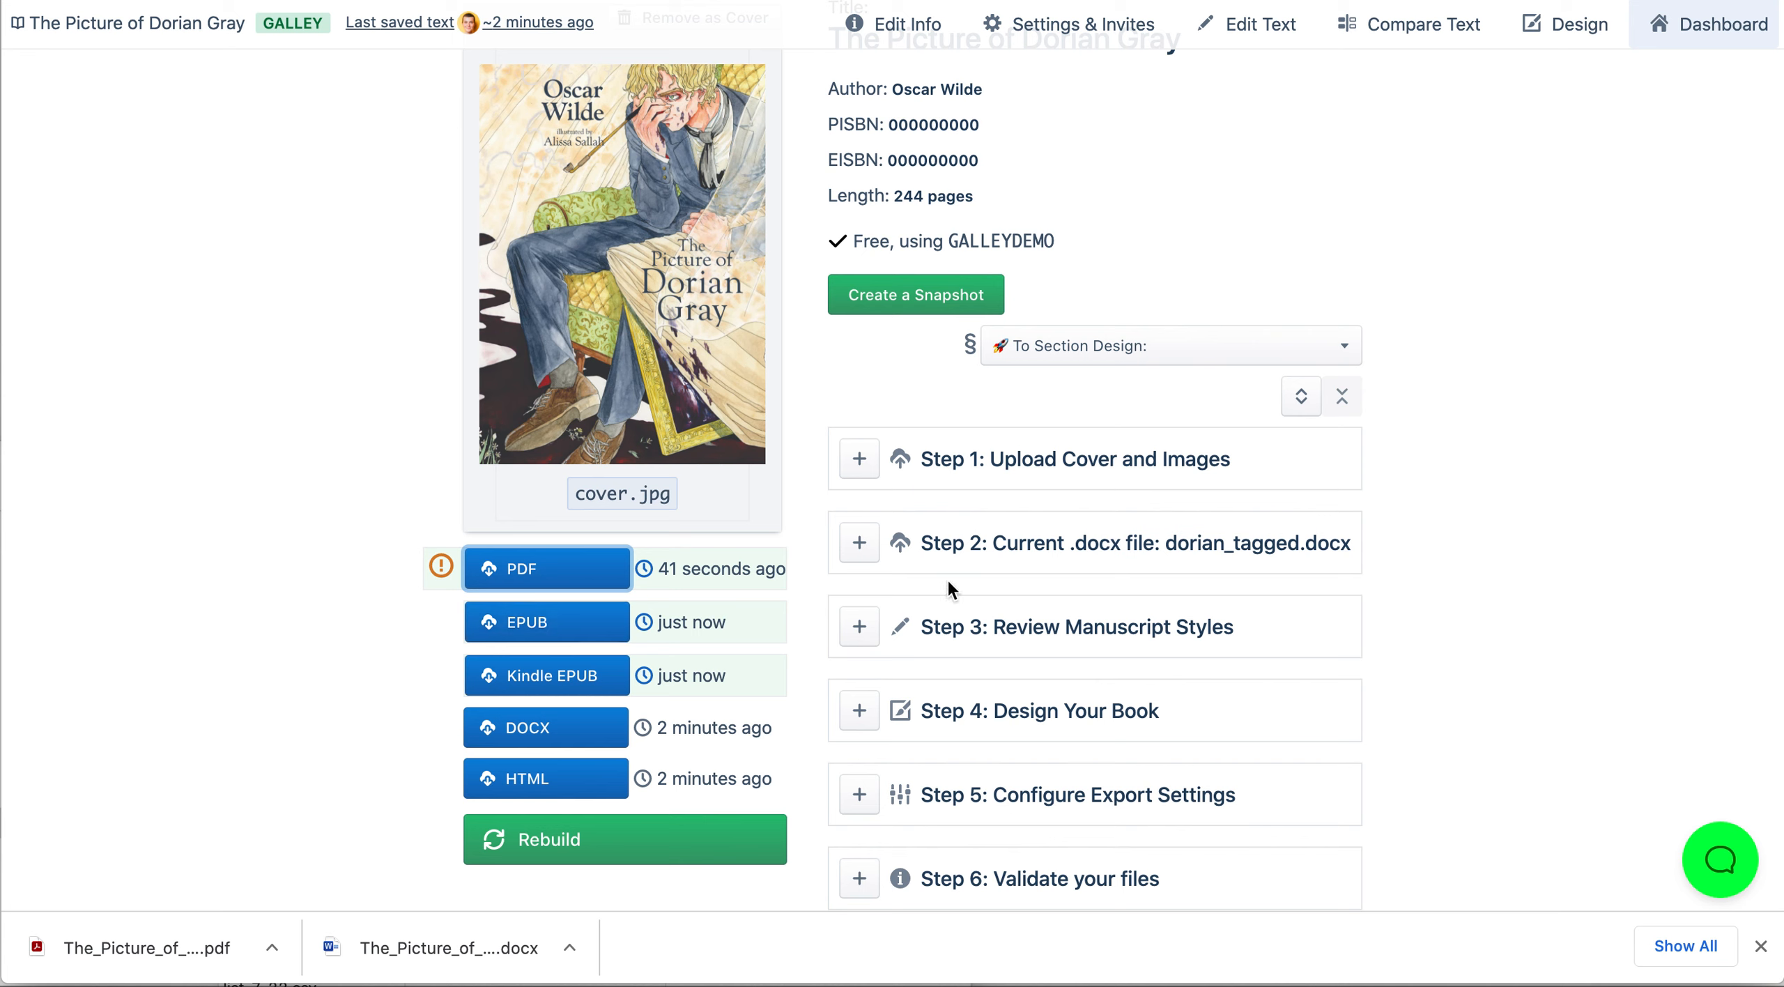
# Step: Replace the PDF text watermark in the export settings with "Advanced Review Copy" and collapse the export settings section
pyautogui.scroll(-3, 965, 684)
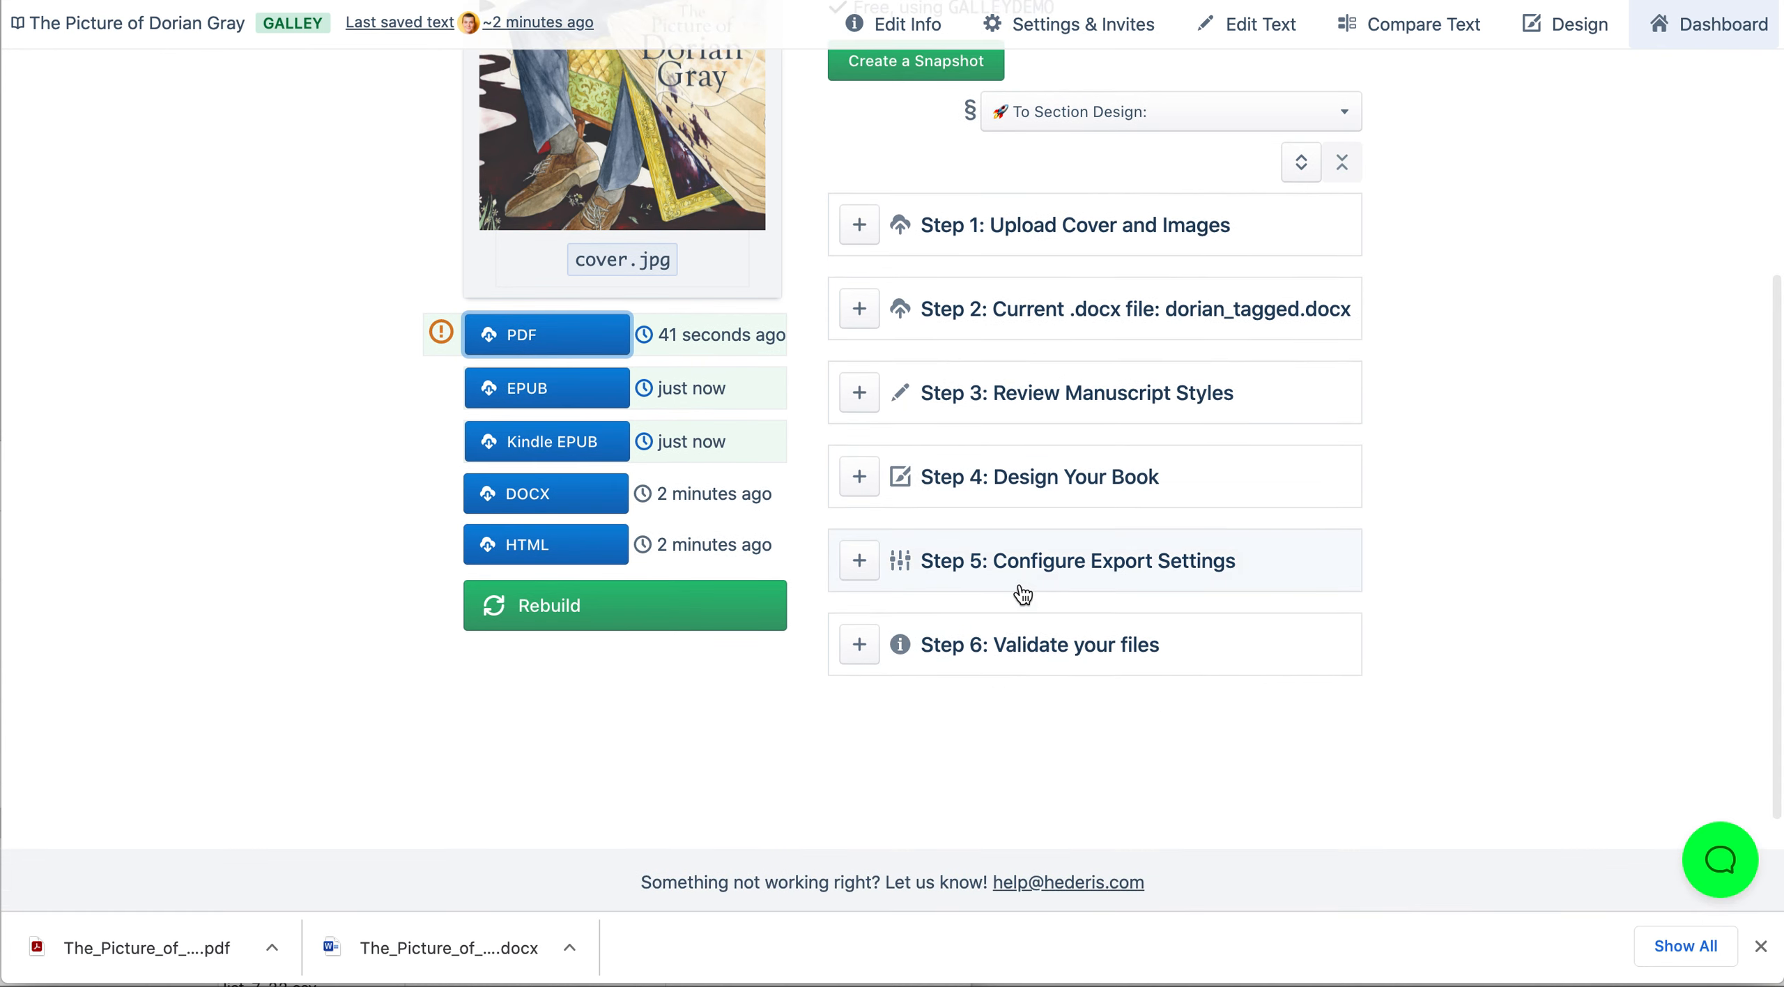
pyautogui.click(858, 560)
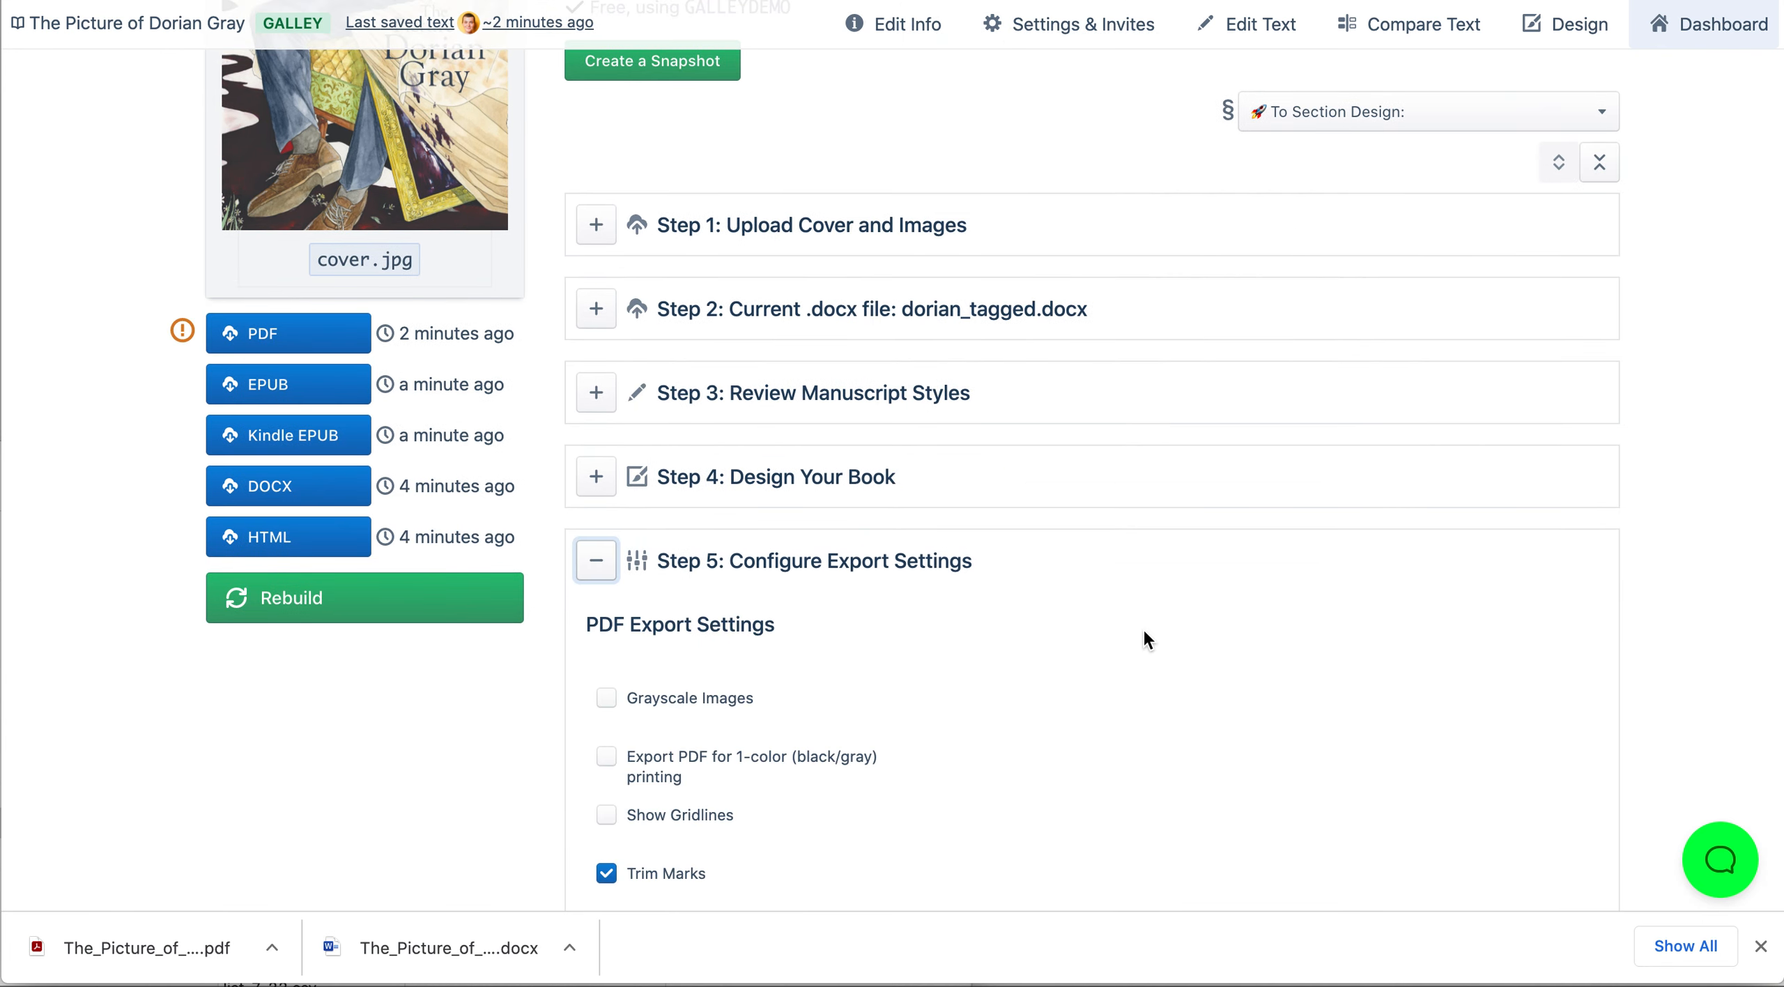
pyautogui.scroll(-10, 1146, 638)
pyautogui.scroll(-2, 1146, 637)
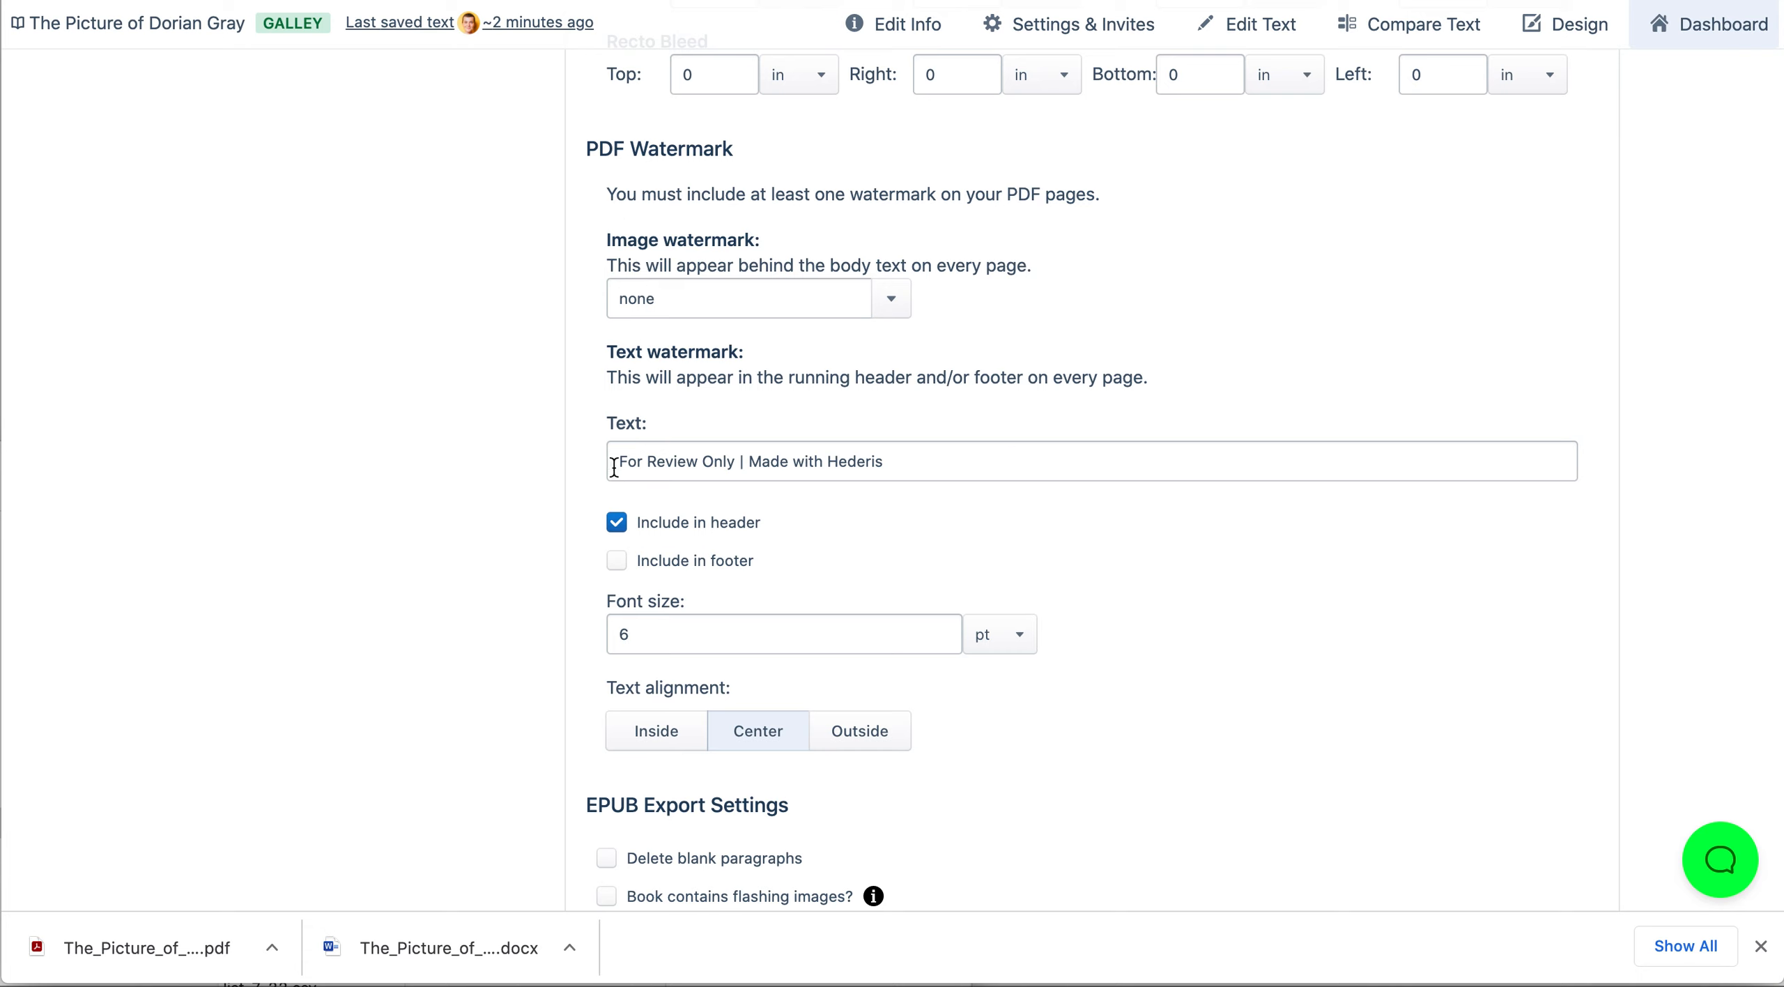
pyautogui.click(636, 461)
pyautogui.moveTo(636, 462); pyautogui.dragTo(988, 458)
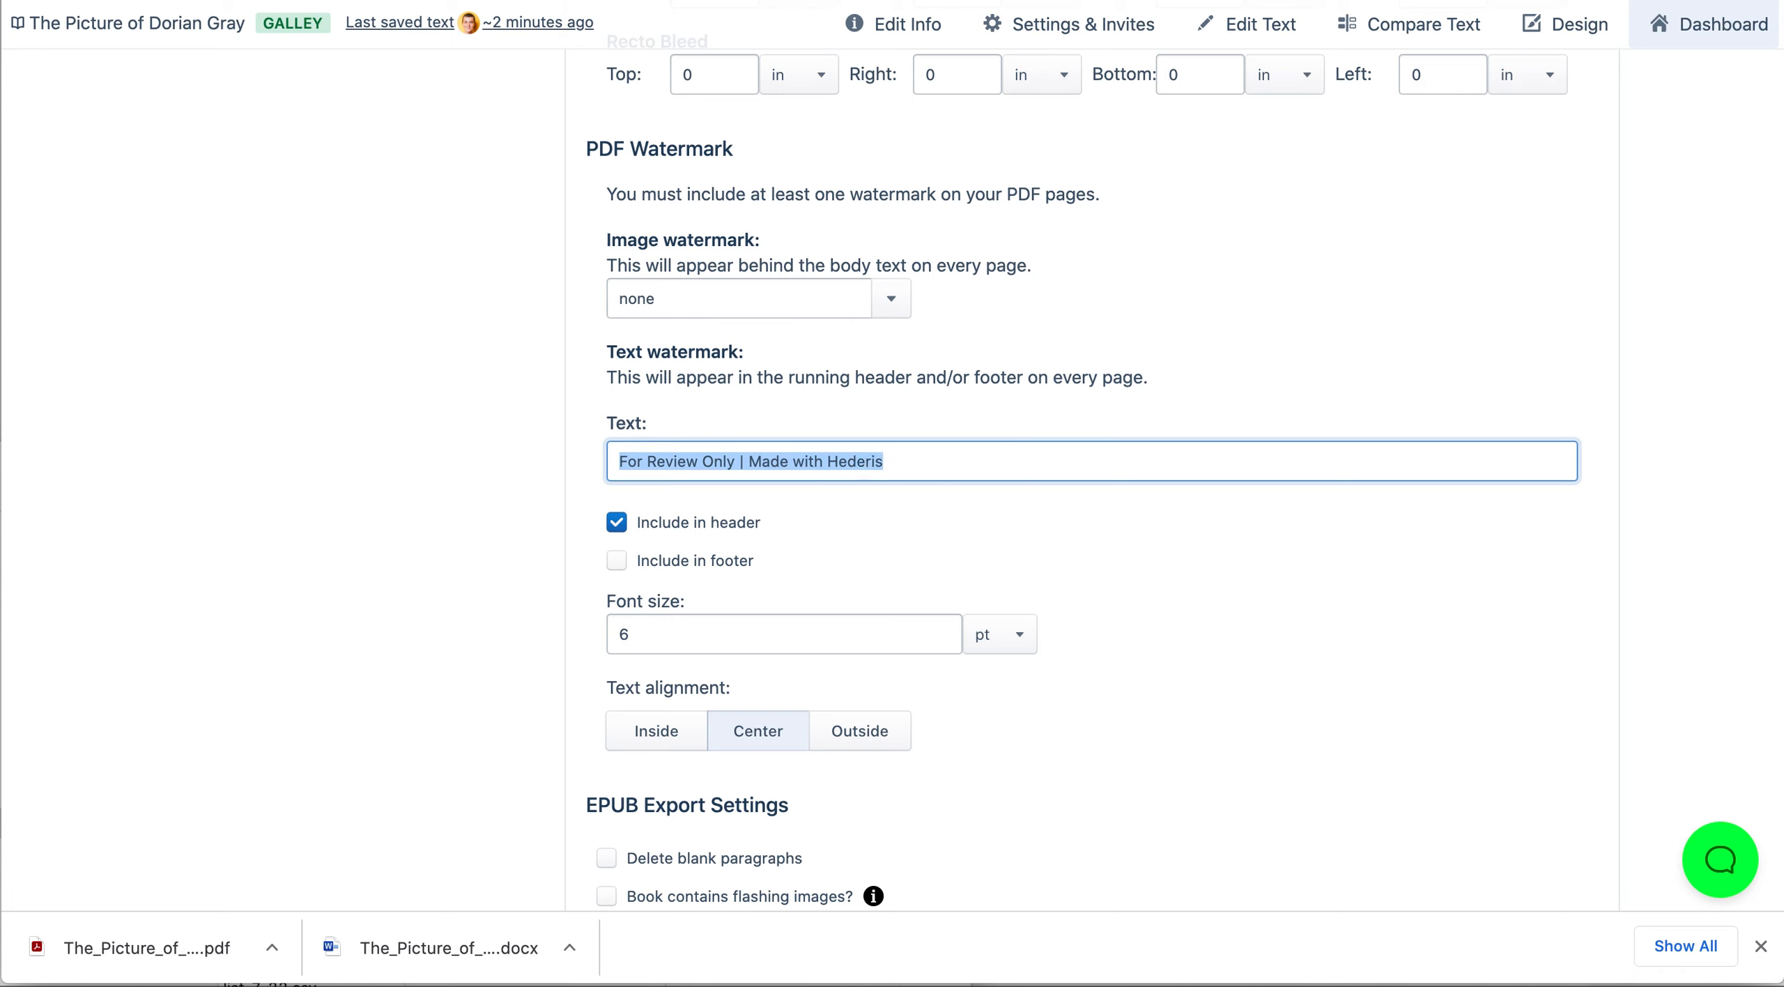
pyautogui.write('Advanc')
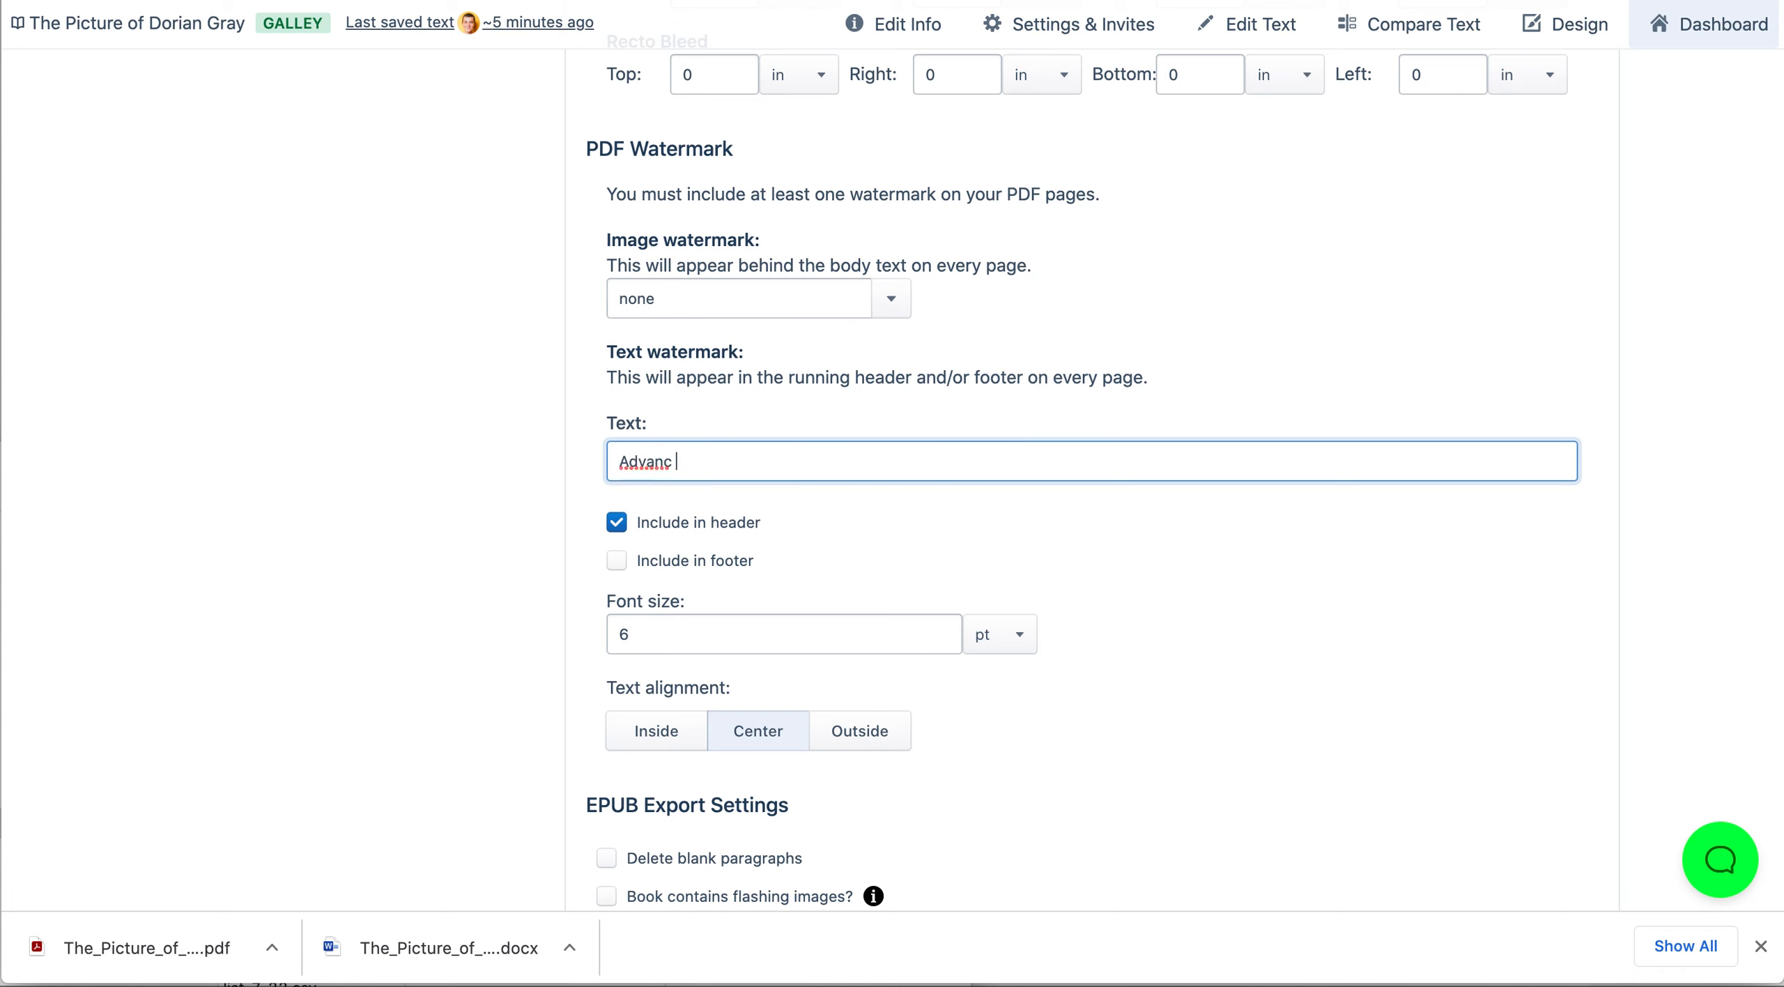
pyautogui.write('ed Review Copy')
pyautogui.scroll(1, 501, 598)
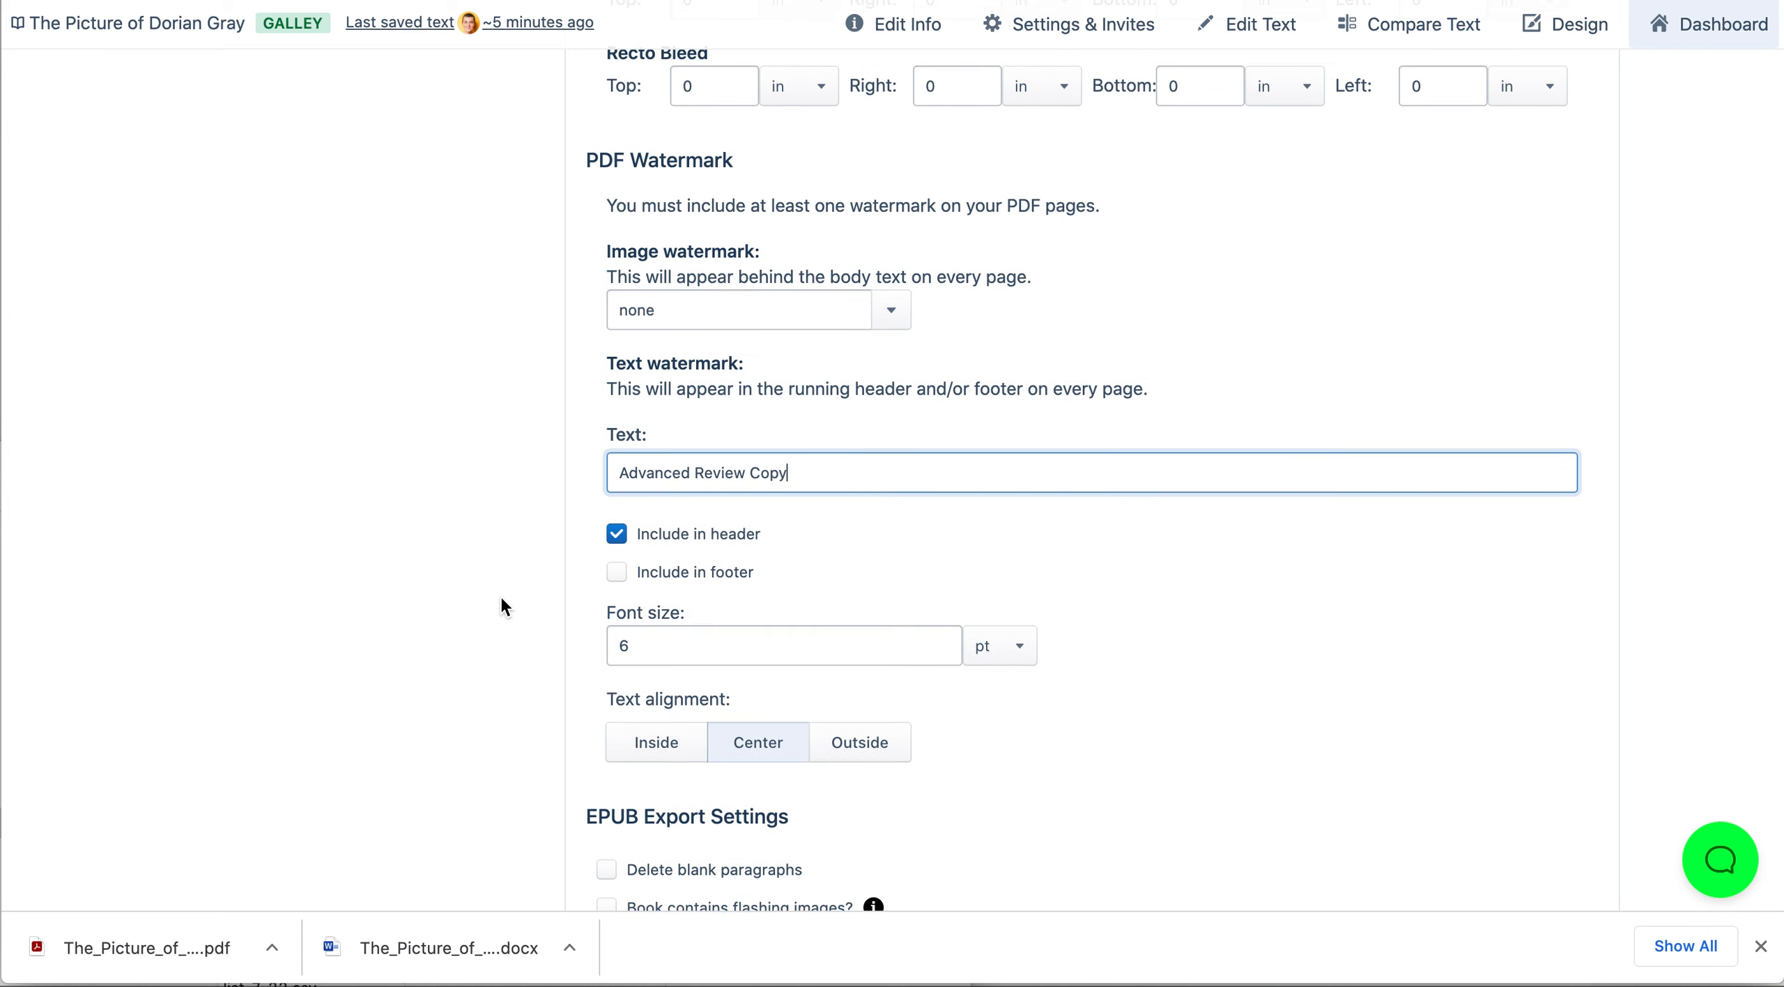
pyautogui.scroll(20, 501, 597)
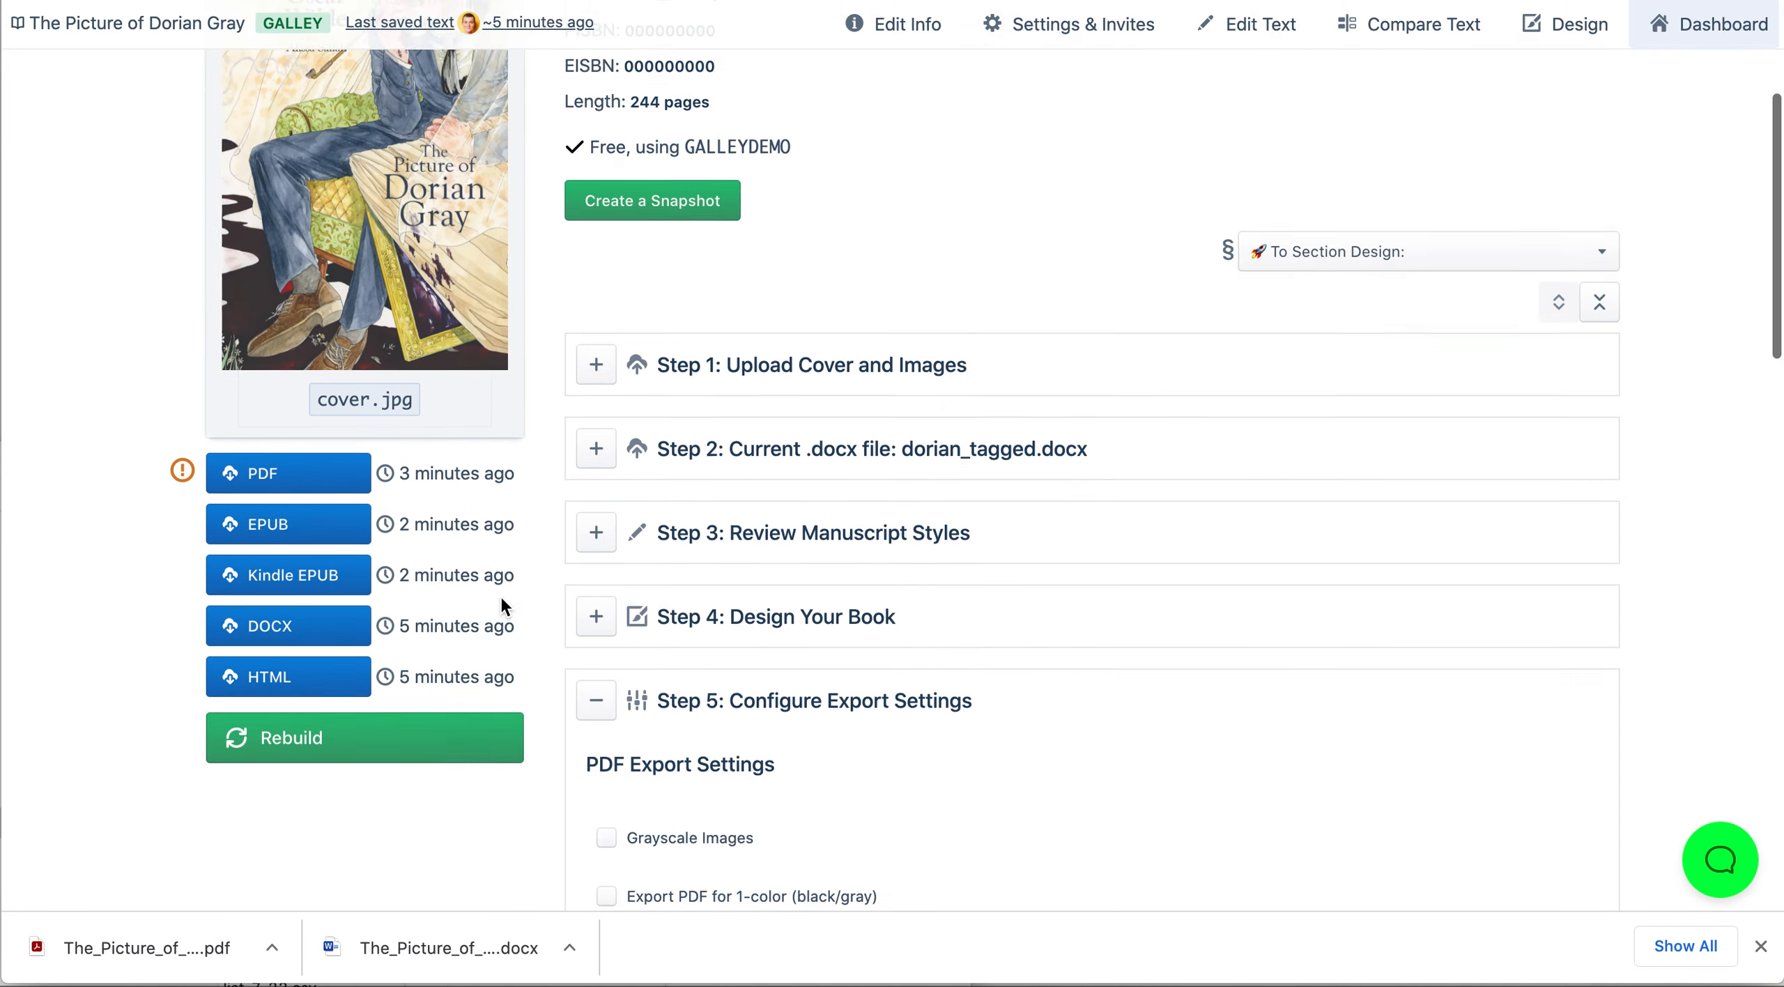
pyautogui.scroll(-2, 501, 598)
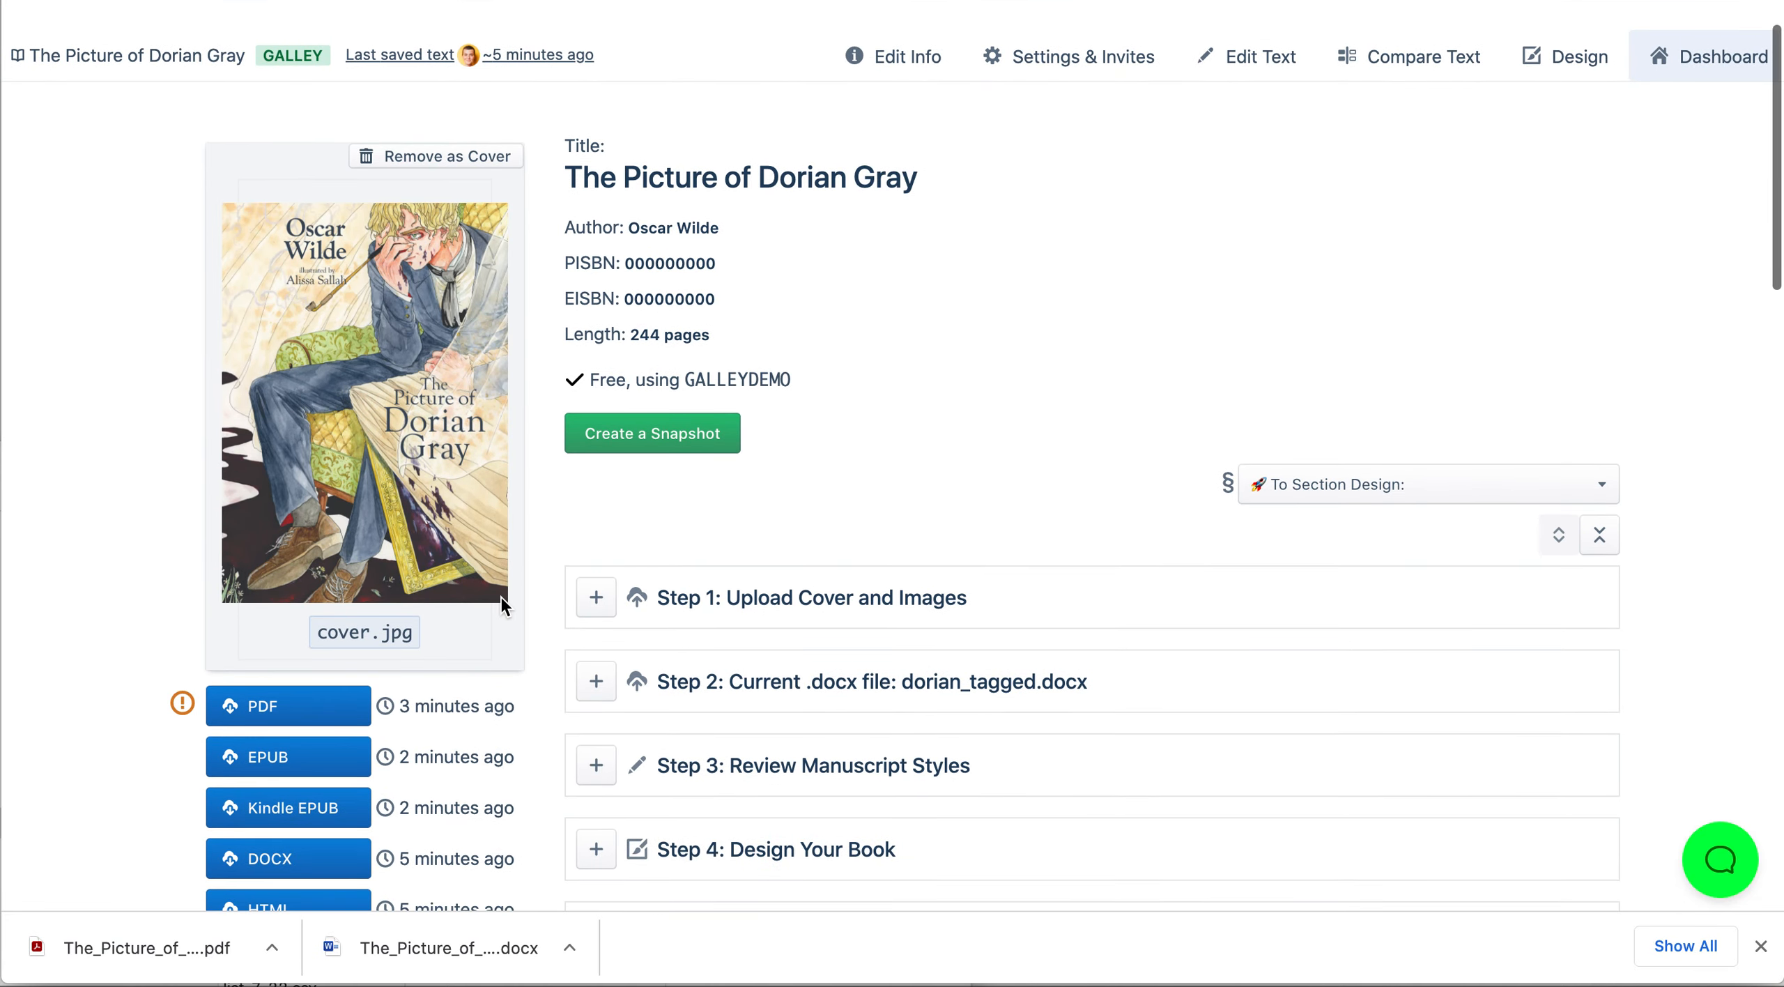
pyautogui.scroll(-5, 501, 597)
pyautogui.click(601, 611)
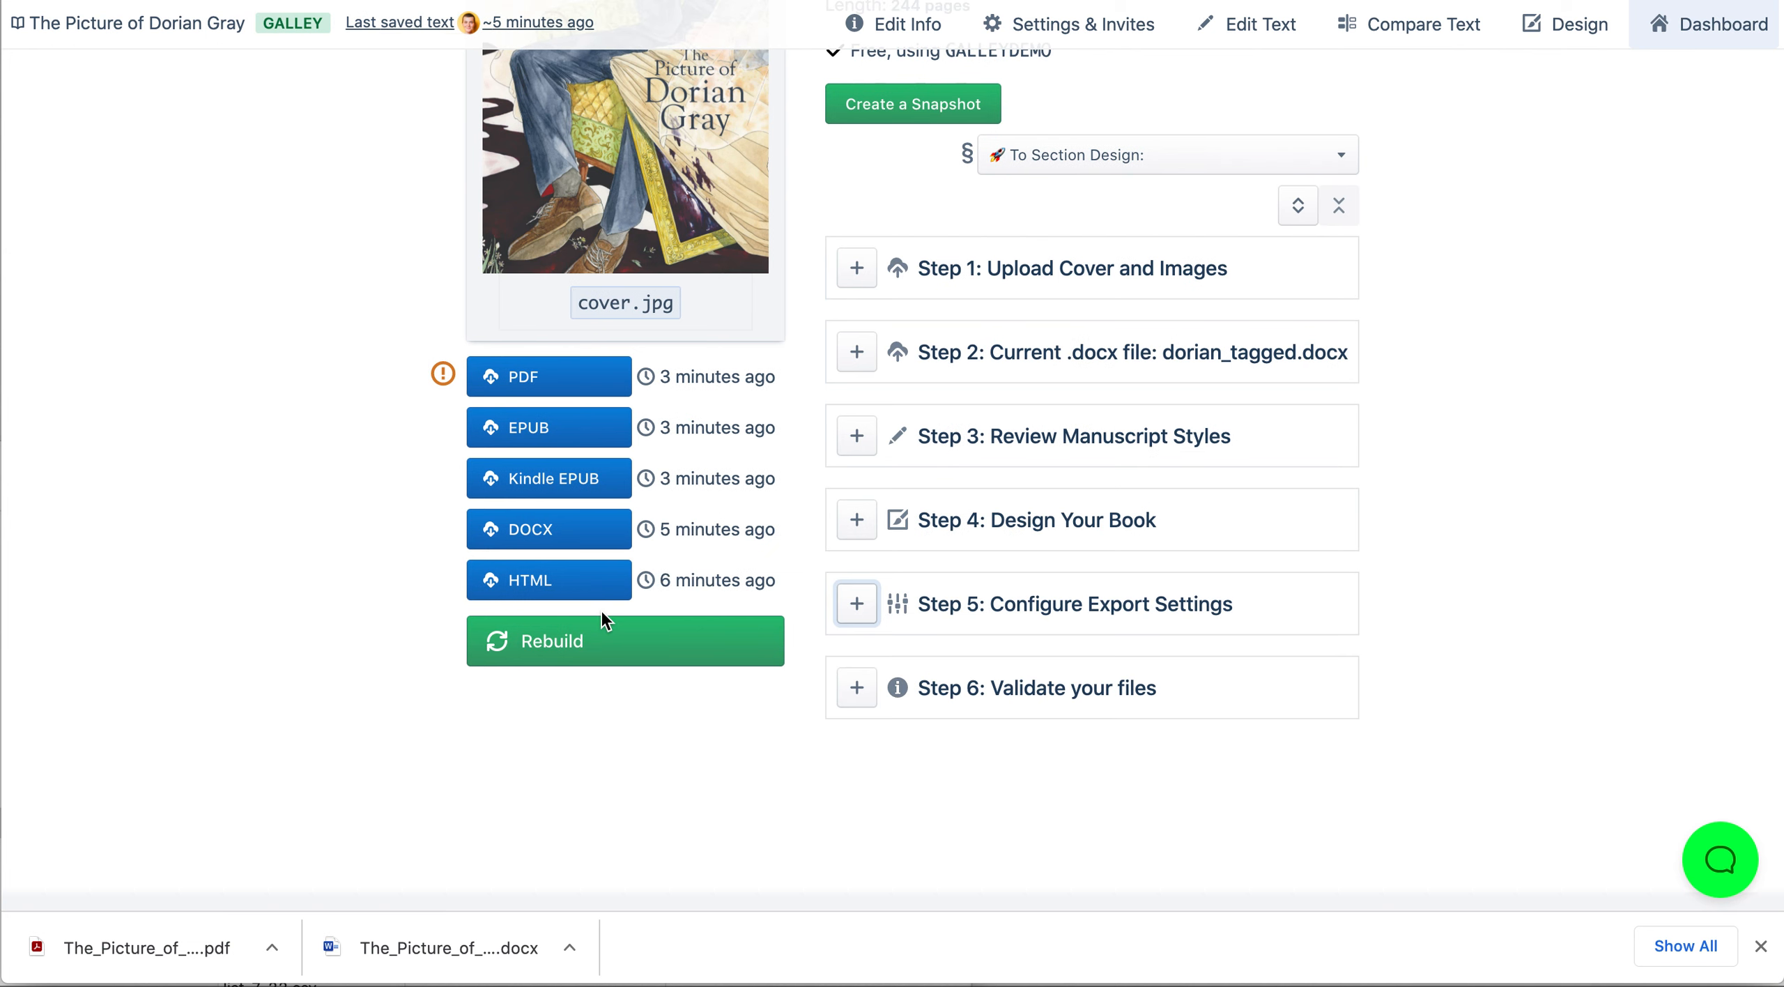
# Step: Expand the file validation section to view the EPUB validation and PDF warnings, and collapse it again
pyautogui.click(858, 687)
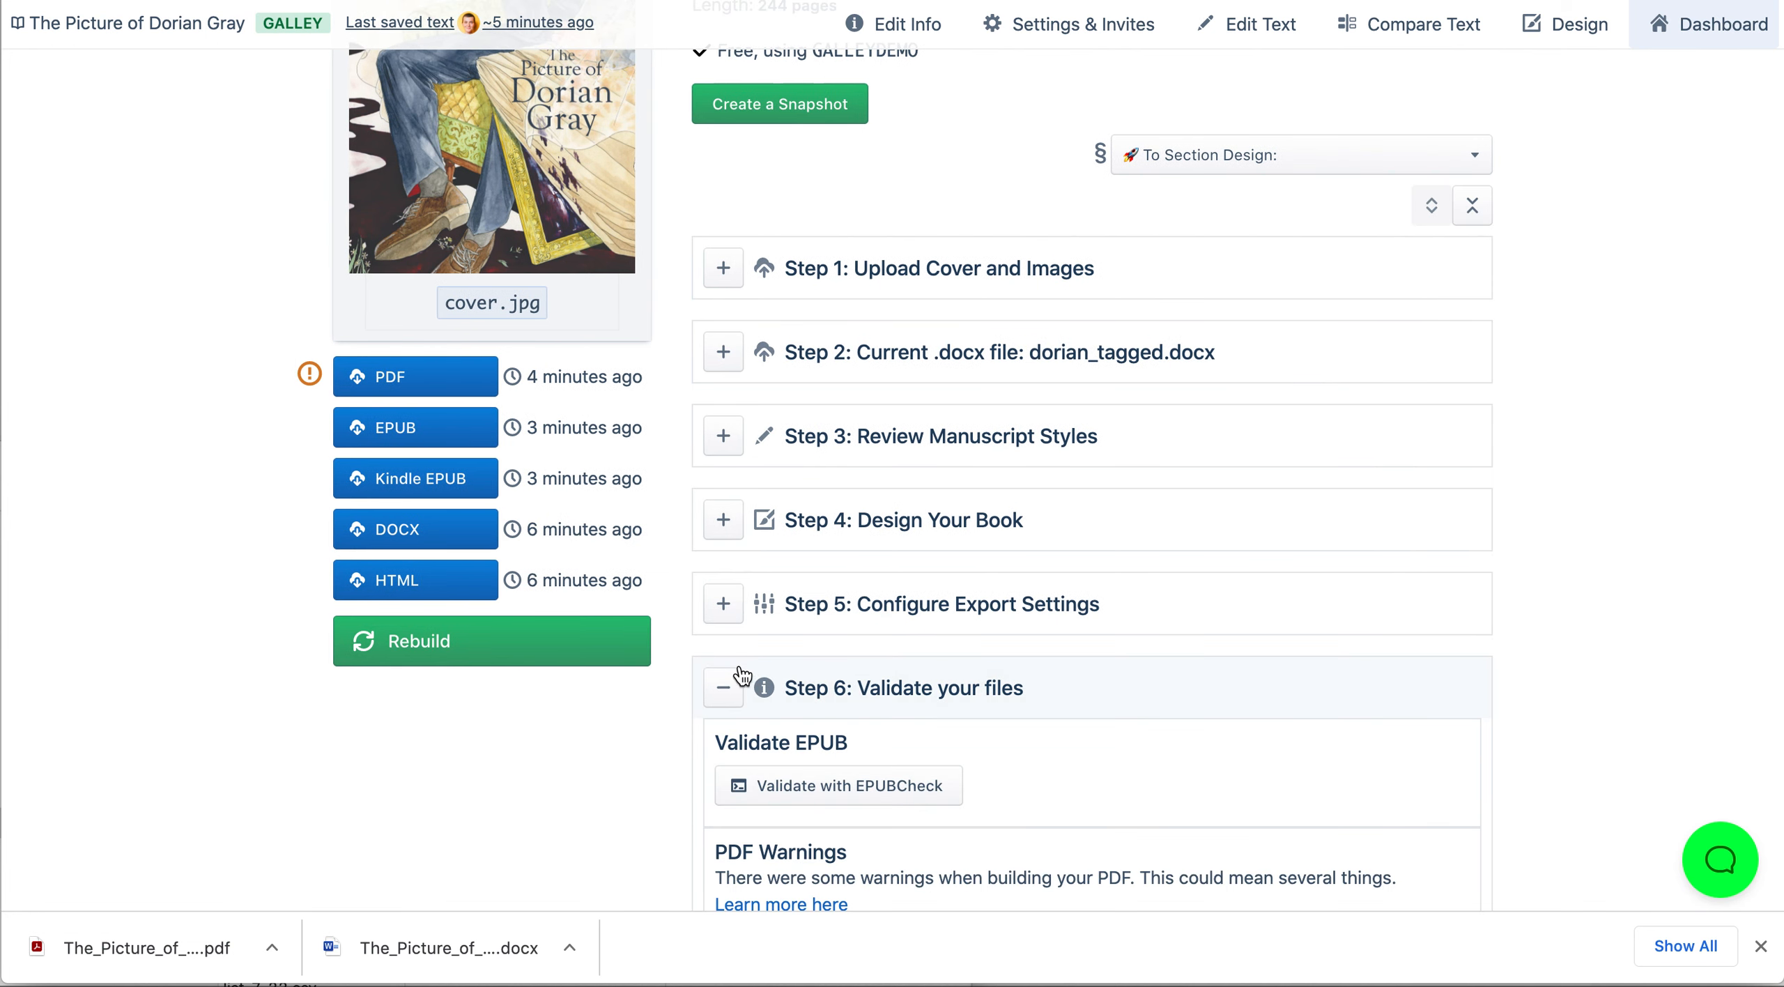
pyautogui.click(725, 685)
pyautogui.scroll(5, 1157, 449)
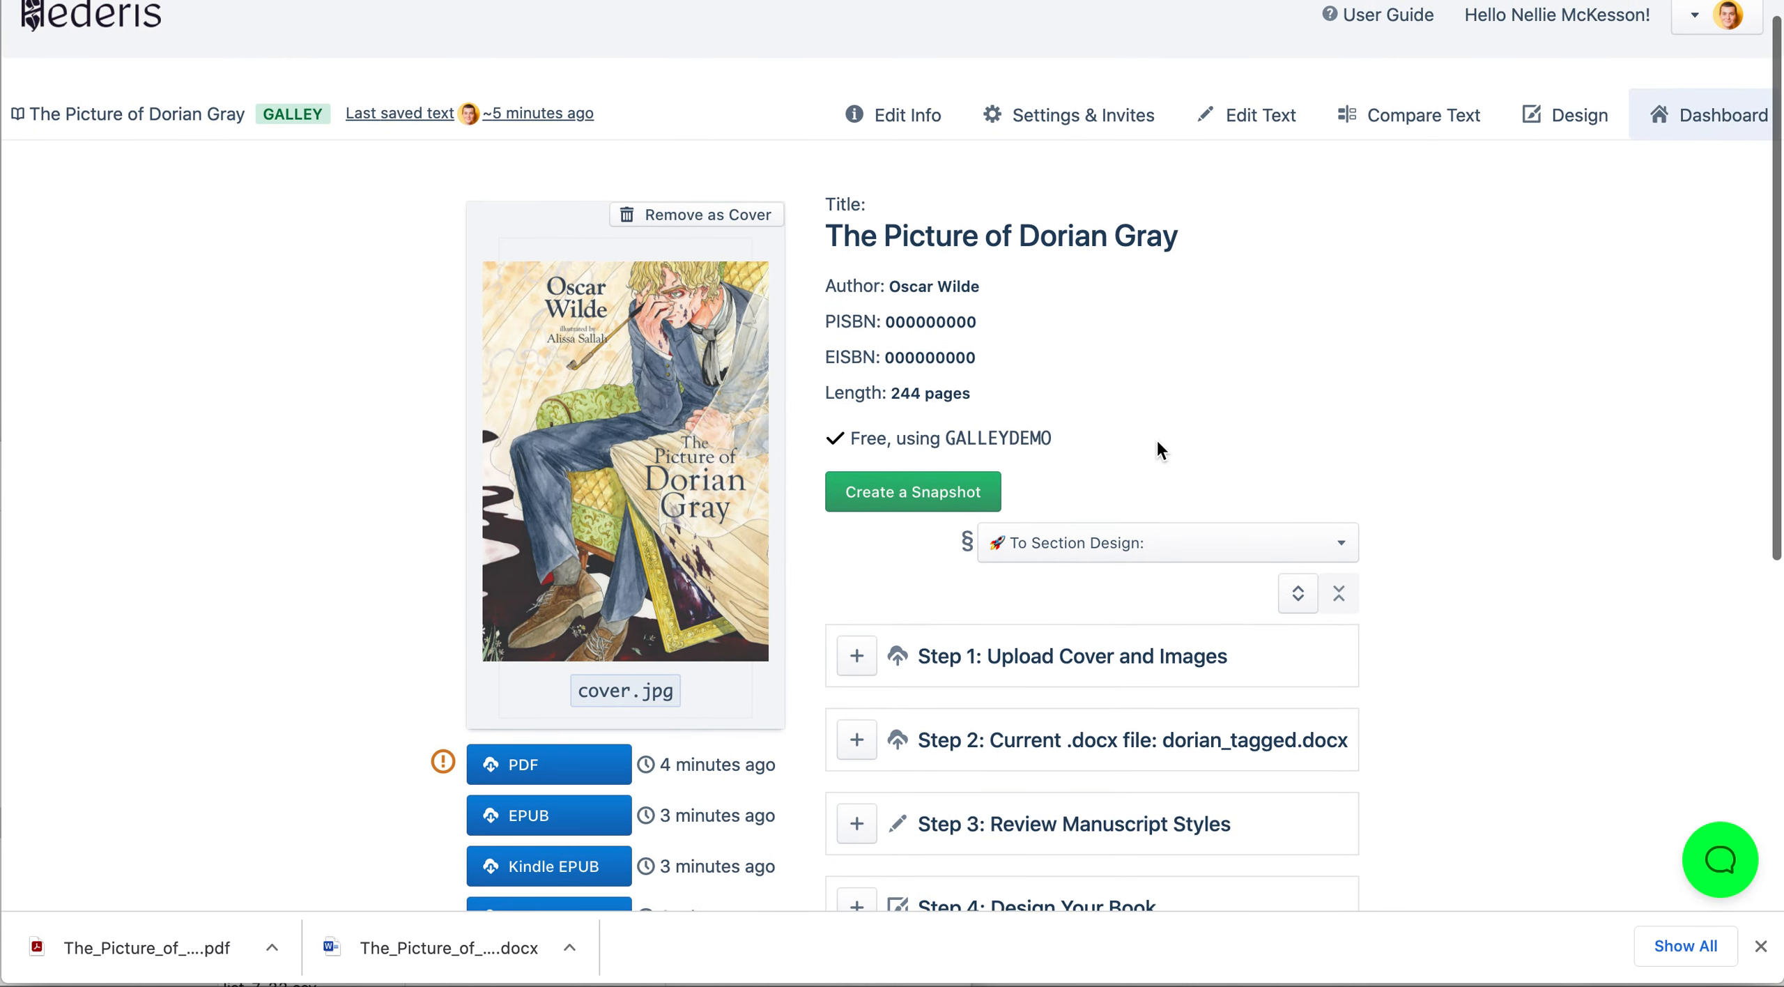
# Step: View the collaborator invitation field and snapshot restore option in the project settings, and return to the project dashboard
pyautogui.click(1086, 120)
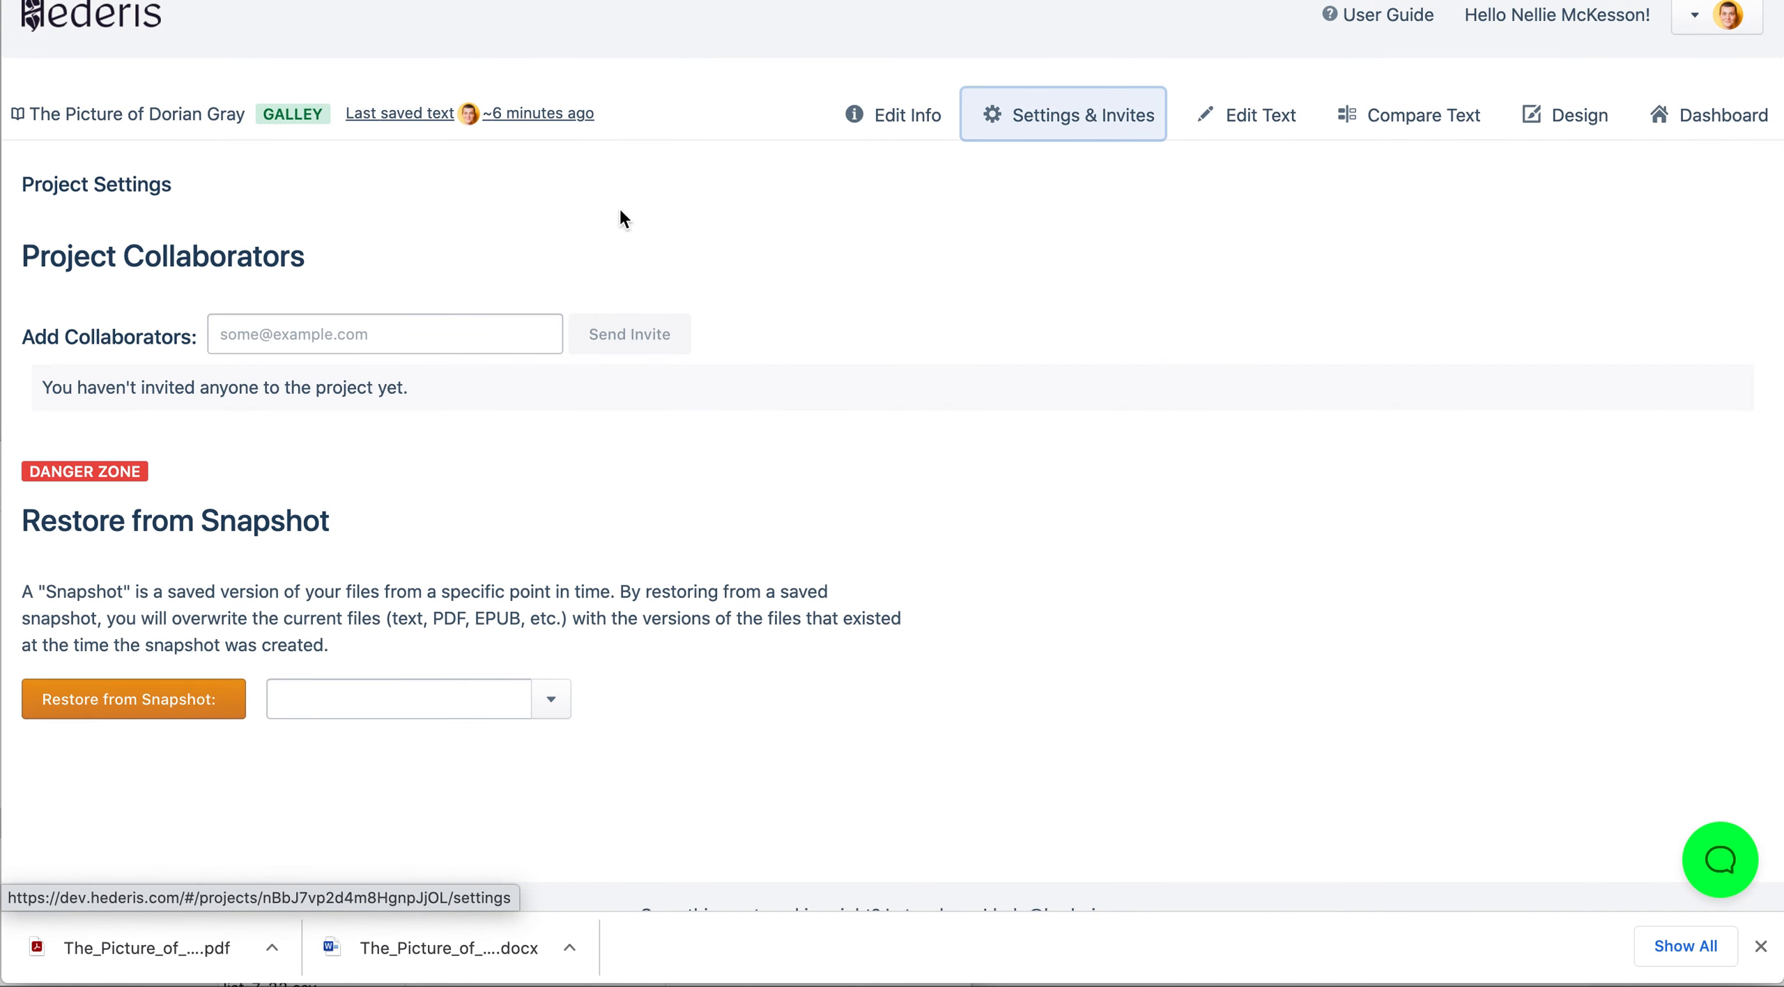
pyautogui.click(268, 342)
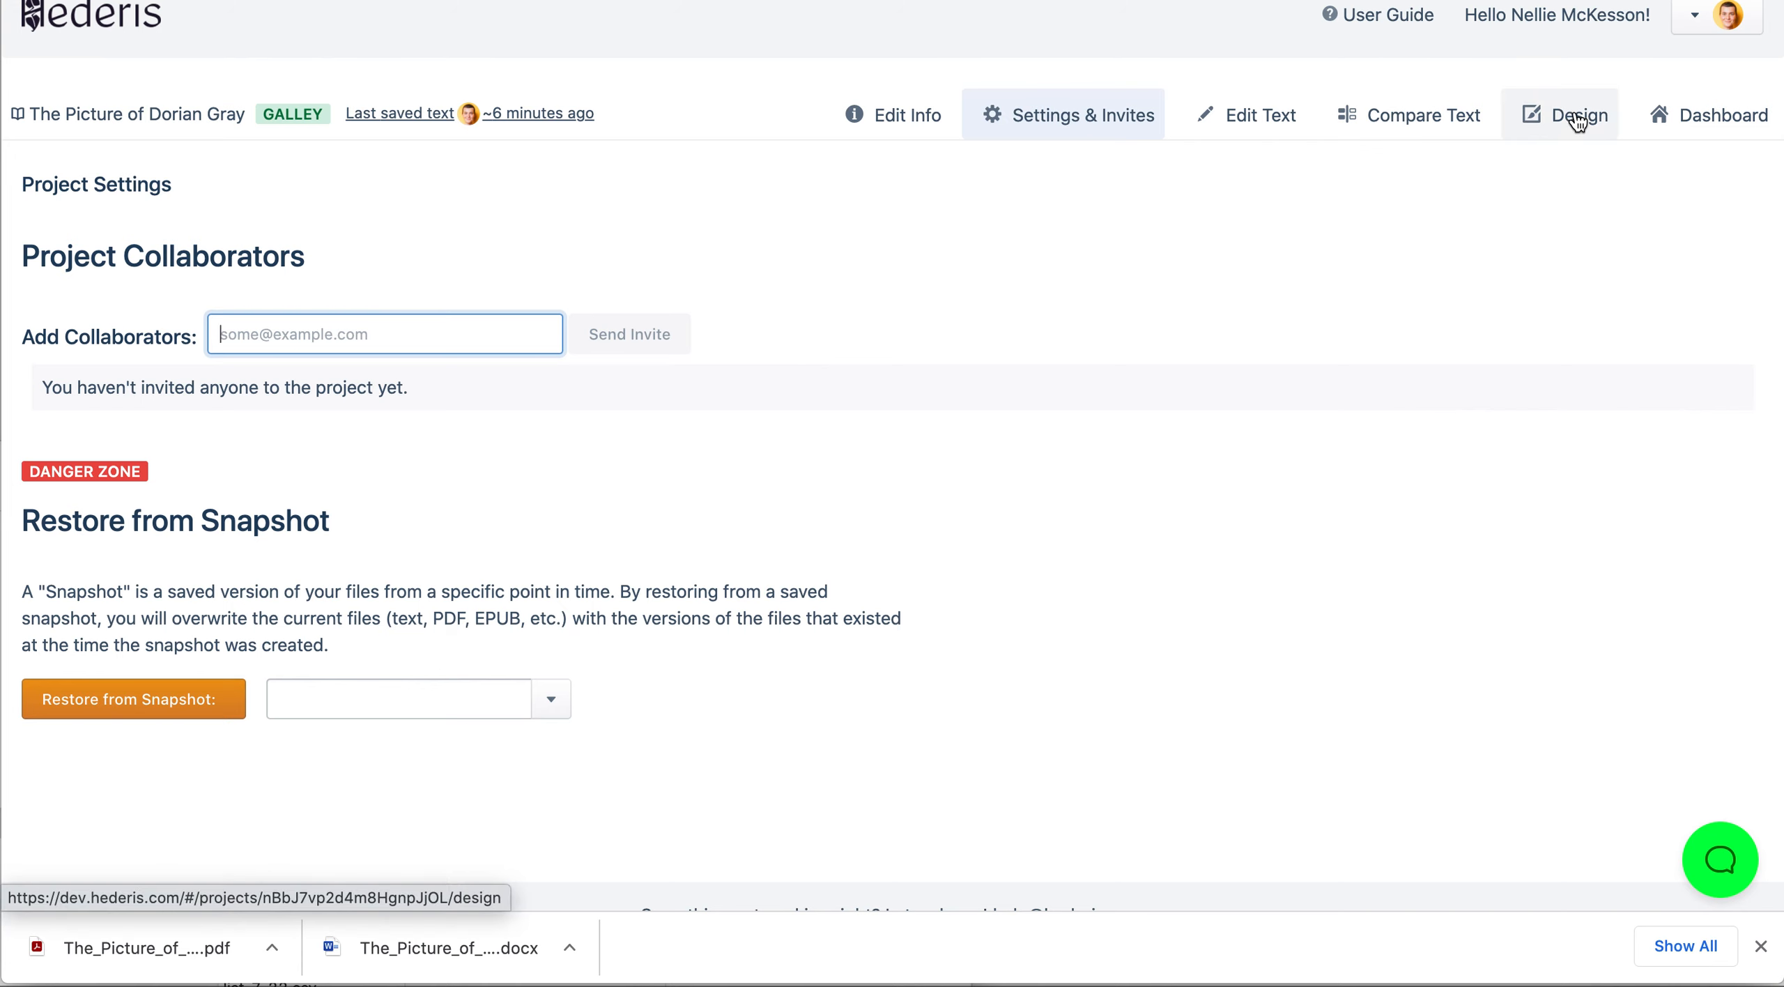
pyautogui.click(1685, 126)
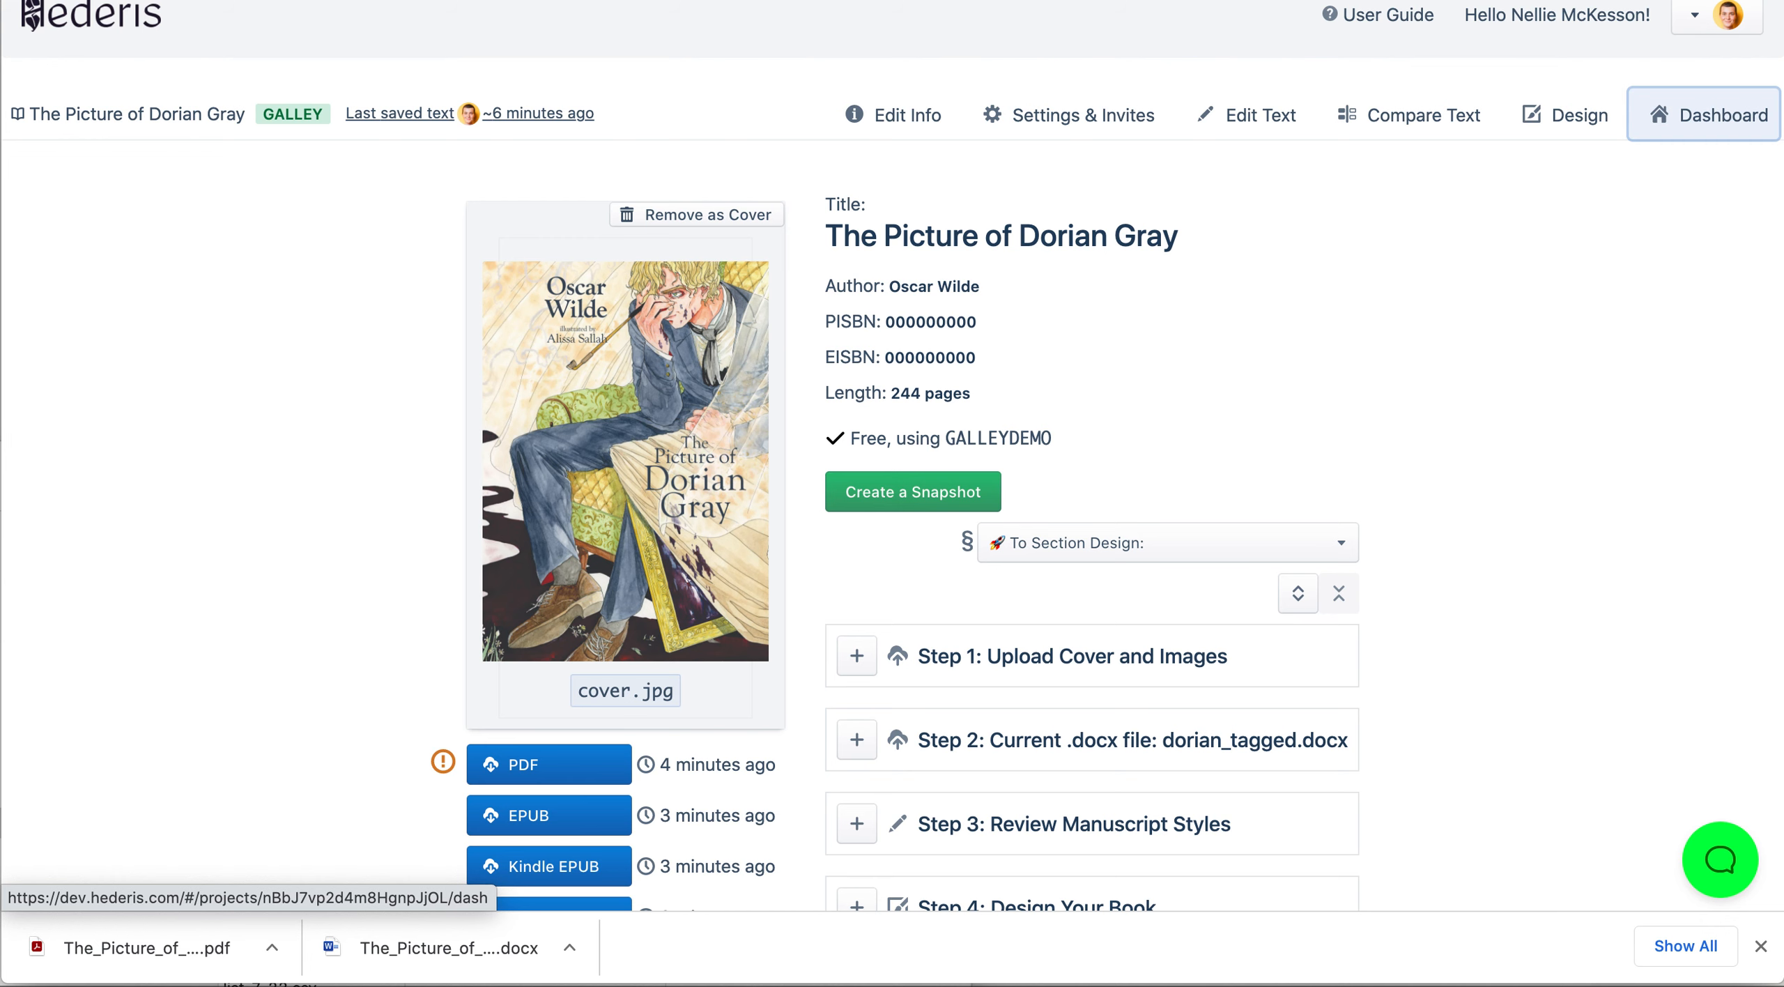
# Step: Switch to the Hederis documentation, view its home page with the help search, and return to the project dashboard
pyautogui.click(606, 1)
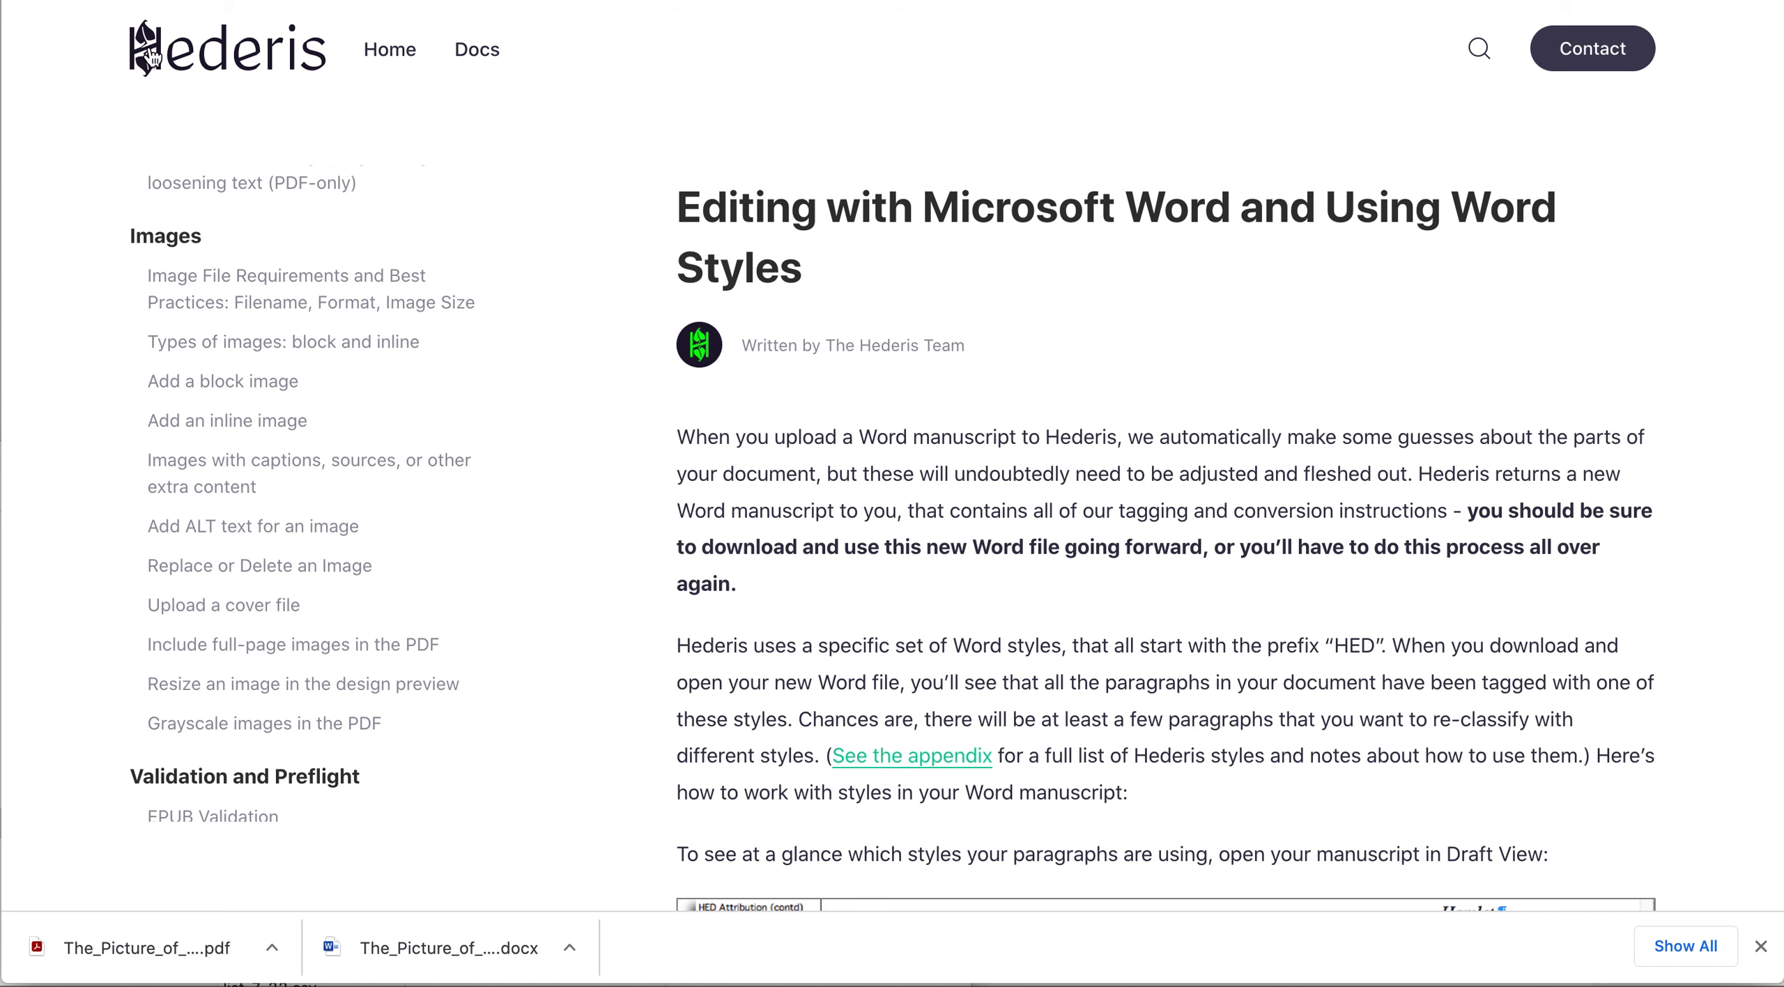
pyautogui.click(154, 55)
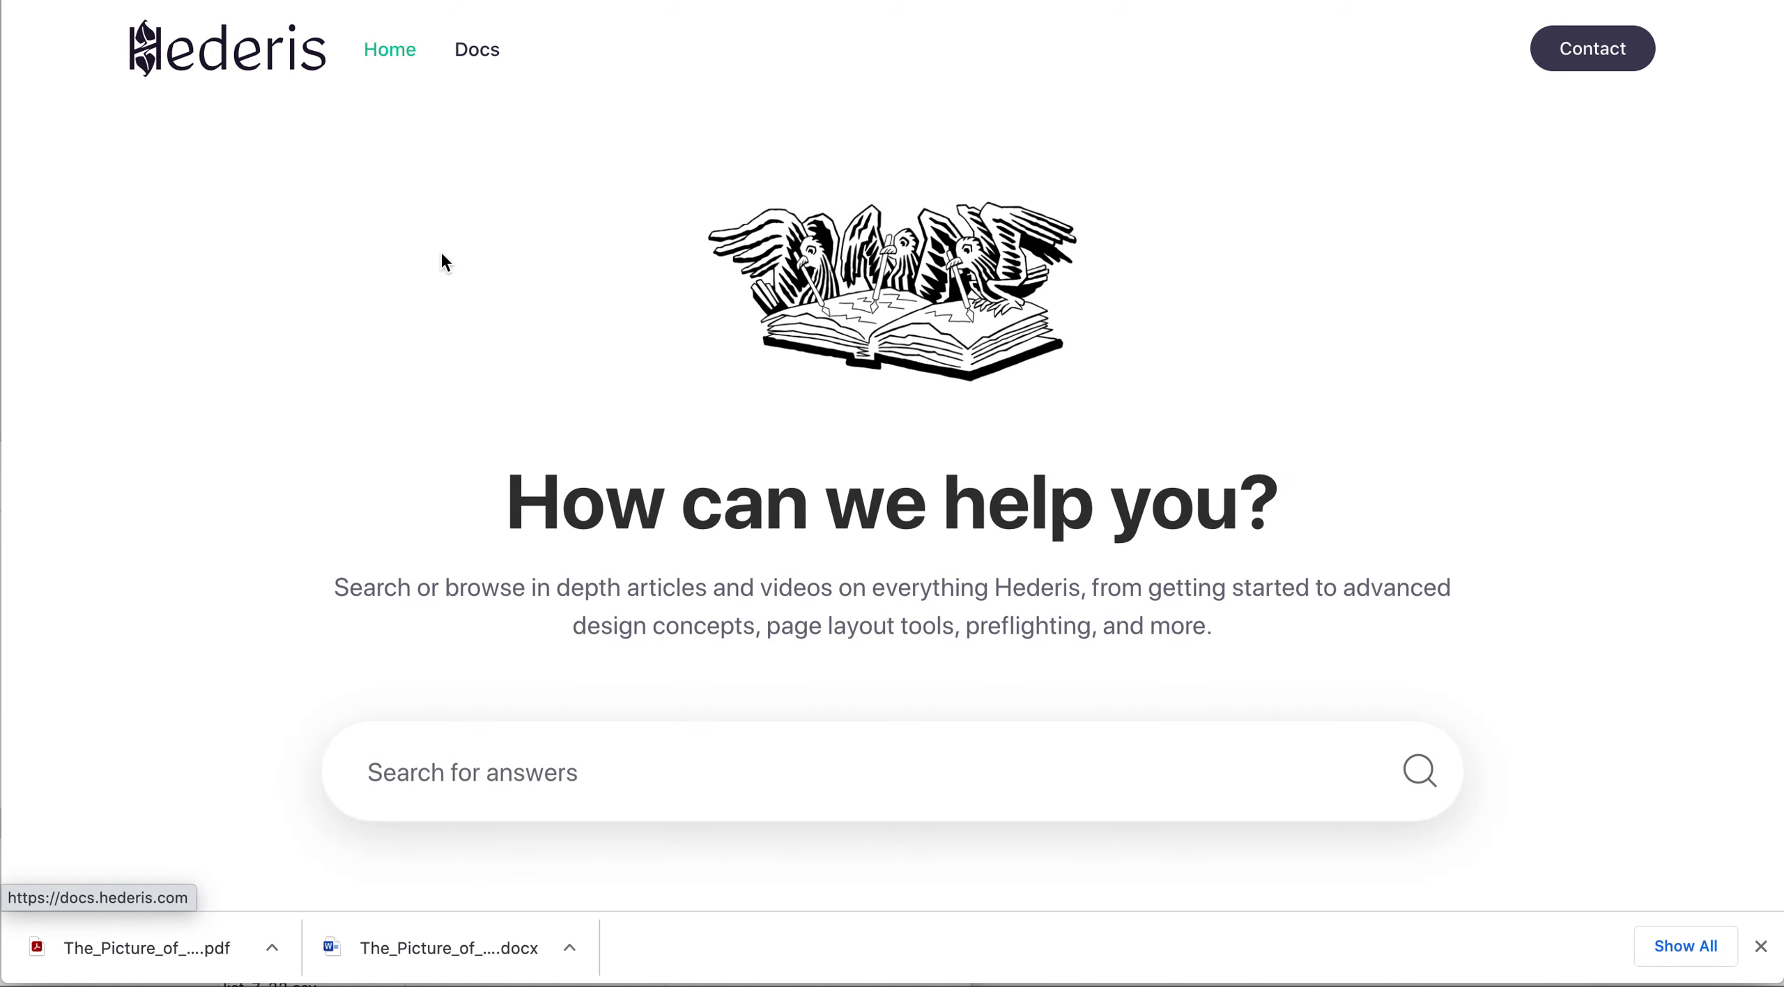
pyautogui.click(359, 1)
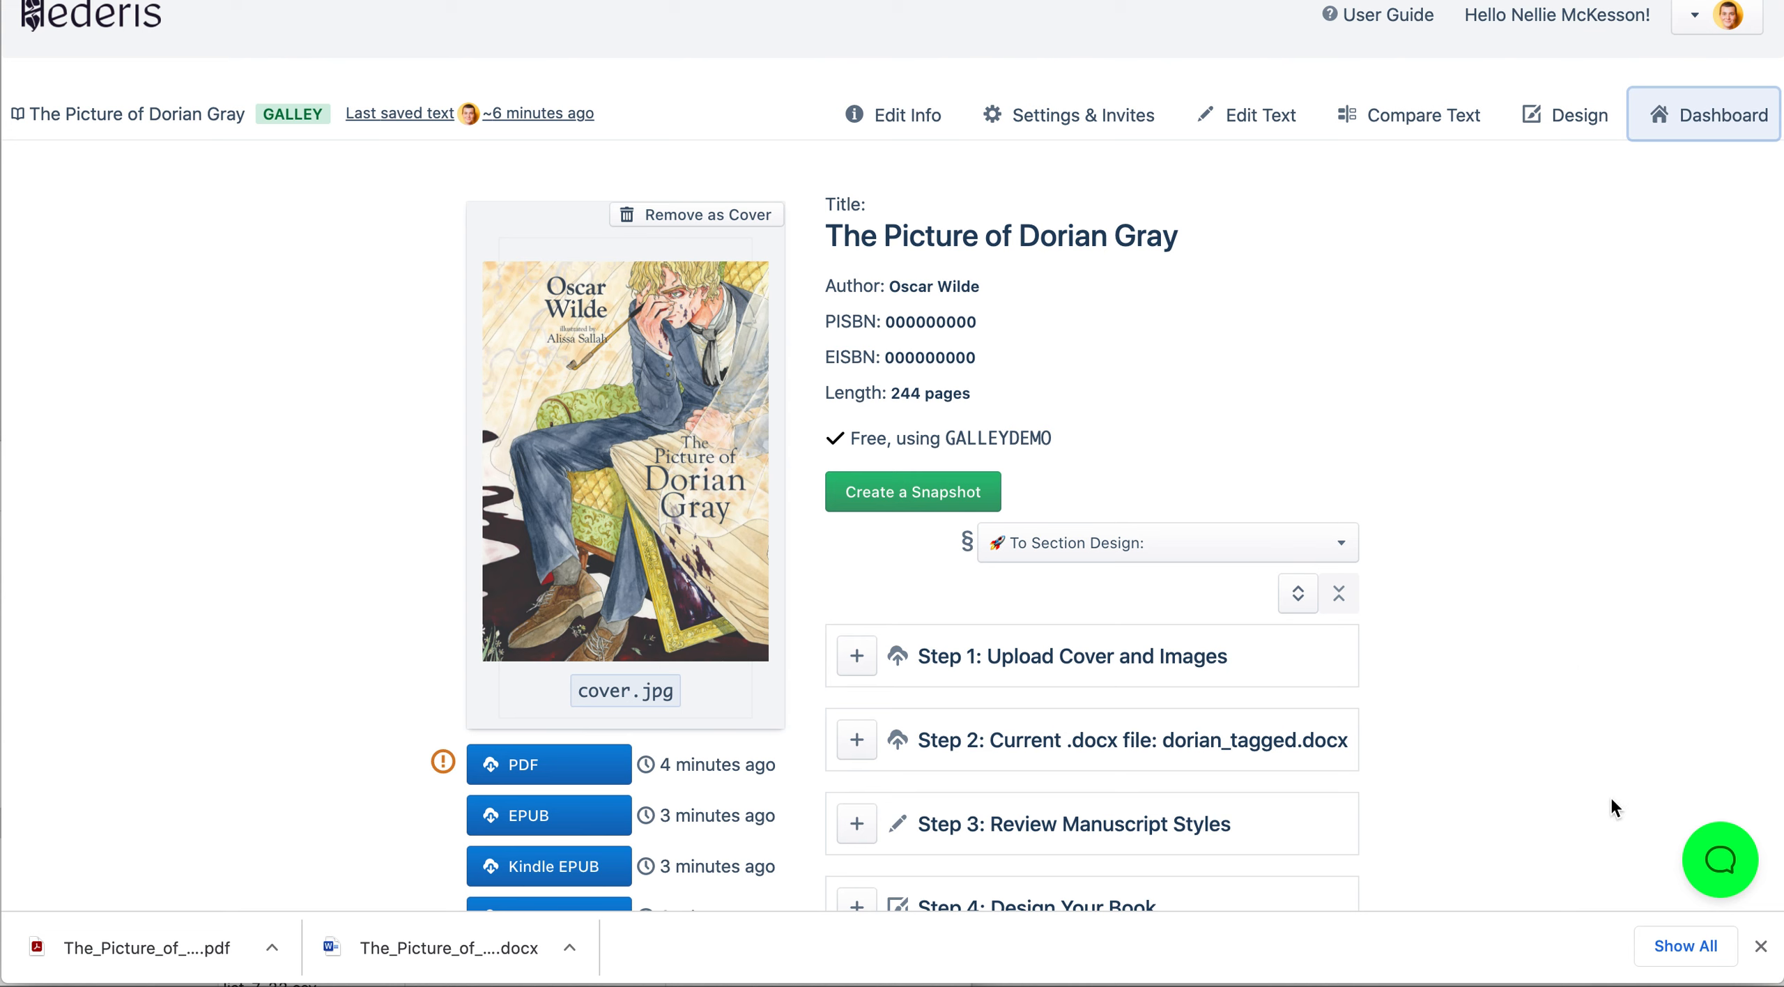
# Step: Open the support chat widget and view its Answers and Ask sections
pyautogui.click(1727, 864)
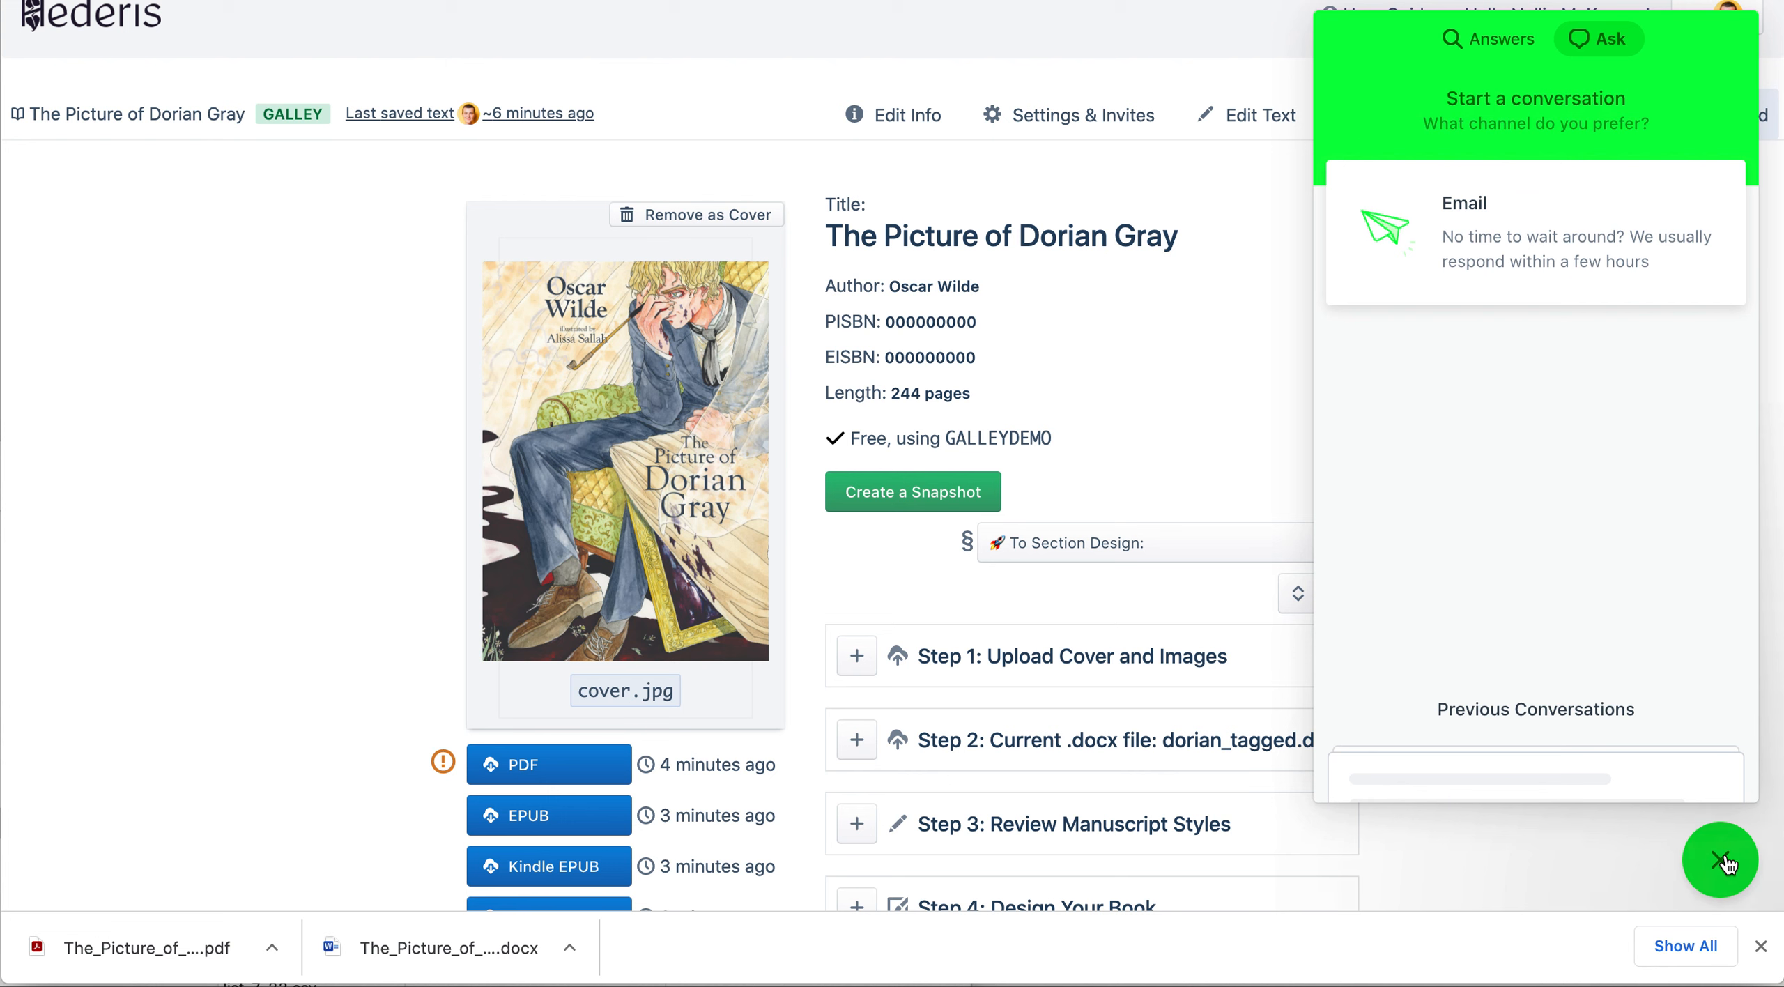
pyautogui.click(1467, 34)
pyautogui.click(1606, 36)
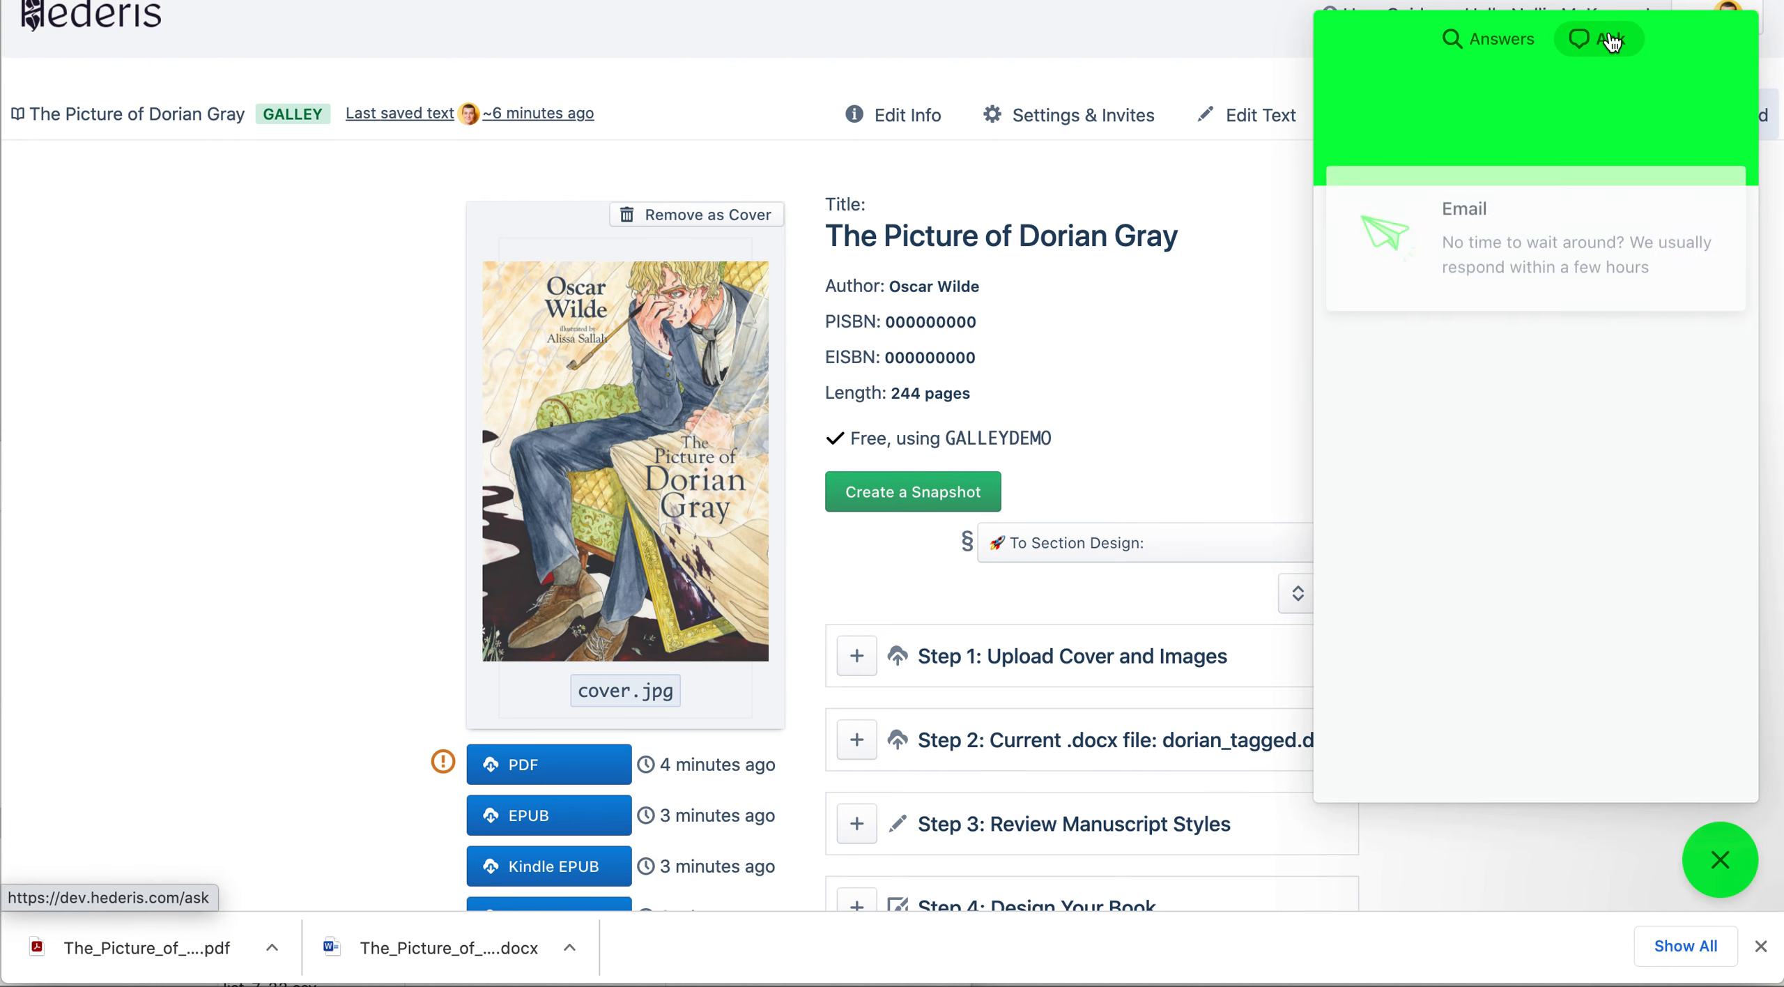